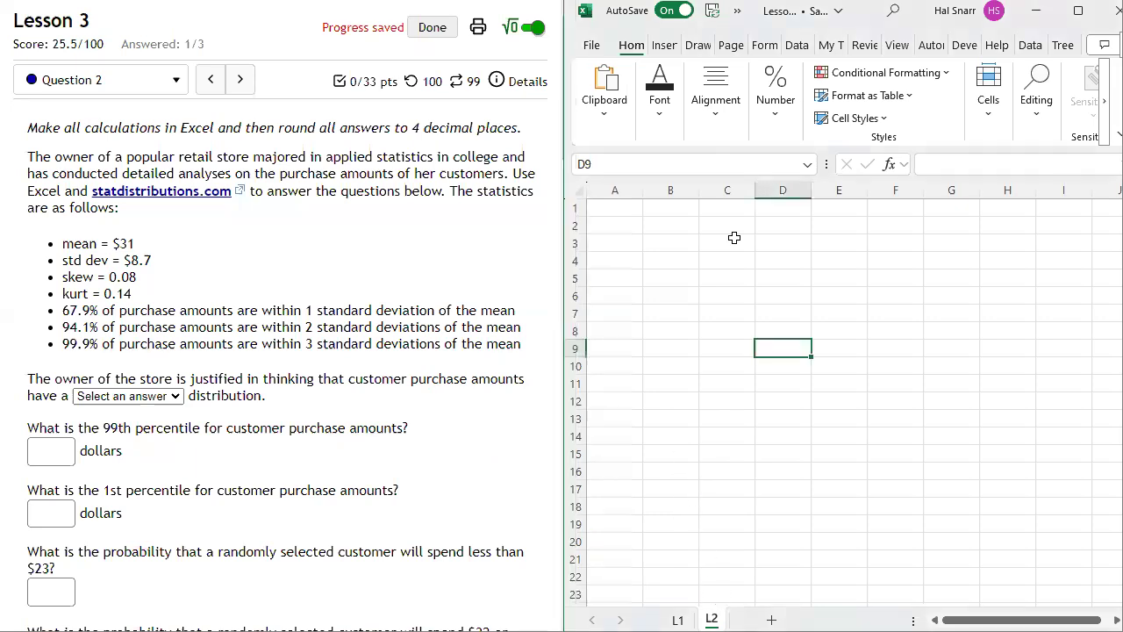
# - Check the lesson workbook's file name in its file details, keeping the name as it is
pyautogui.click(839, 12)
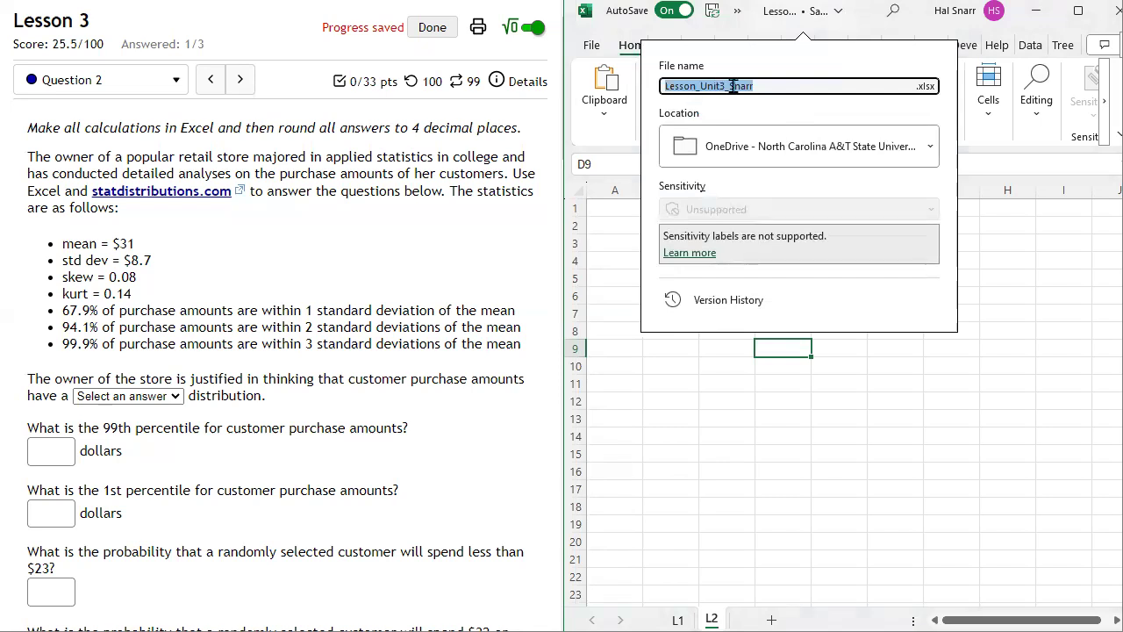
pyautogui.moveTo(735, 88)
pyautogui.mouseDown()
pyautogui.moveTo(776, 77)
pyautogui.moveTo(729, 80)
pyautogui.mouseUp()
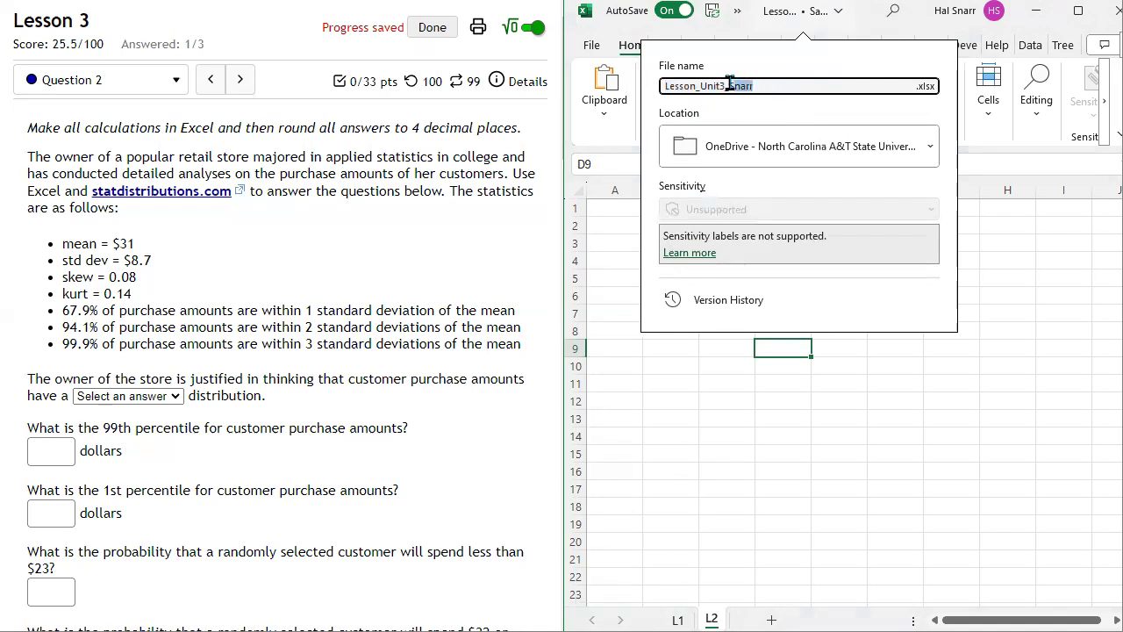
pyautogui.click(827, 458)
# - Read Question 2's mean, standard deviation, skew, kurtosis and the percentages of purchase amounts within one, two and three standard deviations
pyautogui.scroll(1, 192, 262)
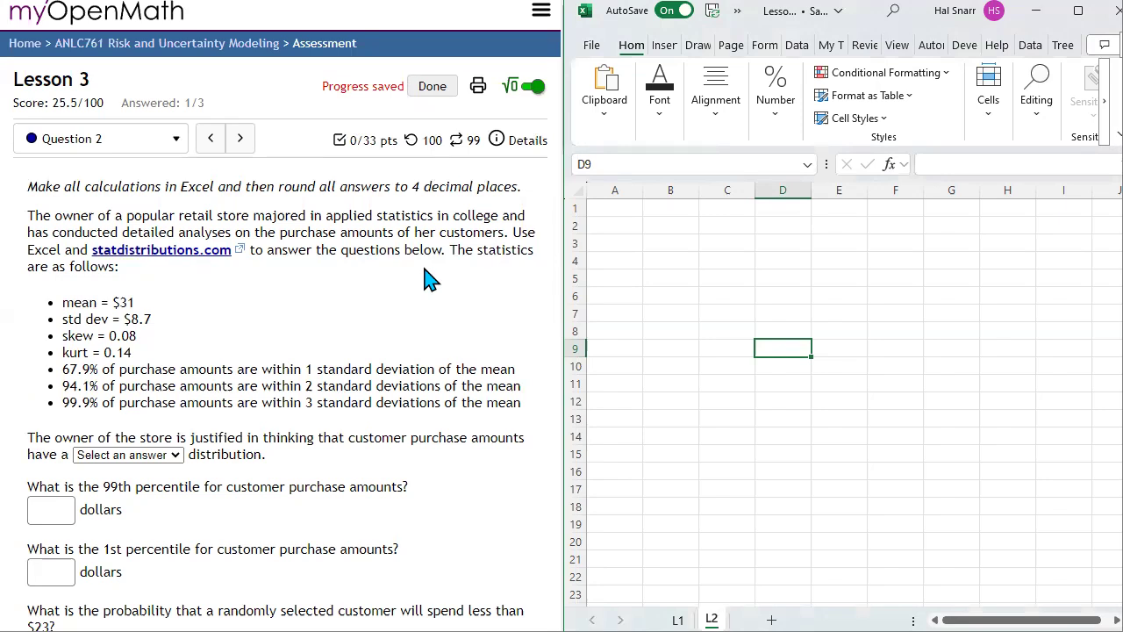
pyautogui.scroll(-1, 430, 279)
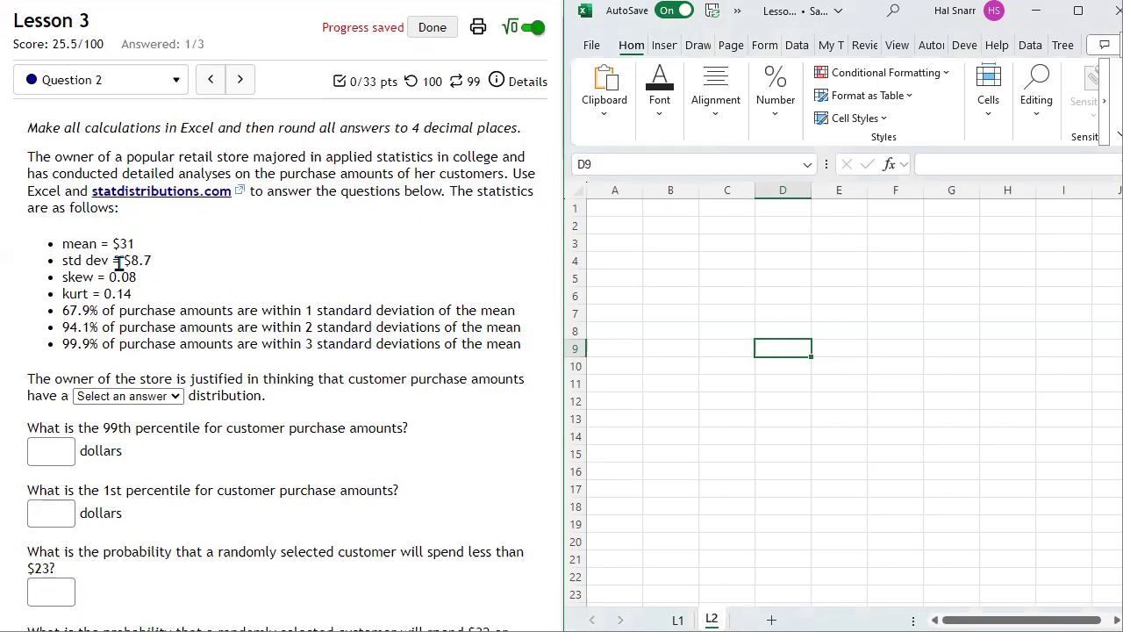
pyautogui.scroll(-1, 118, 264)
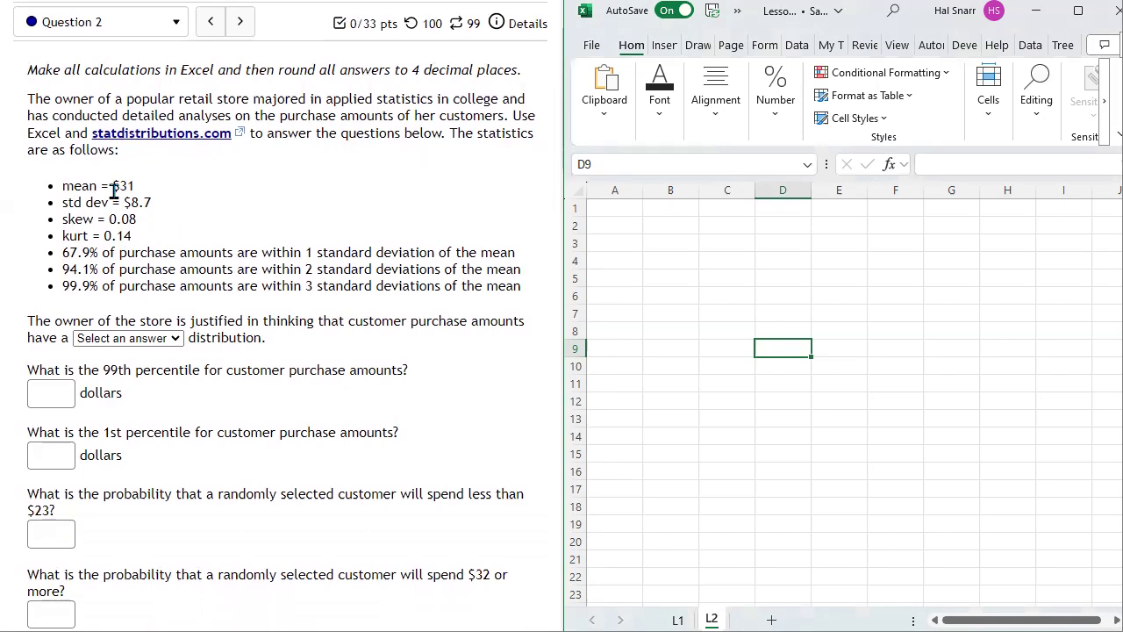
pyautogui.moveTo(112, 187); pyautogui.dragTo(153, 209)
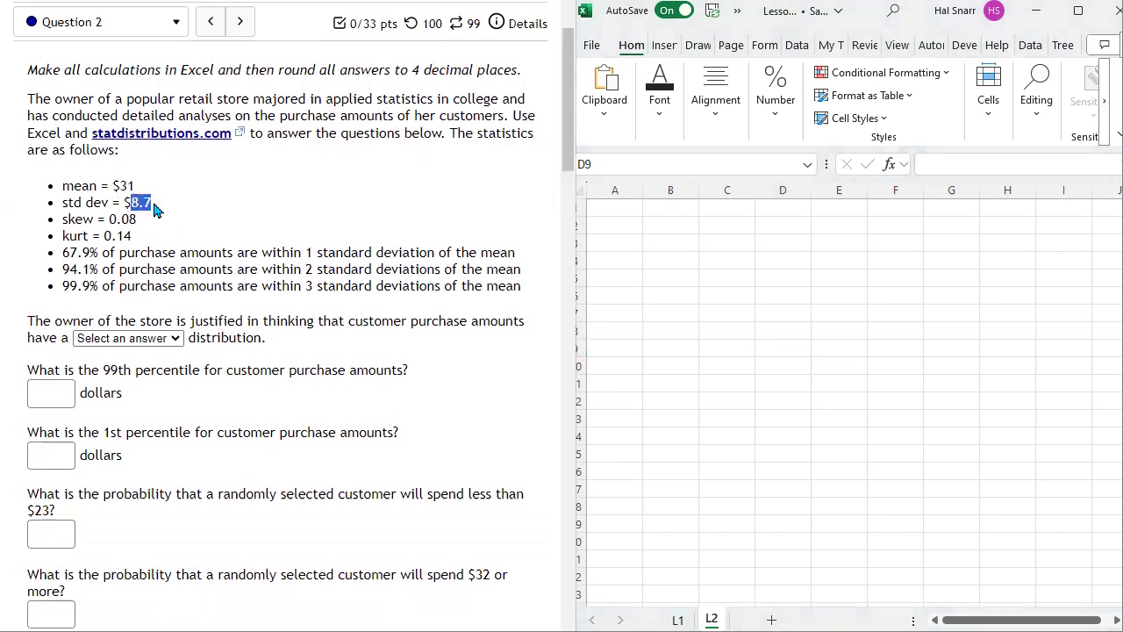
pyautogui.moveTo(109, 219); pyautogui.dragTo(134, 241)
pyautogui.click(64, 251)
pyautogui.moveTo(64, 252); pyautogui.dragTo(518, 255)
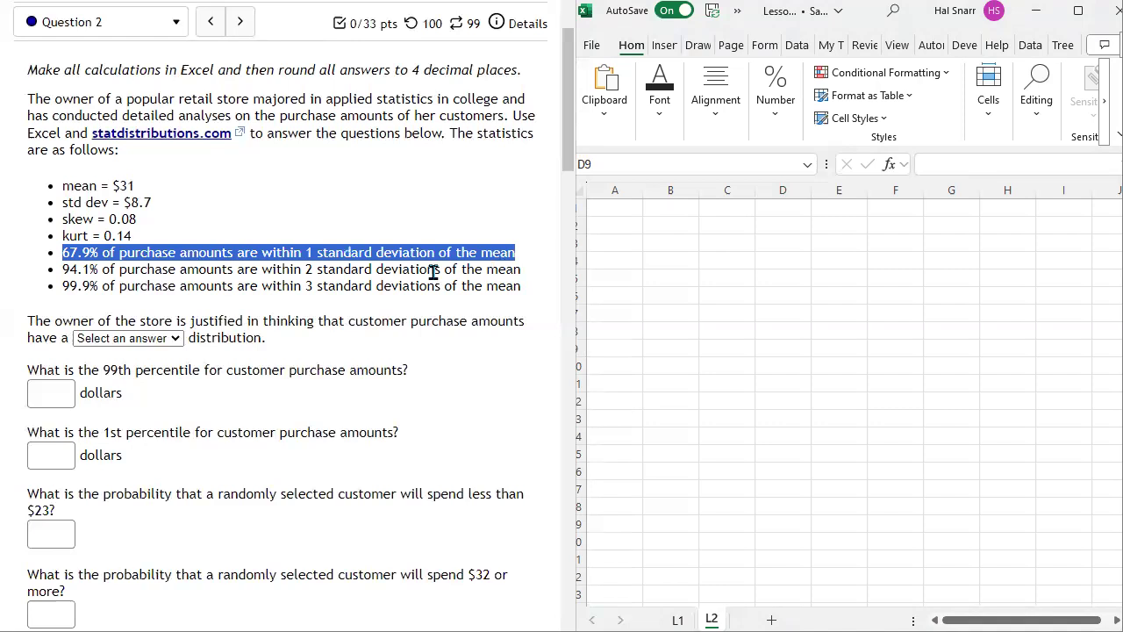
pyautogui.click(63, 278)
pyautogui.moveTo(63, 272); pyautogui.dragTo(523, 274)
pyautogui.moveTo(62, 286); pyautogui.dragTo(530, 294)
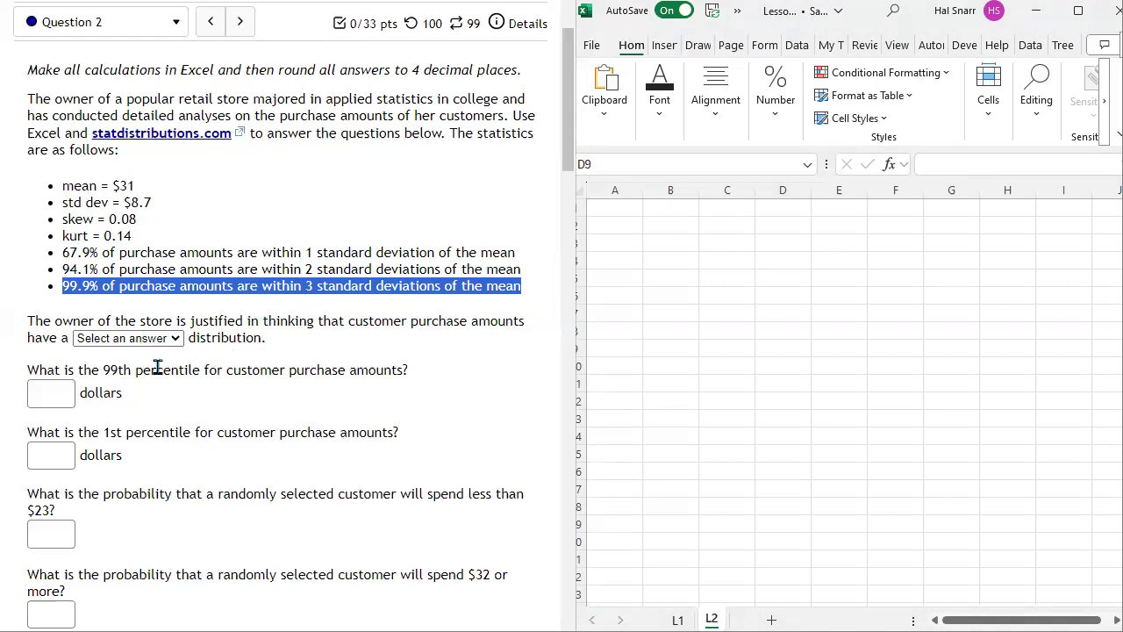
# - Compare the skew, kurtosis and standard-deviation percentages against the distribution choices offered for customer purchase amounts
pyautogui.click(140, 339)
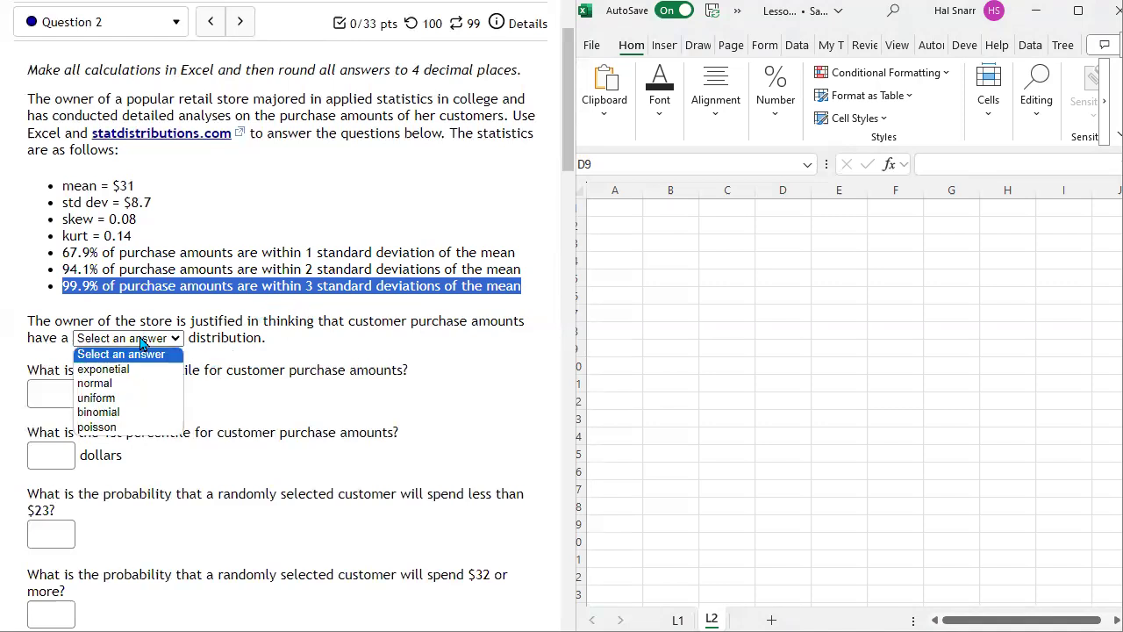
pyautogui.moveTo(131, 236); pyautogui.dragTo(61, 237)
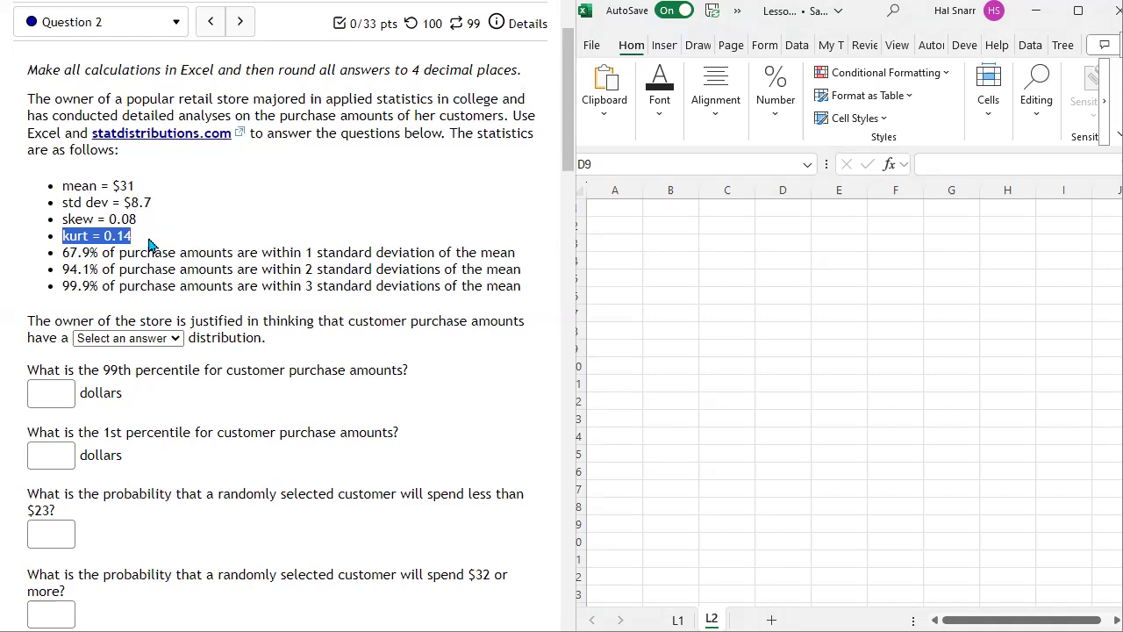
pyautogui.moveTo(138, 219); pyautogui.dragTo(56, 225)
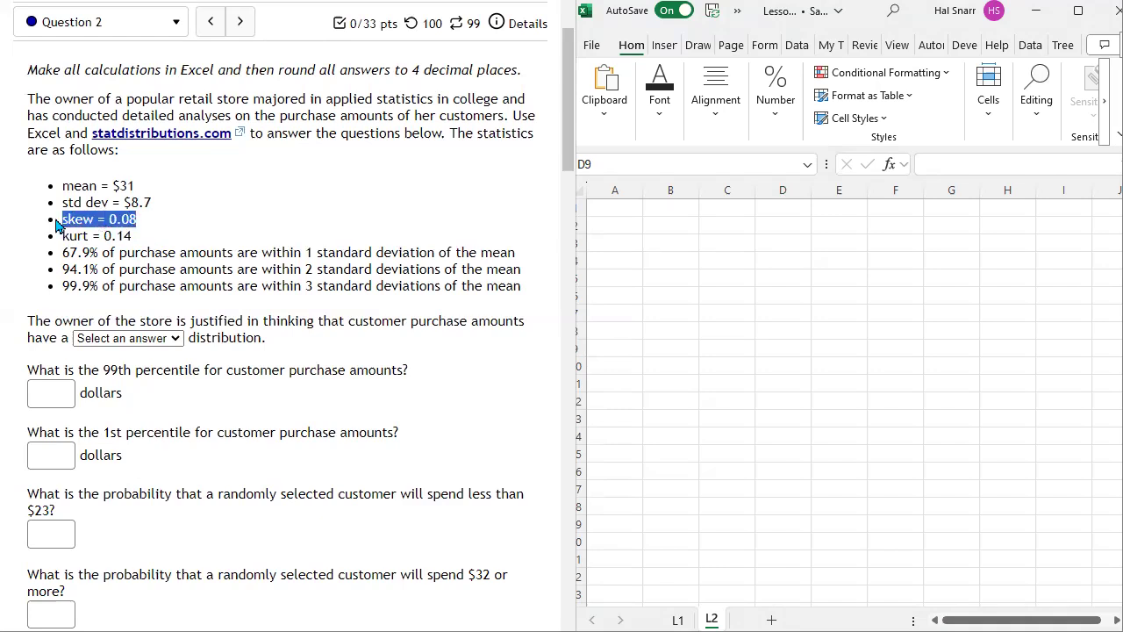
pyautogui.moveTo(134, 237); pyautogui.dragTo(58, 230)
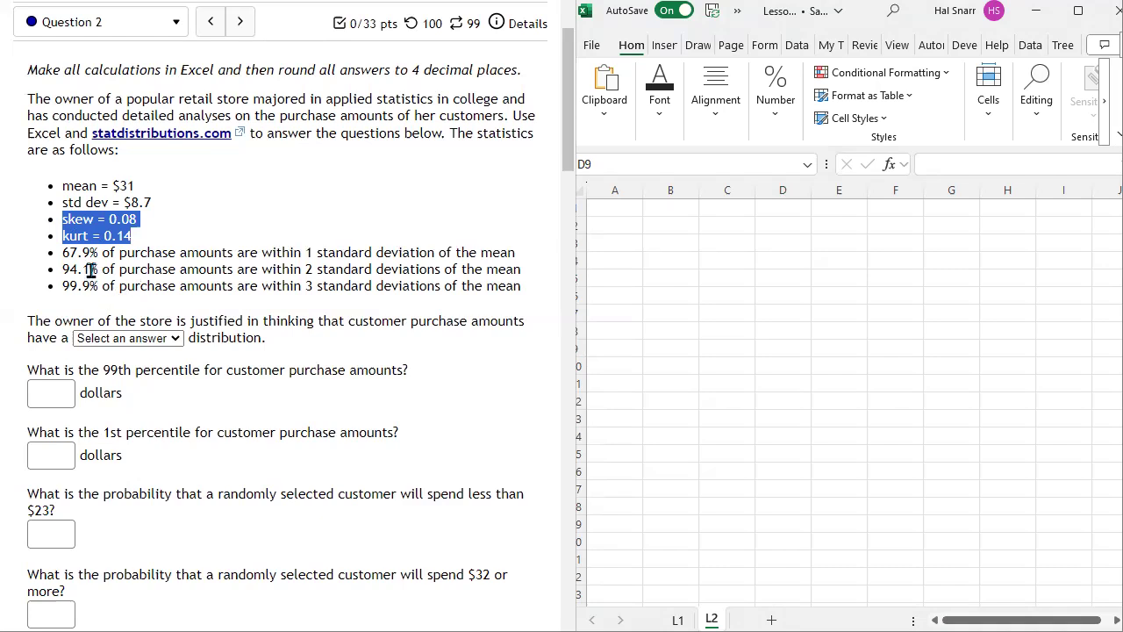
pyautogui.moveTo(63, 252); pyautogui.dragTo(524, 261)
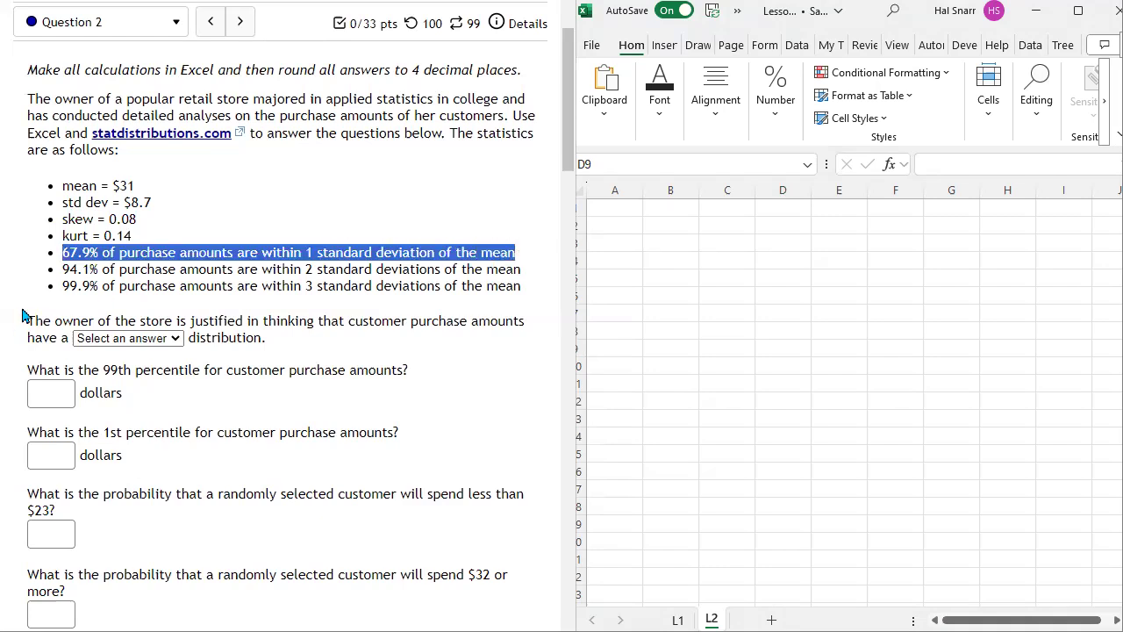
pyautogui.moveTo(64, 270); pyautogui.dragTo(533, 282)
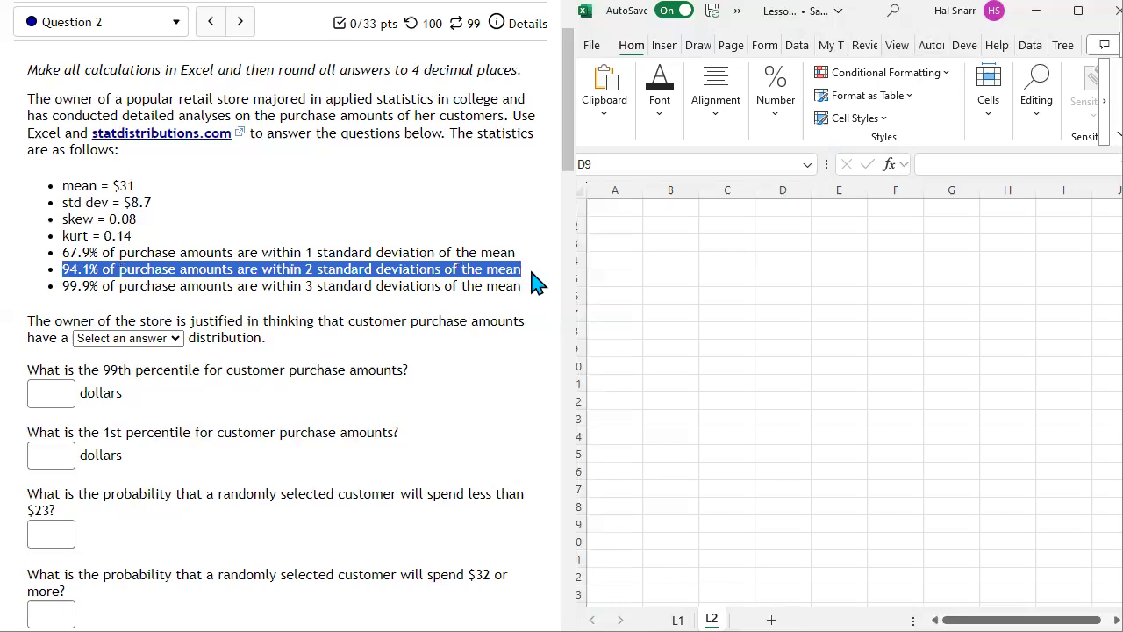
pyautogui.click(66, 284)
pyautogui.moveTo(65, 284); pyautogui.dragTo(46, 265)
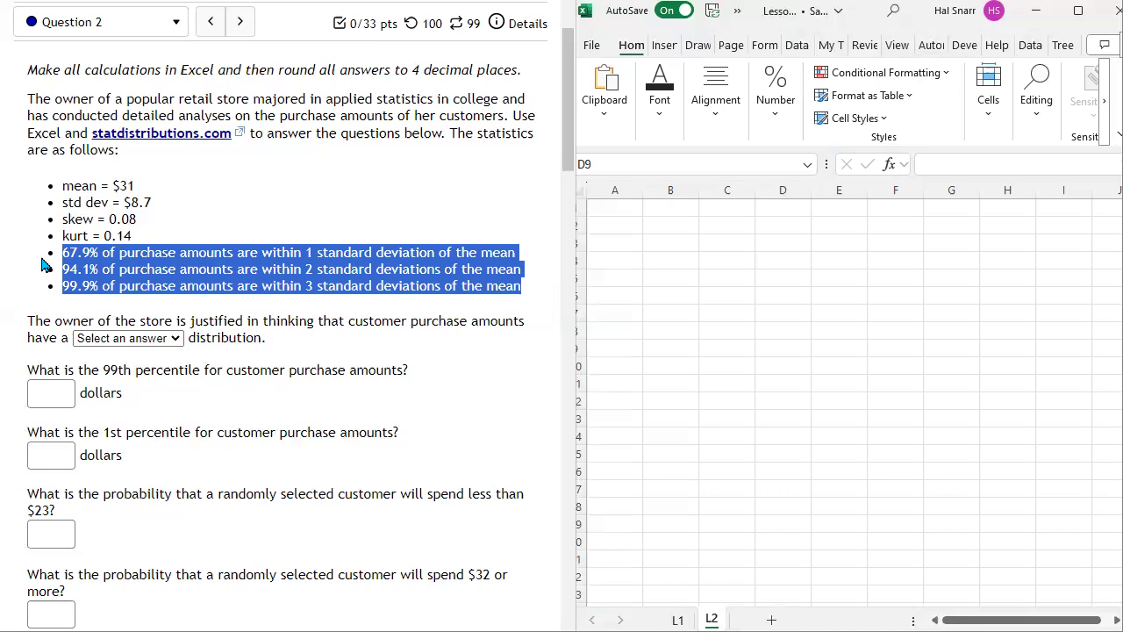
pyautogui.moveTo(136, 234); pyautogui.dragTo(63, 230)
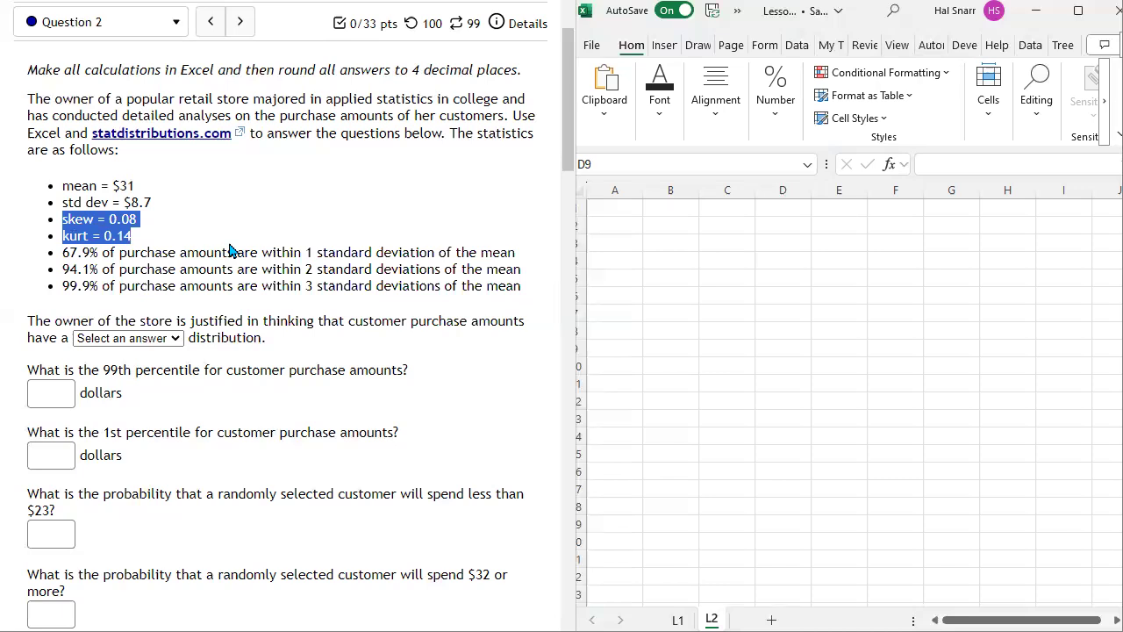
# - Answer that customer purchase amounts have a normal distribution
pyautogui.click(163, 342)
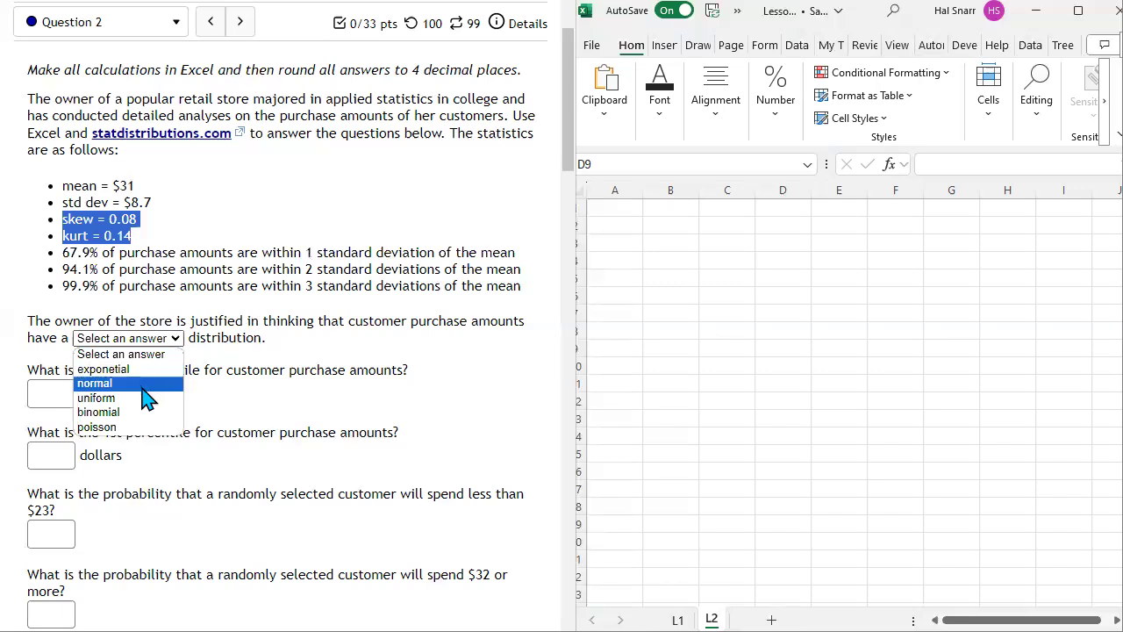
pyautogui.click(111, 384)
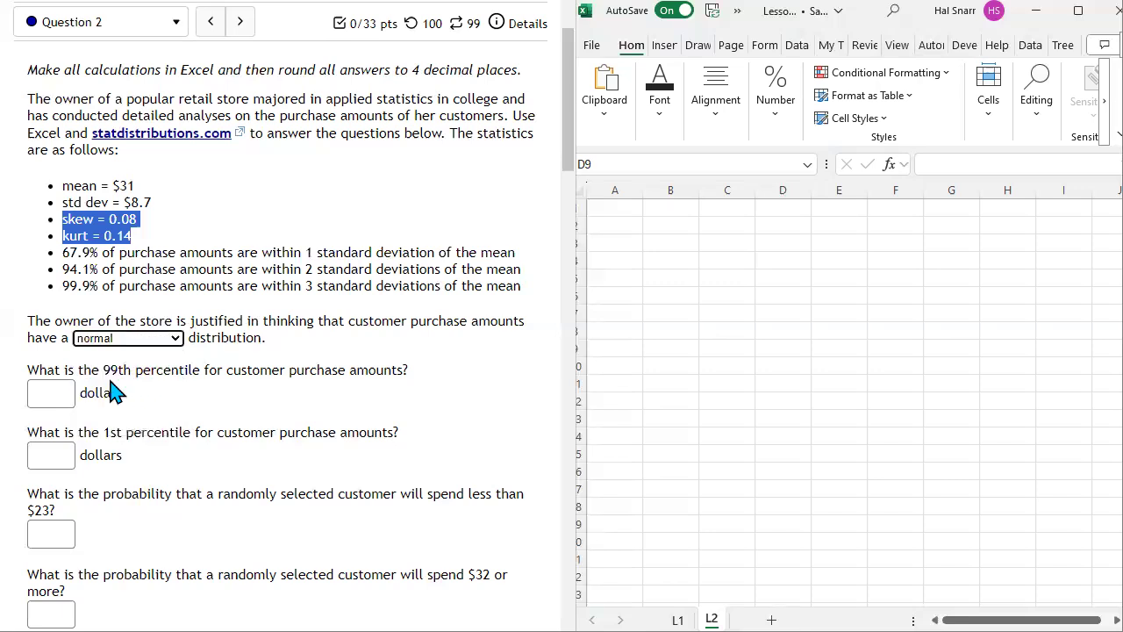
pyautogui.click(114, 392)
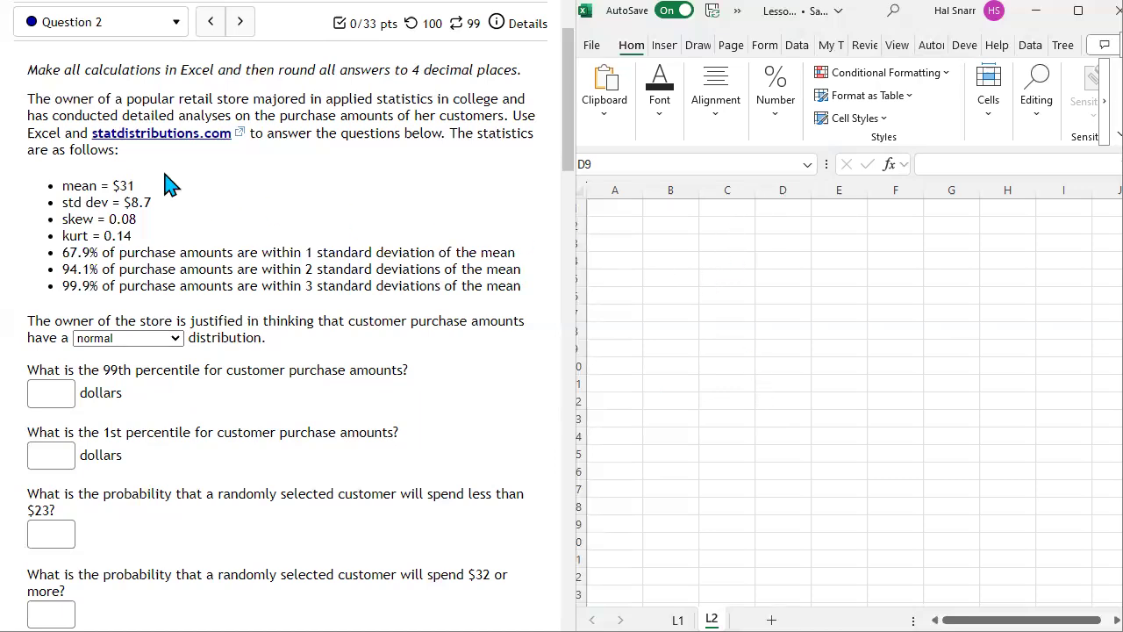
# - Switch to the StatDistributions.com normal calculator and set mean 31, standard deviation 8.7, left tail and p-value 0.99
pyautogui.click(163, 136)
pyautogui.doubleClick(644, 240)
pyautogui.write('31')
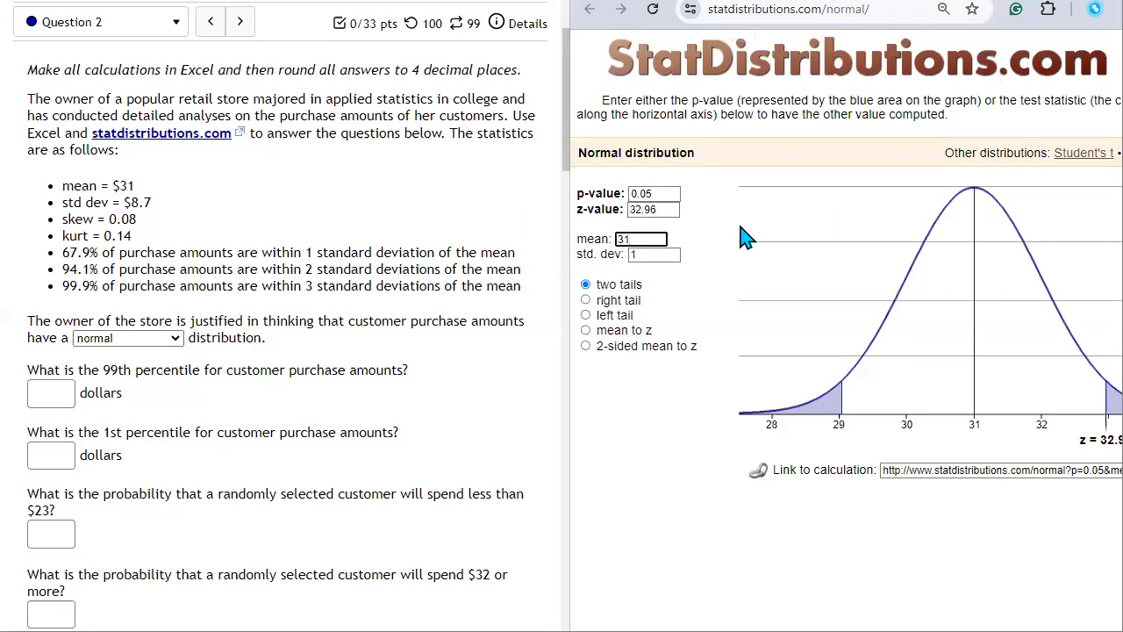
pyautogui.doubleClick(655, 255)
pyautogui.press('BackSpace')
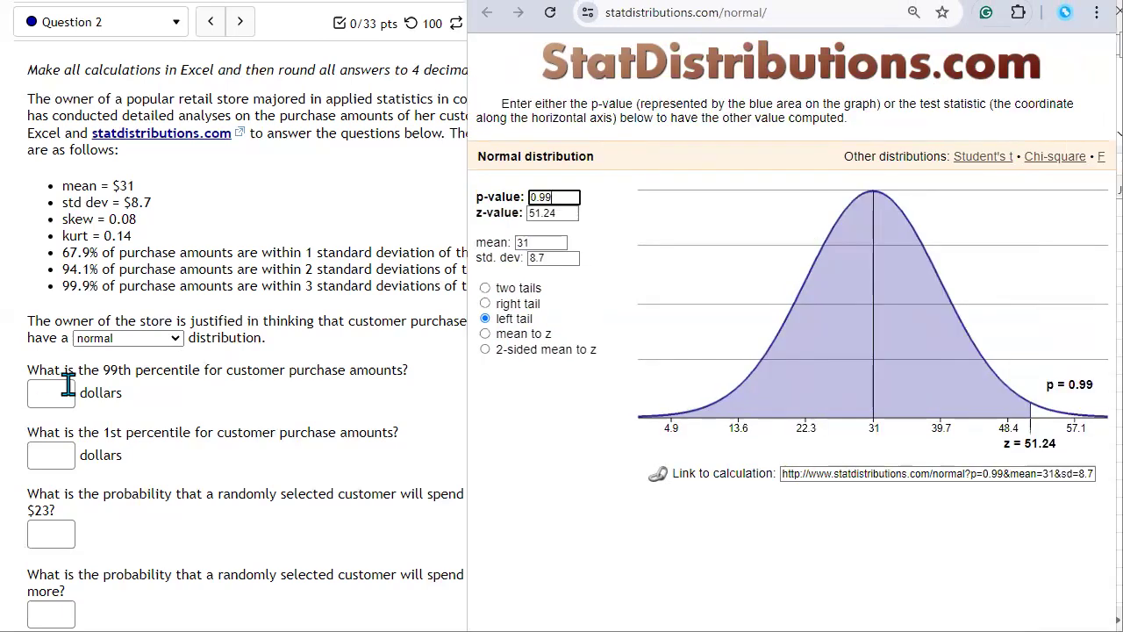
# - Copy the calculator's z-value 51.24 into the answer for the 99th percentile of customer purchase amounts
pyautogui.moveTo(111, 369); pyautogui.dragTo(402, 386)
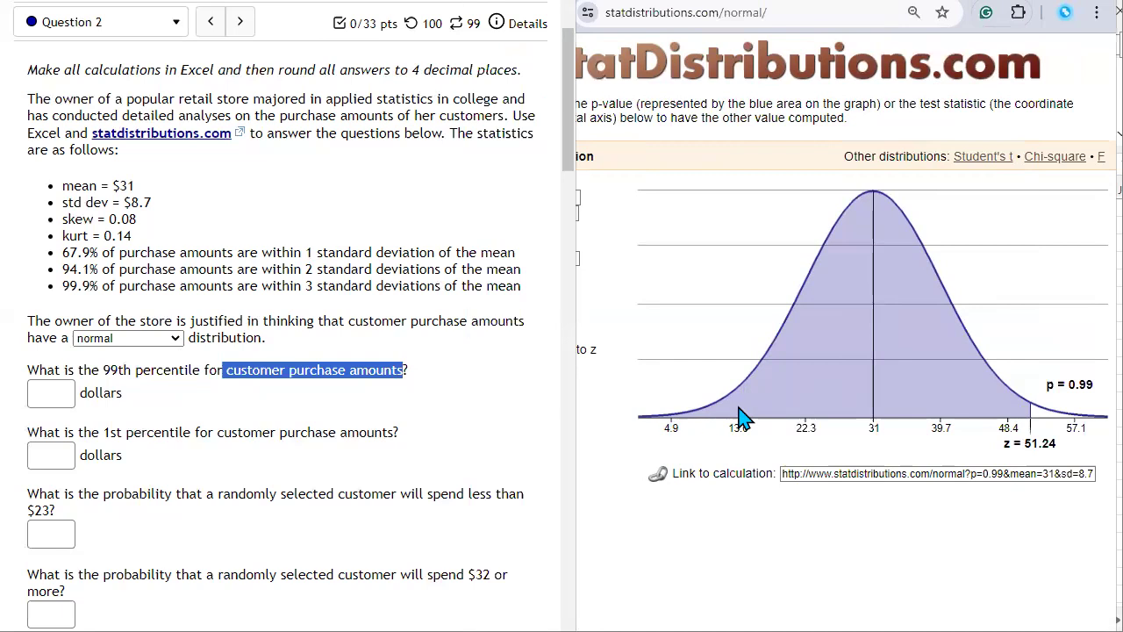
pyautogui.click(909, 370)
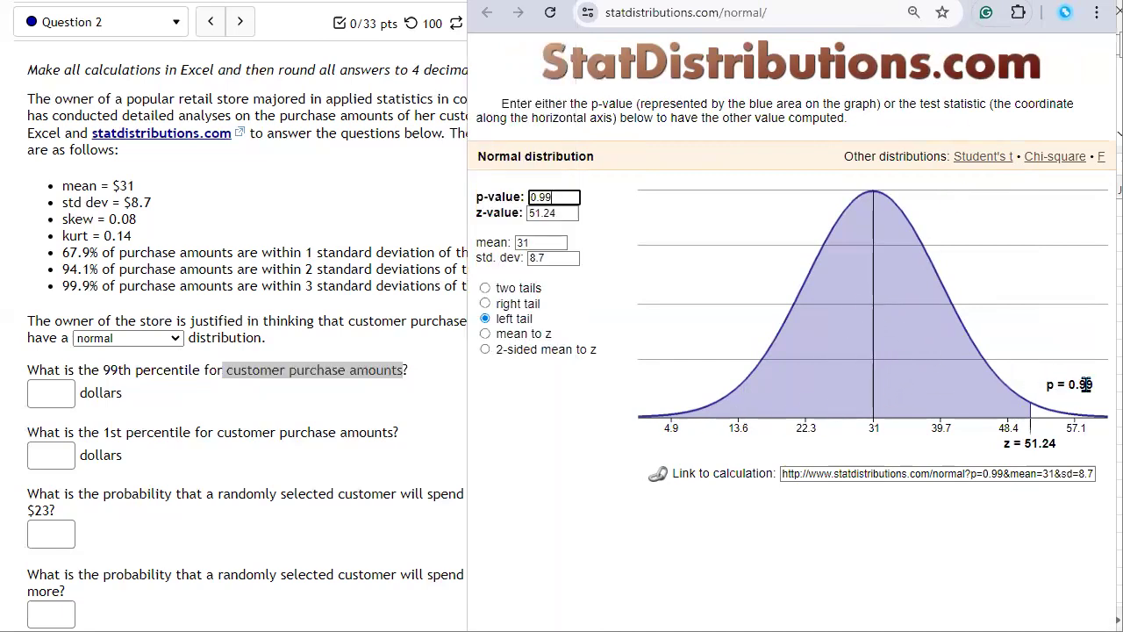
pyautogui.moveTo(1069, 385); pyautogui.dragTo(1093, 386)
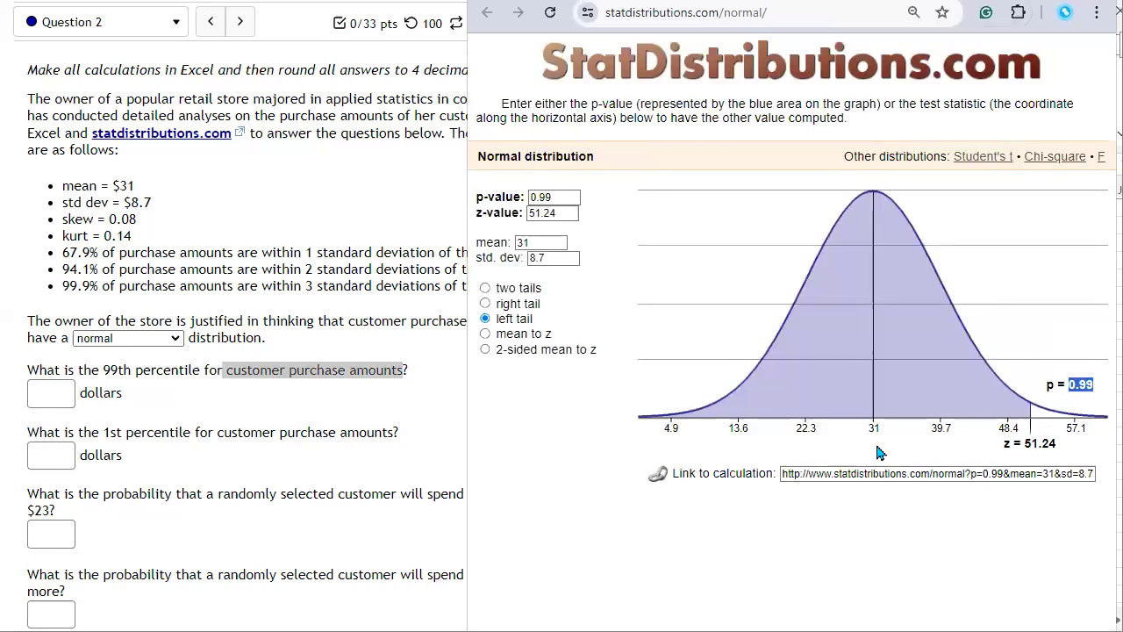
pyautogui.moveTo(867, 435); pyautogui.dragTo(882, 433)
pyautogui.doubleClick(548, 260)
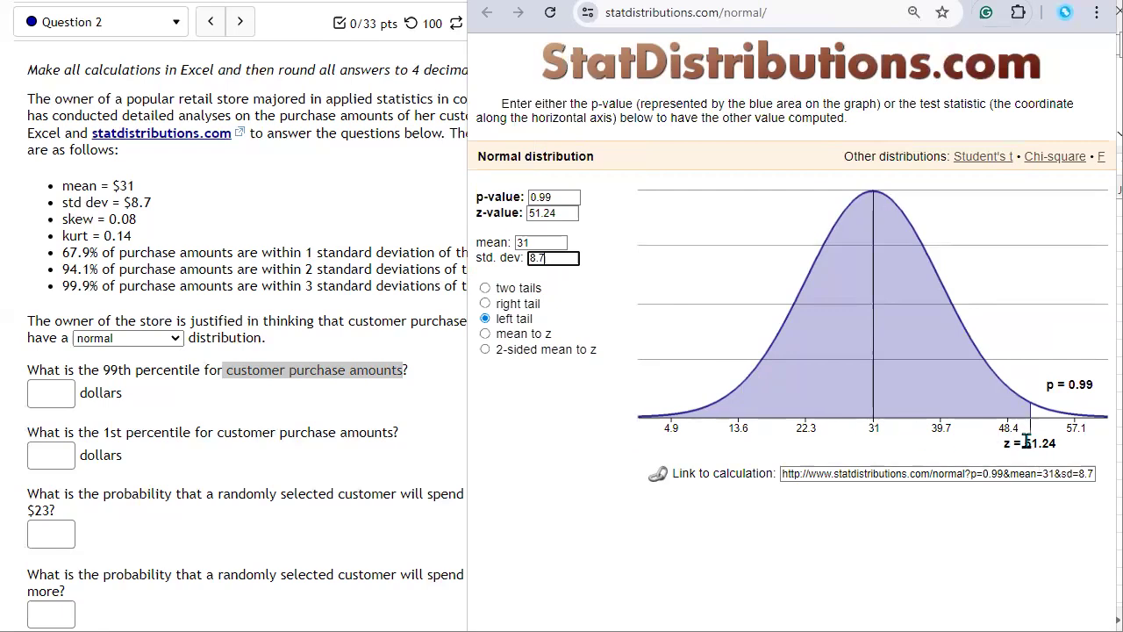
pyautogui.moveTo(1025, 442); pyautogui.dragTo(1061, 450)
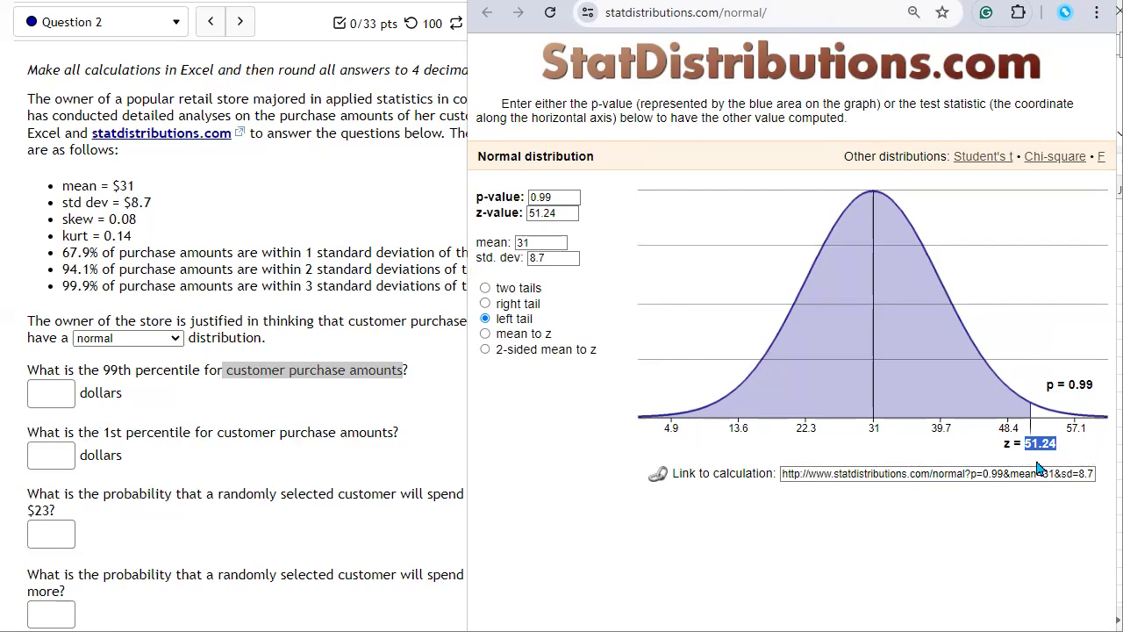
pyautogui.doubleClick(1031, 445)
pyautogui.hotkey('ctrl', 'c')
pyautogui.click(50, 392)
pyautogui.hotkey('ctrl', 'v')
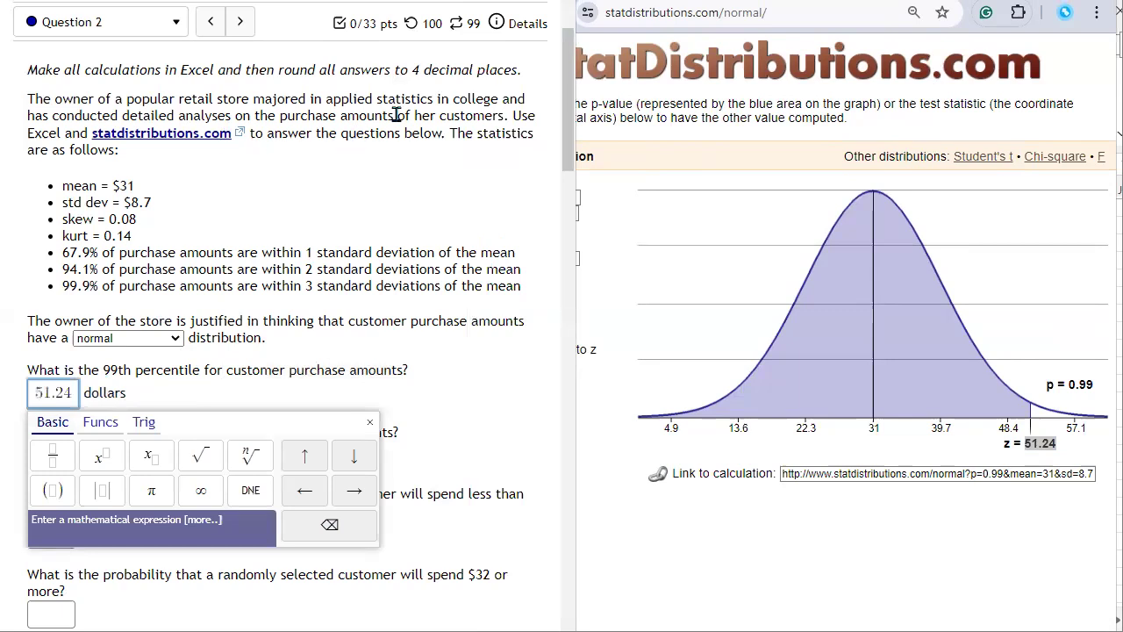
# - Copy the mean, std dev, skew and kurt lines from the question into cell A1 of Excel's L2 sheet, matching destination formatting
pyautogui.moveTo(411, 71); pyautogui.dragTo(446, 72)
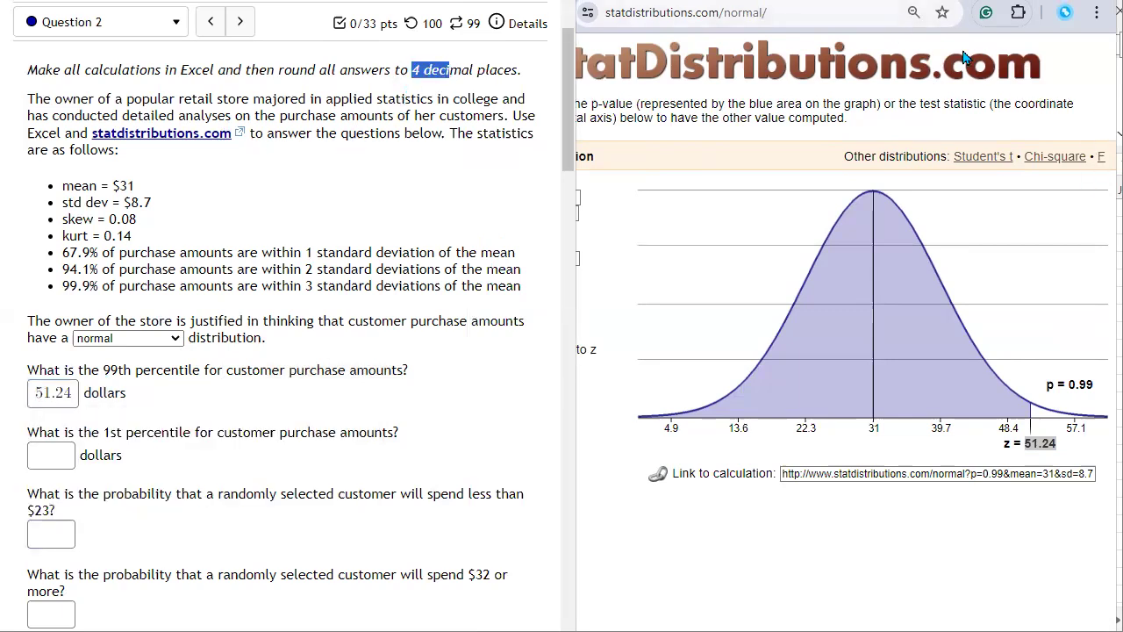
pyautogui.hotkey('alt', 'Tab')
pyautogui.hotkey('alt', 'Tab')
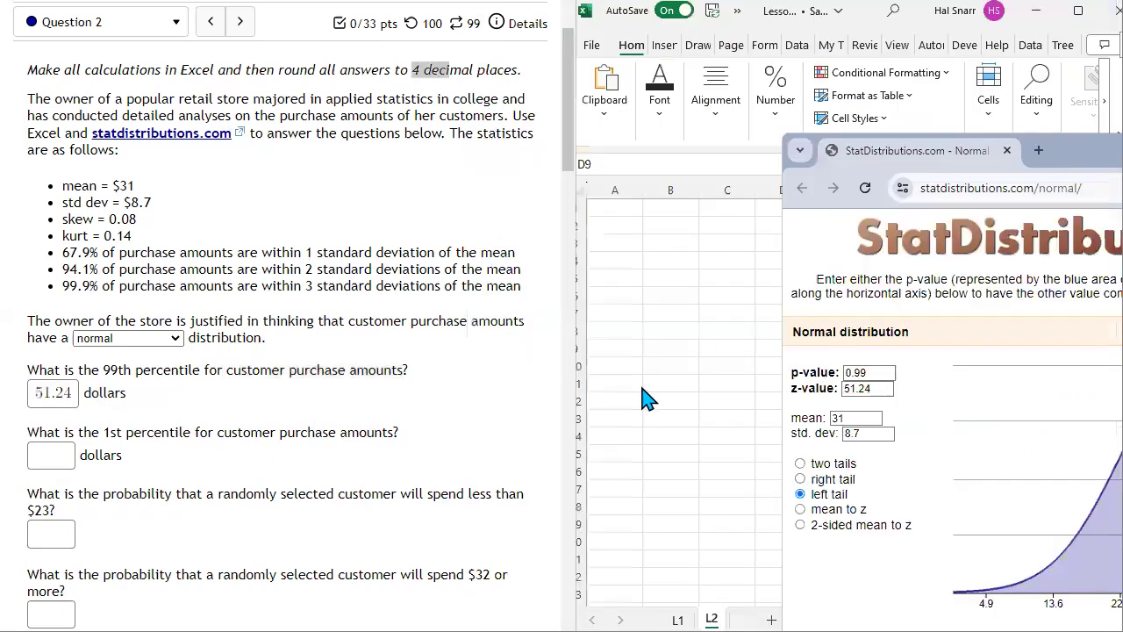
pyautogui.moveTo(62, 187); pyautogui.dragTo(173, 242)
pyautogui.hotkey('ctrl', 'c')
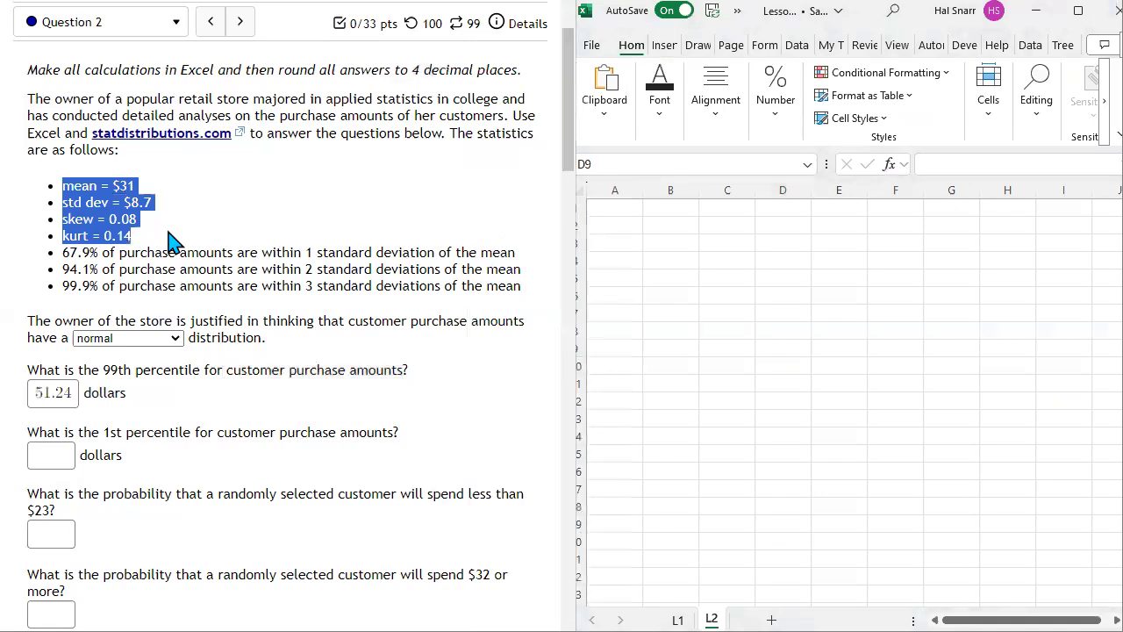
pyautogui.click(615, 208)
pyautogui.rightClick(623, 218)
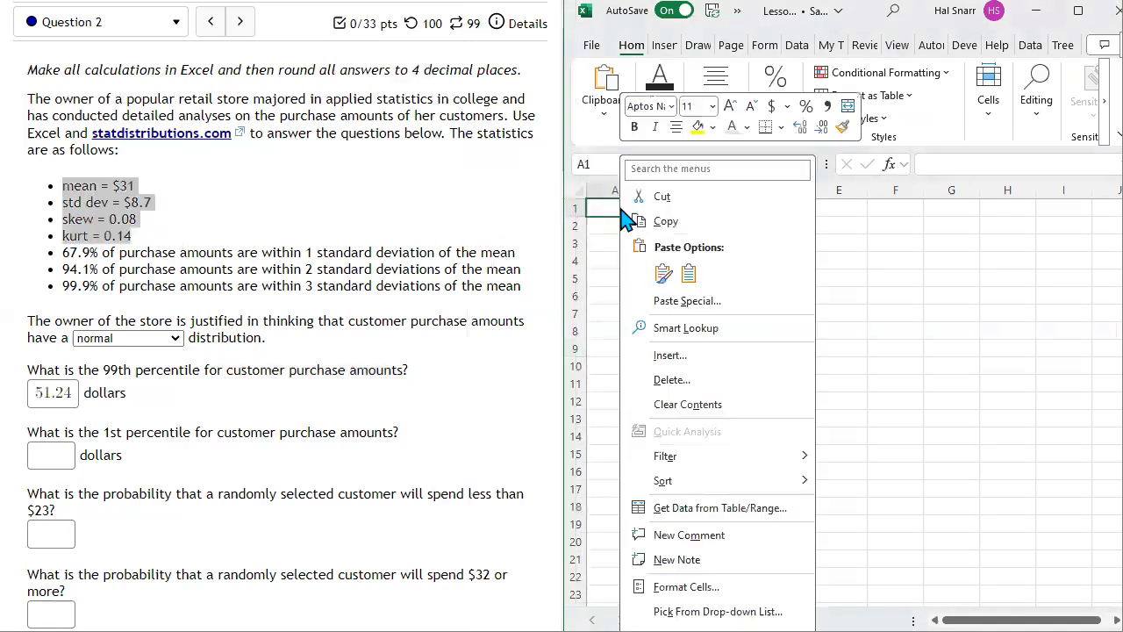
pyautogui.click(689, 274)
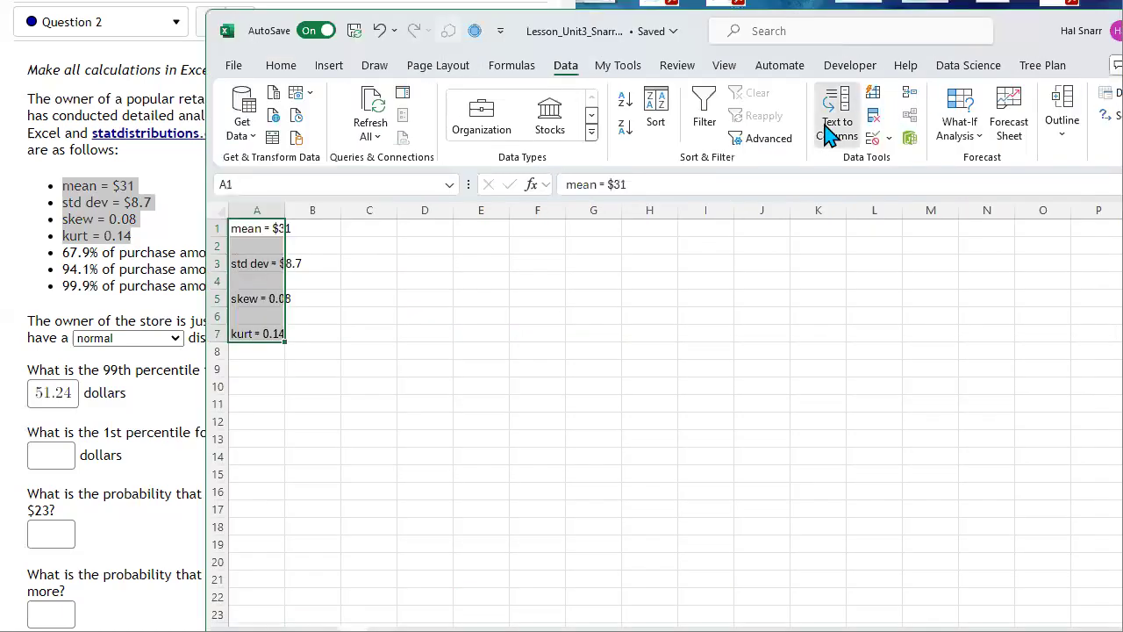
# - Split the pasted statistics in A1:A7 with Text to Columns, using $ as a custom delimiter
pyautogui.click(834, 123)
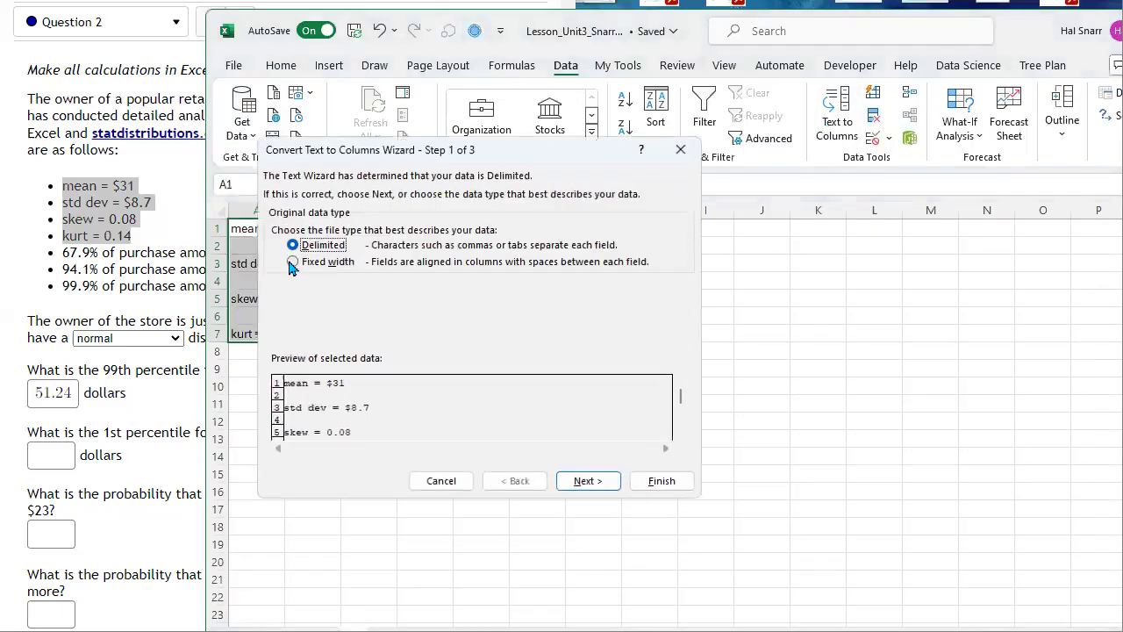
pyautogui.click(581, 482)
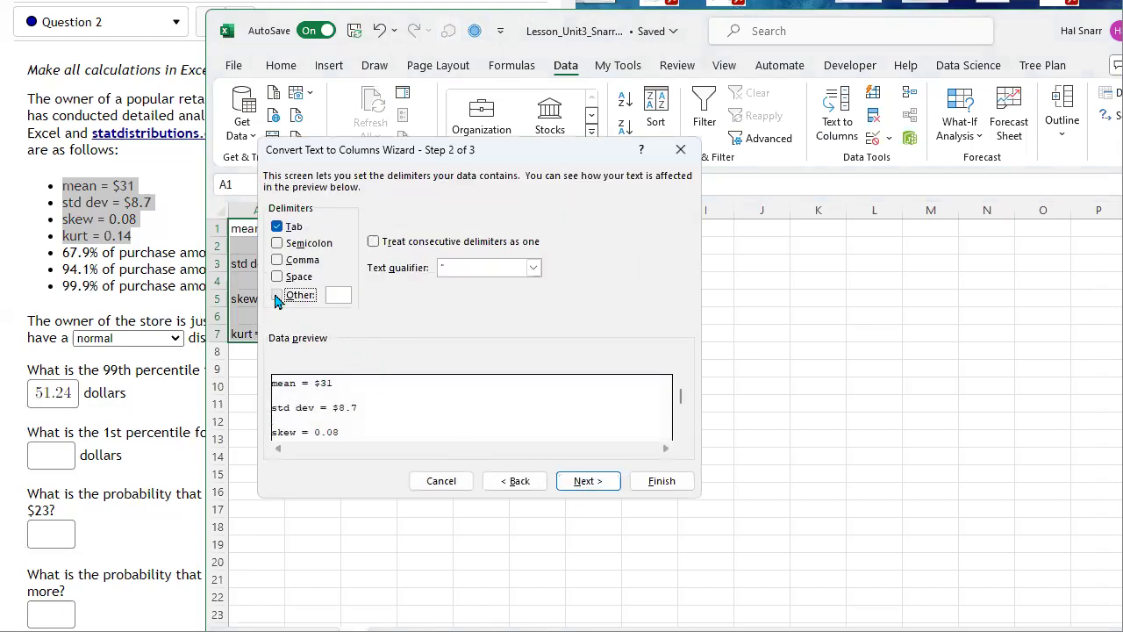
pyautogui.click(307, 296)
pyautogui.write('$')
pyautogui.click(654, 482)
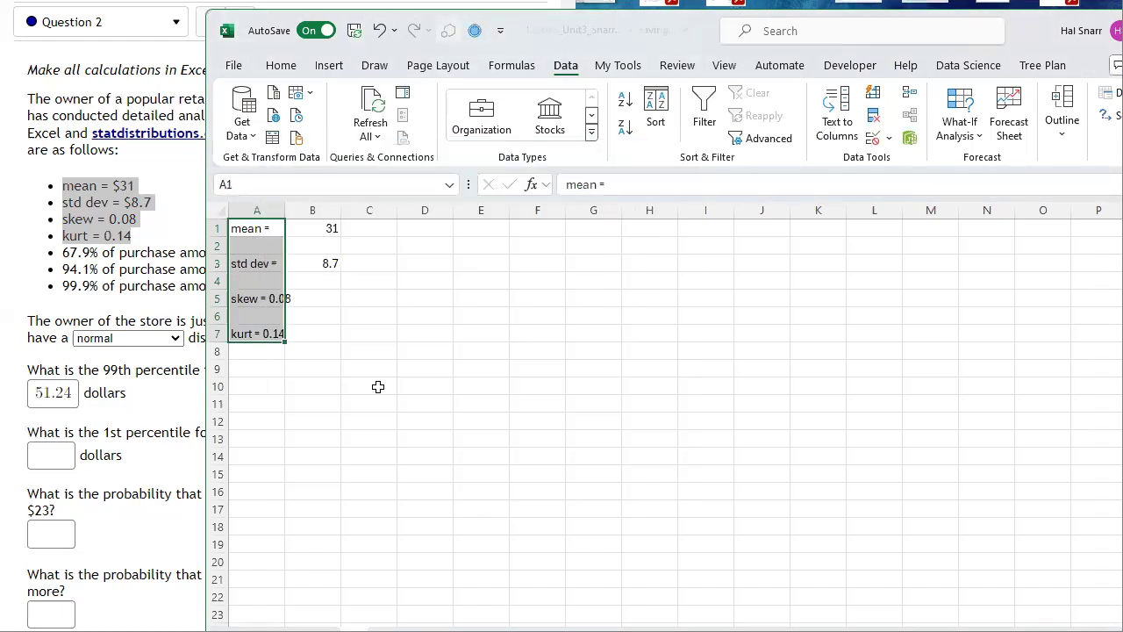
# - Delete the skew and kurt rows and the blank row between mean and std dev
pyautogui.moveTo(217, 281); pyautogui.dragTo(219, 338)
pyautogui.rightClick(418, 328)
pyautogui.click(448, 469)
pyautogui.click(219, 246)
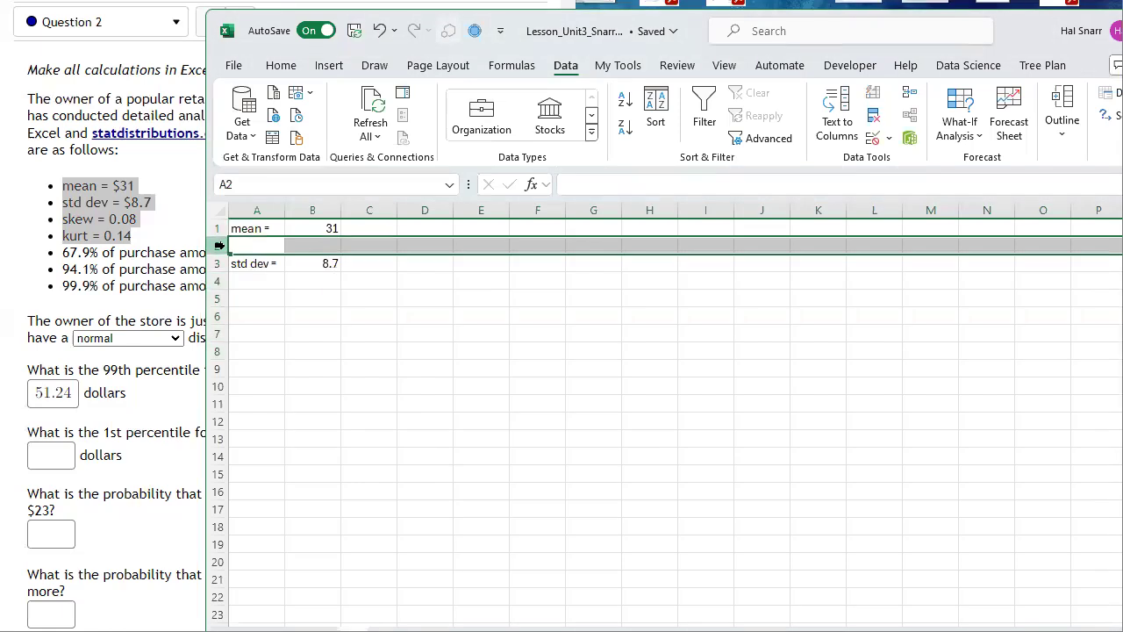
pyautogui.rightClick(219, 246)
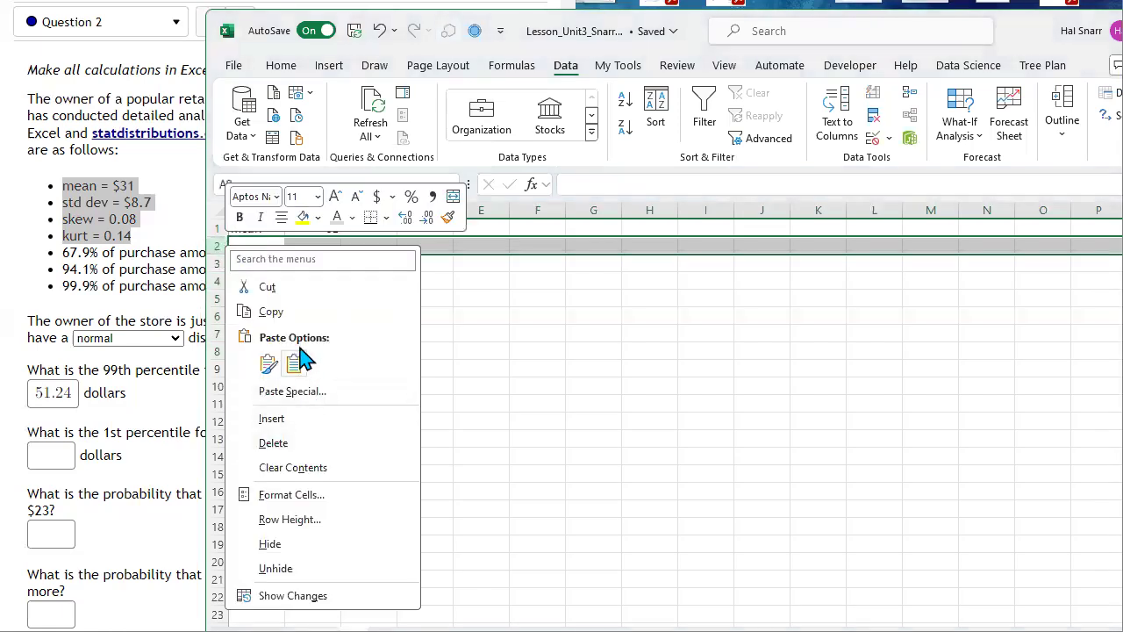
pyautogui.click(273, 442)
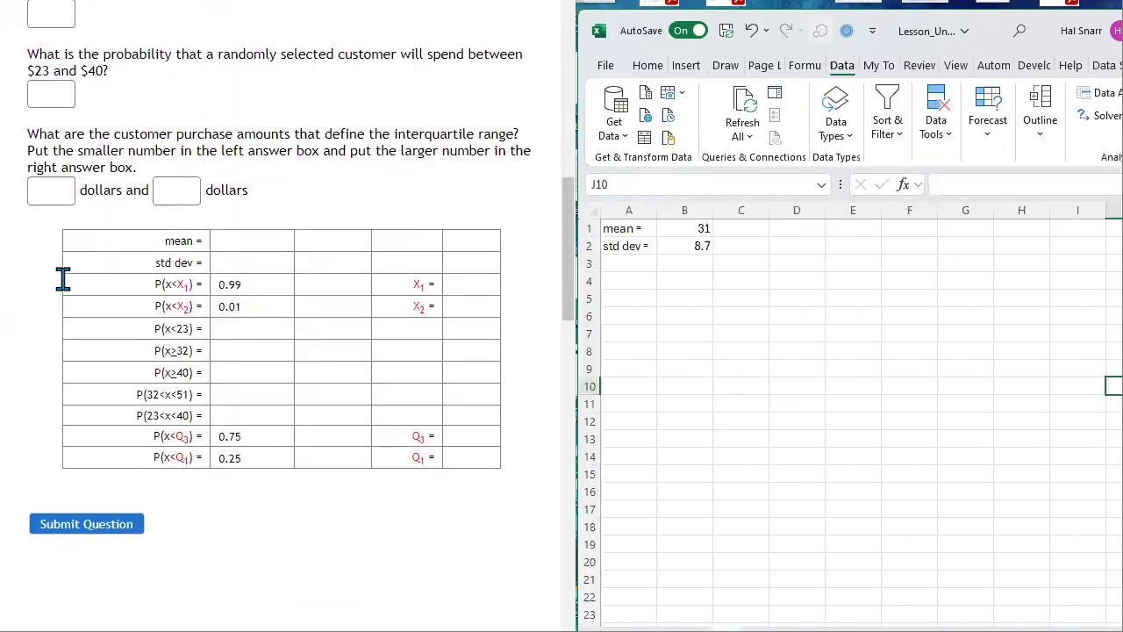
# - Copy the question's table rows from P(x<X1) through P(x<Q1) into the sheet starting at A3
pyautogui.moveTo(63, 280); pyautogui.dragTo(49, 538)
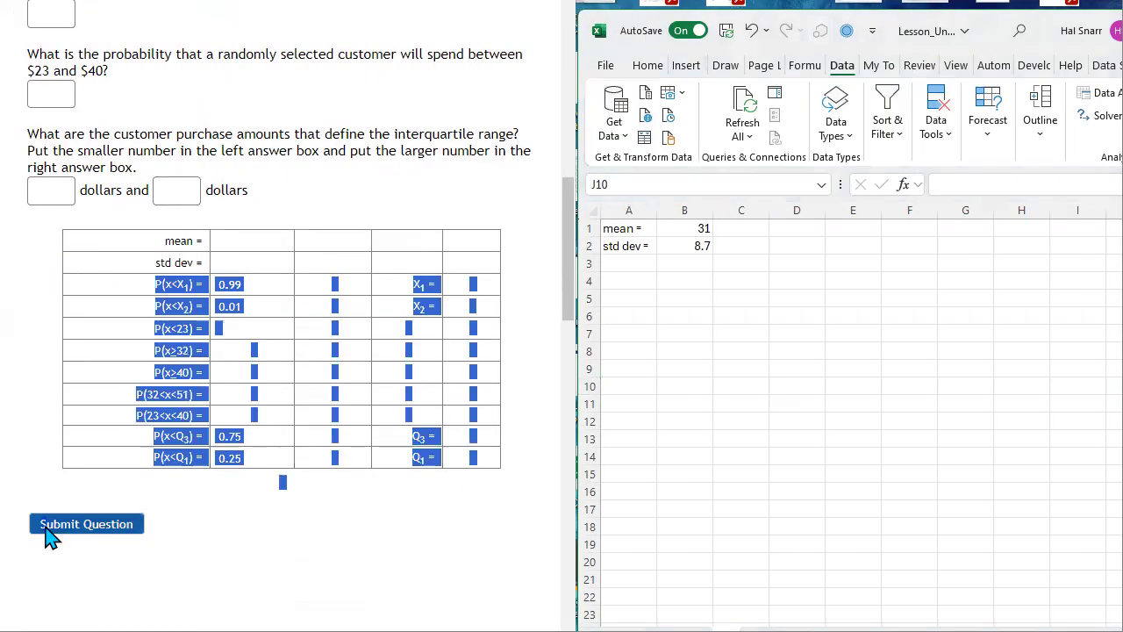
pyautogui.click(700, 412)
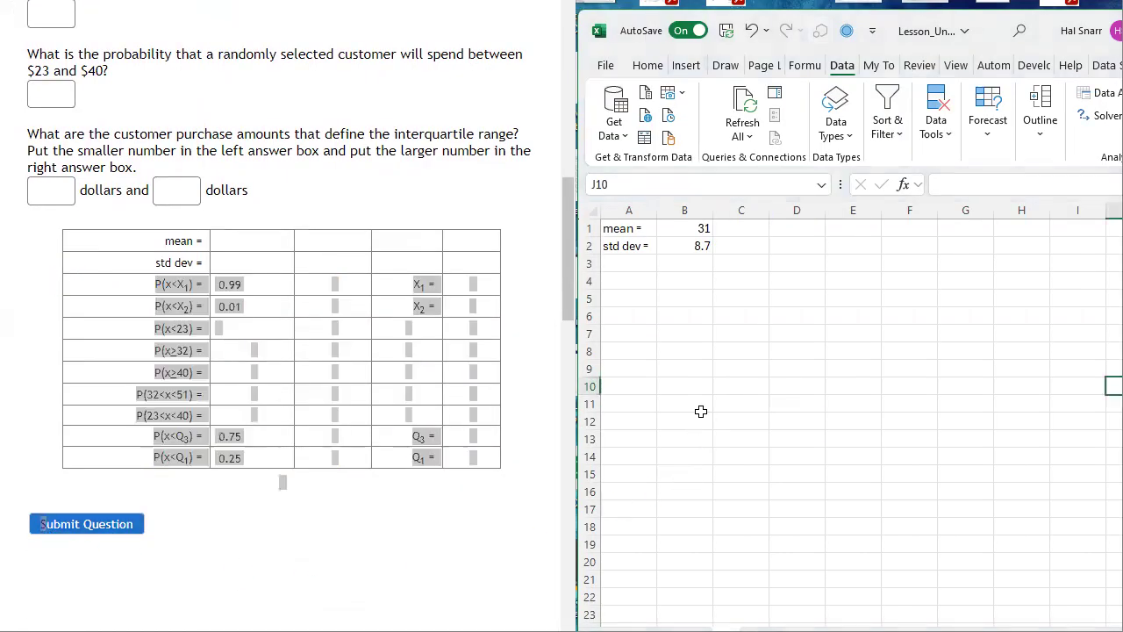
pyautogui.click(594, 261)
pyautogui.write('P(x<X1) =\t0.99\t\tX1 = P(x<X2) =\t0.01\t\tX2 = P(x<23) = P(x>32) = P(x>40) = P(32<x<51) = P(23<x<40) = P(x<Q3) =\t0.75\t\tQ3 = P(x<Q1) =\t0.25\t\tQ1 =  S')
pyautogui.click(1021, 439)
pyautogui.click(289, 551)
pyautogui.scroll(1, 209, 366)
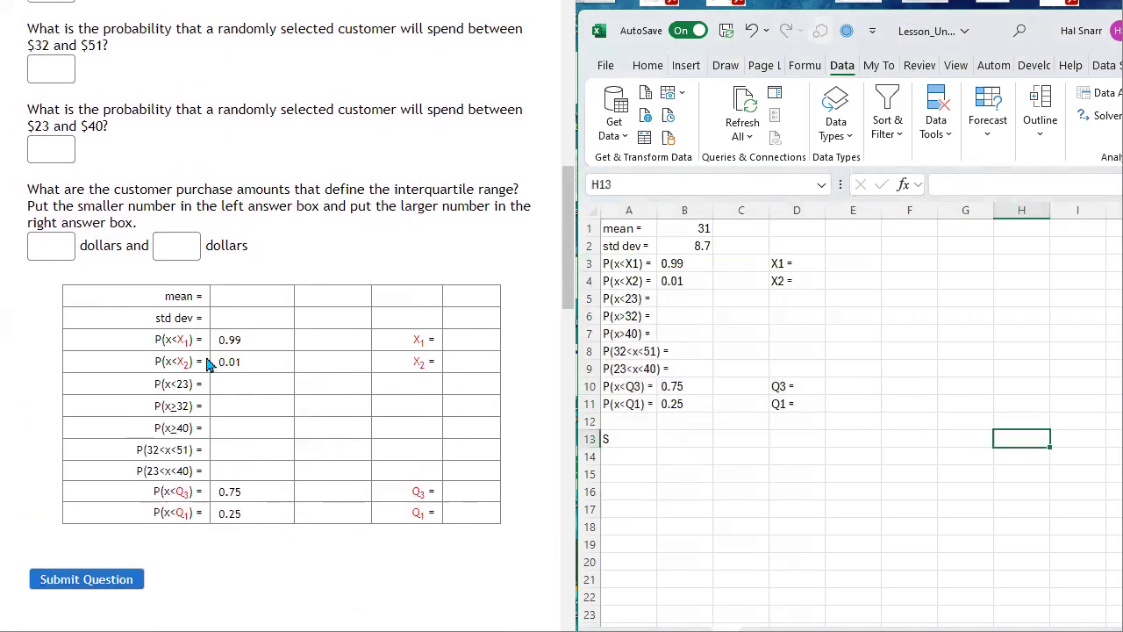
pyautogui.scroll(3, 210, 366)
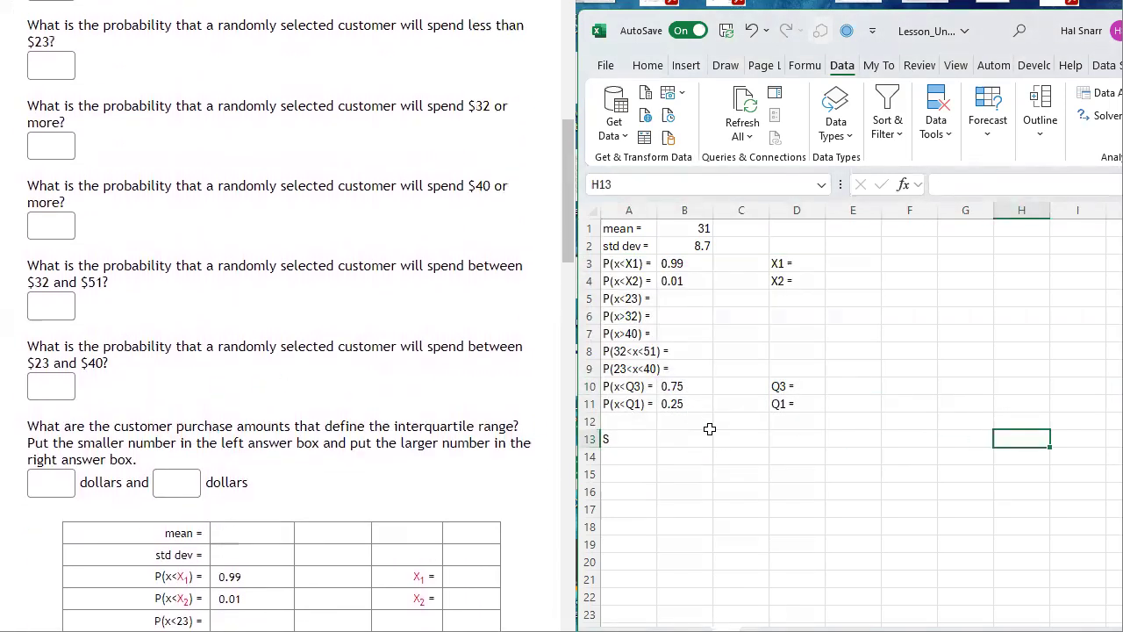
# - Autofit column A to its labels and clear the stray S from A13
pyautogui.doubleClick(656, 210)
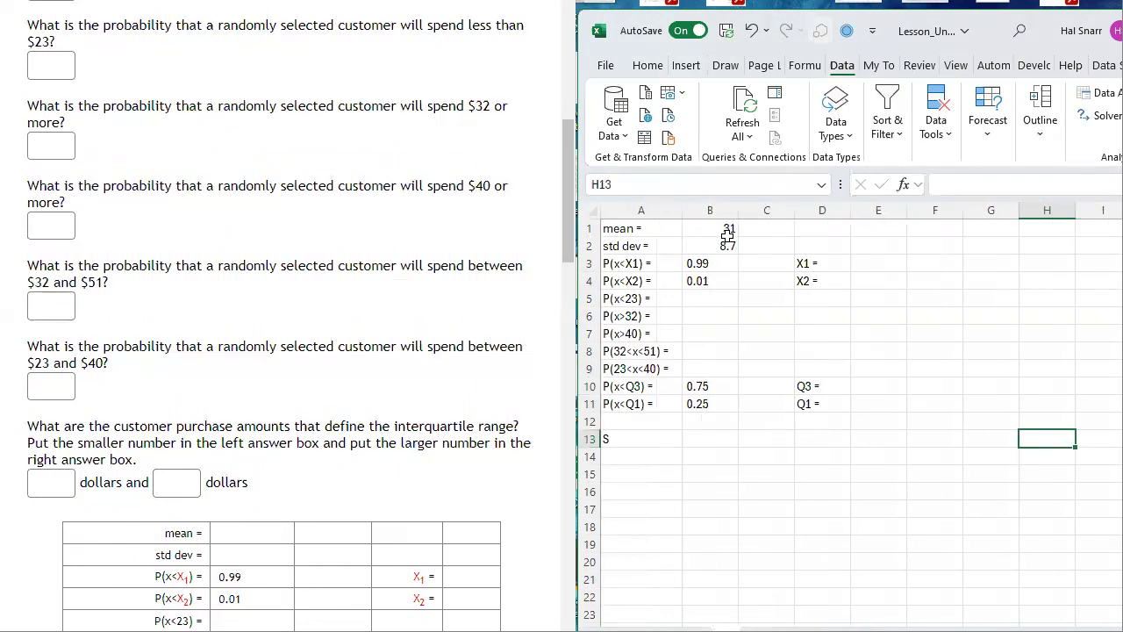
pyautogui.moveTo(719, 228); pyautogui.dragTo(726, 407)
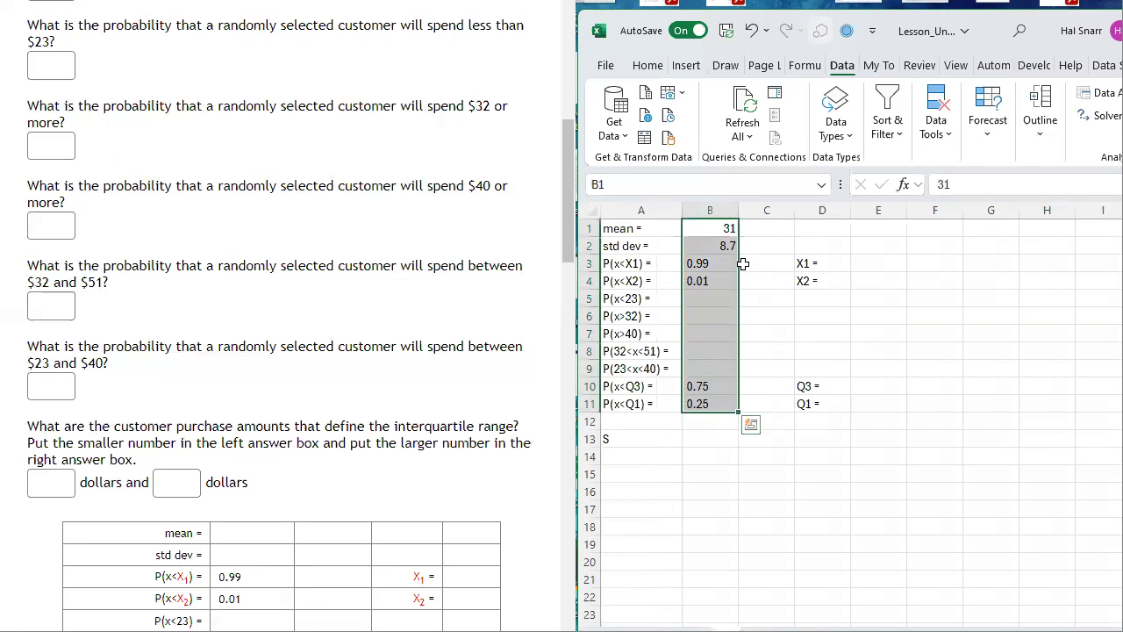
pyautogui.click(617, 213)
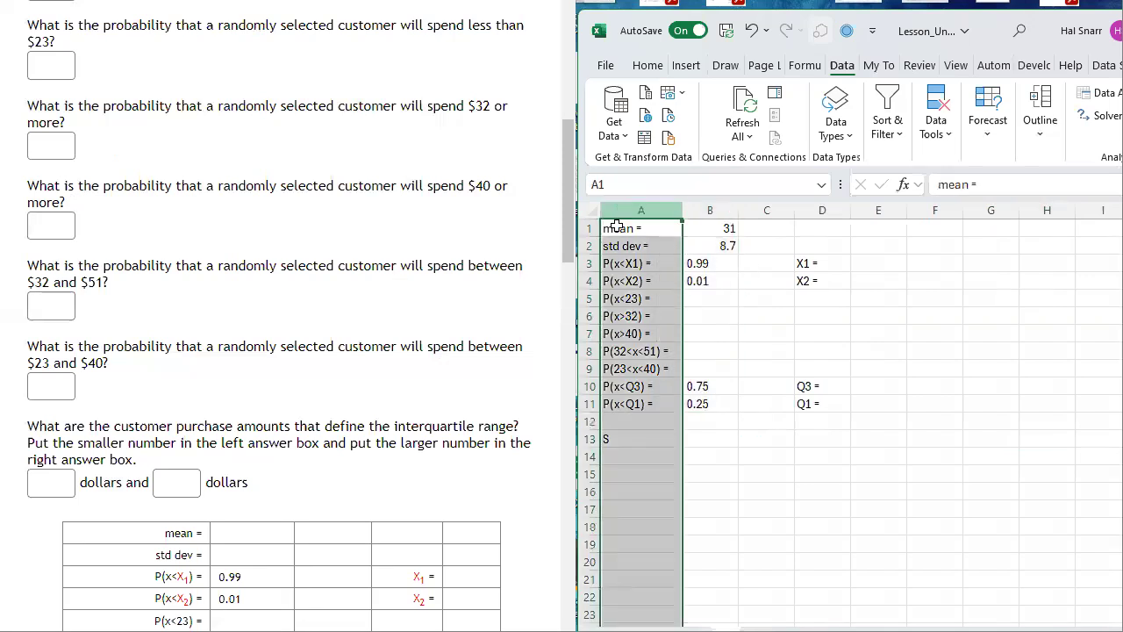
pyautogui.click(618, 431)
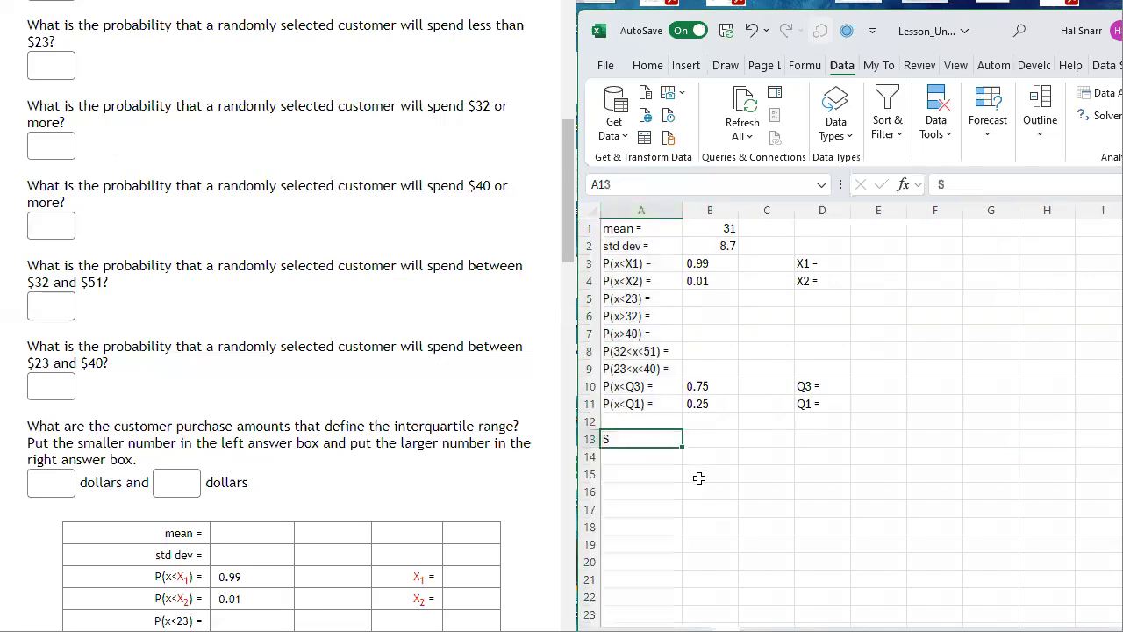
pyautogui.press('Escape')
# - Remove the leading space from 0.99 in B3 and 0.01 in B4 so both become numeric values
pyautogui.click(638, 212)
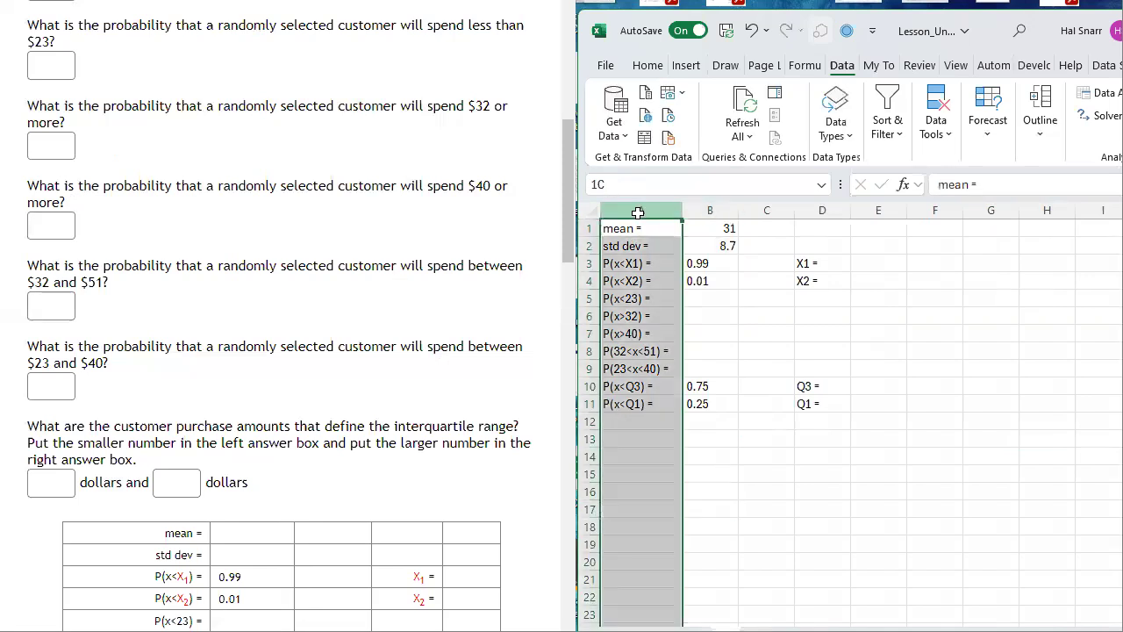
pyautogui.click(710, 211)
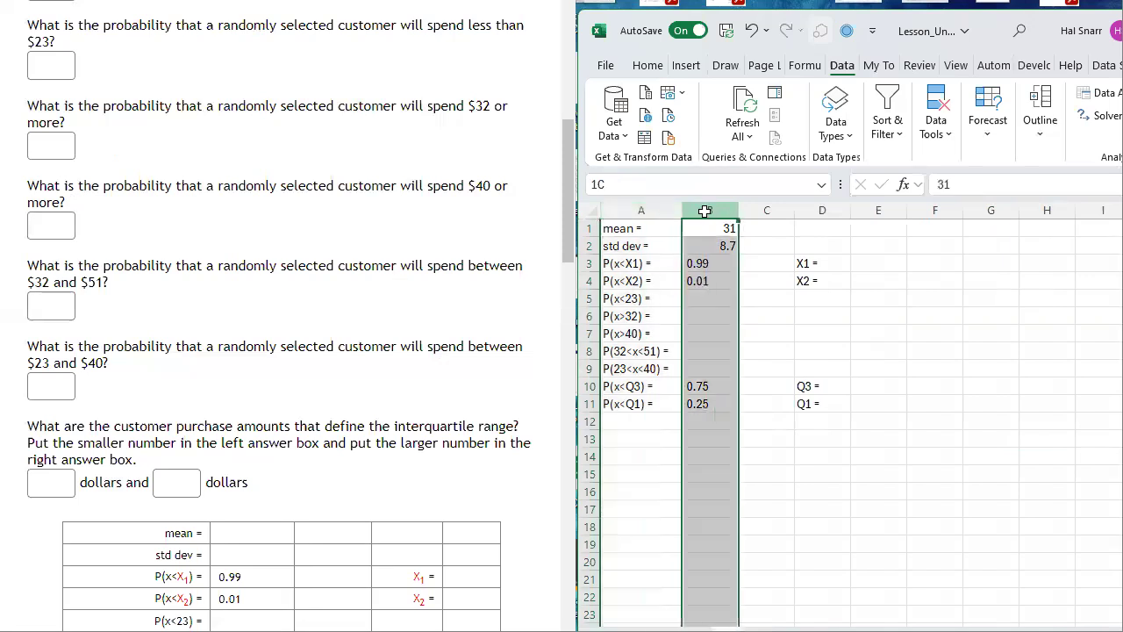
pyautogui.click(728, 227)
pyautogui.moveTo(727, 226); pyautogui.dragTo(730, 252)
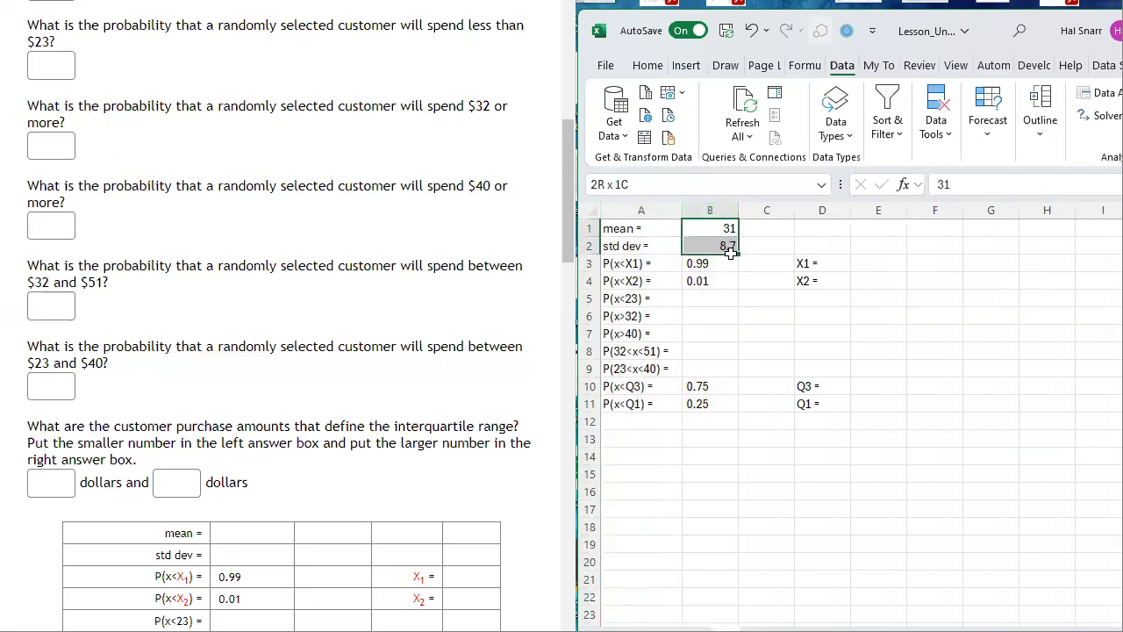
pyautogui.click(704, 263)
pyautogui.doubleClick(705, 263)
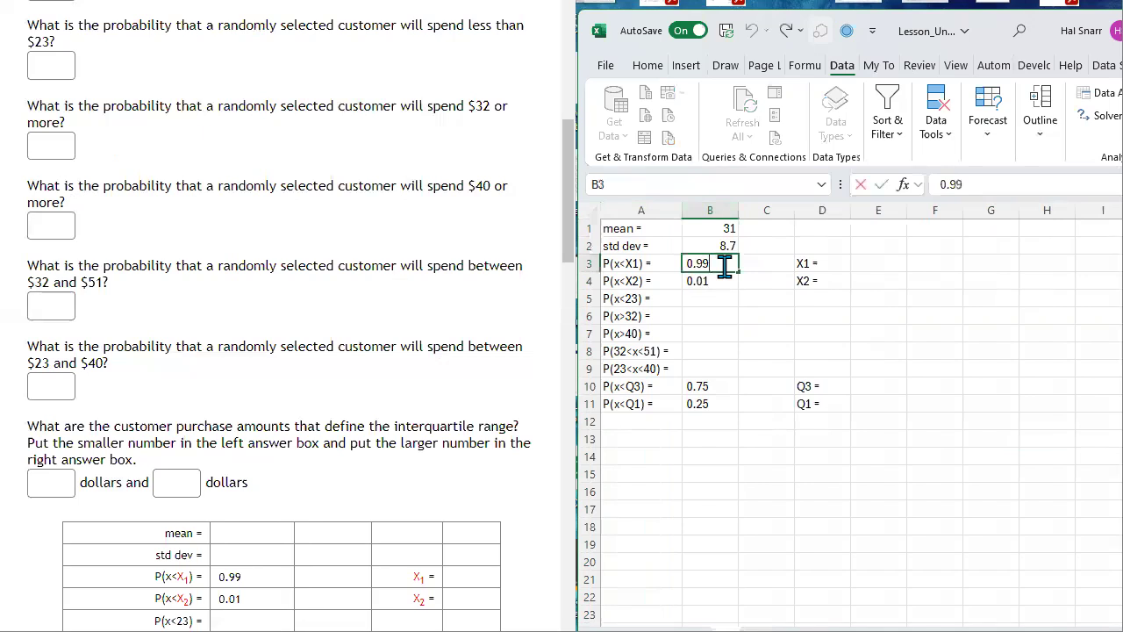
pyautogui.press('Home')
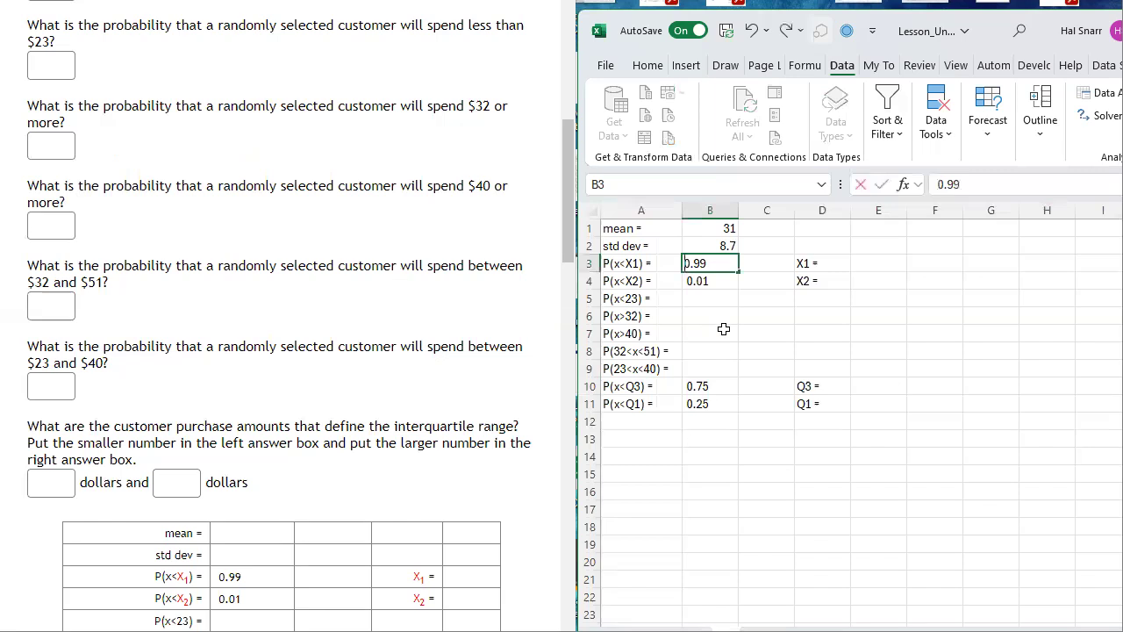
pyautogui.click(724, 282)
pyautogui.click(725, 263)
pyautogui.click(683, 284)
pyautogui.press('F2')
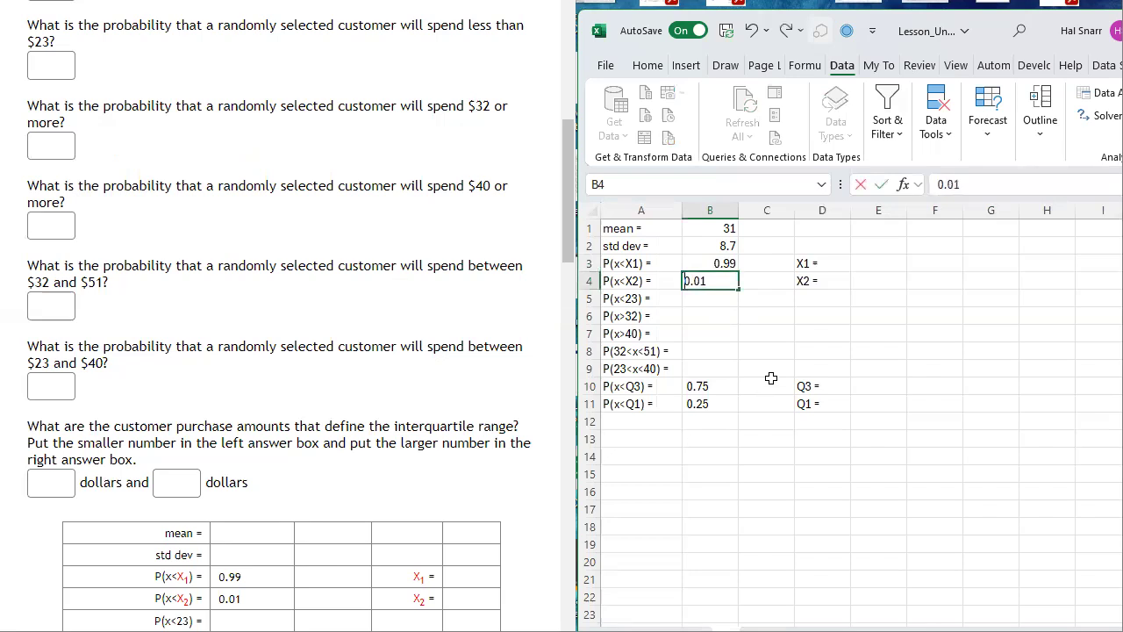
pyautogui.press('Return')
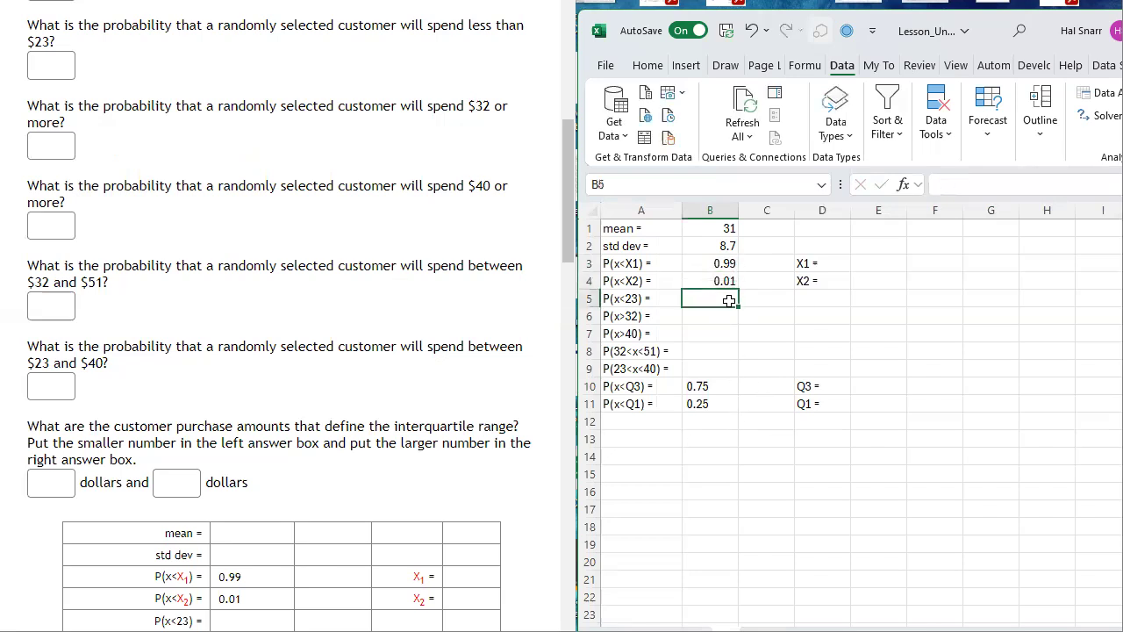
# - Remove the leading space from 0.75 in B10 and 0.25 in B11 so both become numeric values
pyautogui.doubleClick(691, 391)
pyautogui.press('Escape')
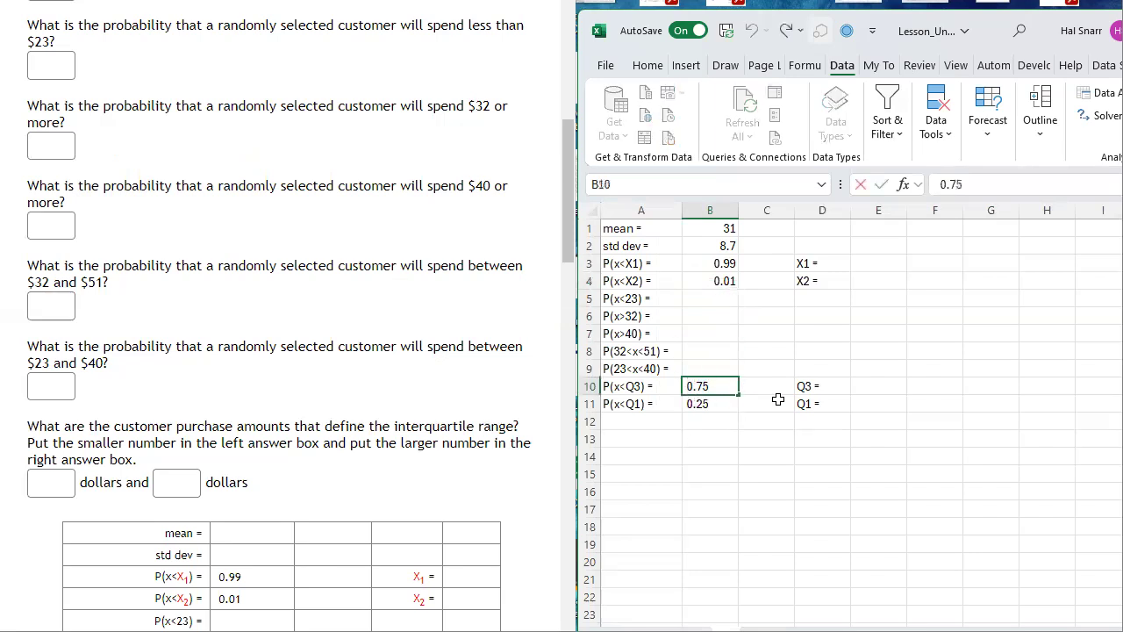
pyautogui.doubleClick(688, 405)
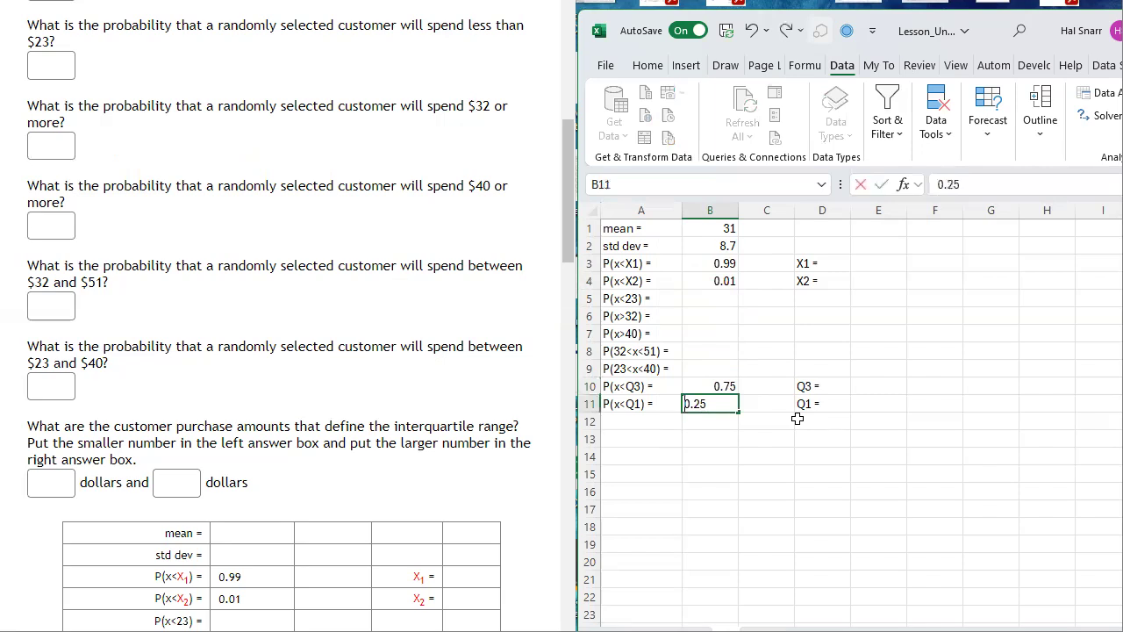
pyautogui.press('Return')
# - Try formatting B1:C11 as numbers with two decimal places
pyautogui.moveTo(721, 228); pyautogui.dragTo(768, 405)
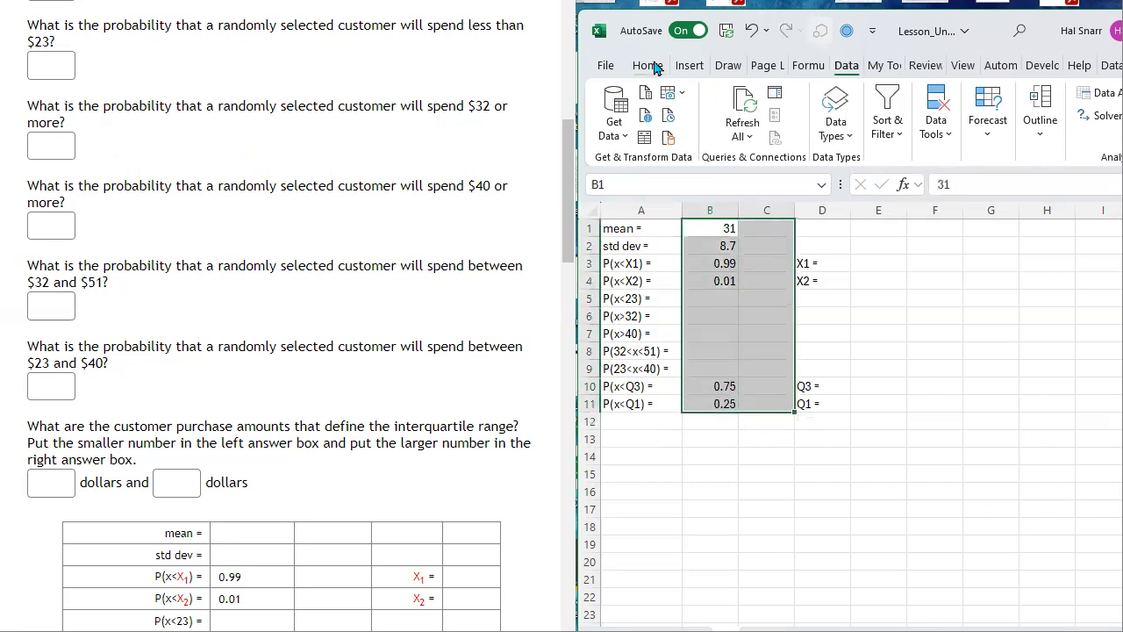
pyautogui.click(651, 66)
pyautogui.click(792, 122)
pyautogui.click(863, 211)
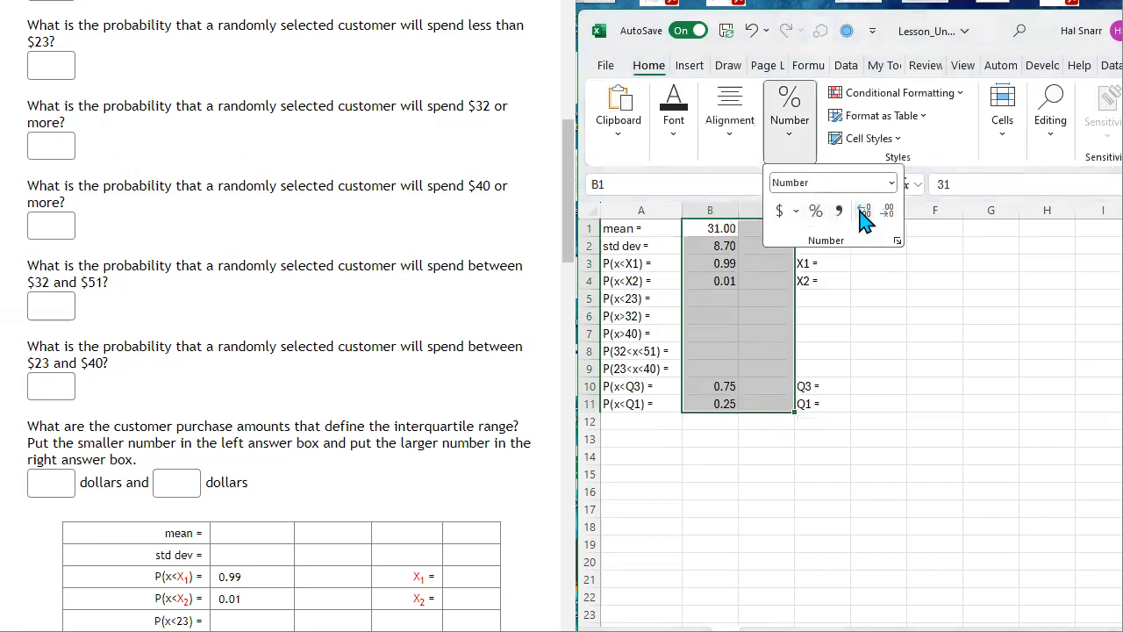
pyautogui.click(862, 211)
pyautogui.click(862, 212)
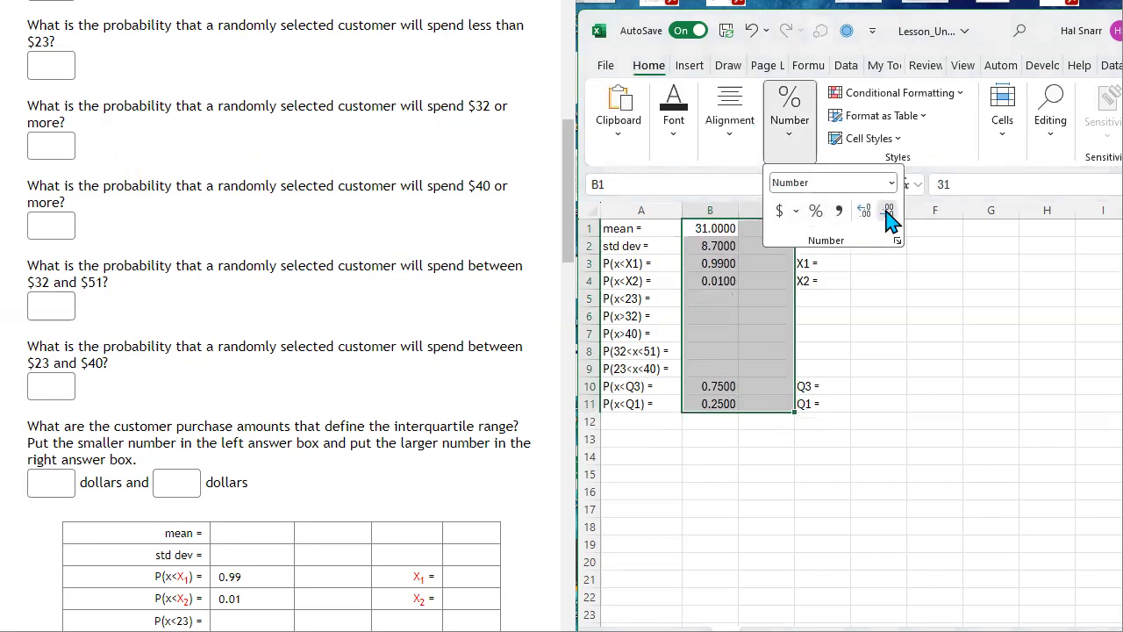
pyautogui.click(887, 212)
pyautogui.click(887, 211)
pyautogui.click(945, 443)
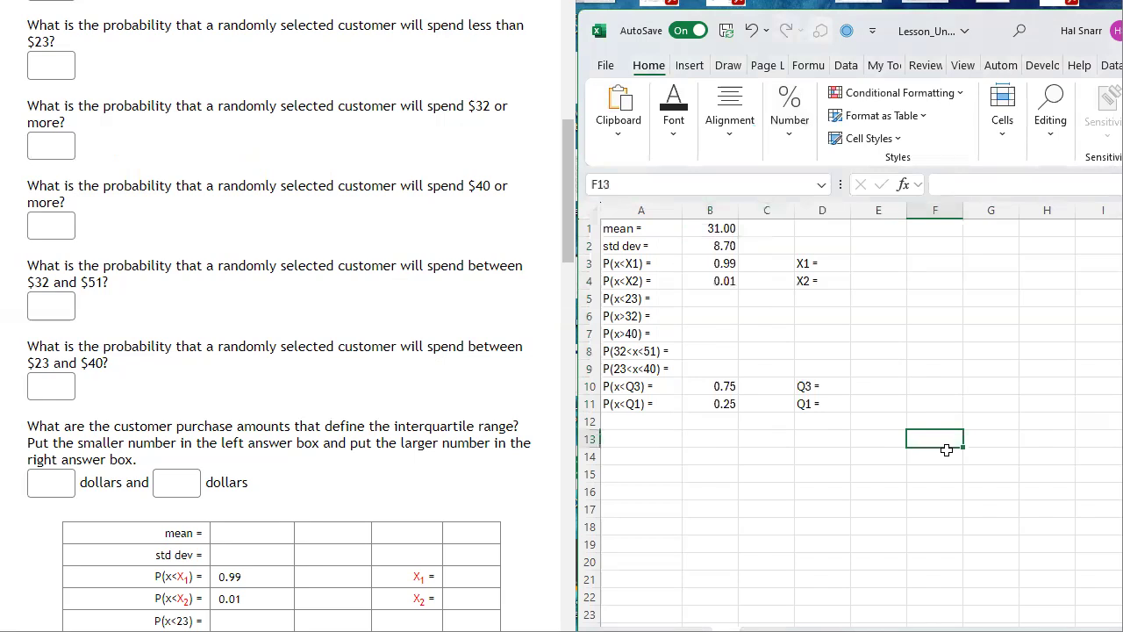
# - Undo the decimal-place formatting applied to B1:C11
pyautogui.hotkey('ctrl', 'z')
pyautogui.hotkey('ctrl', 'z')
pyautogui.hotkey('ctrl', 'z')
pyautogui.hotkey('ctrl', 'z')
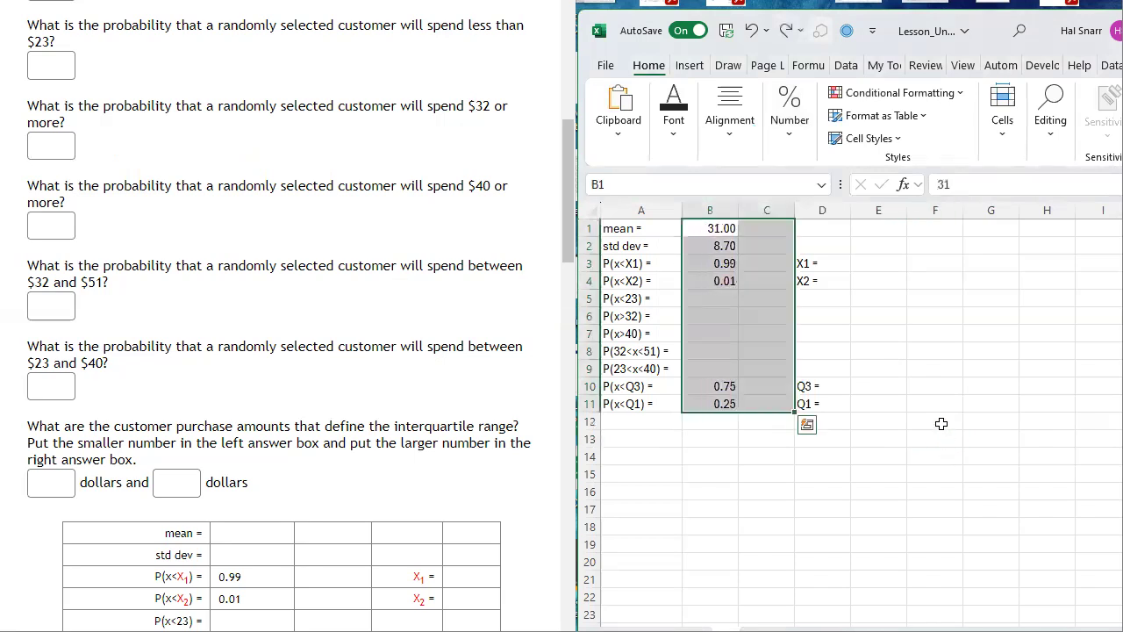
pyautogui.hotkey('ctrl', 'z')
pyautogui.click(941, 353)
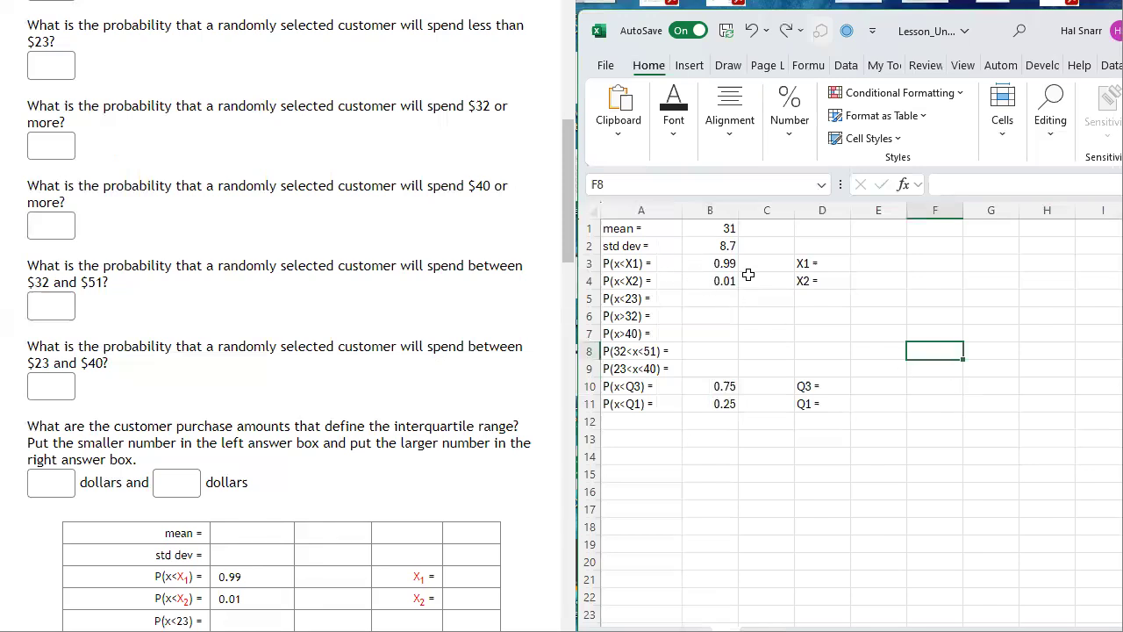
# - Compare the X1 row and the 99th percentile answer with the StatDistributions.com normal calculator's inputs and z-value
pyautogui.click(645, 267)
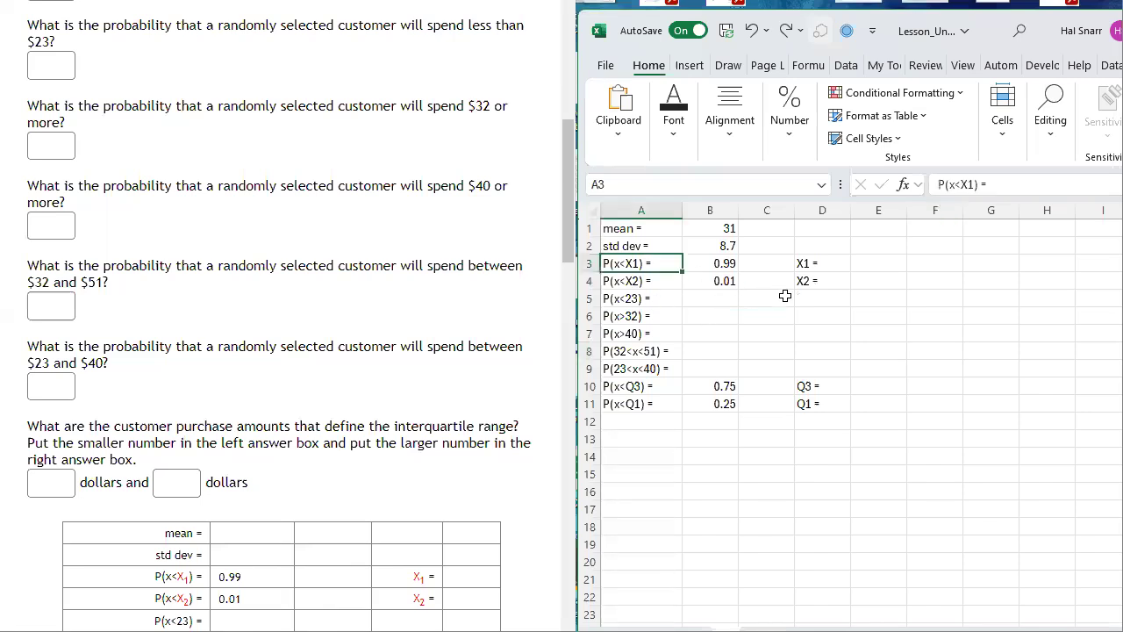
pyautogui.scroll(3, 251, 259)
pyautogui.scroll(3, 253, 254)
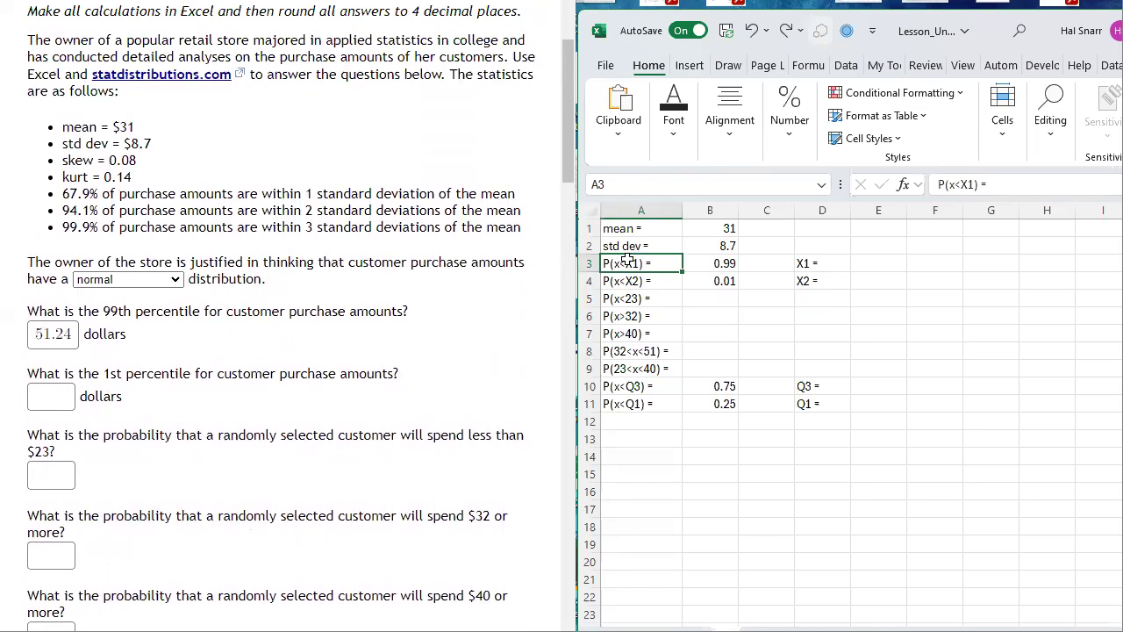
pyautogui.click(731, 263)
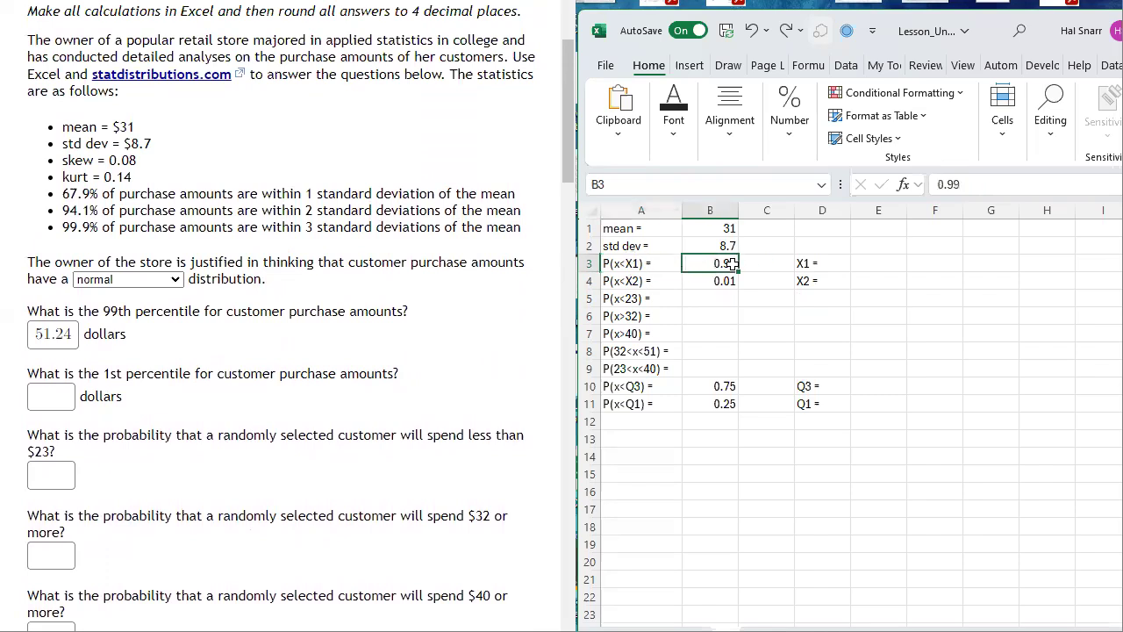
pyautogui.click(812, 265)
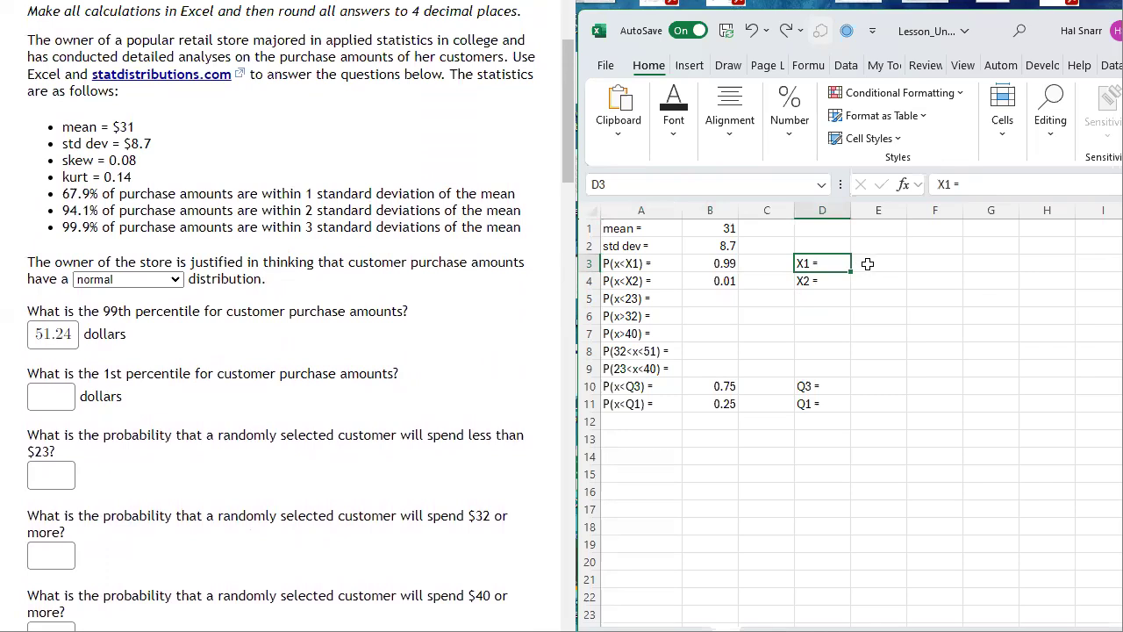
pyautogui.doubleClick(53, 334)
pyautogui.hotkey('alt', 'Tab')
pyautogui.moveTo(1080, 150); pyautogui.dragTo(674, 67)
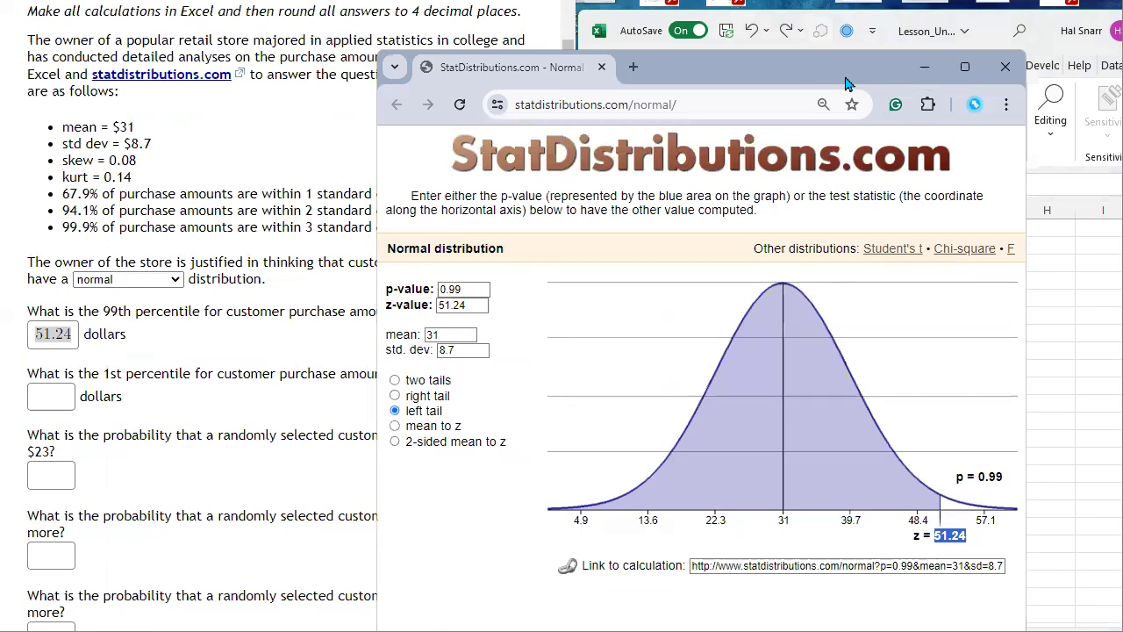
pyautogui.moveTo(846, 83); pyautogui.dragTo(1114, 544)
# - In the Excel sheet, enter =NORM.INV(B3,B1,B2) in E3 to calculate X1
pyautogui.click(888, 257)
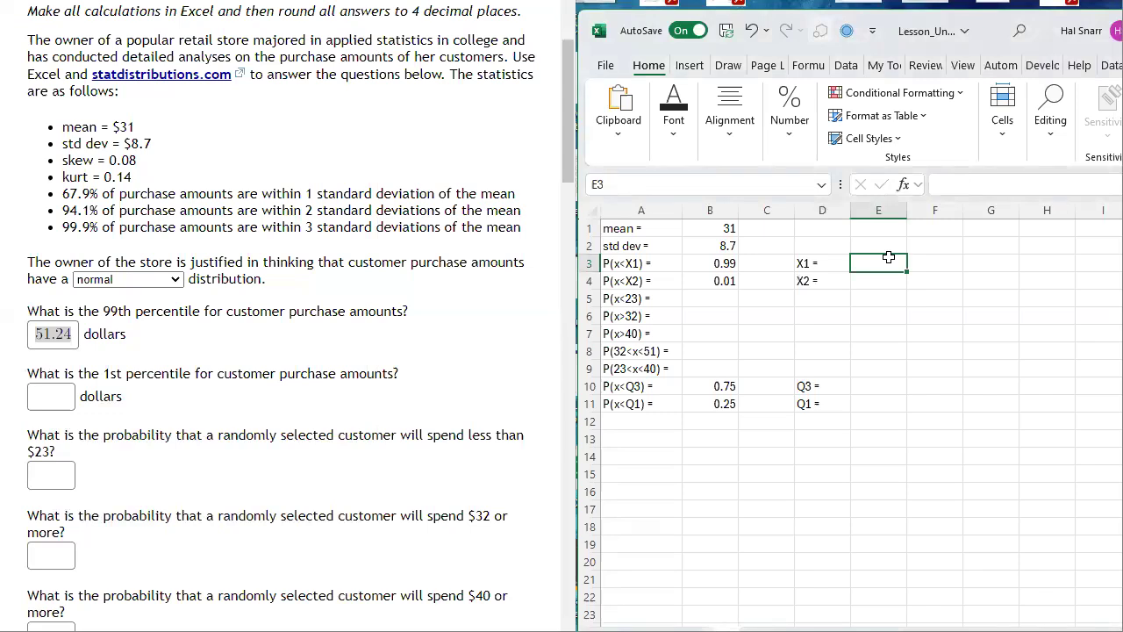
pyautogui.write('=')
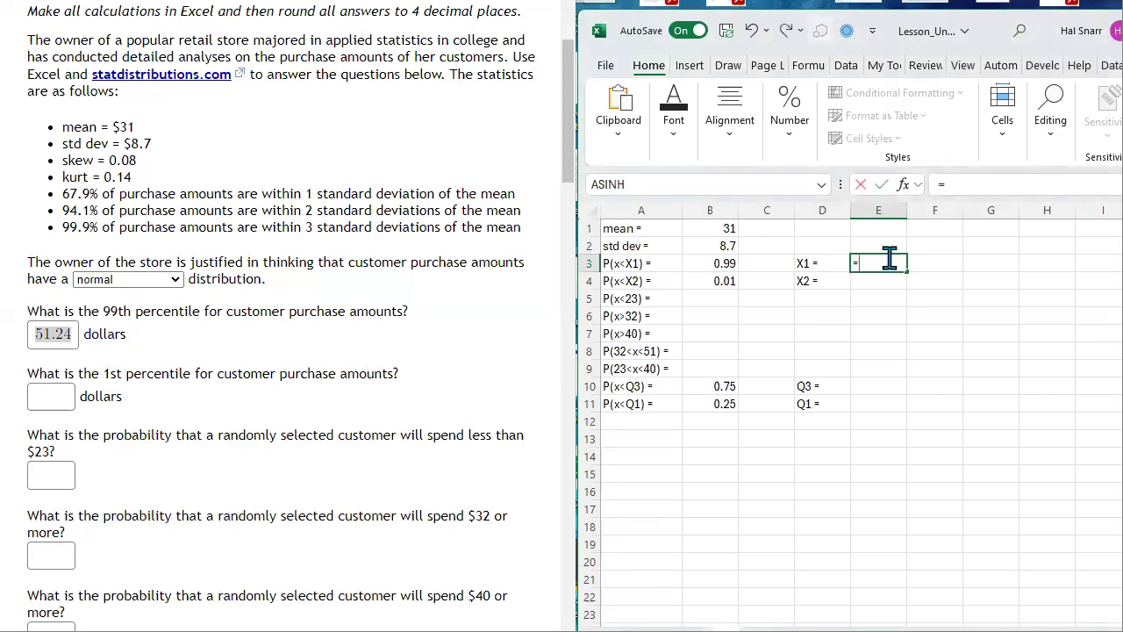
pyautogui.write('no')
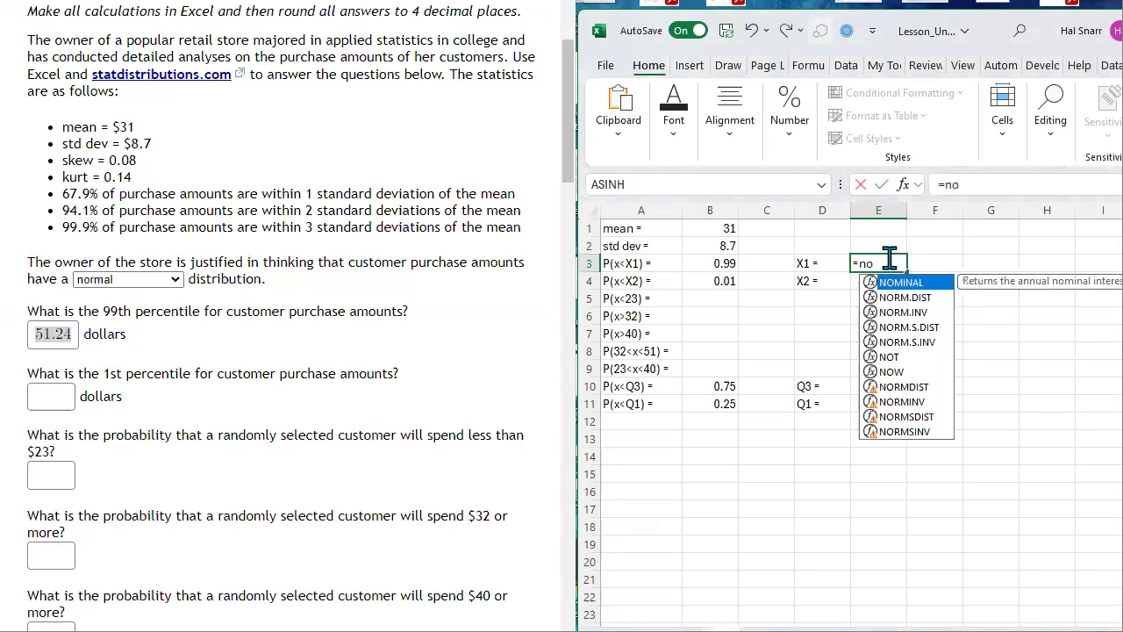
pyautogui.write('rm')
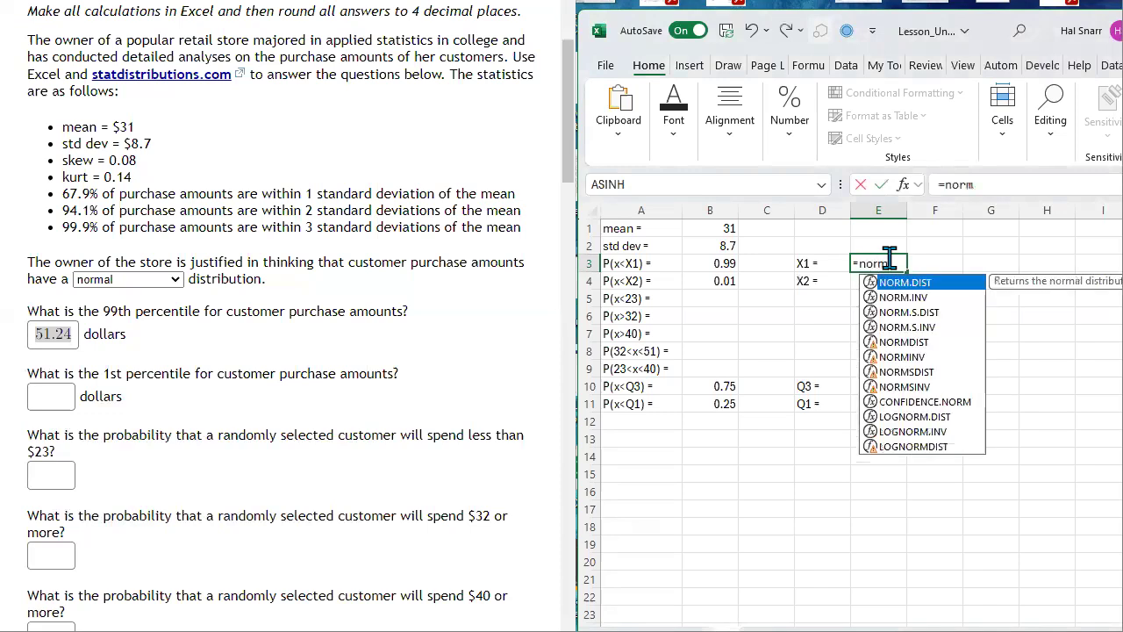
pyautogui.write('.')
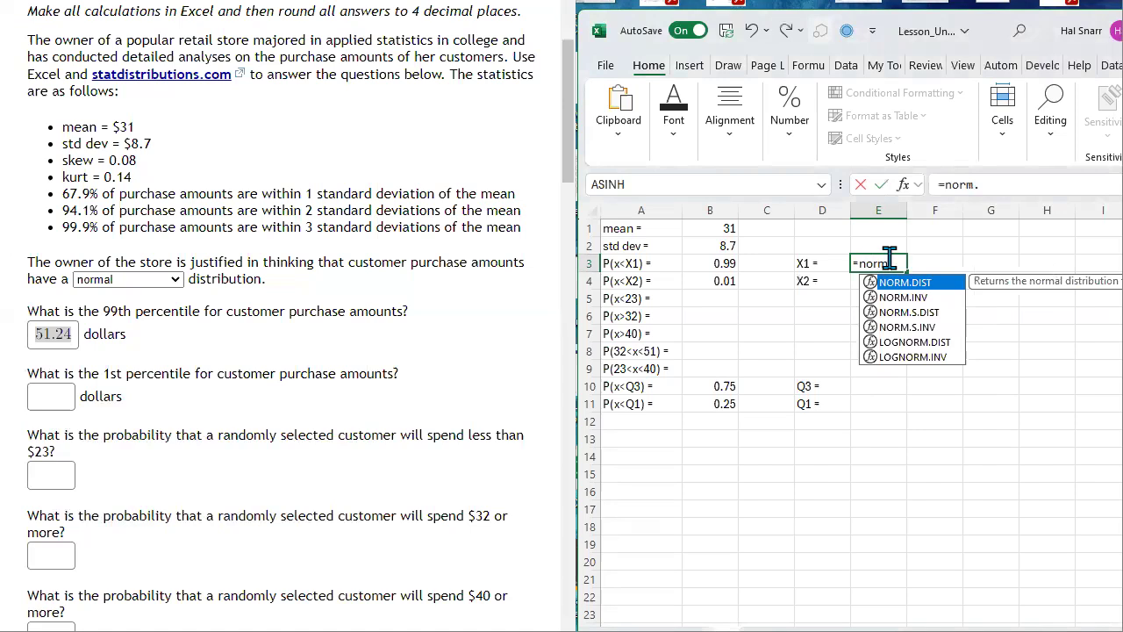
pyautogui.write('inv')
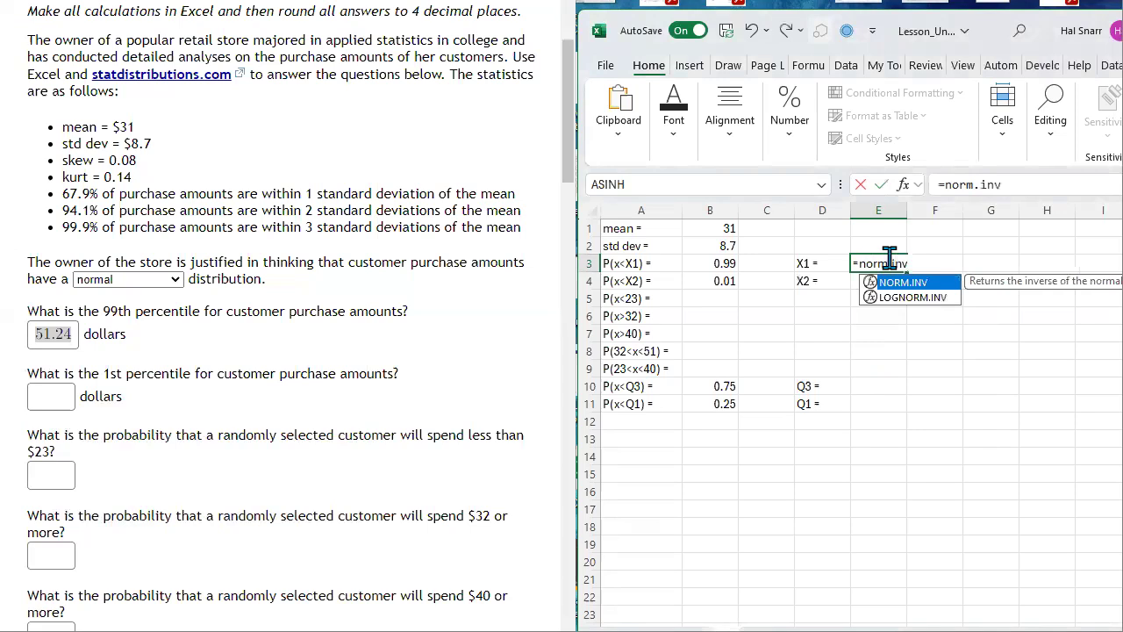
pyautogui.write('(')
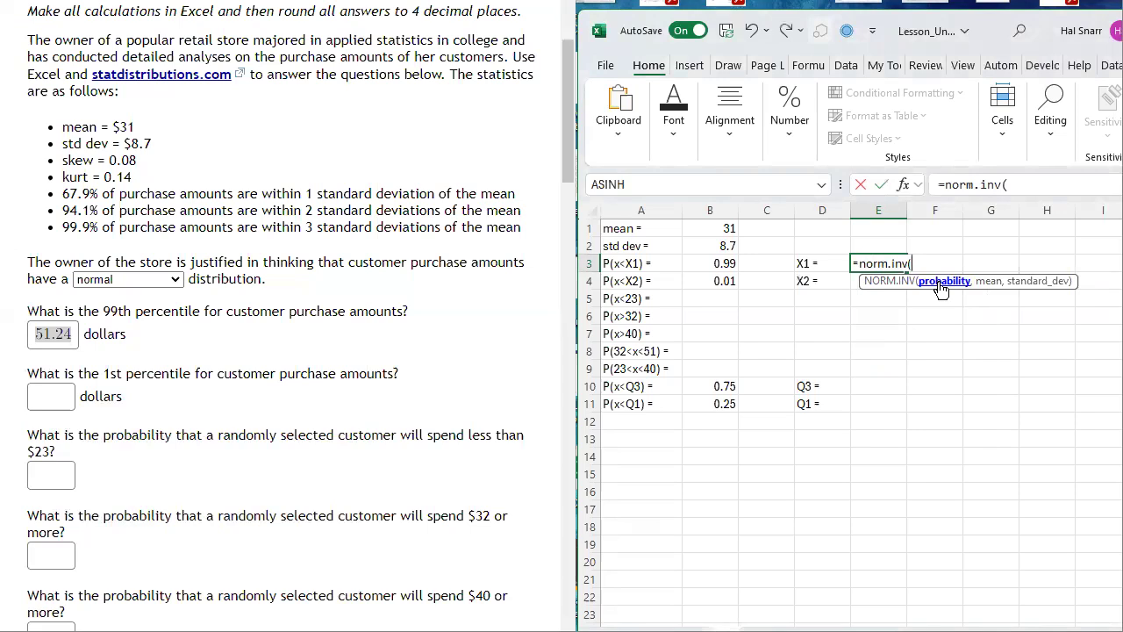
pyautogui.click(721, 262)
pyautogui.write(',')
pyautogui.press('Up')
pyautogui.press('Up')
pyautogui.press('Left')
pyautogui.press('Left')
pyautogui.press('Left')
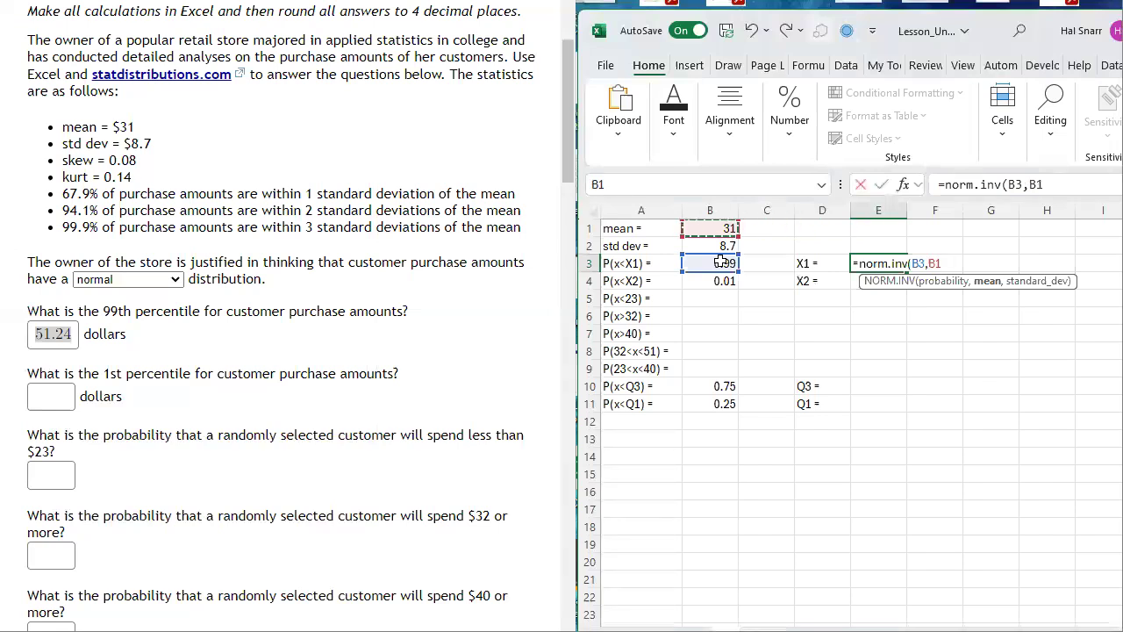
pyautogui.write(',')
pyautogui.press('Up')
pyautogui.press('Left')
pyautogui.press('Left')
pyautogui.press('Left')
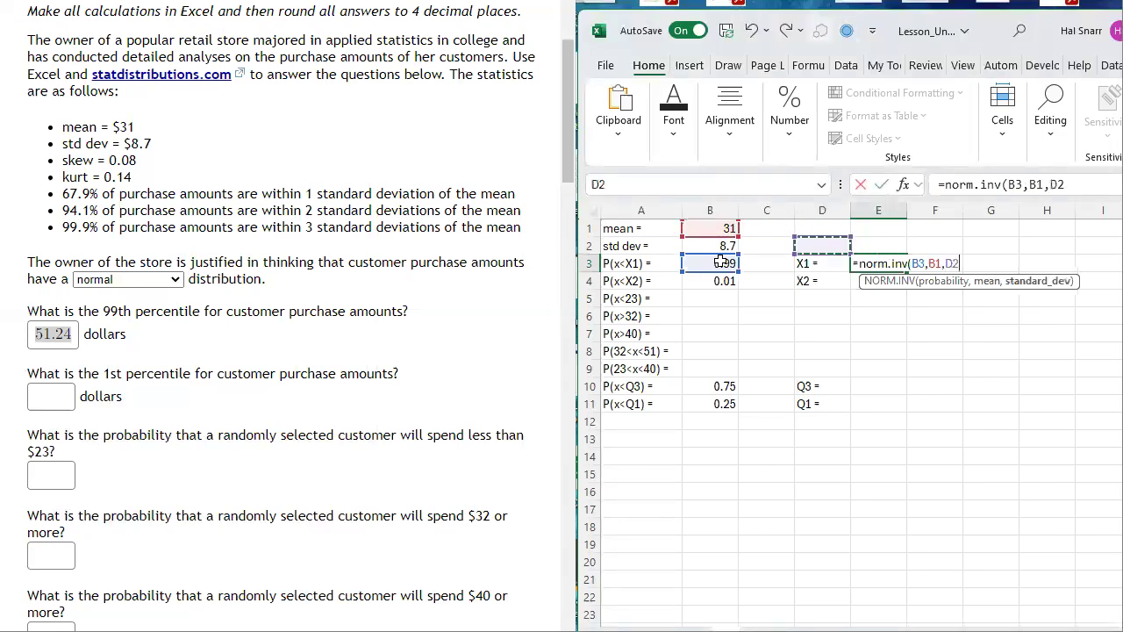
pyautogui.press('Return')
pyautogui.press('Up')
pyautogui.hotkey('alt', 'Tab')
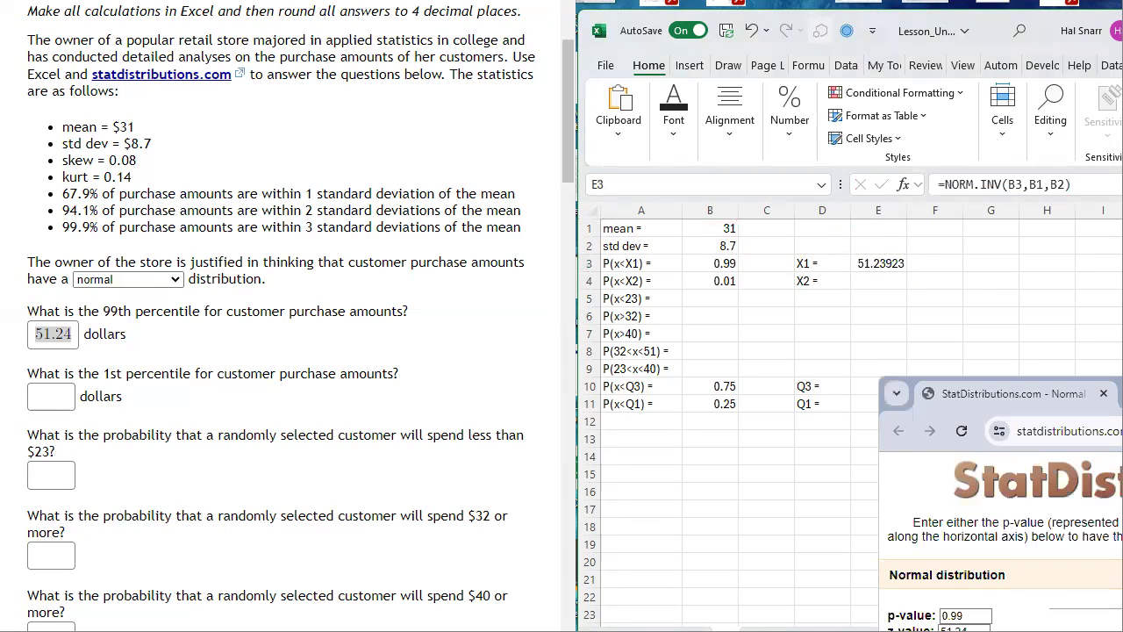
# - Format the X1 result in E3 to show four decimal places
pyautogui.click(874, 266)
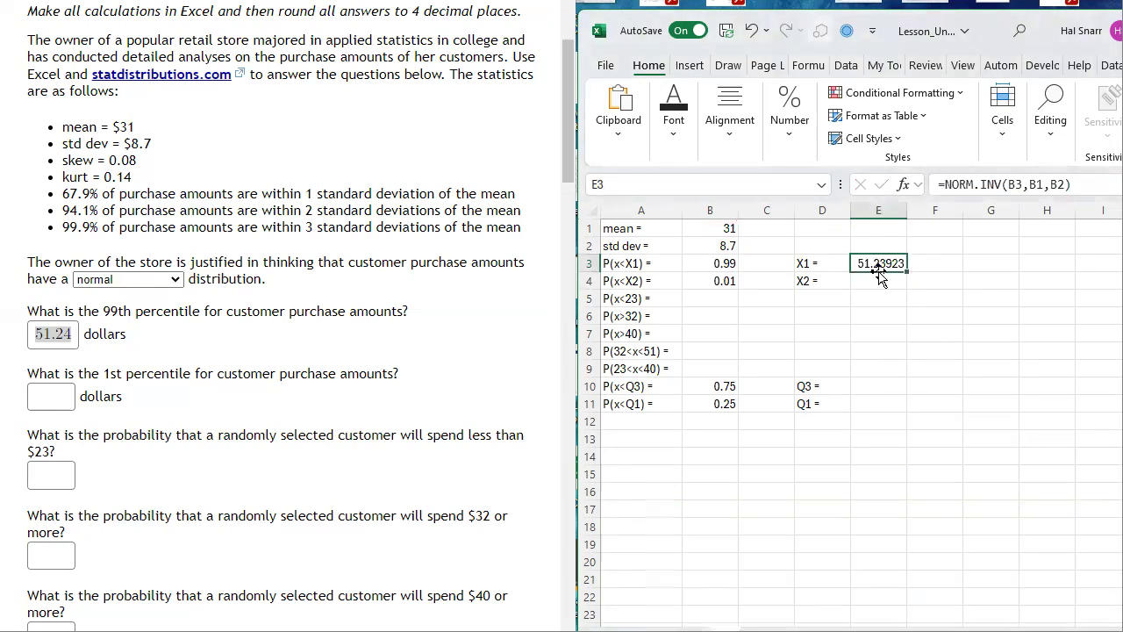
pyautogui.click(804, 127)
pyautogui.click(887, 210)
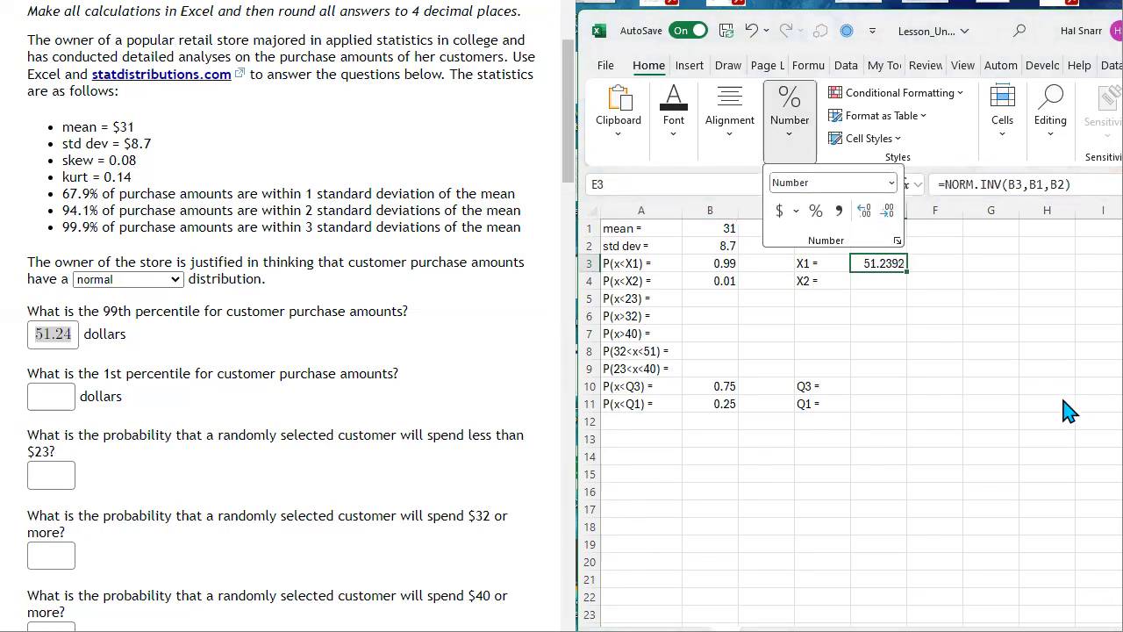
pyautogui.click(887, 211)
pyautogui.click(887, 211)
pyautogui.click(864, 211)
pyautogui.click(865, 210)
pyautogui.click(899, 303)
# - Replace the 99th percentile answer with the rounded value 51.2392 copied from E3
pyautogui.hotkey('ctrl', 'c')
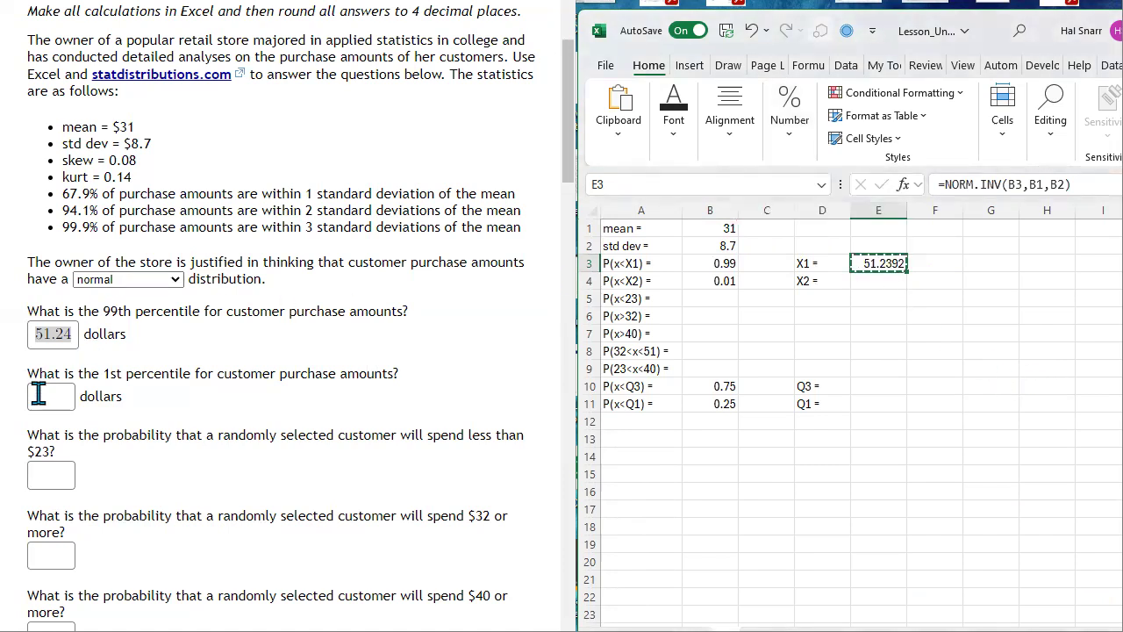
pyautogui.click(76, 334)
pyautogui.hotkey('ctrl', 'a')
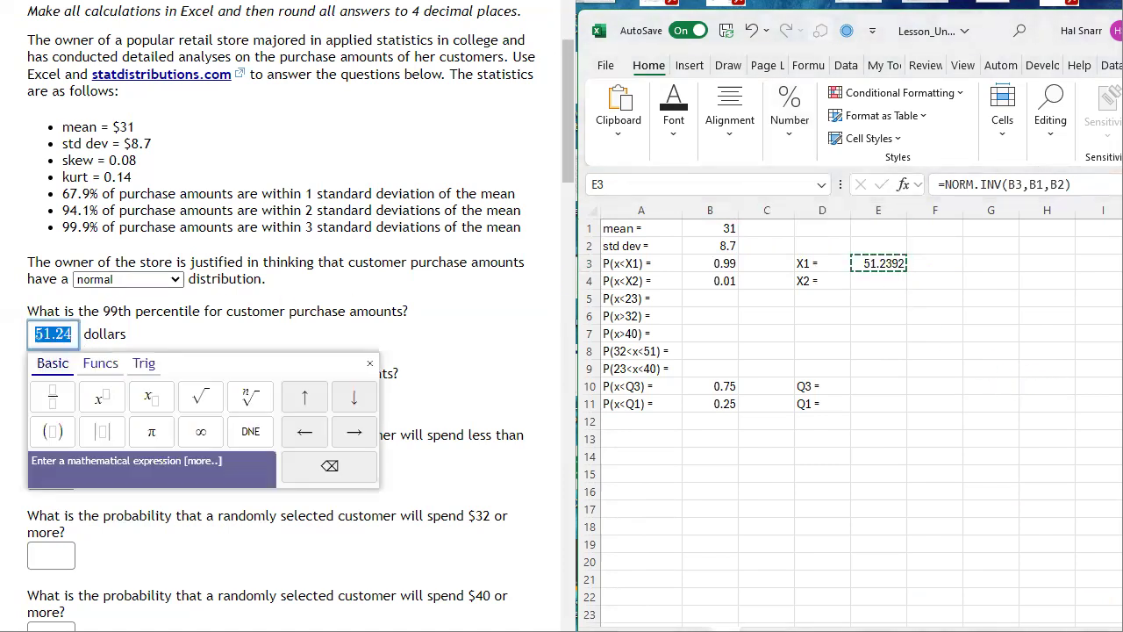
pyautogui.hotkey('ctrl', 'v')
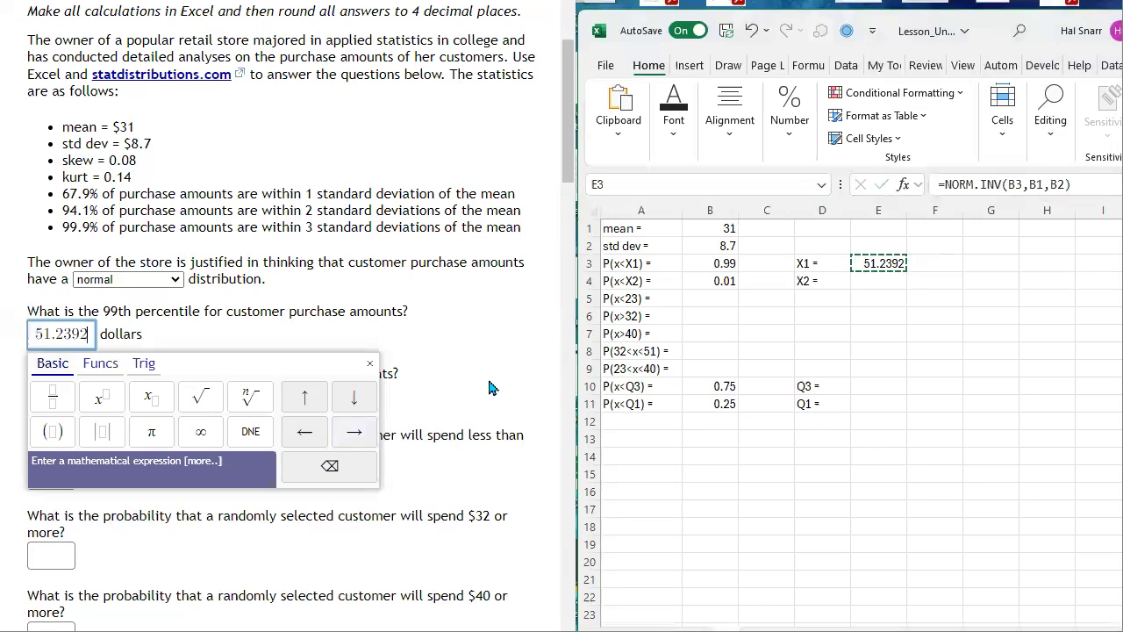
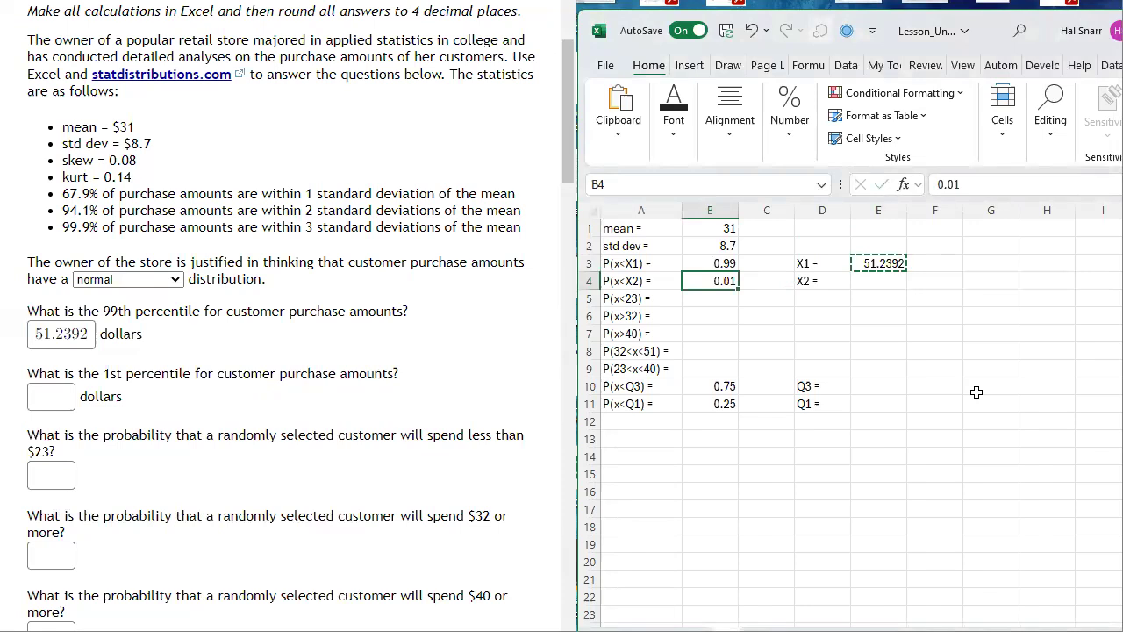
# - Switch to the StatDistributions.com normal calculator and set the p-value to 0.01
pyautogui.click(721, 263)
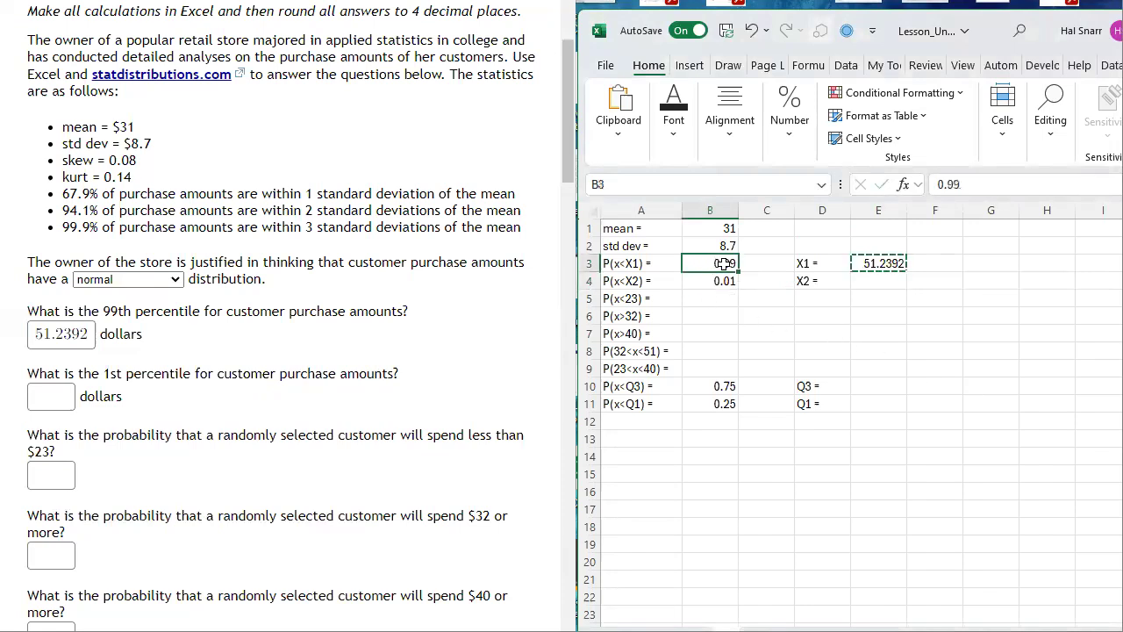
pyautogui.hotkey('alt', 'Tab')
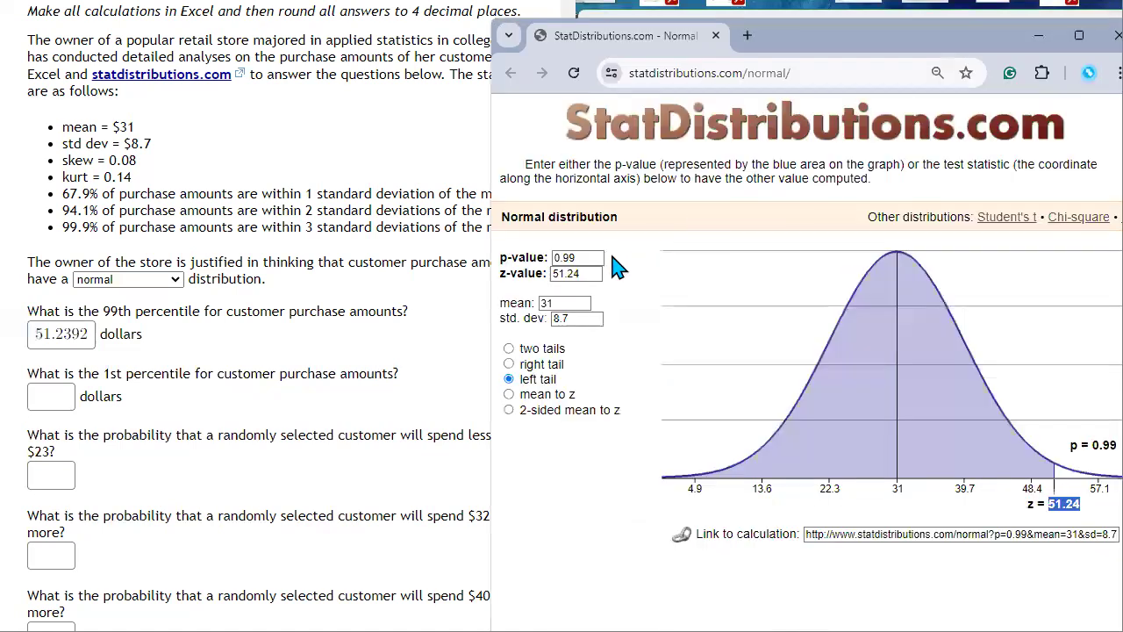
pyautogui.click(592, 258)
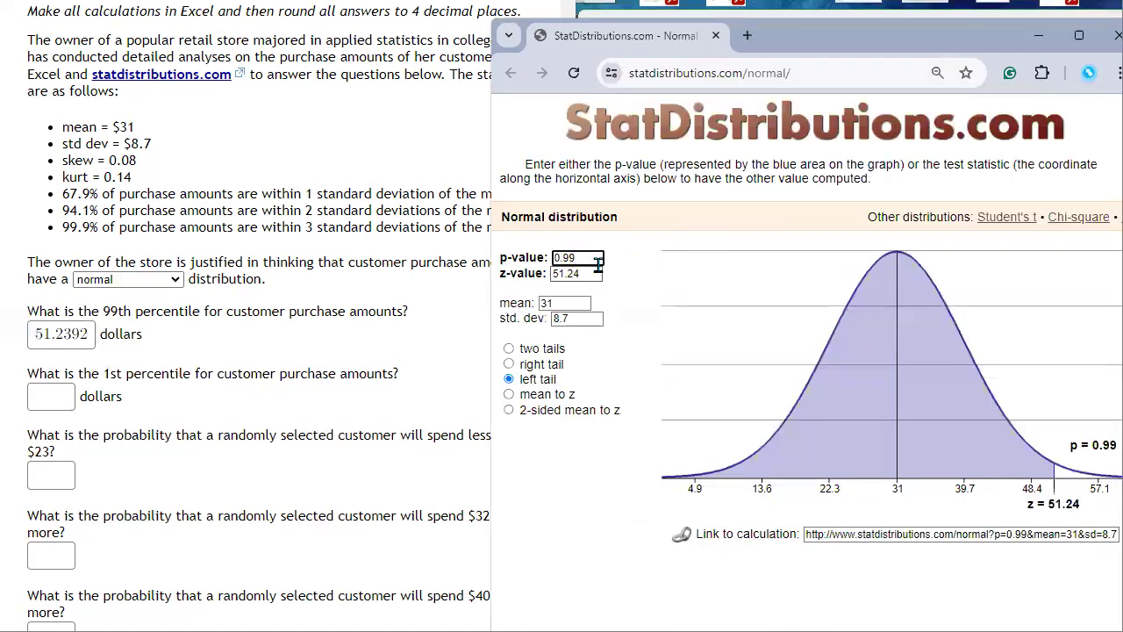
pyautogui.press('BackSpace')
pyautogui.press('BackSpace')
pyautogui.write('01')
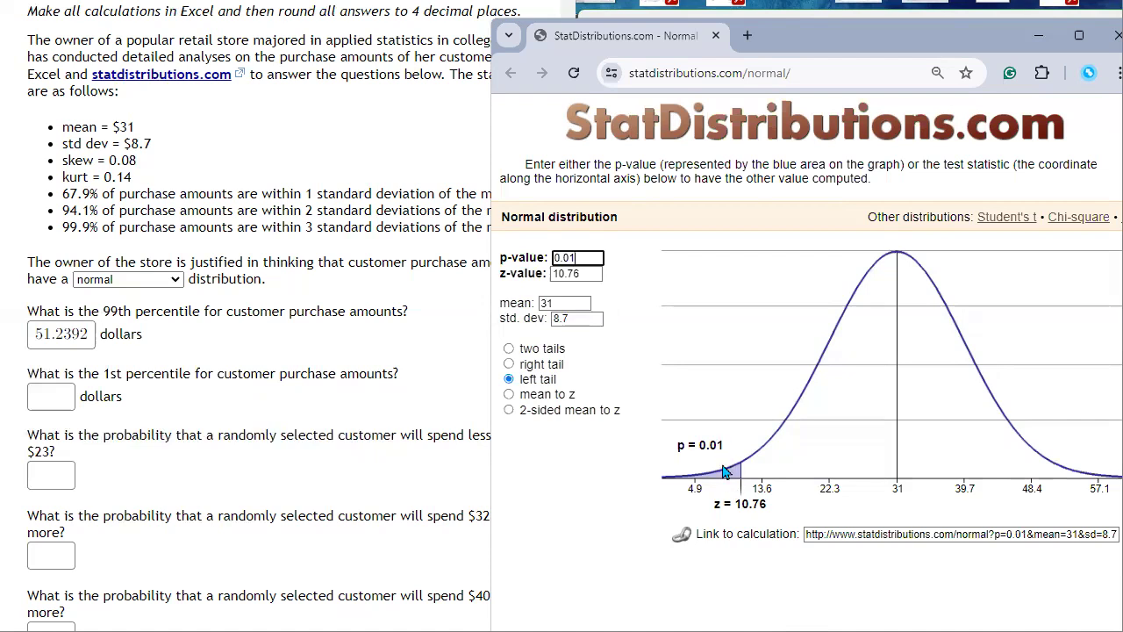
# - Copy the calculator's z-value 10.76 into the 1st percentile answer
pyautogui.moveTo(735, 503); pyautogui.dragTo(770, 504)
pyautogui.hotkey('ctrl', 'c')
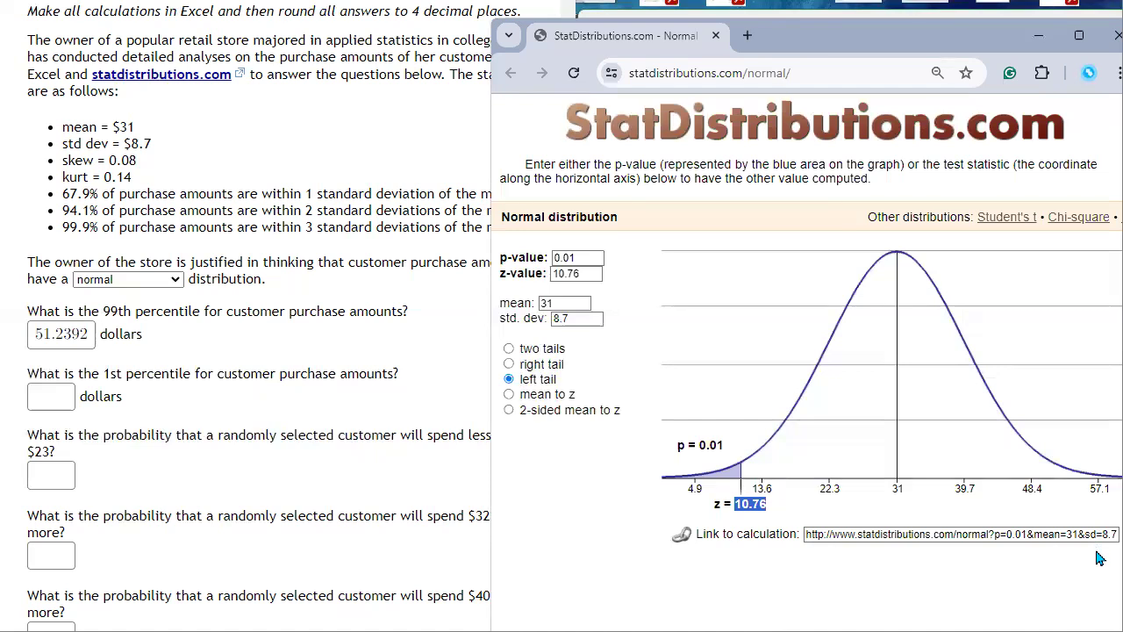
pyautogui.click(56, 395)
pyautogui.hotkey('ctrl', 'v')
# - Switch back to Excel and enter =NORM.INV(B4,B1,B2) in E4 to calculate X2
pyautogui.hotkey('alt', 'Tab')
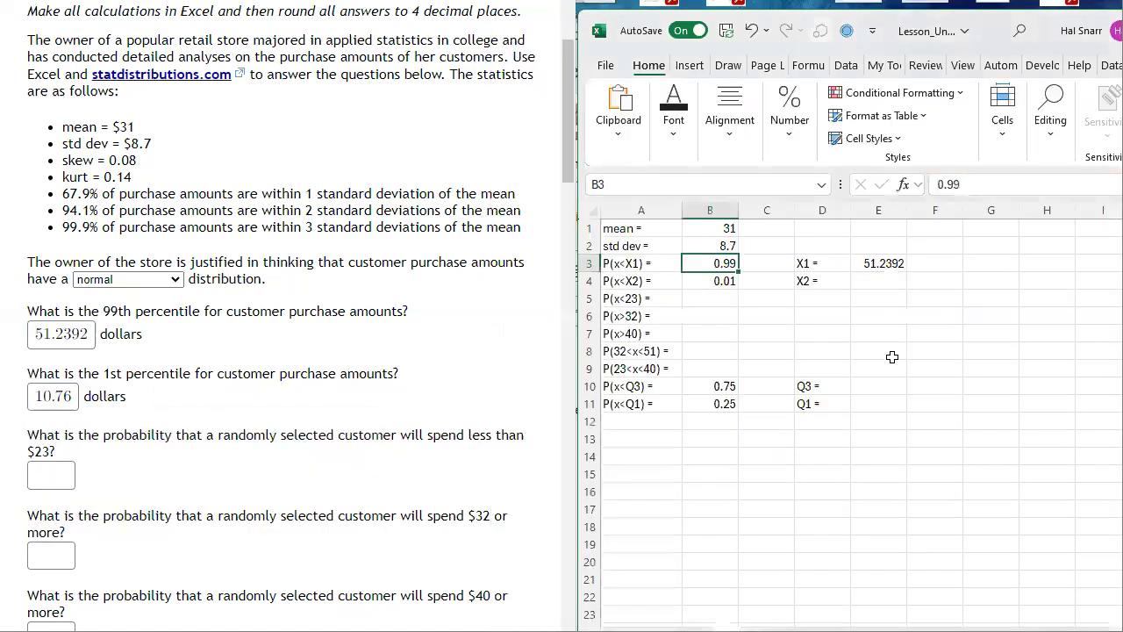
pyautogui.click(874, 265)
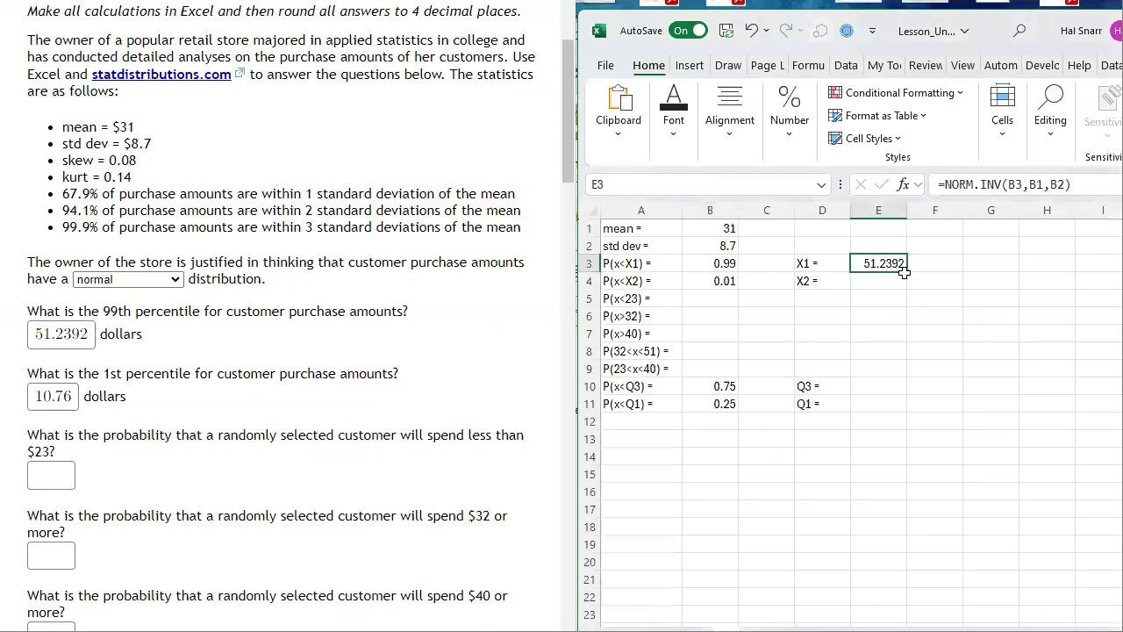
pyautogui.click(869, 283)
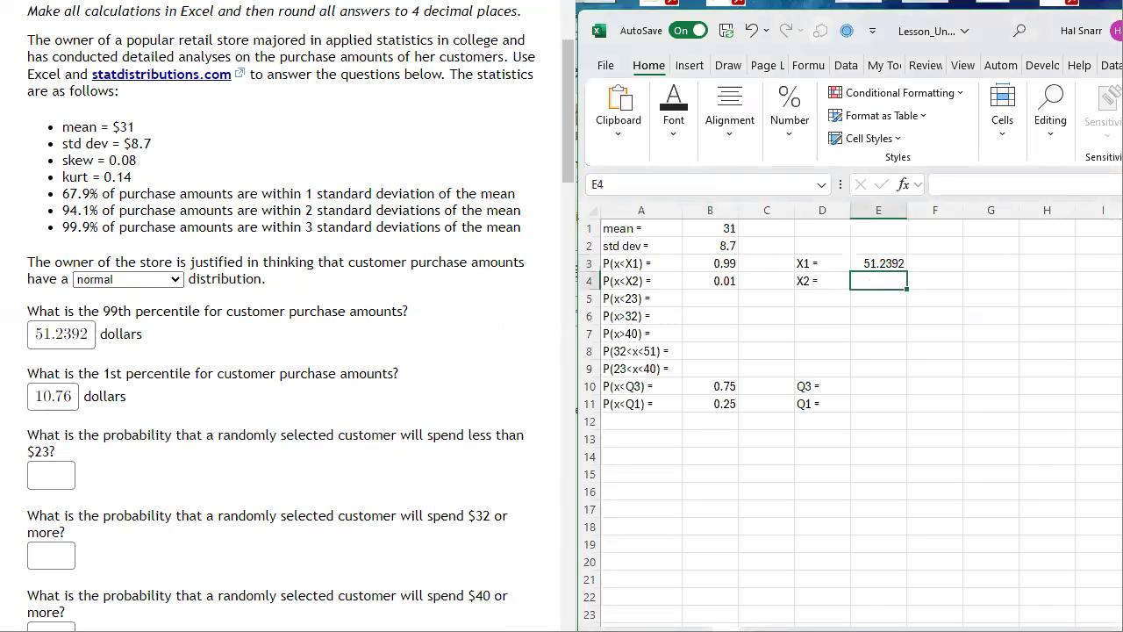
pyautogui.write('=norm.')
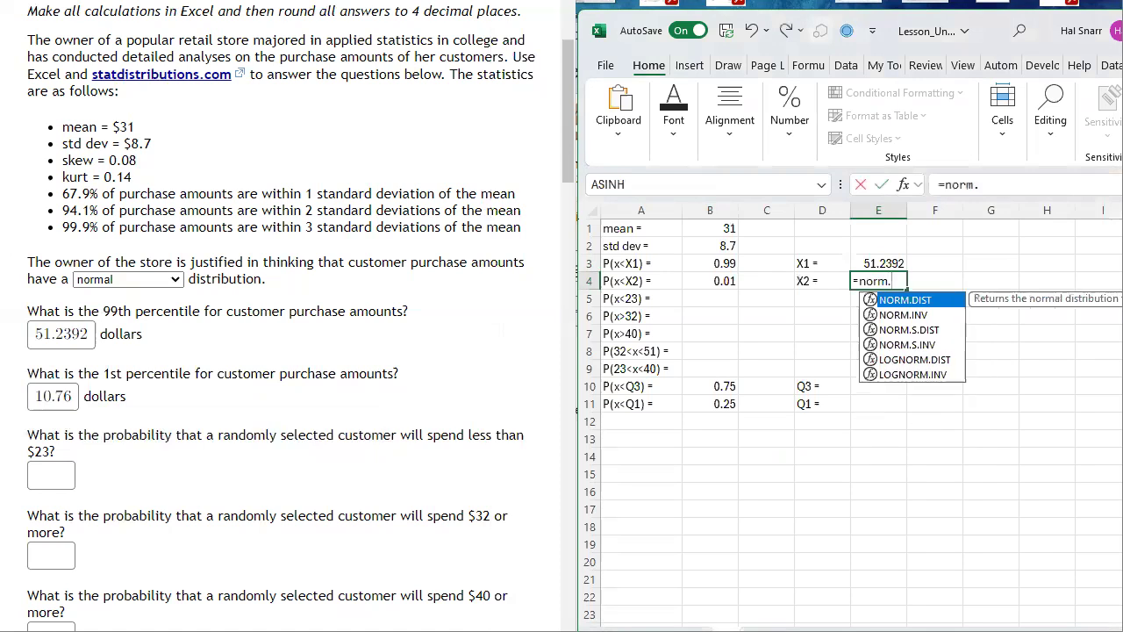
pyautogui.write('inv(')
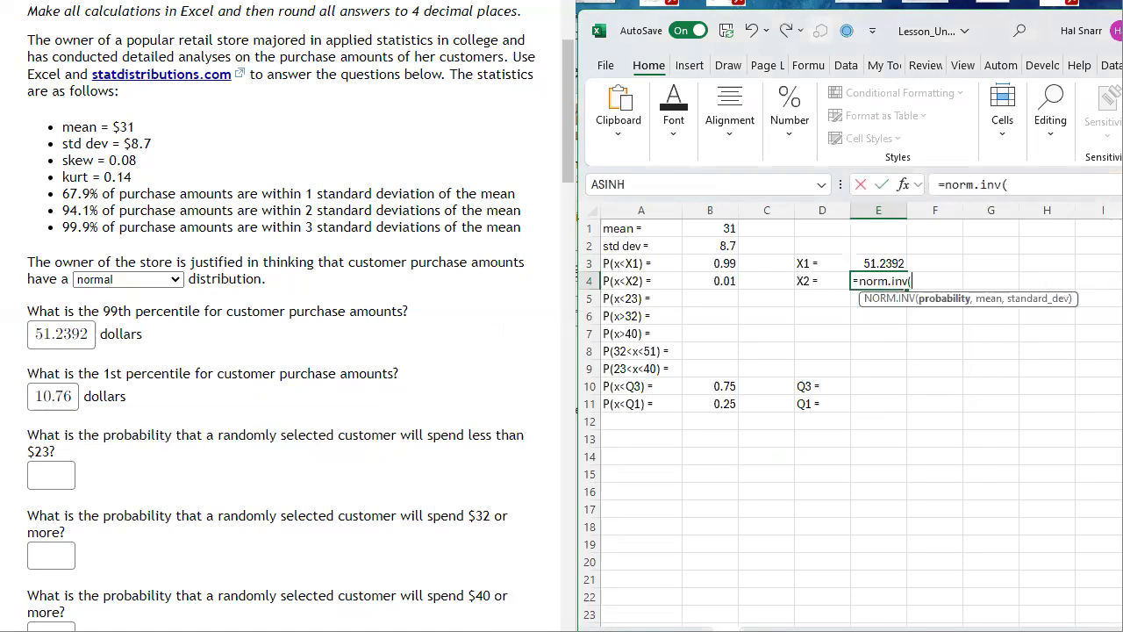
pyautogui.press('Left')
pyautogui.press('Left')
pyautogui.press('Left')
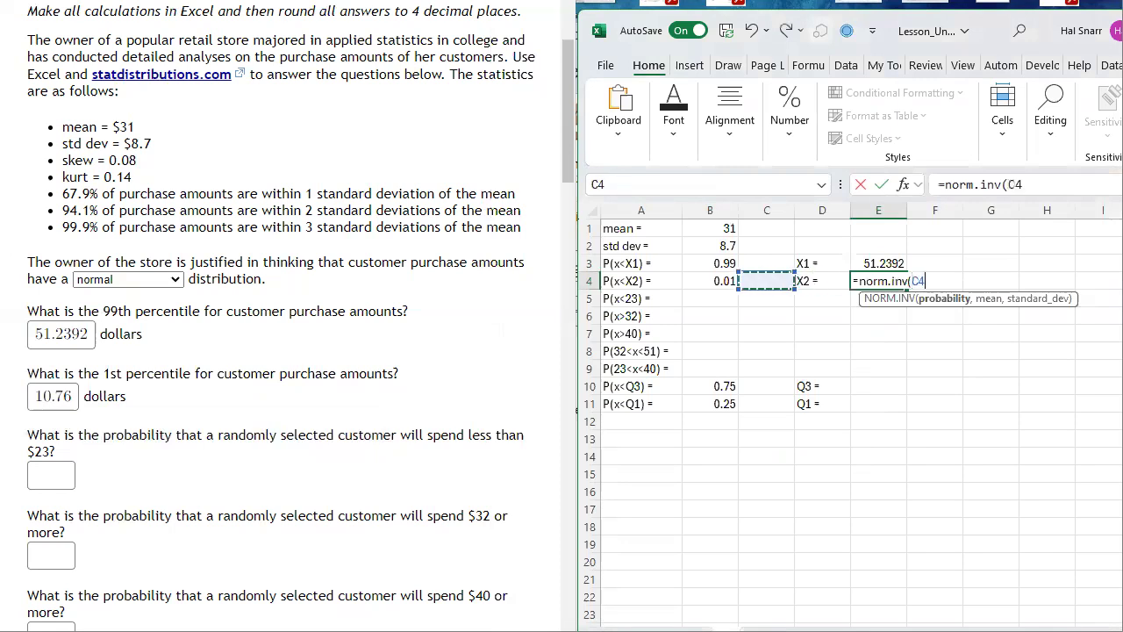
pyautogui.write(',')
pyautogui.press('Up')
pyautogui.press('Up')
pyautogui.press('Up')
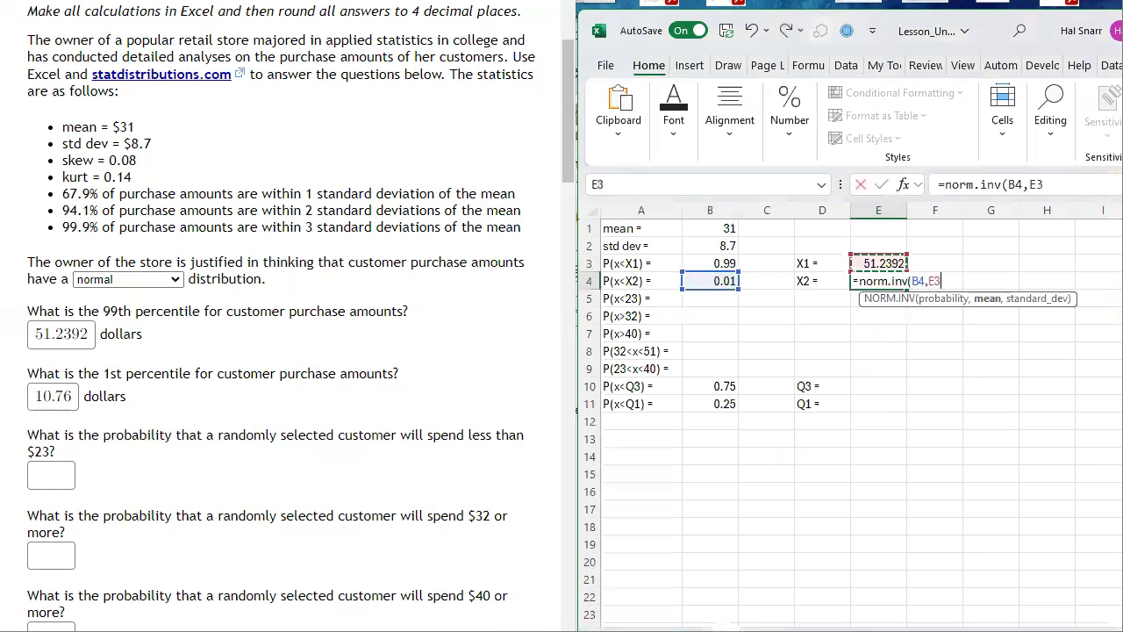
pyautogui.press('Left')
pyautogui.press('Left')
pyautogui.press('Left')
pyautogui.write(',')
pyautogui.press('Up')
pyautogui.press('Left')
pyautogui.press('Left')
pyautogui.press('Left')
pyautogui.press('Up')
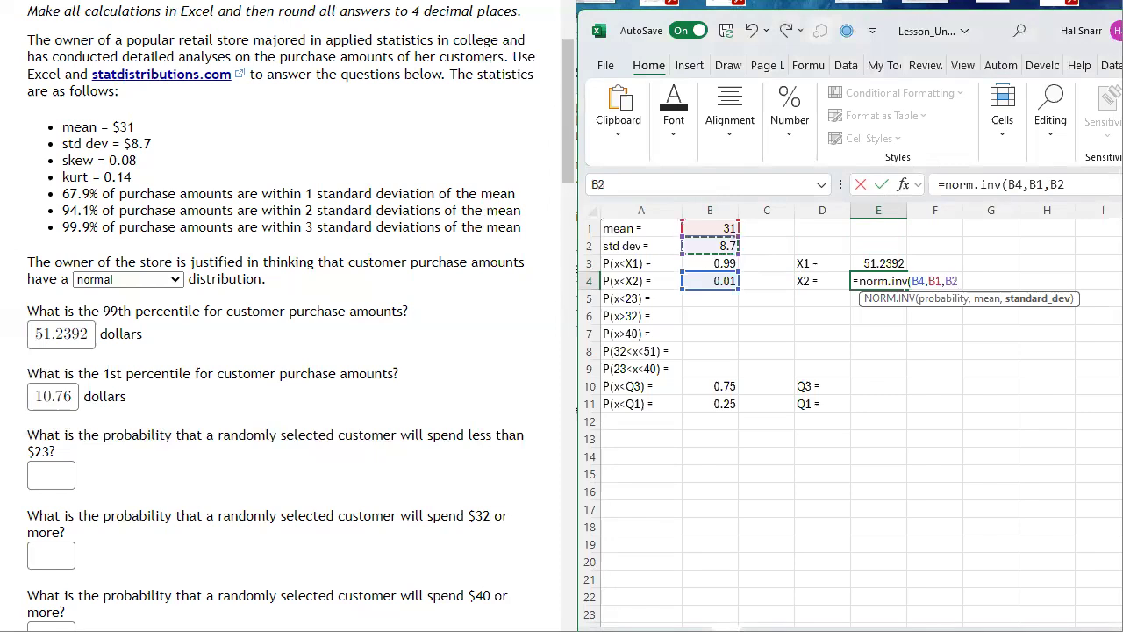
pyautogui.press('Return')
# - Review the formulas in E3 and E4 along with the mean and probability cells they reference in column B
pyautogui.press('Up')
pyautogui.press('Up')
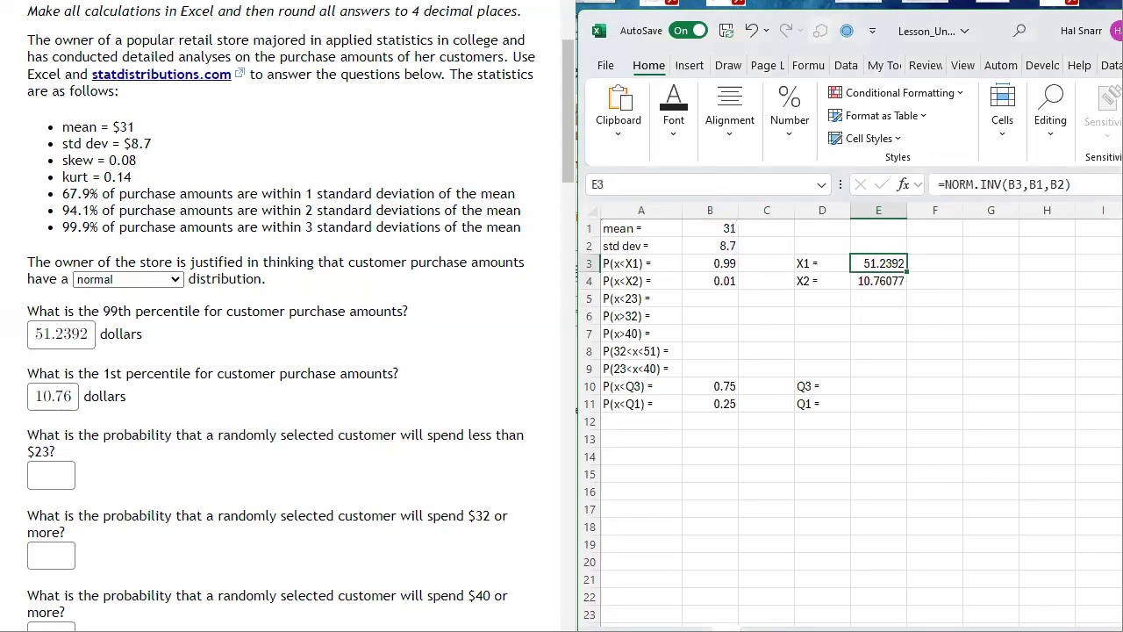
pyautogui.press('Down')
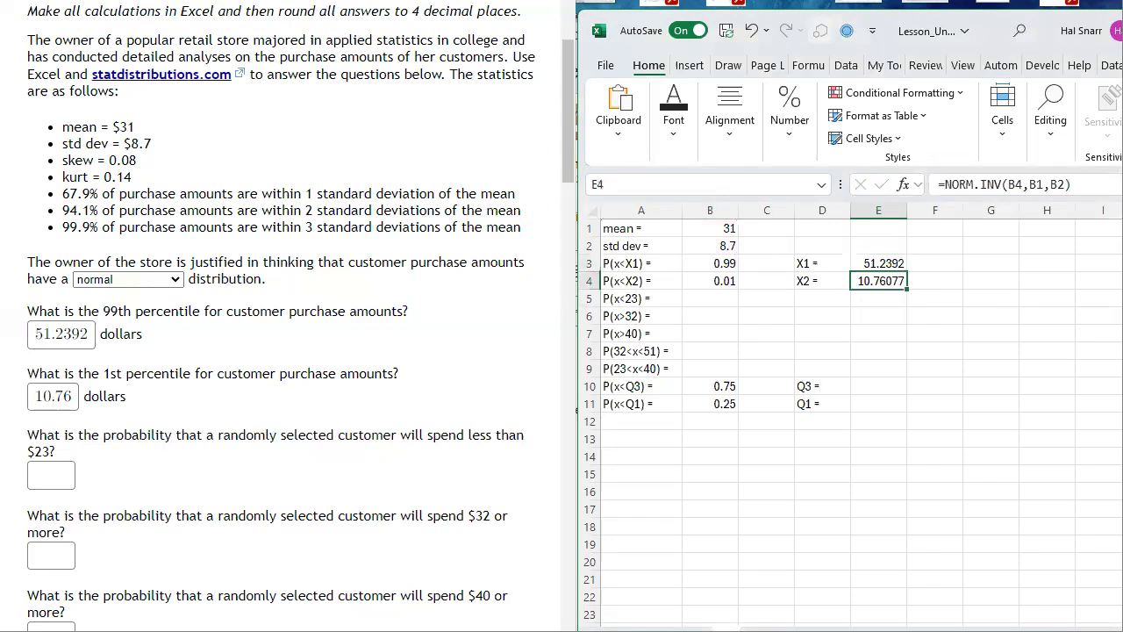
pyautogui.press('Up')
pyautogui.press('Up')
pyautogui.press('Up')
pyautogui.press('Left')
pyautogui.press('Left')
pyautogui.press('Left')
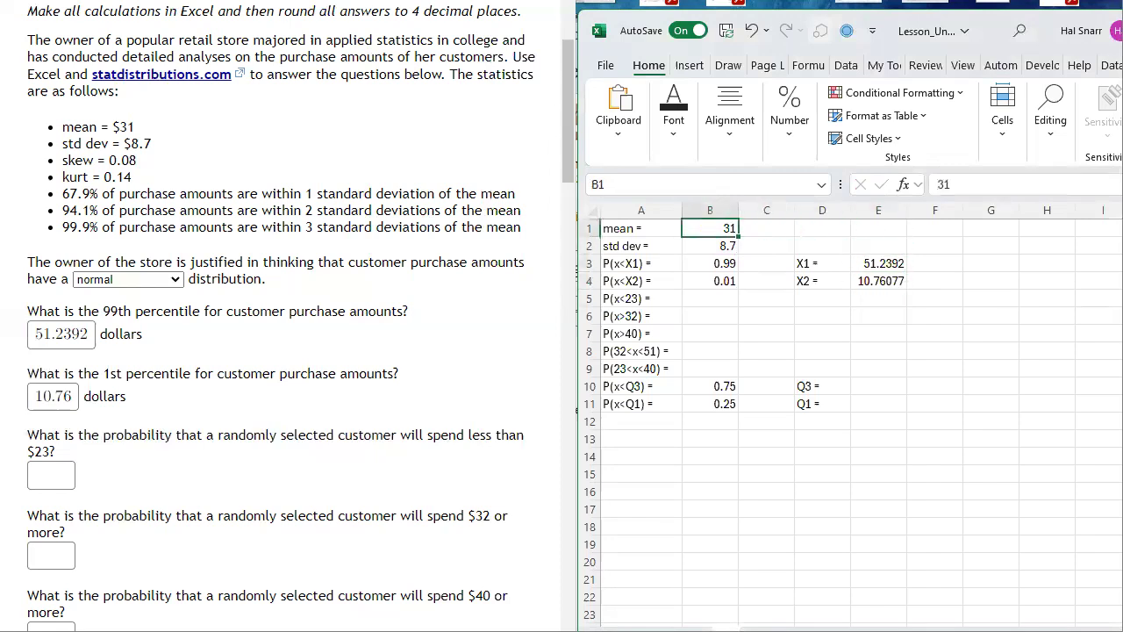
pyautogui.press('Down')
pyautogui.press('Down')
pyautogui.press('Down')
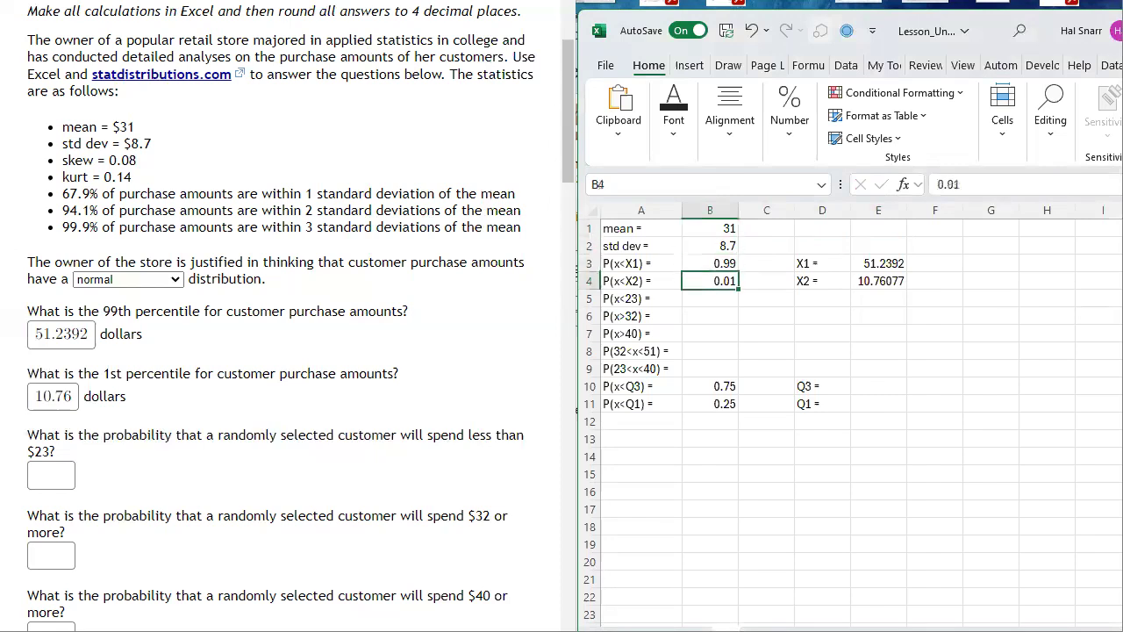
pyautogui.press('Right')
pyautogui.press('Right')
pyautogui.press('Right')
# - Format the X2 result in E4 to four decimal places and copy the cell
pyautogui.click(782, 128)
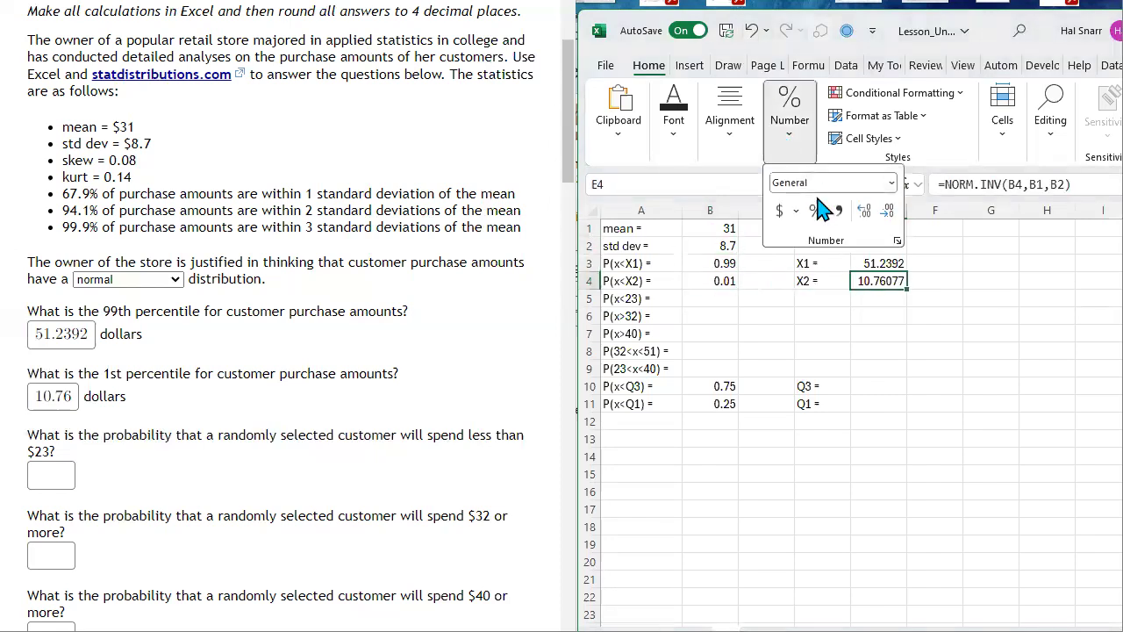
pyautogui.click(888, 211)
pyautogui.hotkey('ctrl', 'c')
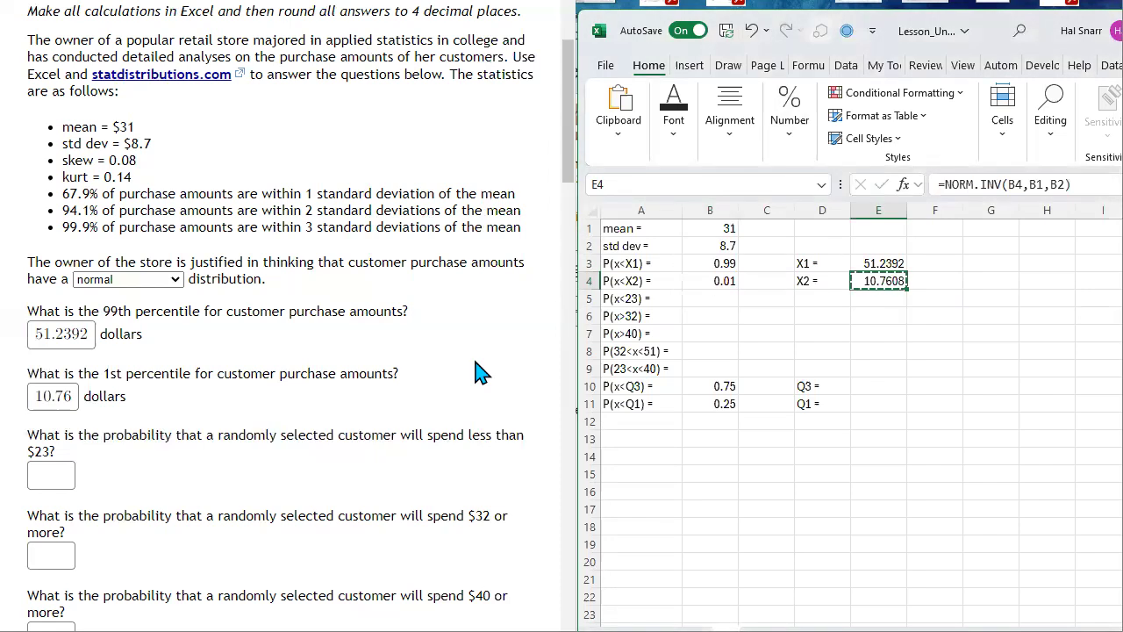
# - Replace the 1st percentile answer with the copied Excel value 10.7608 and submit it for checking
pyautogui.doubleClick(77, 395)
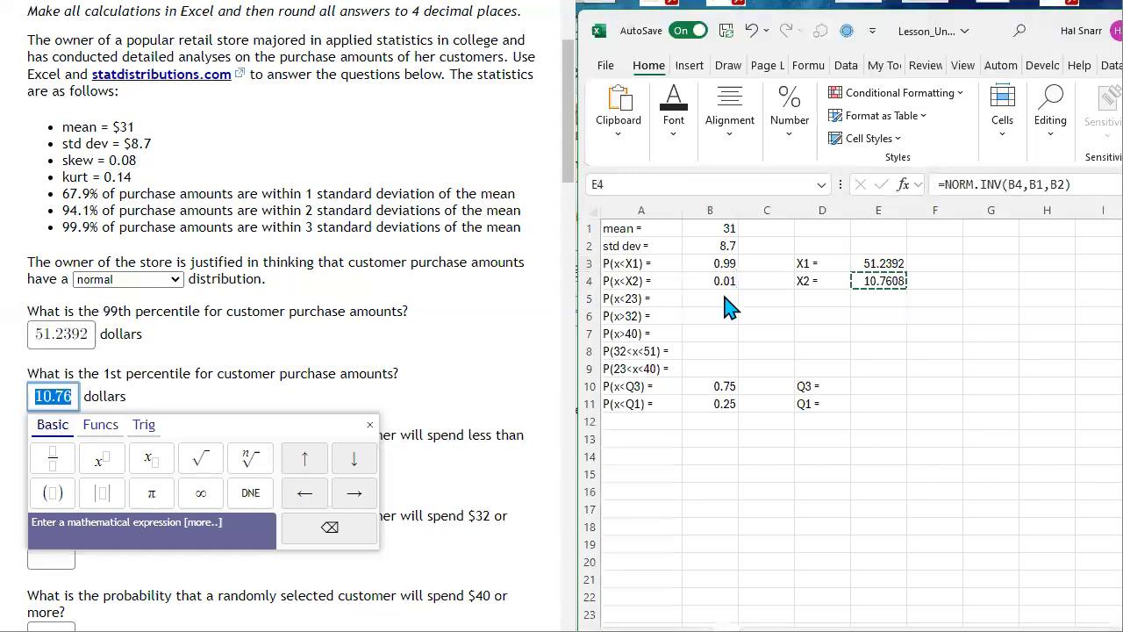
pyautogui.hotkey('ctrl', 'v')
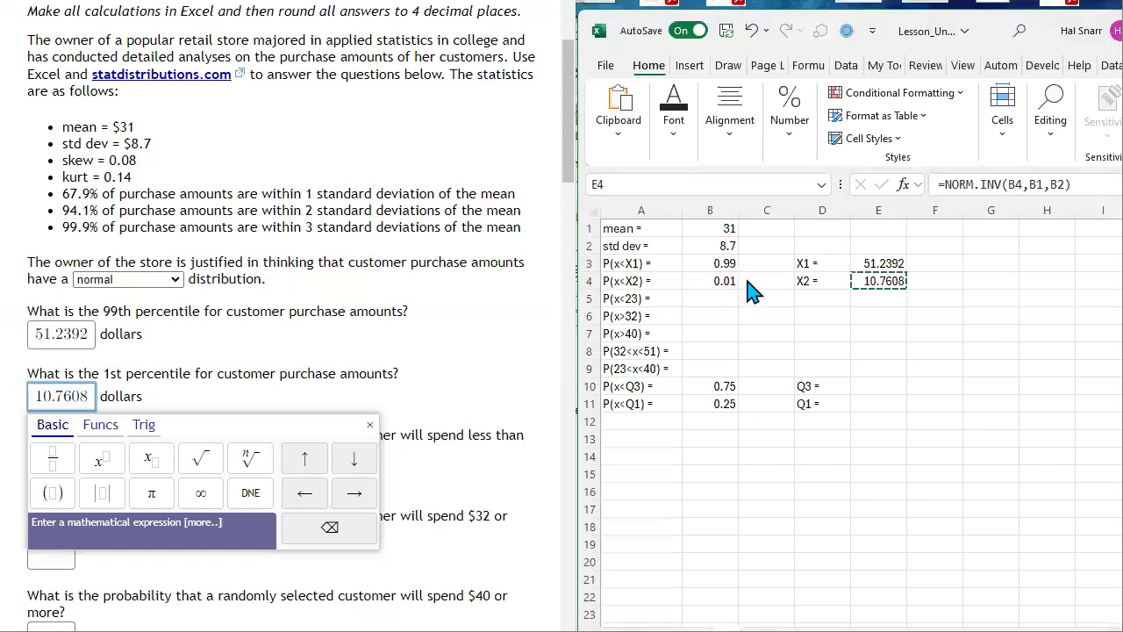
pyautogui.press('Return')
pyautogui.scroll(-3, 401, 323)
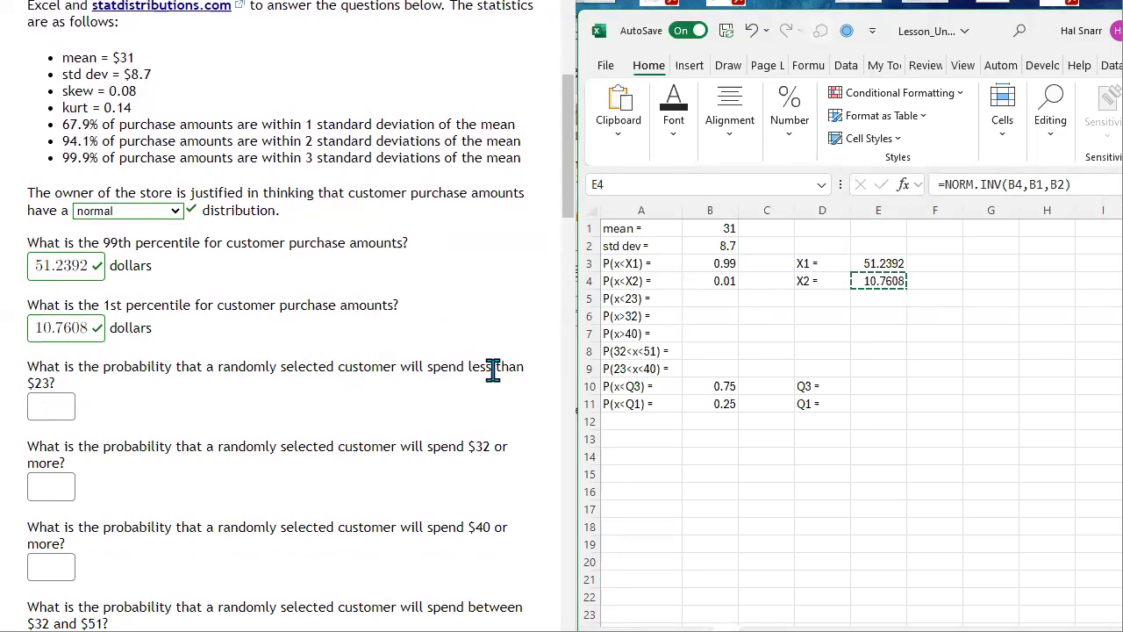
# - Enter =NORM.DIST(E5,B1,B2,1) in B5 to calculate P(x<23)
pyautogui.click(628, 299)
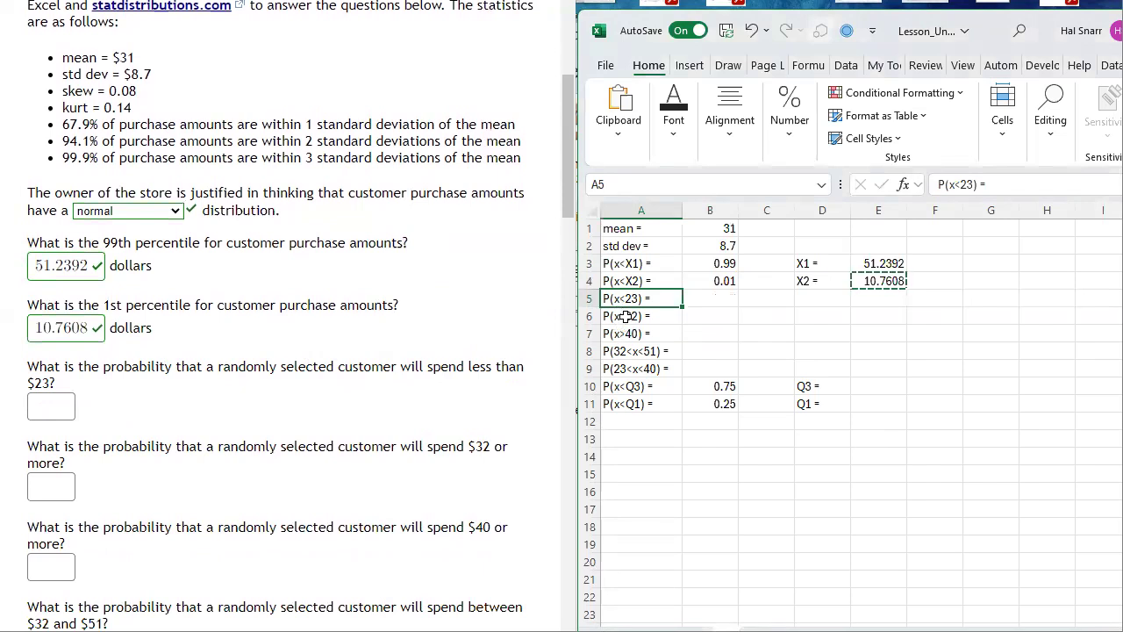
pyautogui.click(708, 300)
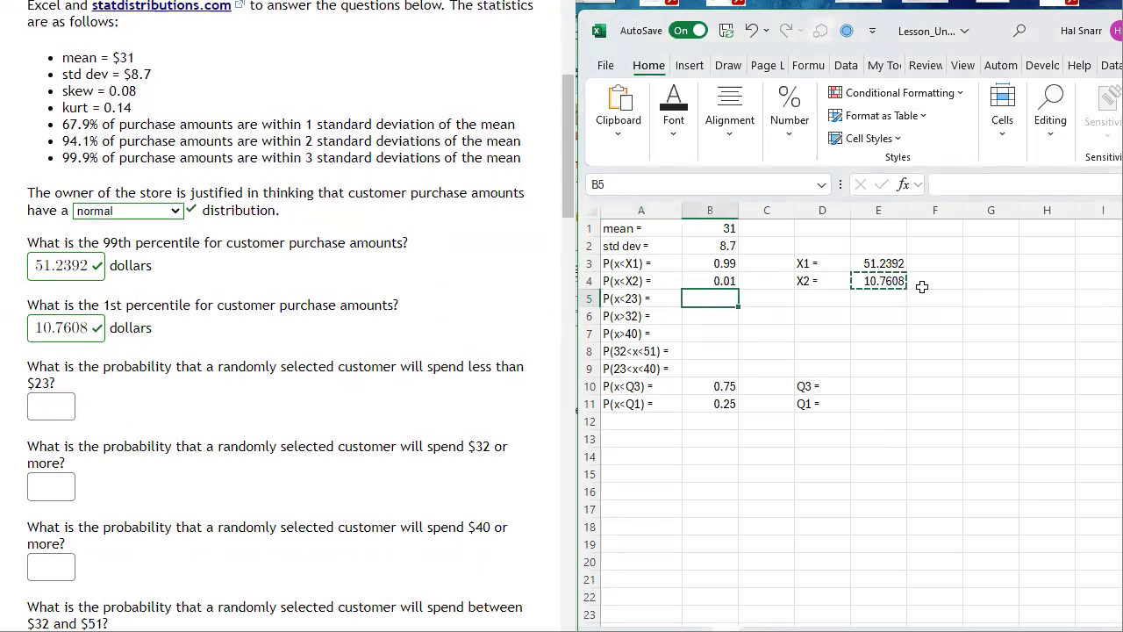
pyautogui.write('=no')
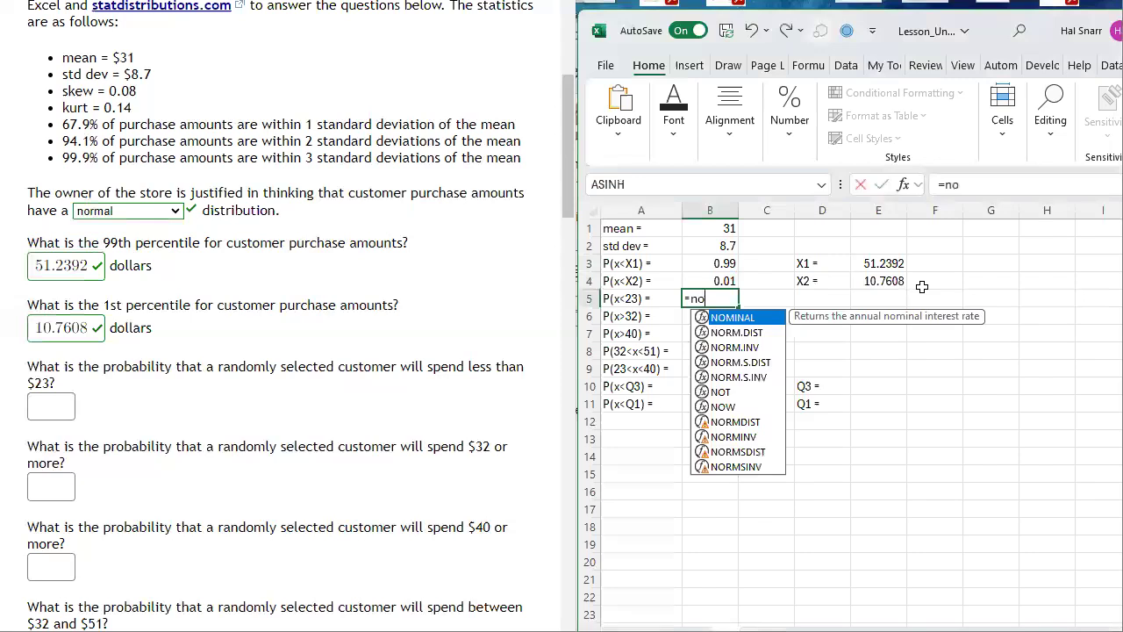
pyautogui.write('rm.dist')
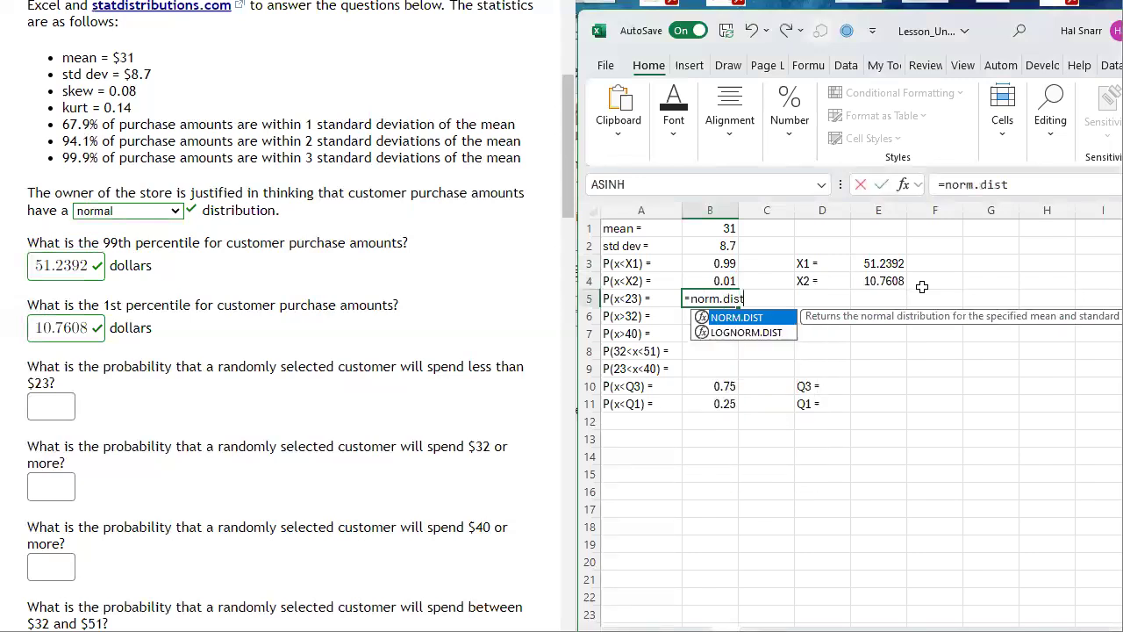
pyautogui.write('(')
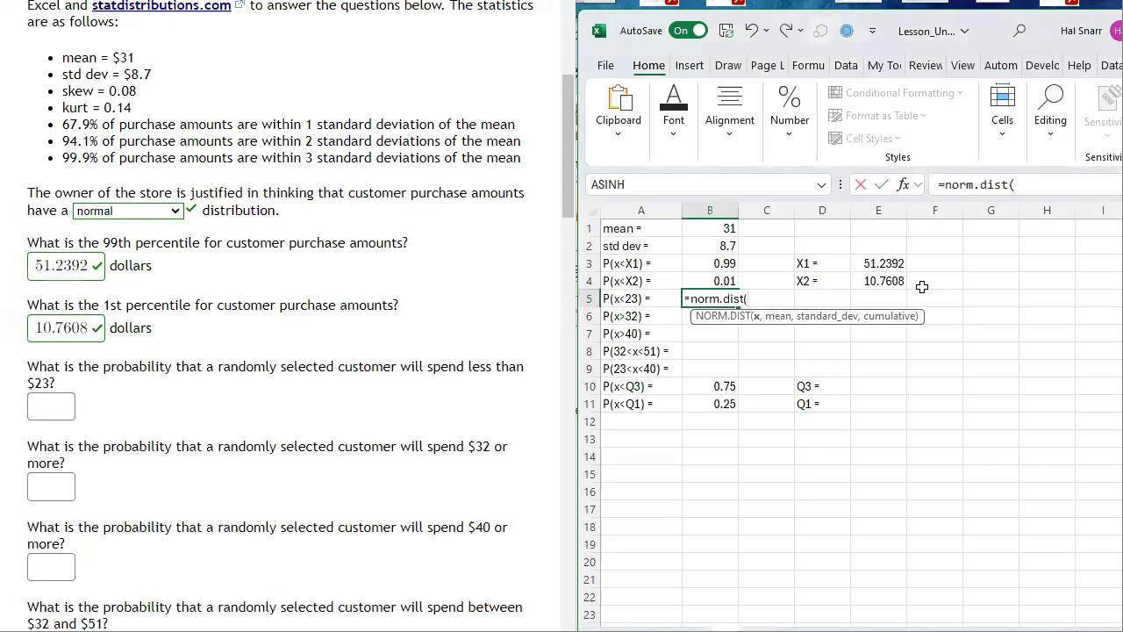
pyautogui.press('Right')
pyautogui.press('Right')
pyautogui.press('Right')
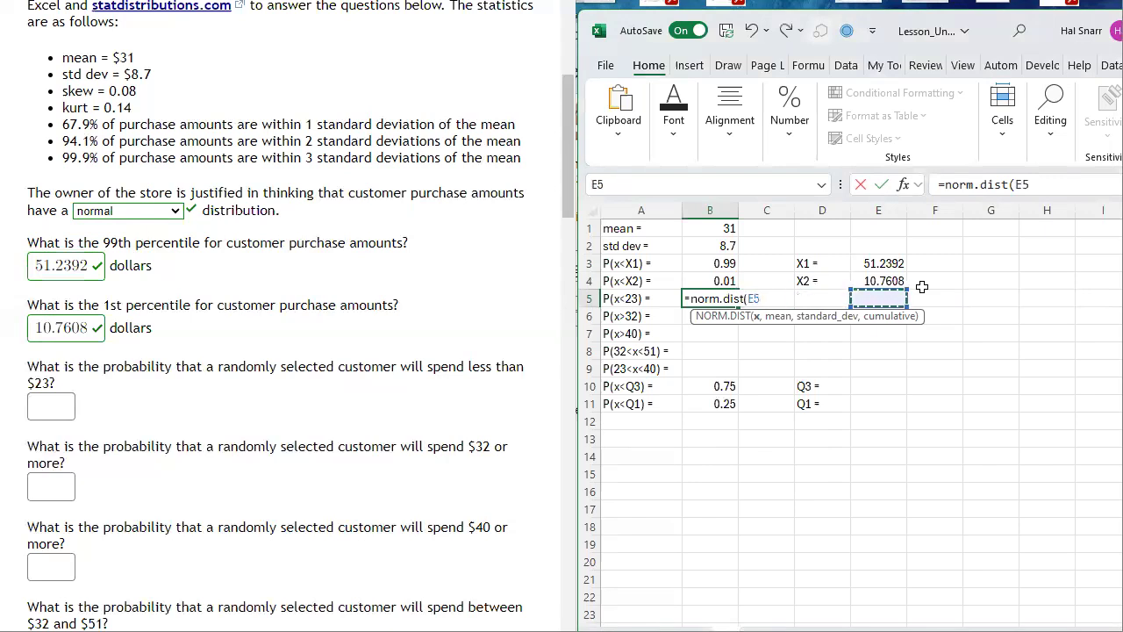
pyautogui.write(',')
pyautogui.press('Up')
pyautogui.press('Up')
pyautogui.press('Up')
pyautogui.press('Up')
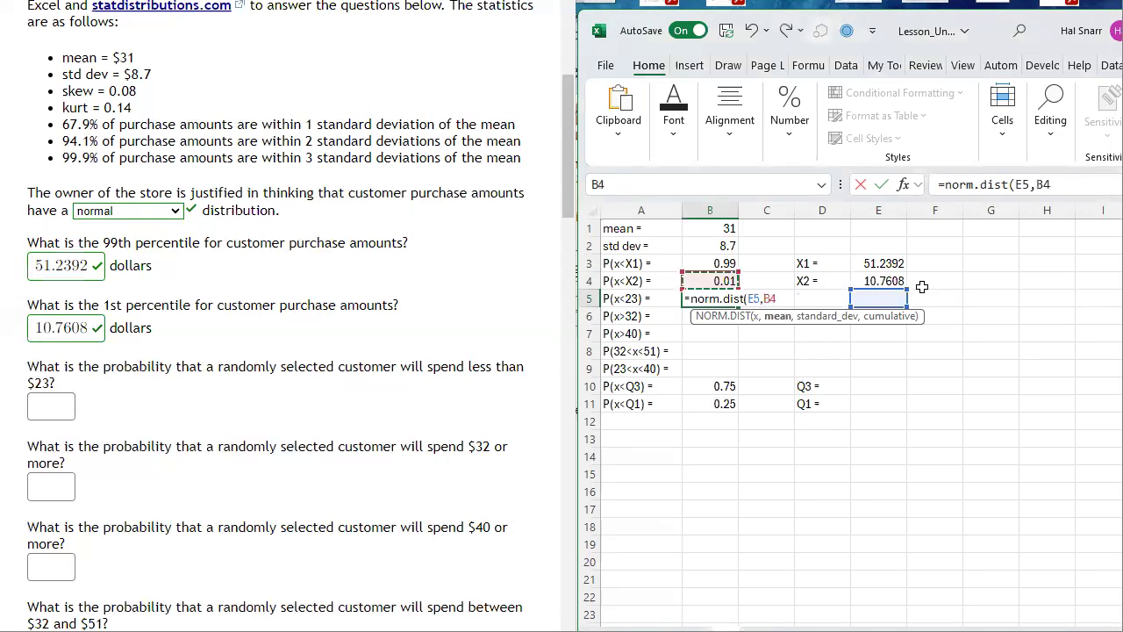
pyautogui.write(',')
pyautogui.press('Up')
pyautogui.press('Up')
pyautogui.press('Up')
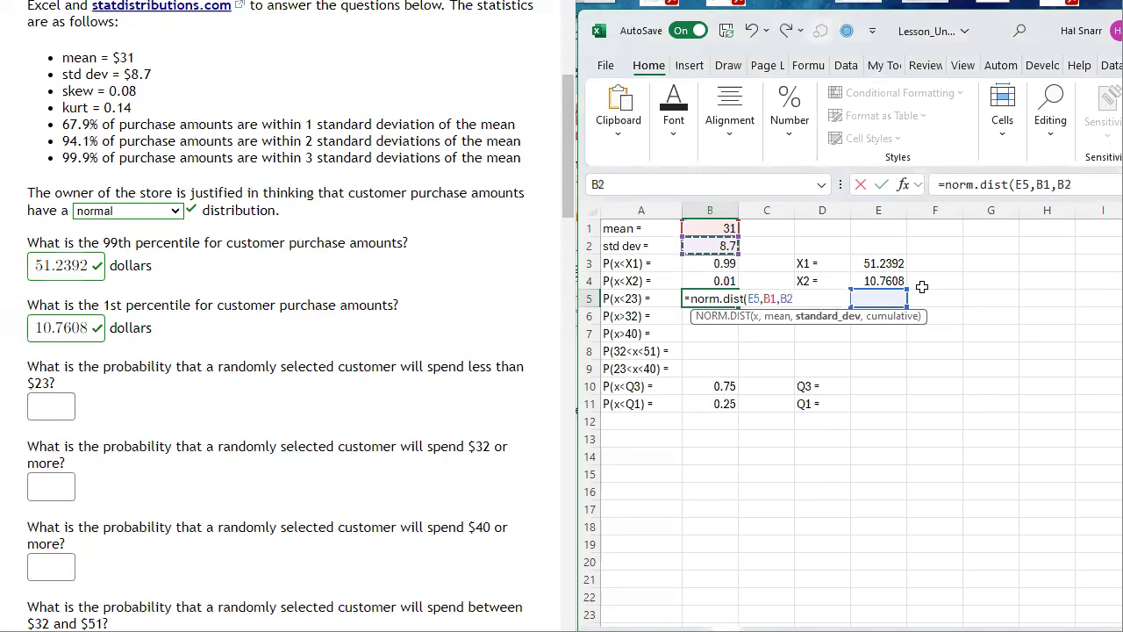
pyautogui.write(',')
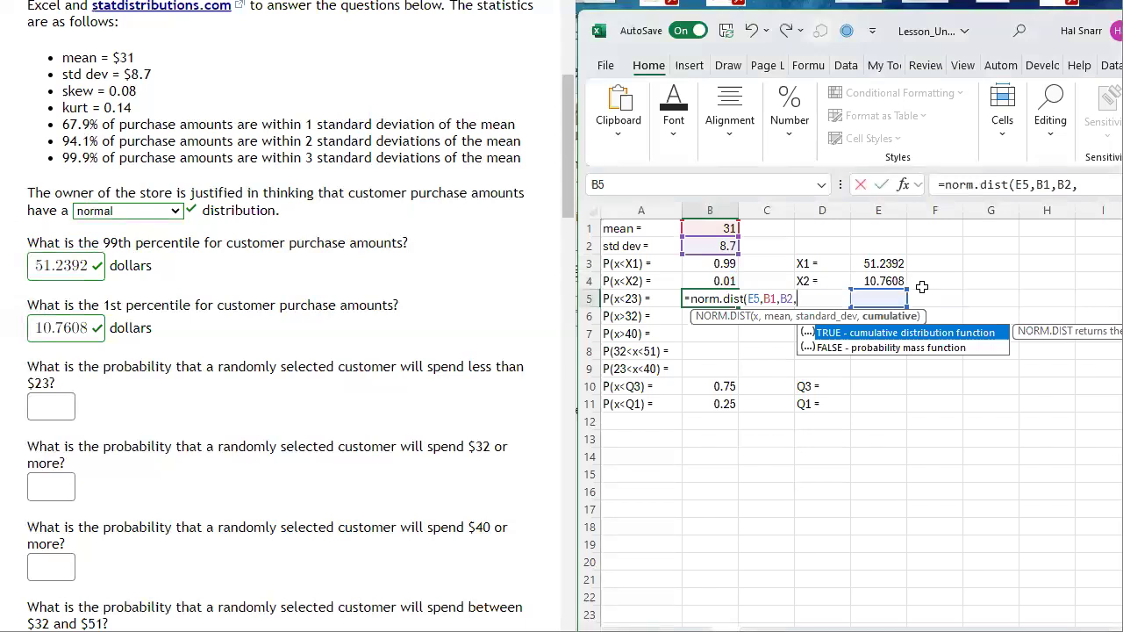
pyautogui.write('1)')
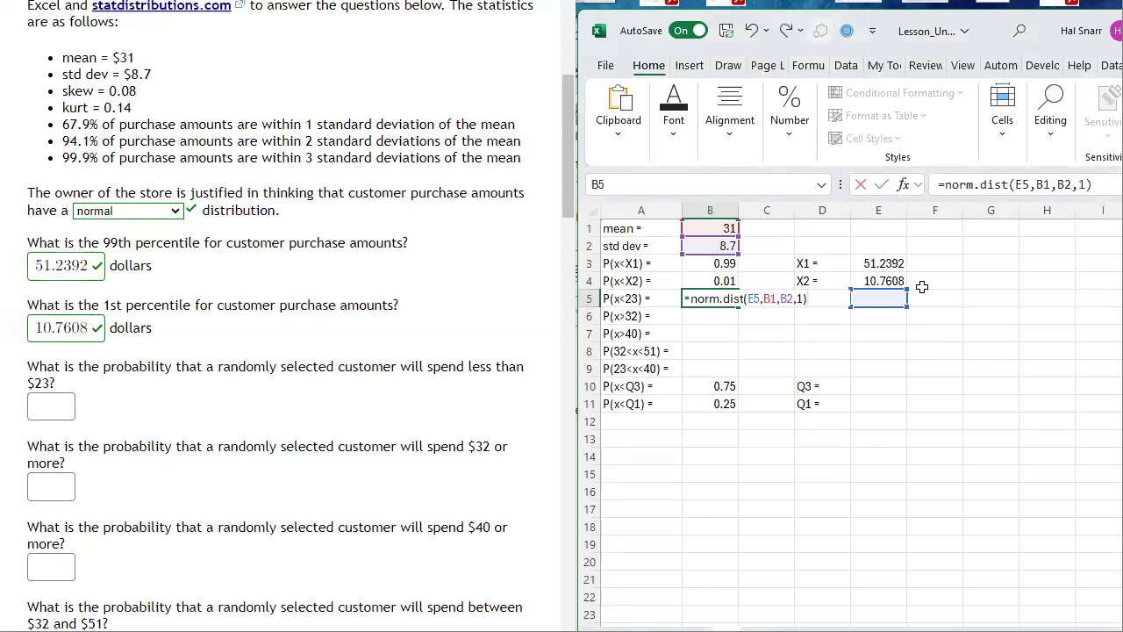
pyautogui.press('Return')
# - Enter 23 in E5 as the x value and label it "X3 =" in D5
pyautogui.press('Up')
pyautogui.press('Right')
pyautogui.press('Right')
pyautogui.press('Right')
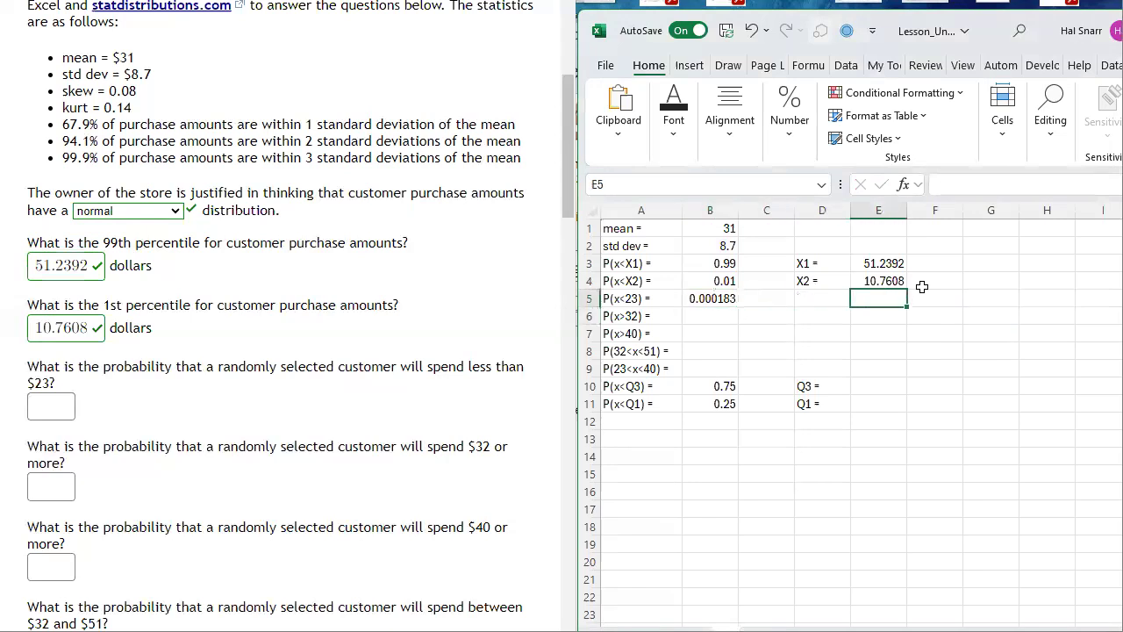
pyautogui.write('23')
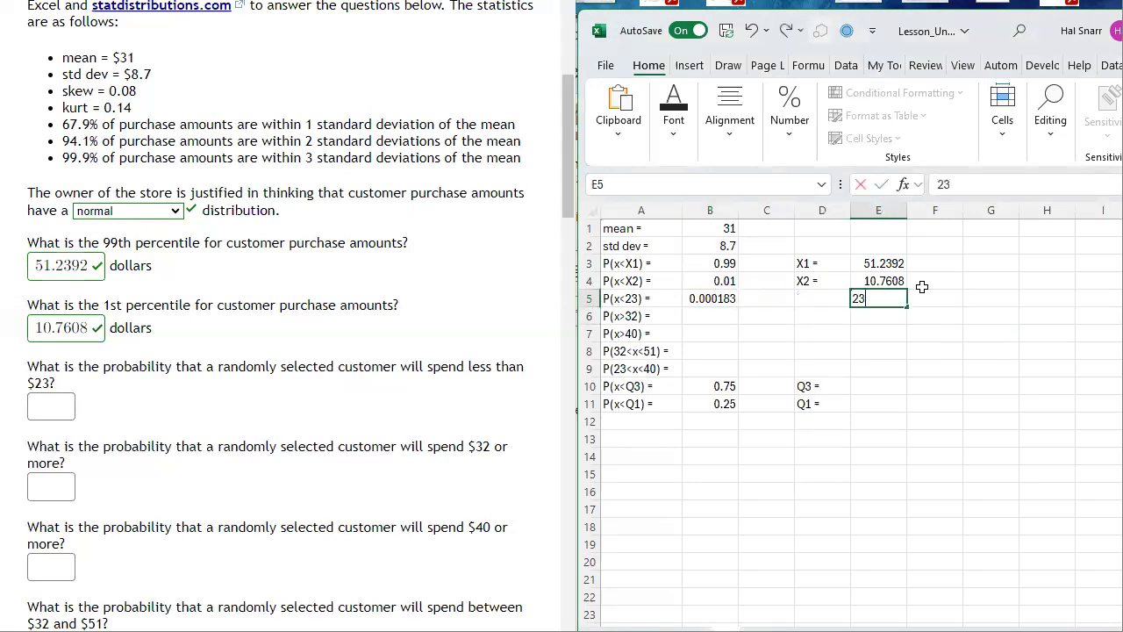
pyautogui.press('Return')
pyautogui.press('Up')
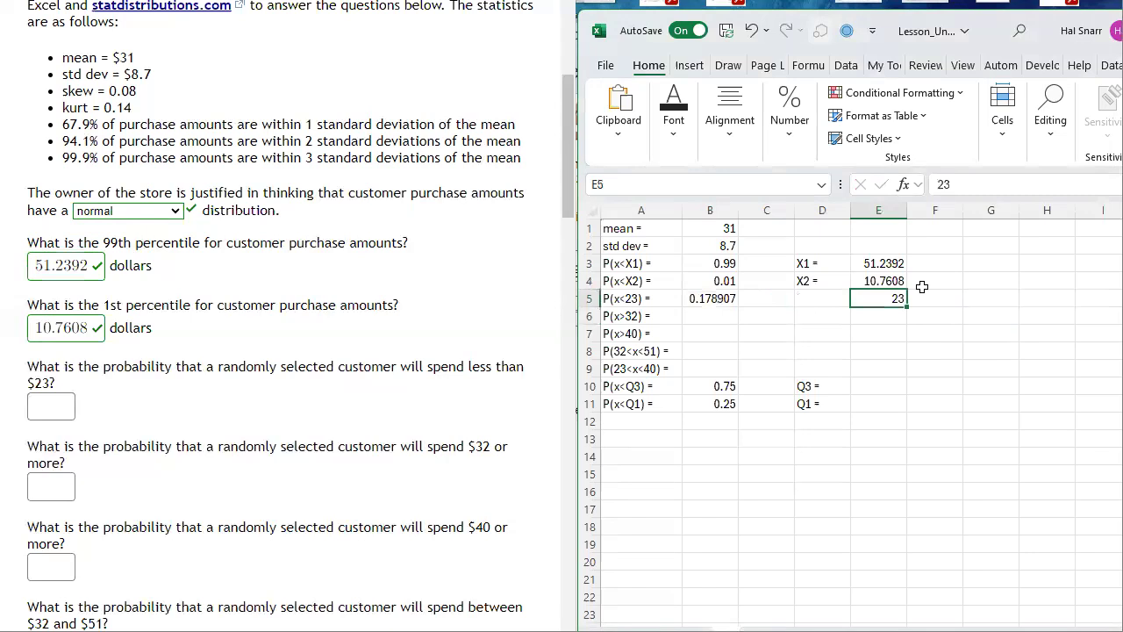
pyautogui.press('Left')
pyautogui.write('X')
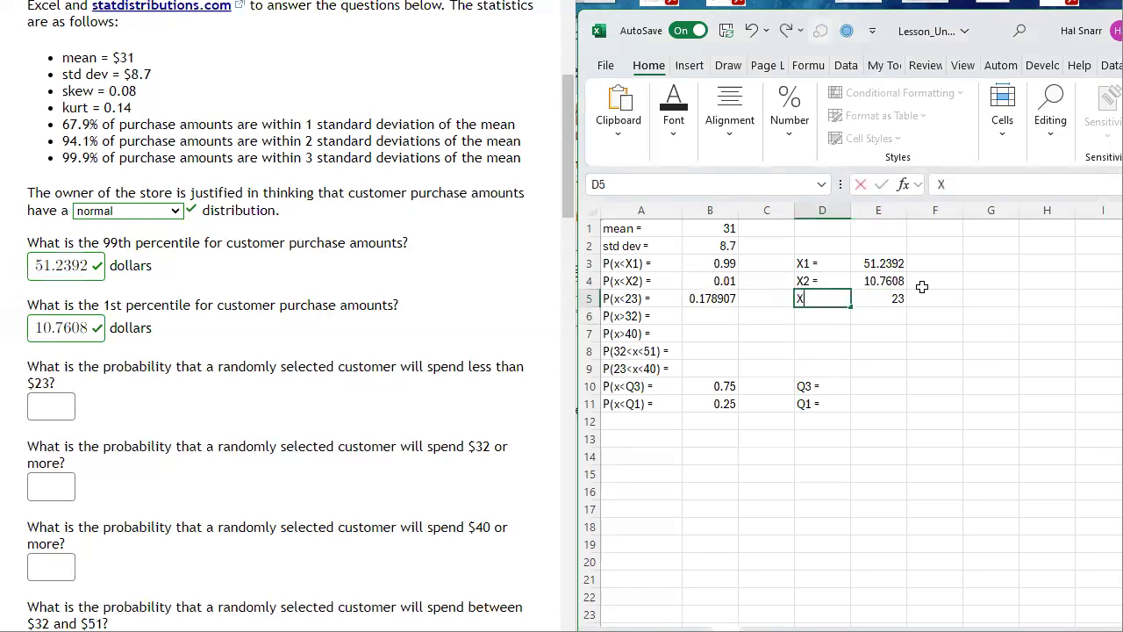
pyautogui.write('3 =')
pyautogui.press('Return')
# - Highlight the answer cells E3:E4, B5:B9 and E10:E11 with yellow fill and add borders to them
pyautogui.press('Up')
pyautogui.press('Up')
pyautogui.press('Up')
pyautogui.press('Right')
pyautogui.hotkey('shift', 'Down')
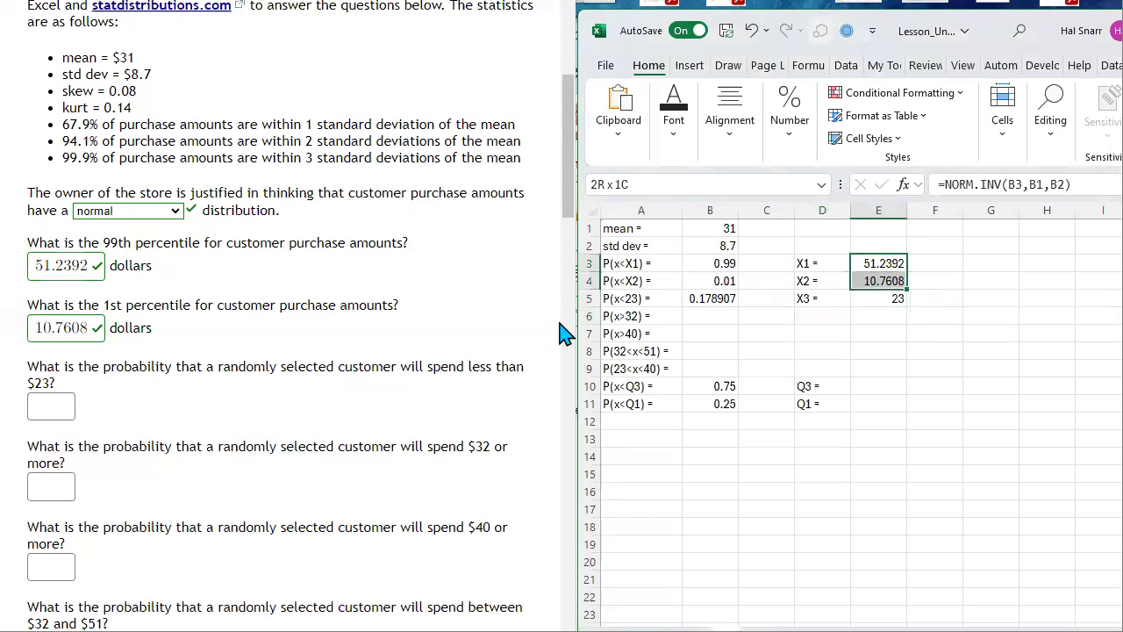
pyautogui.press('F4')
pyautogui.moveTo(710, 298); pyautogui.dragTo(710, 368)
pyautogui.moveTo(878, 386); pyautogui.dragTo(878, 403)
pyautogui.press('F4')
pyautogui.click(882, 264)
pyautogui.click(674, 110)
pyautogui.click(766, 211)
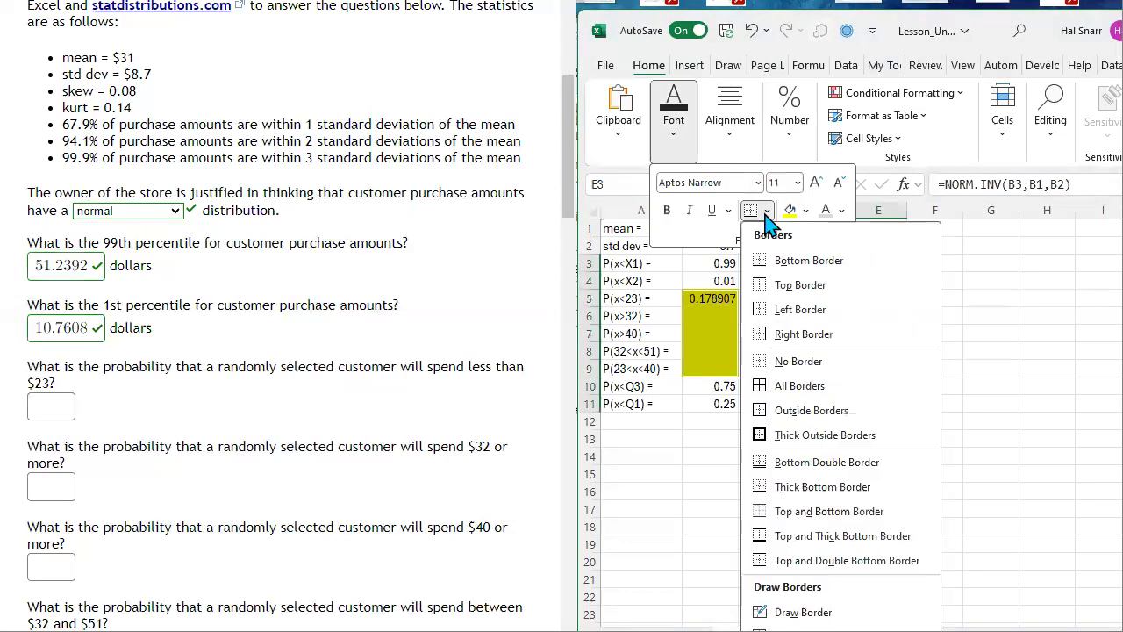
pyautogui.click(760, 411)
# - Format the P(x<23) result in B5 to four decimal places
pyautogui.click(710, 299)
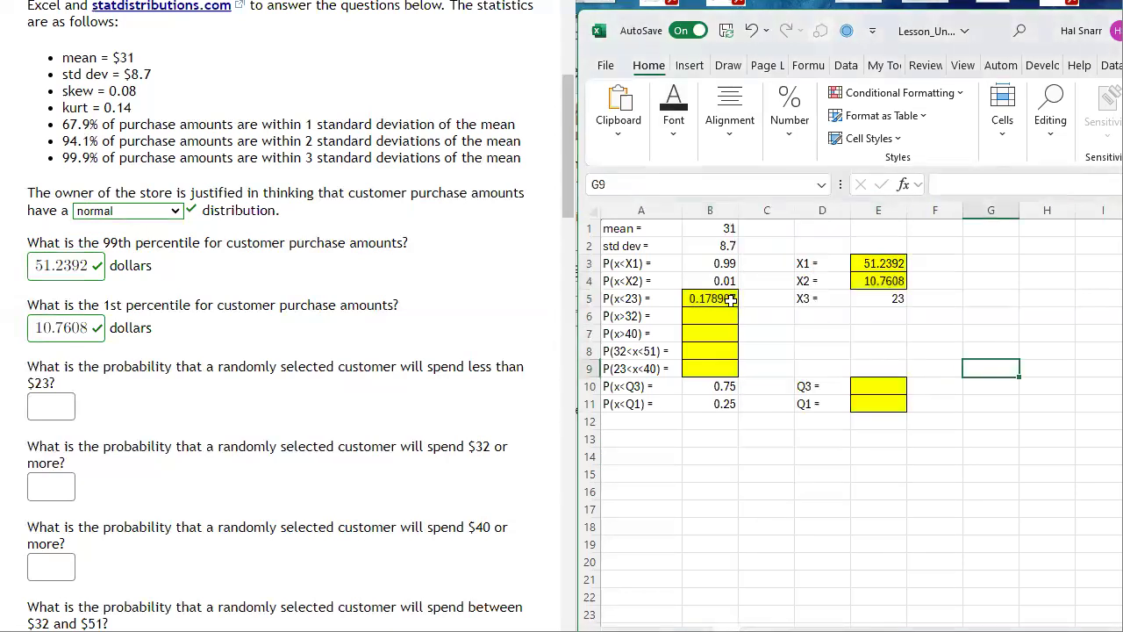
pyautogui.click(789, 123)
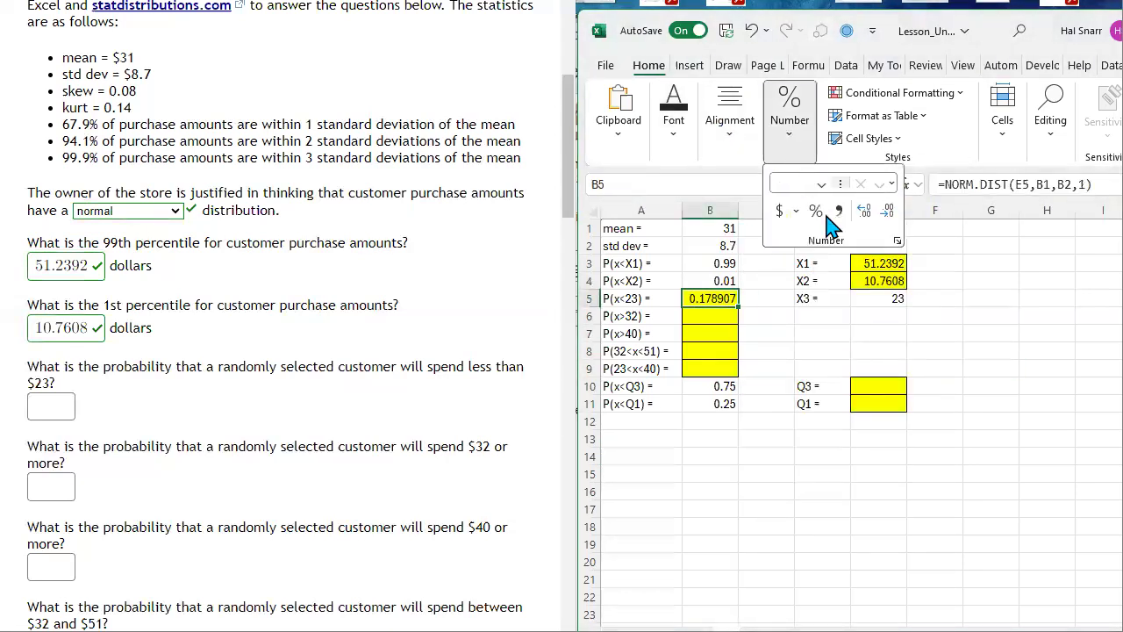
pyautogui.click(889, 213)
pyautogui.click(888, 212)
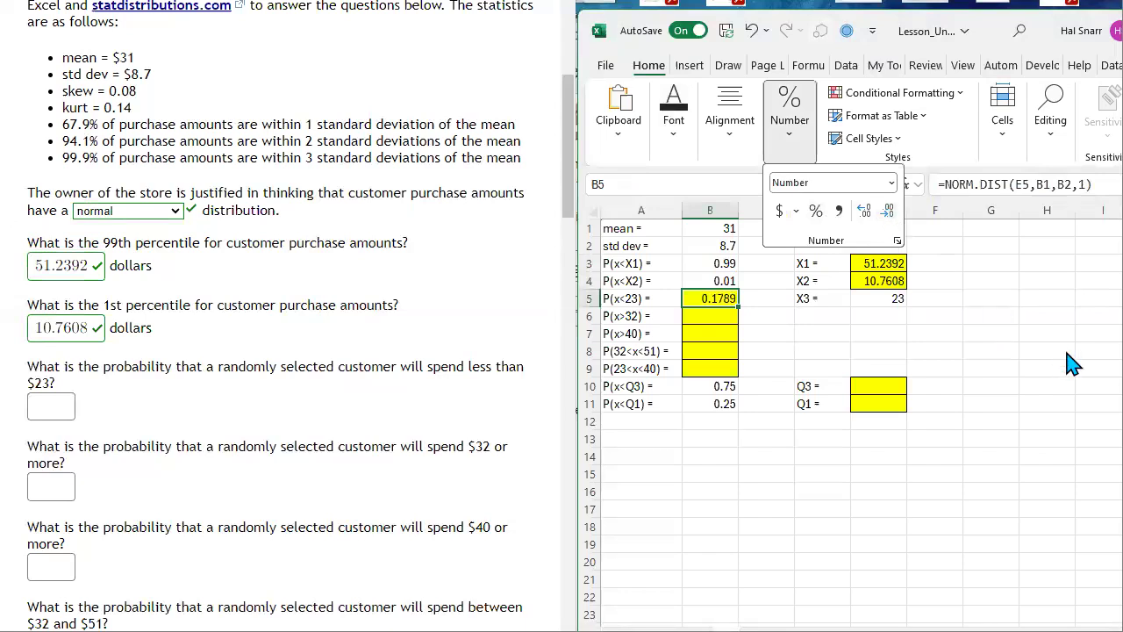
pyautogui.click(1066, 351)
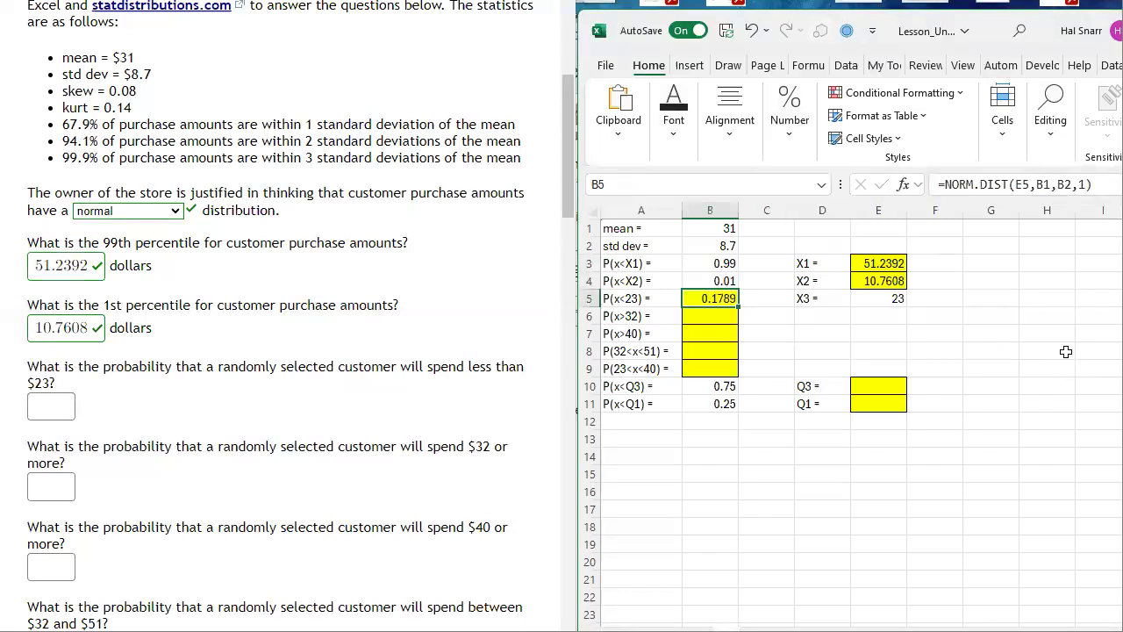
# - Compare the arguments of the NORM.DIST formula in B5 with those of the NORM.INV formula in E3
pyautogui.doubleClick(725, 300)
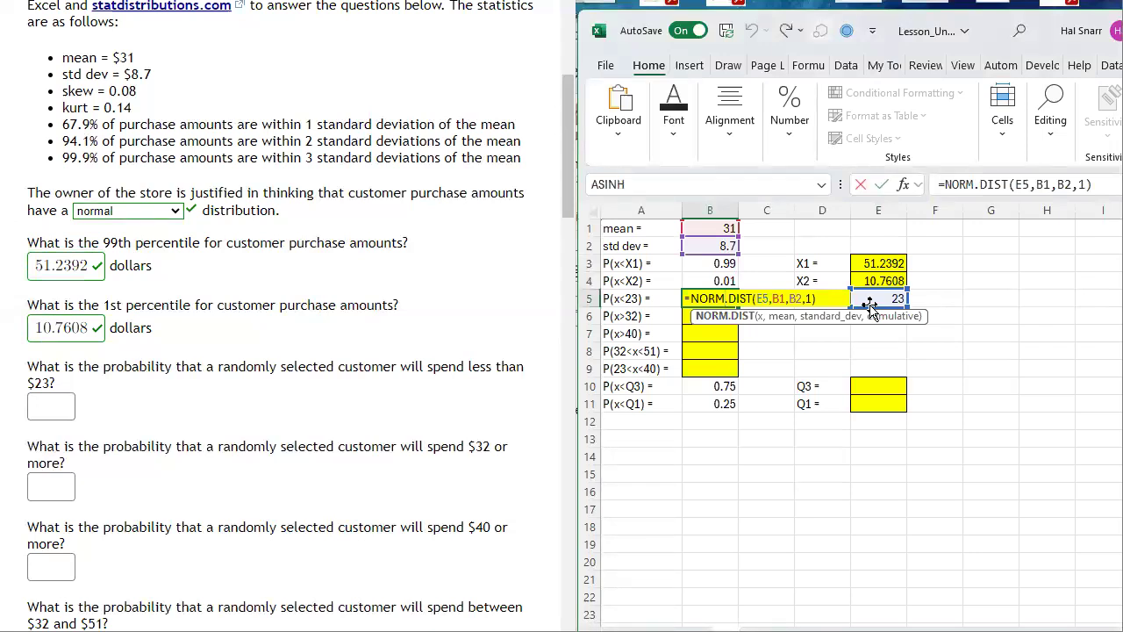
pyautogui.press('Return')
pyautogui.doubleClick(884, 263)
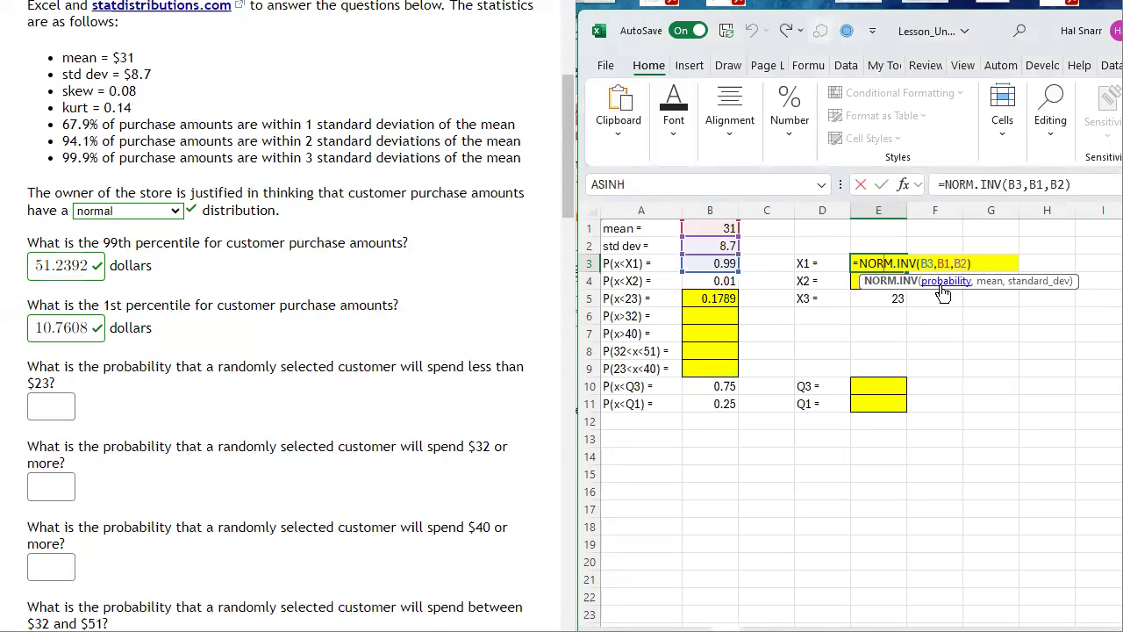
pyautogui.press('Return')
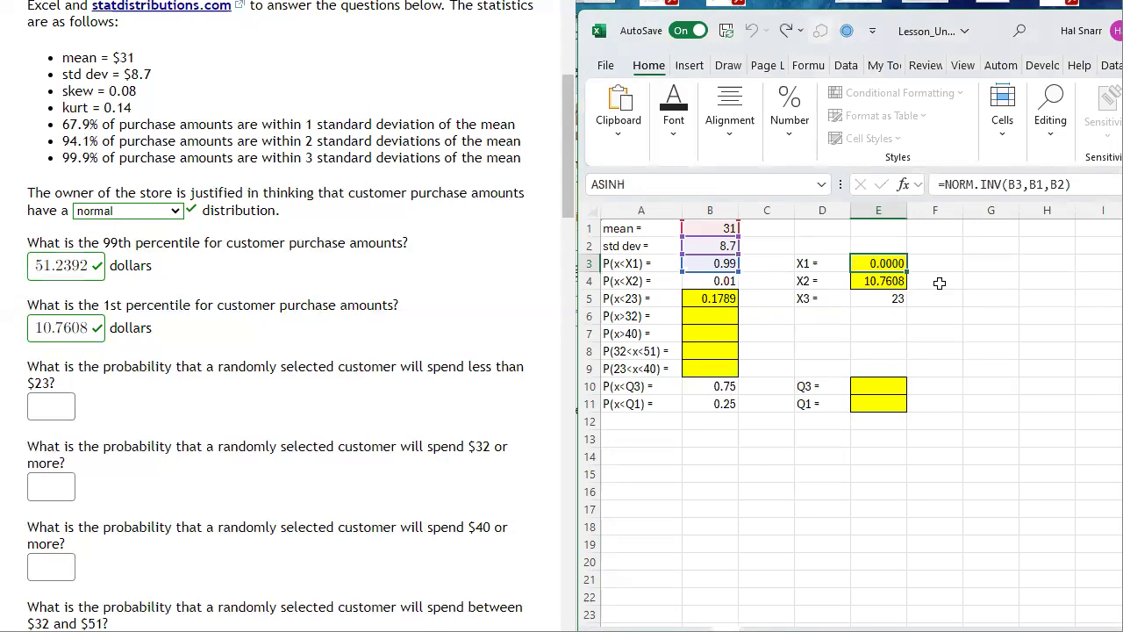
# - Copy the 0.1789 result from B5 into the answer for spending less than $23 and submit it
pyautogui.click(724, 296)
pyautogui.hotkey('ctrl', 'c')
pyautogui.click(49, 404)
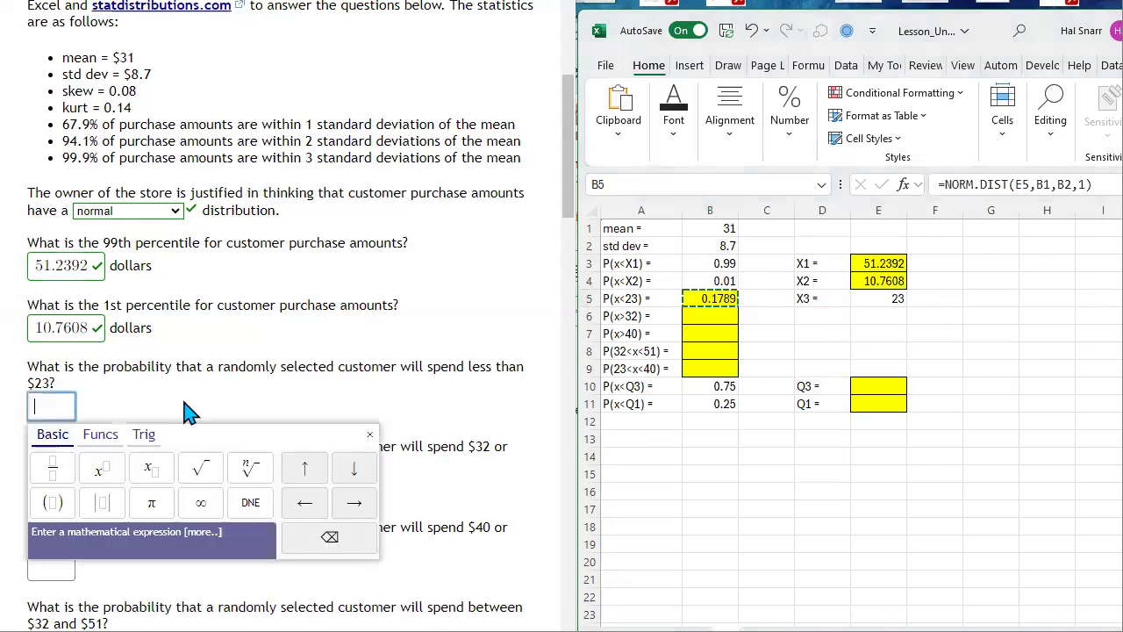
pyautogui.hotkey('ctrl', 'v')
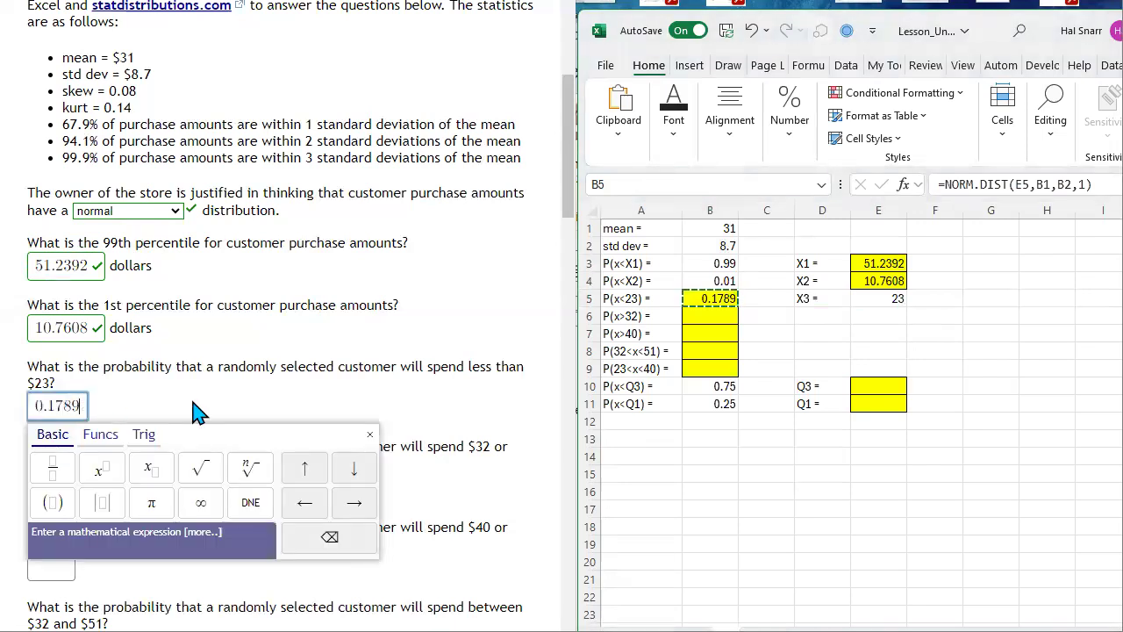
pyautogui.press('Return')
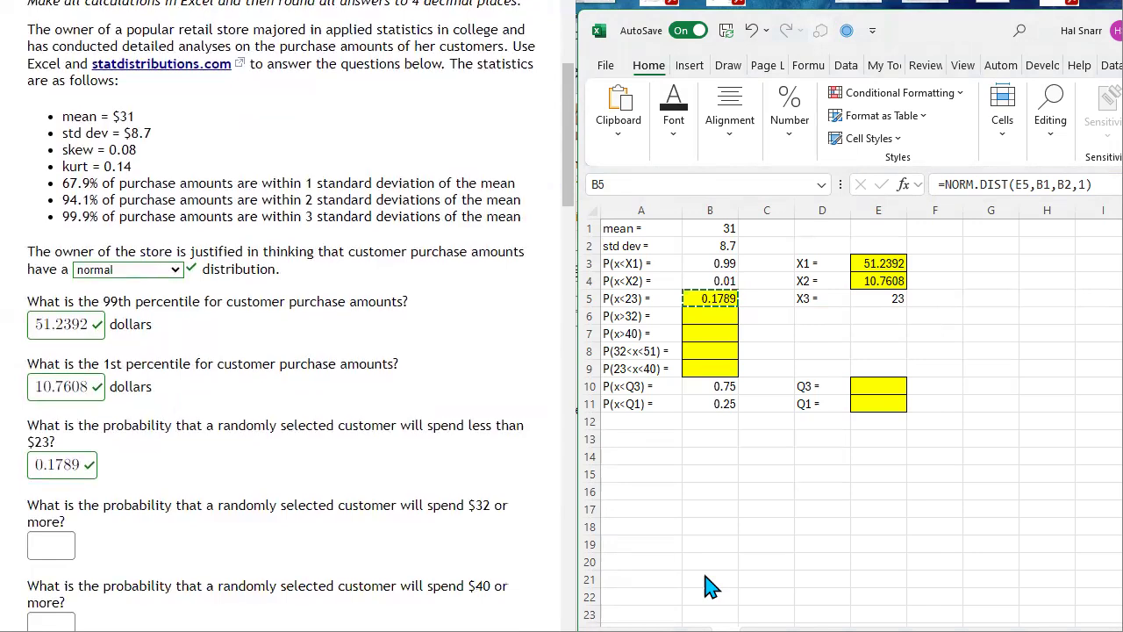
# - Switch to StatDistributions.com, set the z-value to 23, and compare the left-tail p-value with the less-than-$23 answer
pyautogui.hotkey('alt', 'Tab')
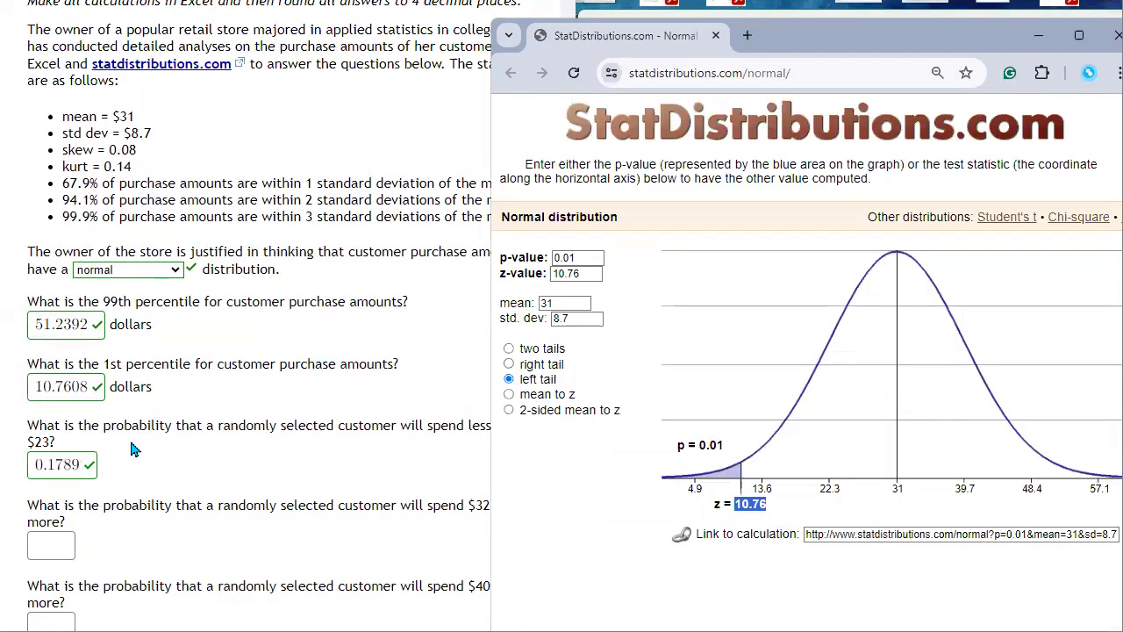
pyautogui.scroll(-1, 130, 443)
pyautogui.moveTo(600, 273); pyautogui.dragTo(552, 272)
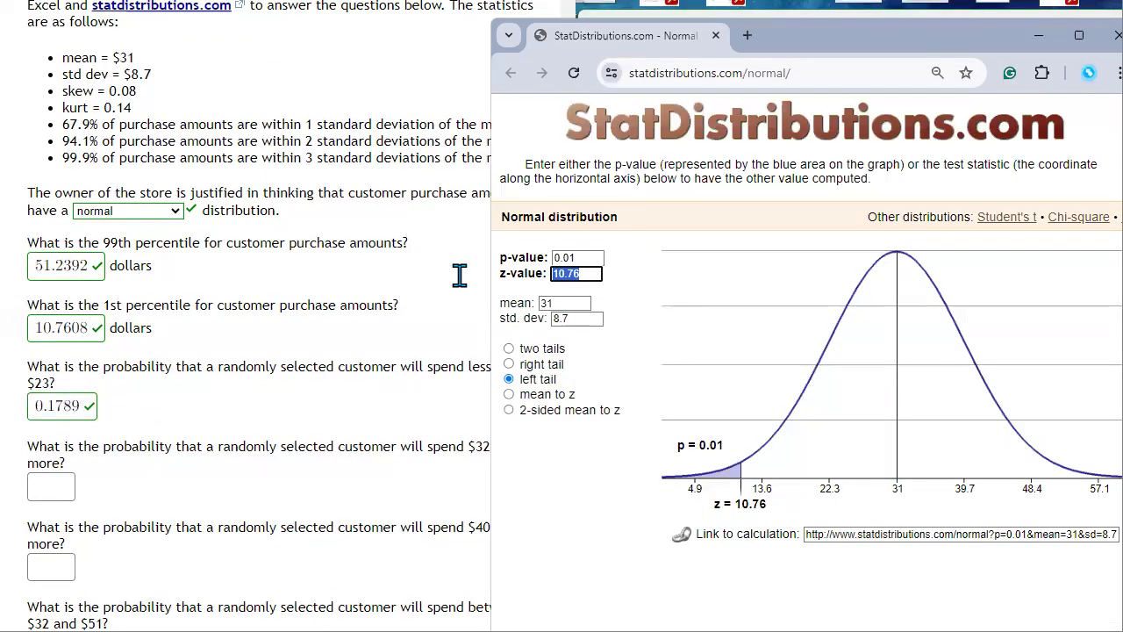
pyautogui.write('23')
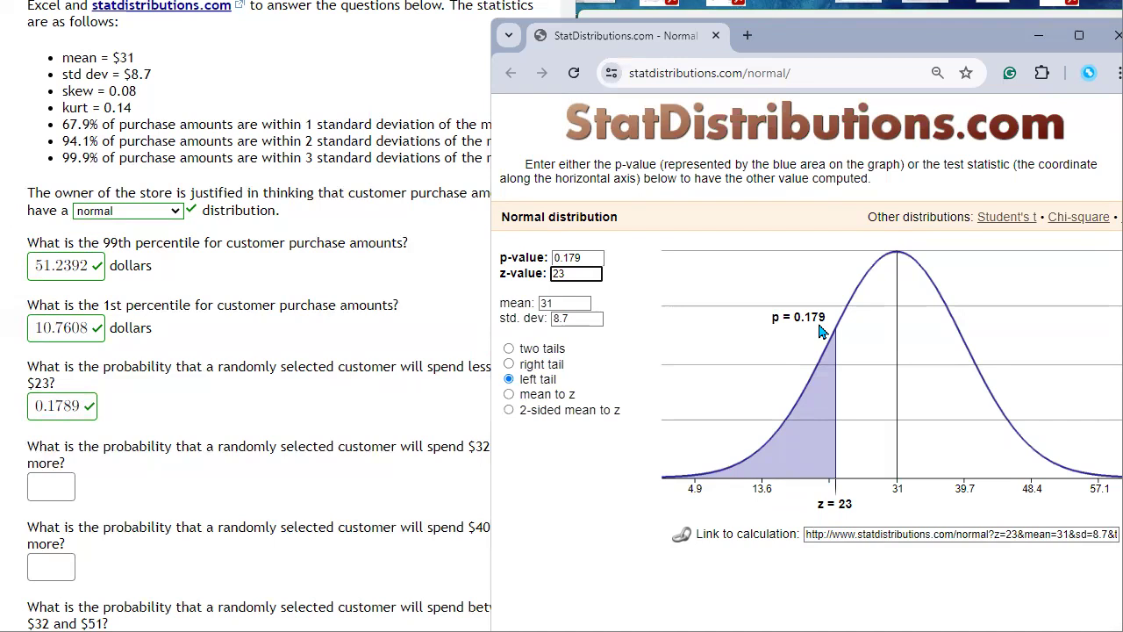
pyautogui.doubleClick(78, 407)
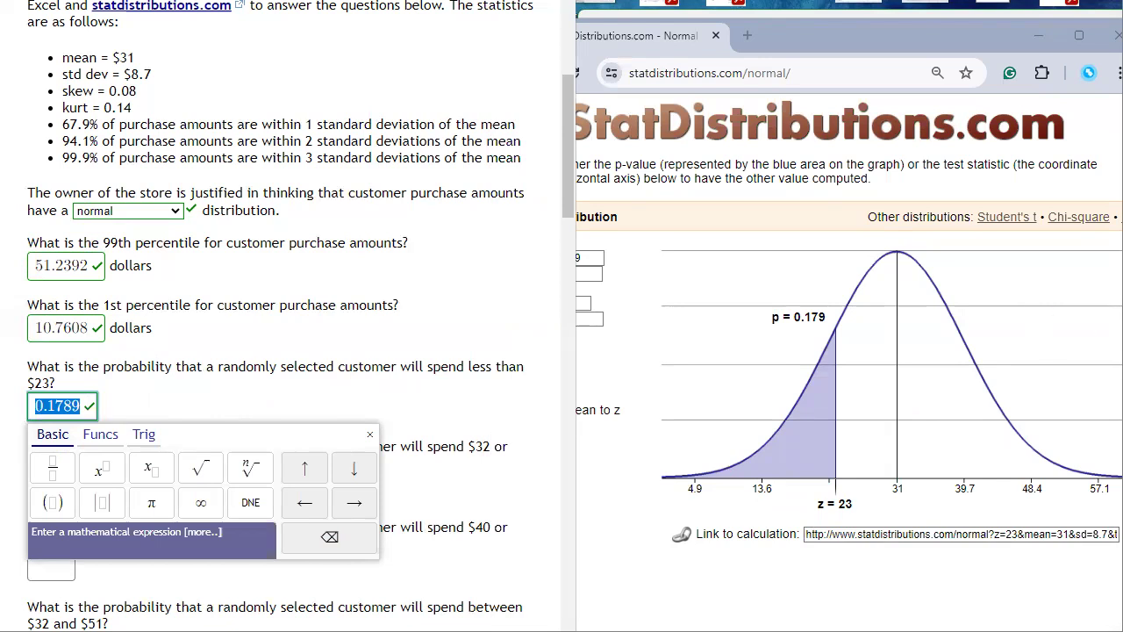
# - Switch to Excel, label D6 as "X4 =" and enter 32 in E6
pyautogui.hotkey('alt', 'Tab')
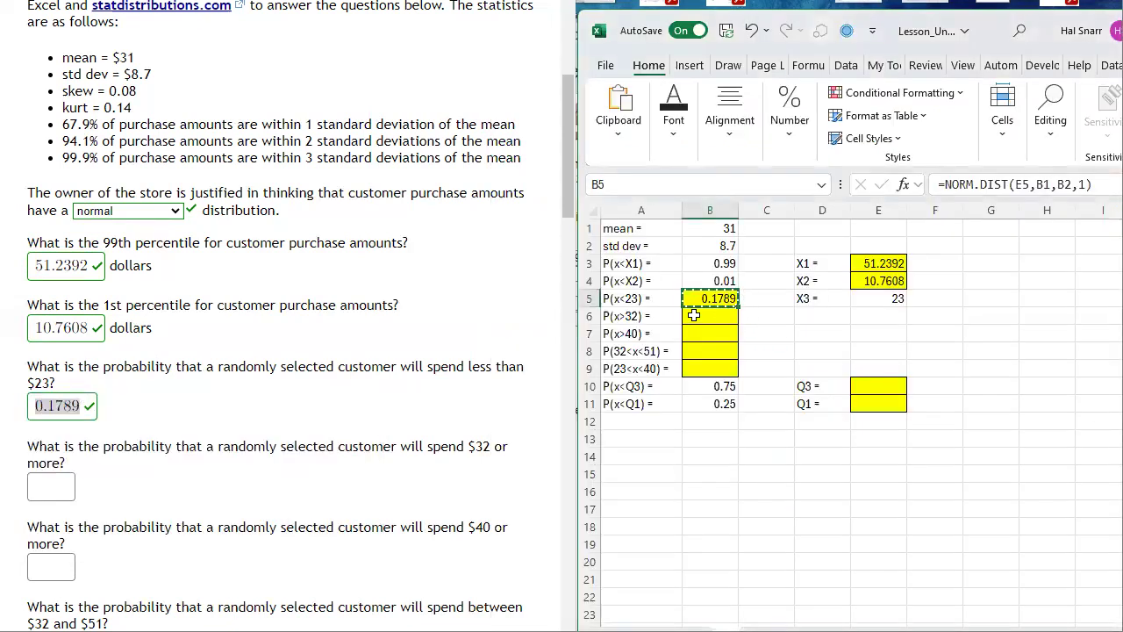
pyautogui.click(632, 321)
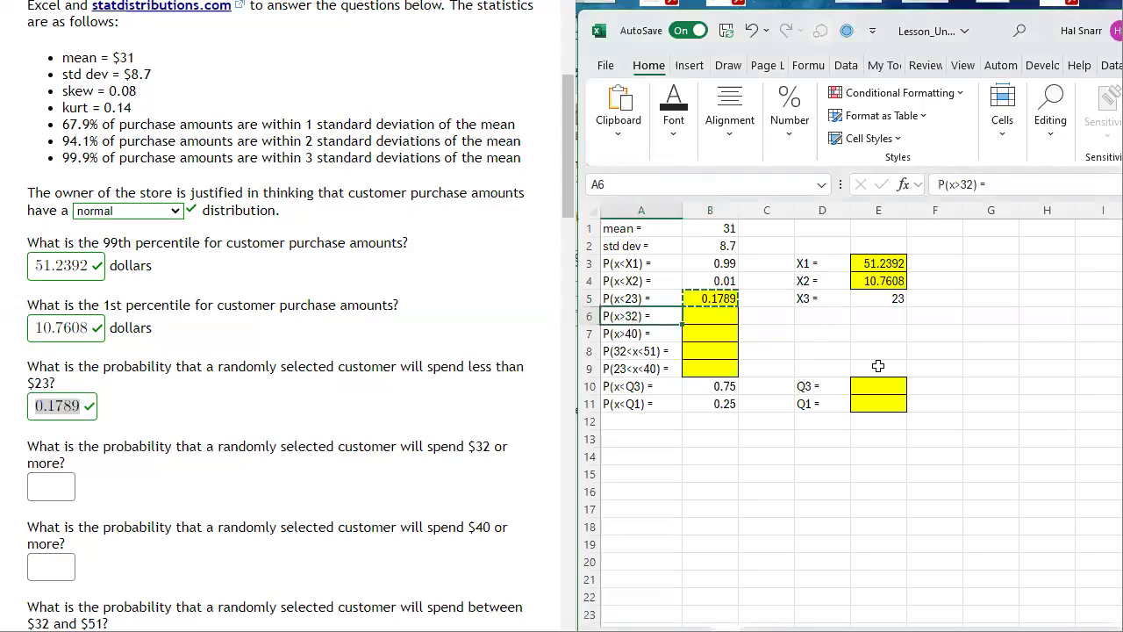
pyautogui.click(879, 316)
pyautogui.click(832, 316)
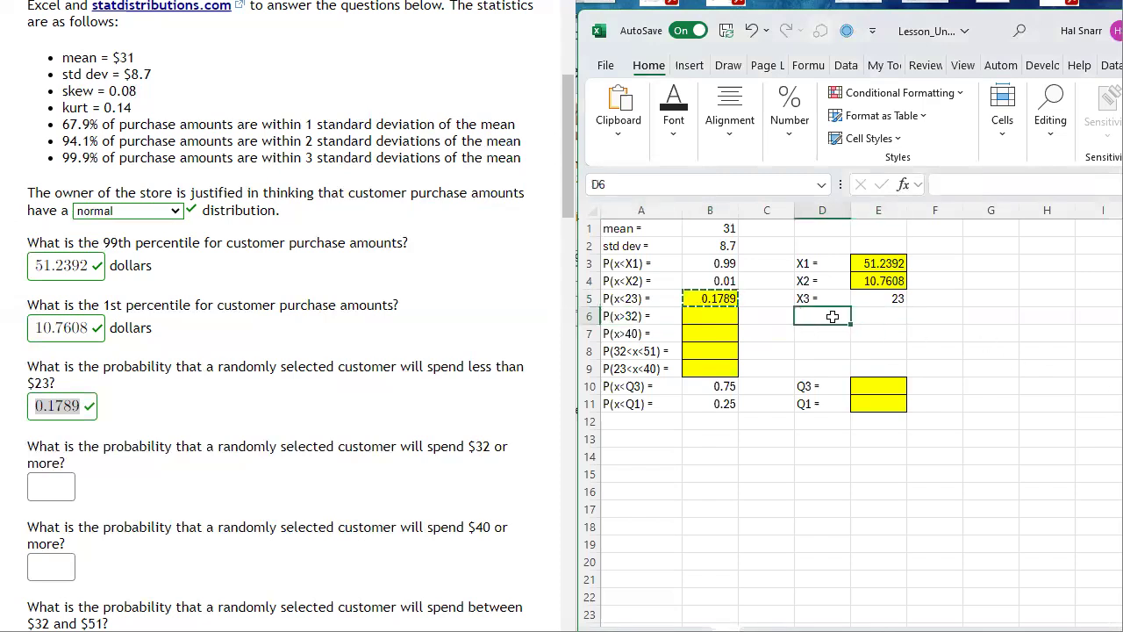
pyautogui.write('X4')
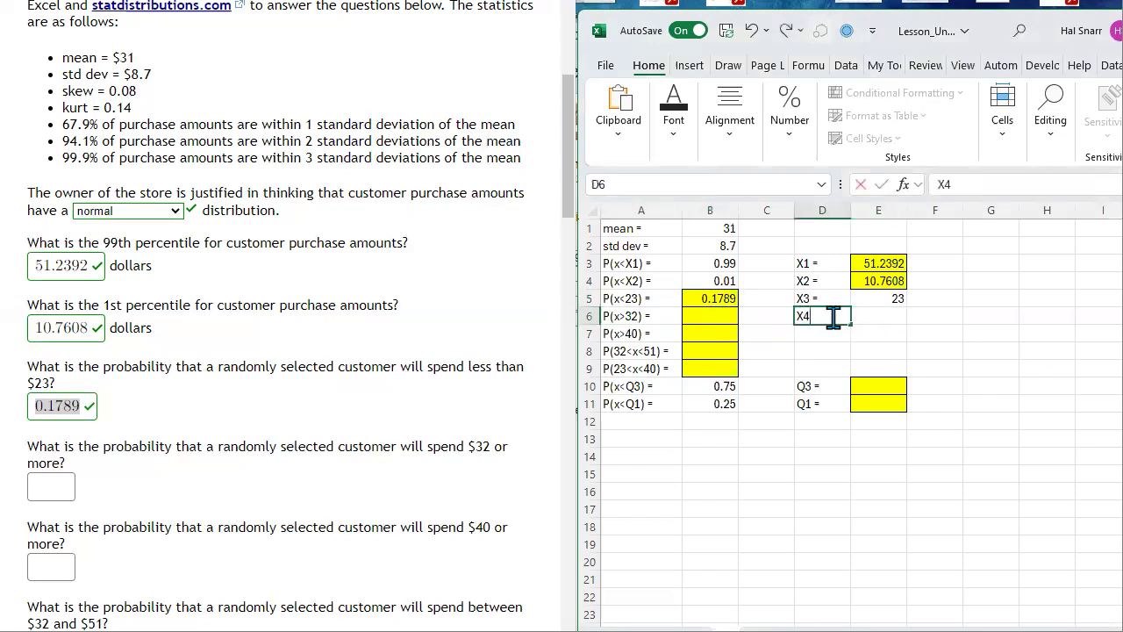
pyautogui.write(' =')
pyautogui.press('Return')
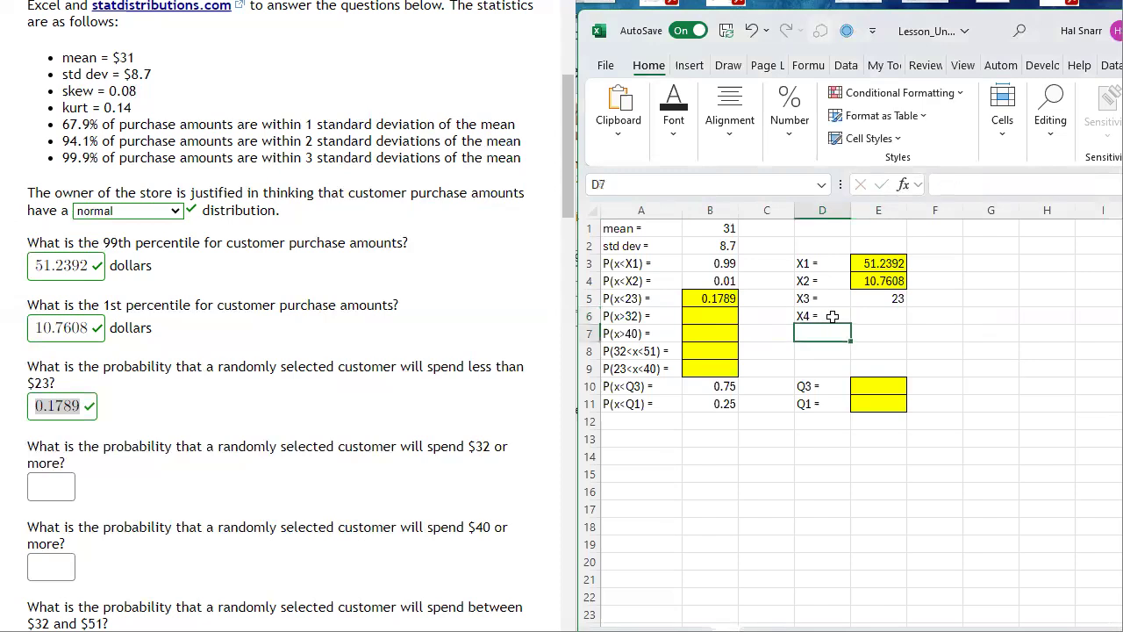
pyautogui.press('Up')
pyautogui.press('Right')
pyautogui.write('32')
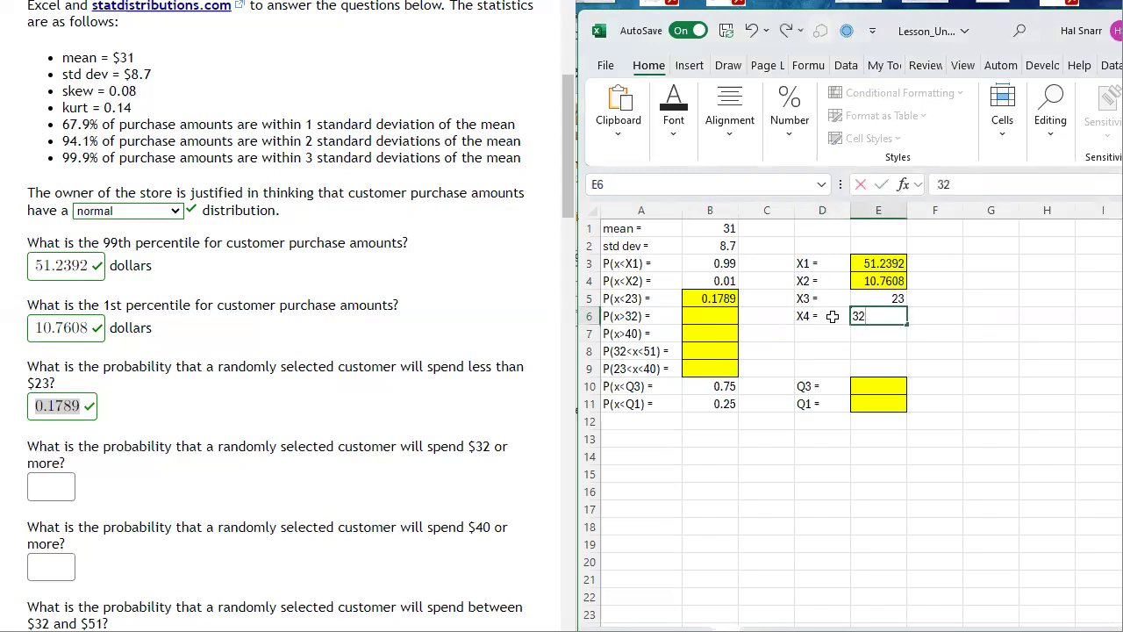
pyautogui.click(832, 317)
# - Move the yellow-highlighted answer cell of the P(x>32) row from B6 to C6, leaving B6 for the formula
pyautogui.press('Left')
pyautogui.press('Up')
pyautogui.press('Left')
pyautogui.press('Down')
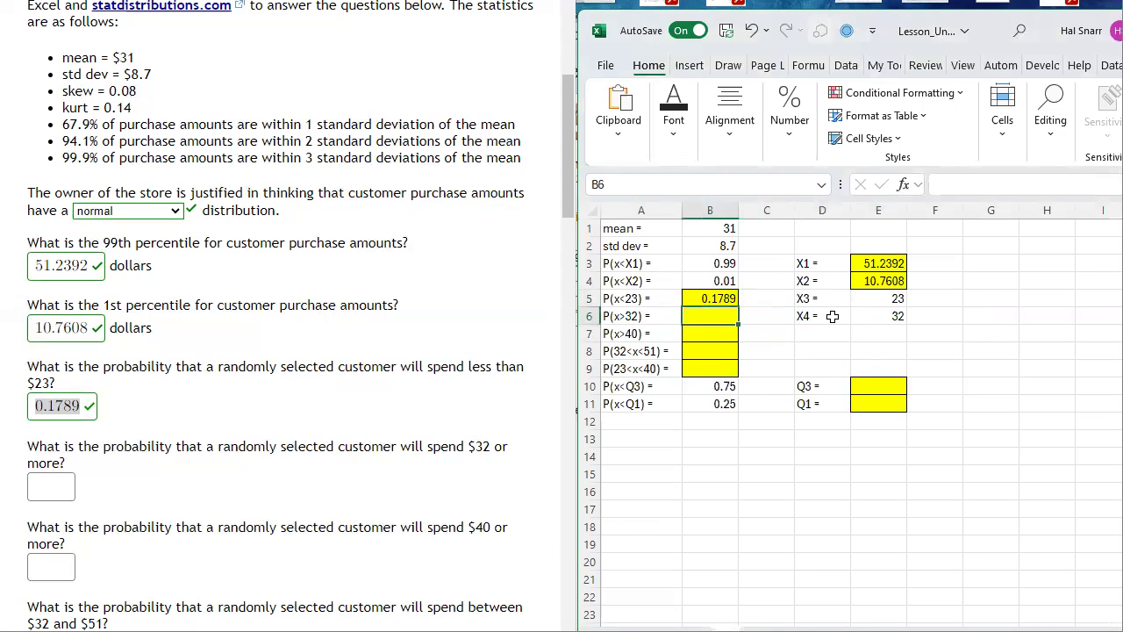
pyautogui.moveTo(741, 312); pyautogui.dragTo(756, 340)
pyautogui.click(718, 317)
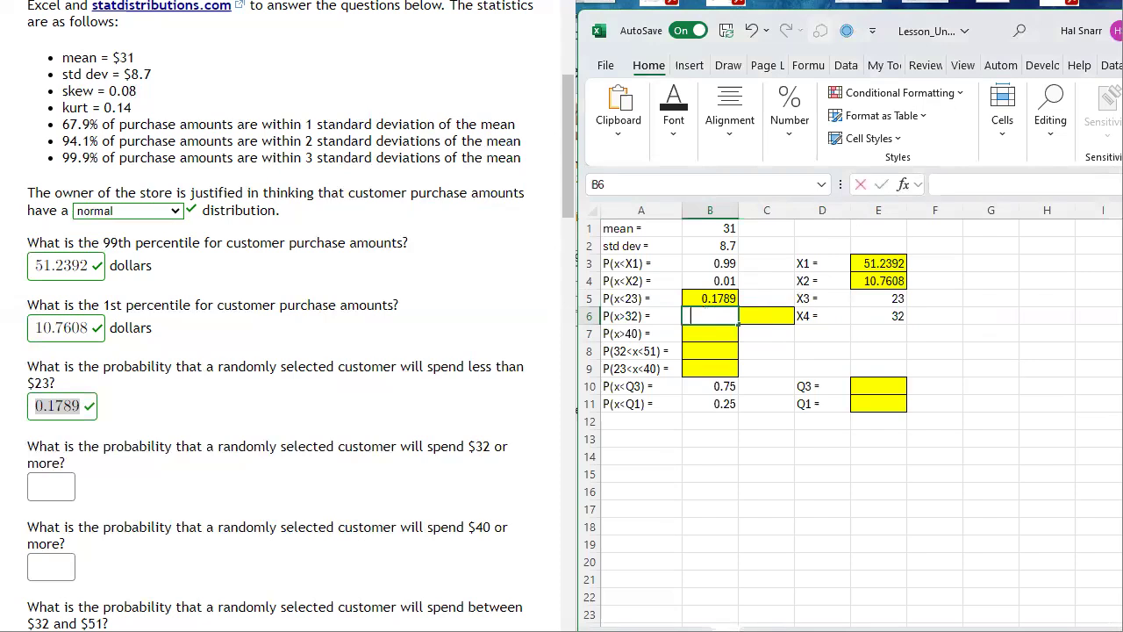
# - Enter =NORM.DIST(E6,B1,B2,1) in B6 and show the result to four decimal places
pyautogui.write('=n')
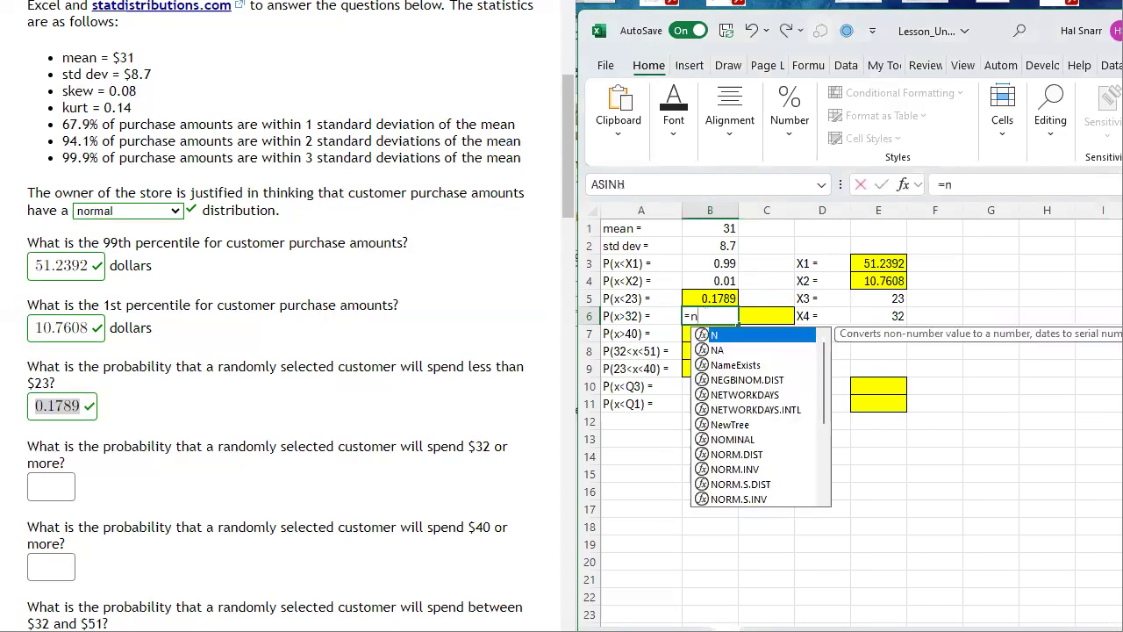
pyautogui.write('orm.dist')
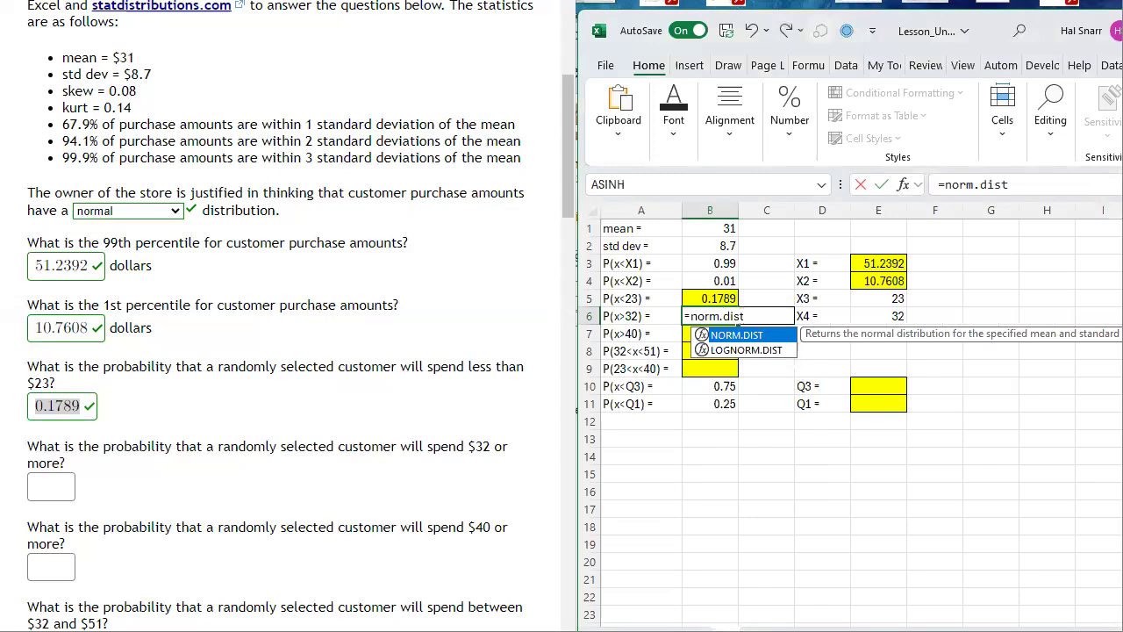
pyautogui.write('(')
pyautogui.press('Right')
pyautogui.press('Right')
pyautogui.press('Right')
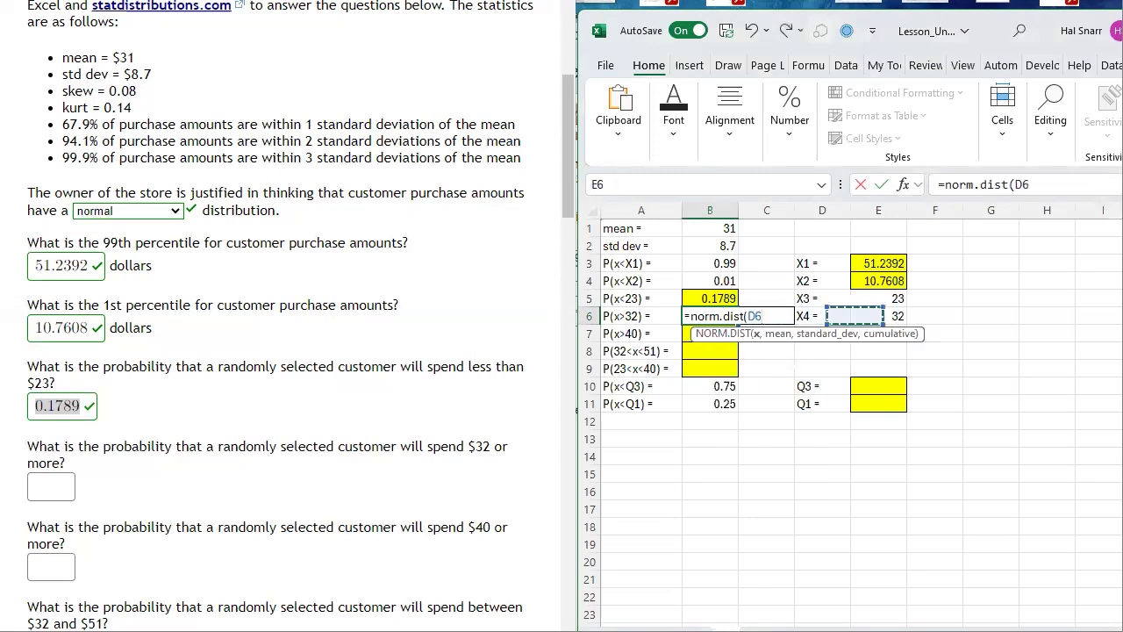
pyautogui.write(',')
pyautogui.press('Up')
pyautogui.press('Up')
pyautogui.press('Up')
pyautogui.press('Up')
pyautogui.press('Up')
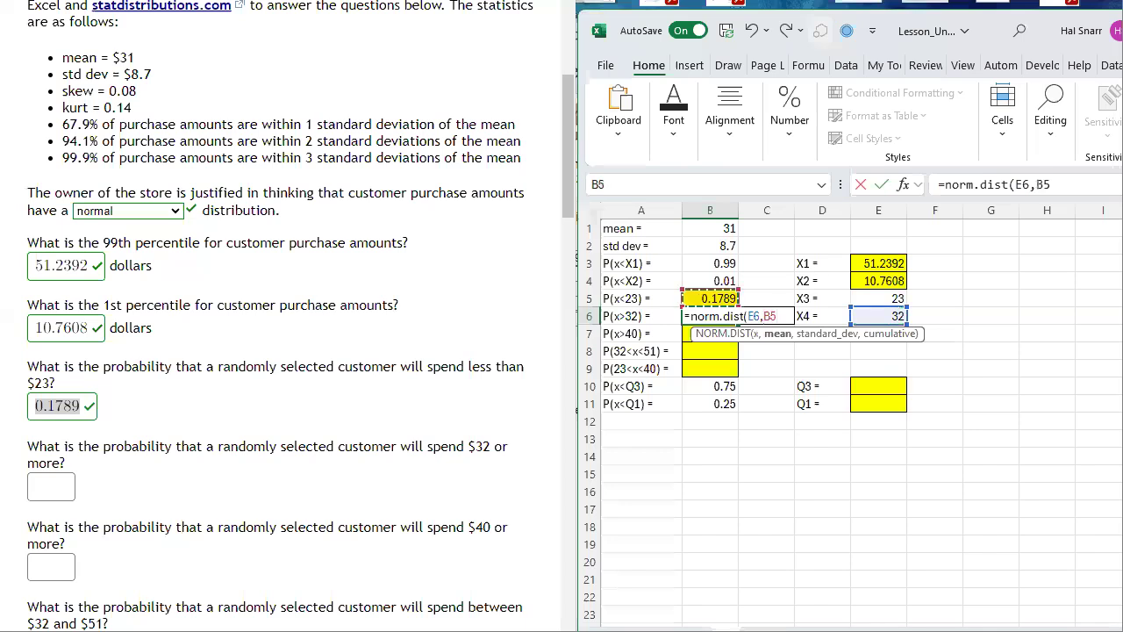
pyautogui.write(',')
pyautogui.press('Up')
pyautogui.press('Up')
pyautogui.press('Up')
pyautogui.press('Up')
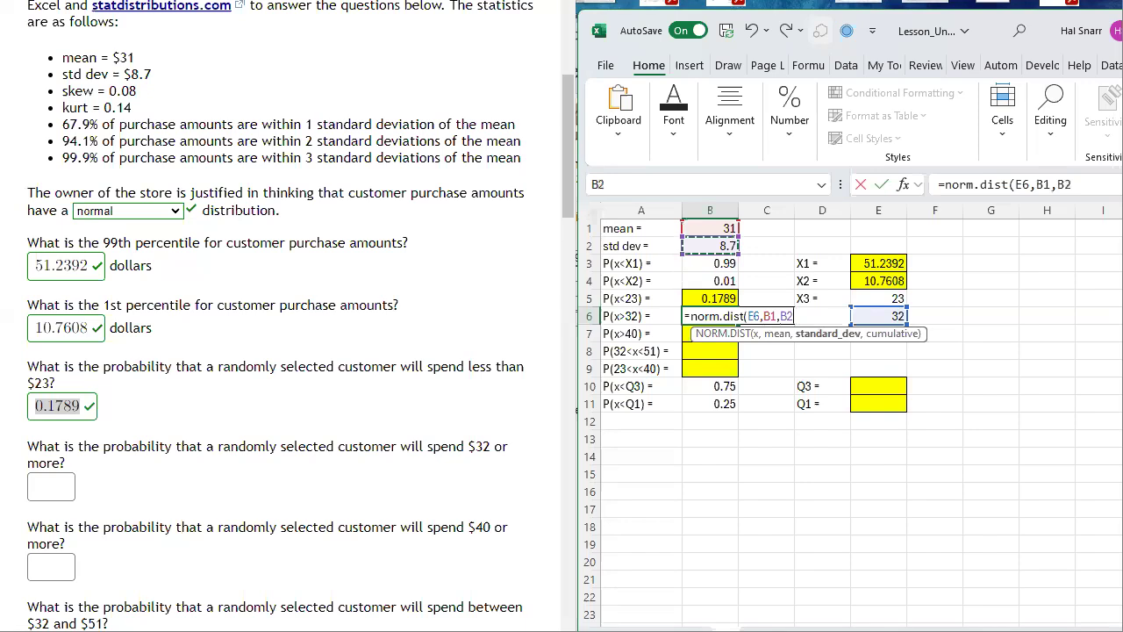
pyautogui.write(',')
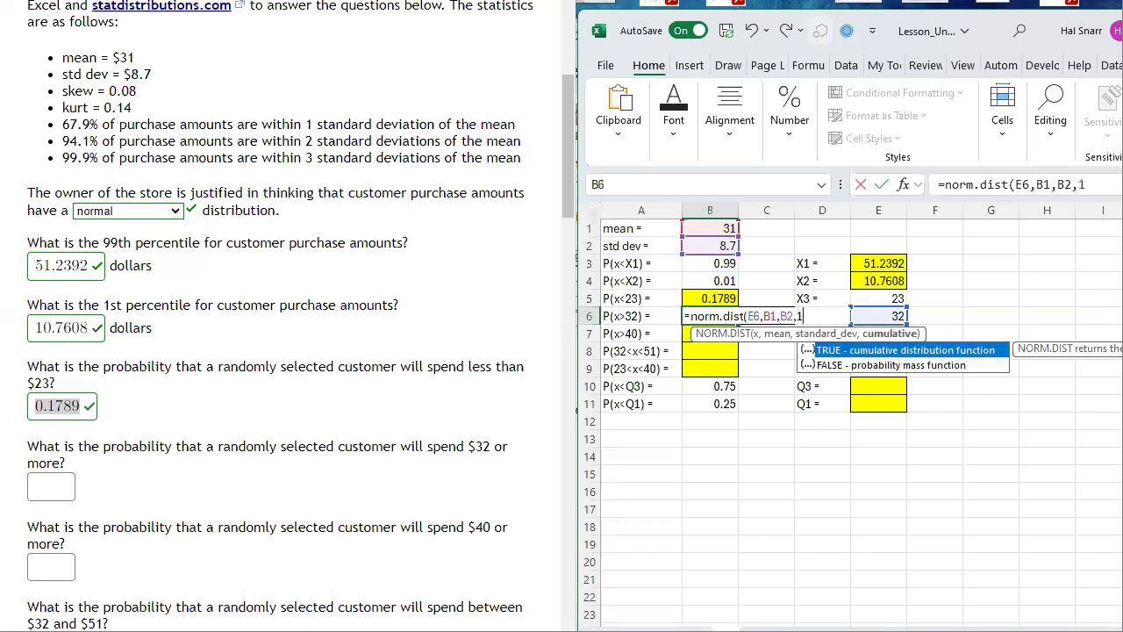
pyautogui.write('1')
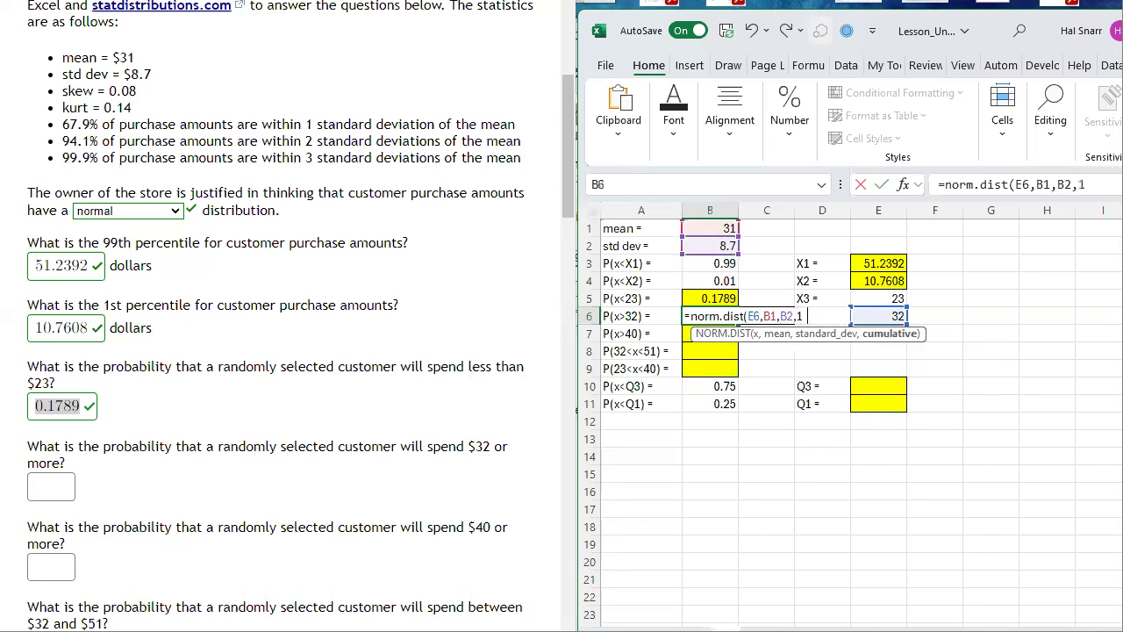
pyautogui.write(')')
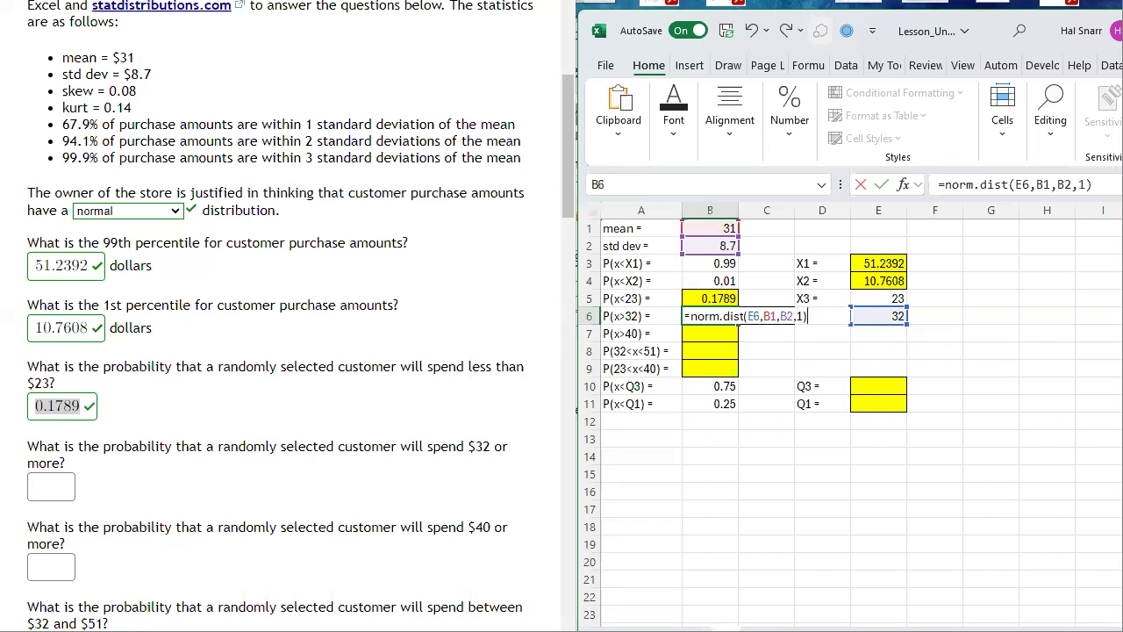
pyautogui.hotkey('ctrl', 'Return')
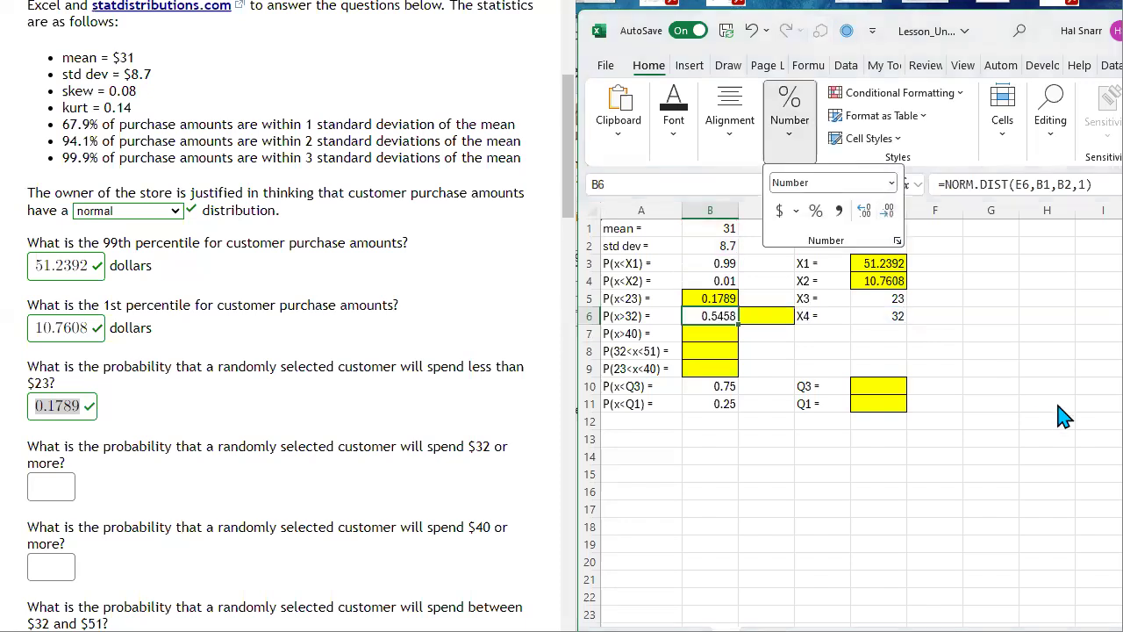
# - Enter =1-B6 in C6 to calculate the probability that x is greater than 32
pyautogui.click(643, 311)
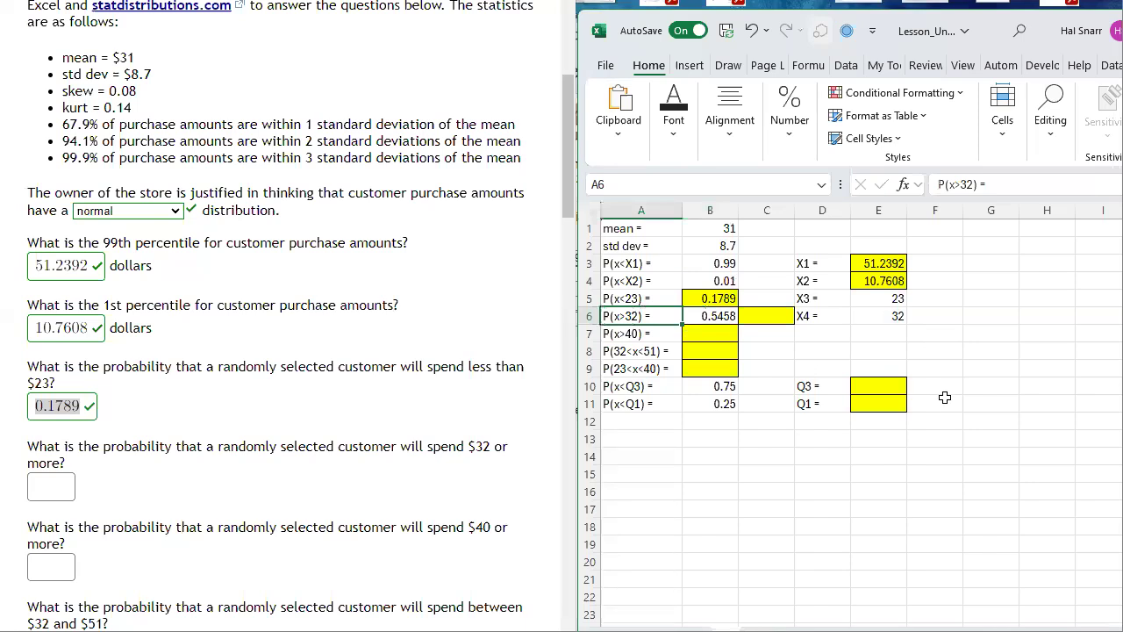
pyautogui.click(746, 318)
pyautogui.write('=')
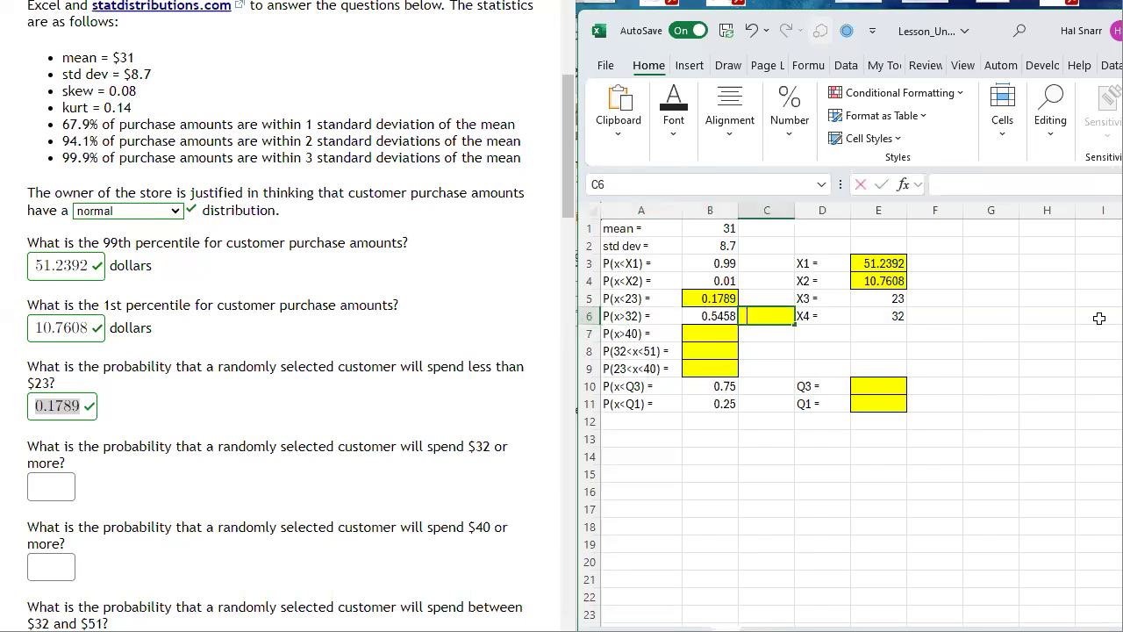
pyautogui.write('1-')
pyautogui.press('Left')
pyautogui.press('Return')
pyautogui.press('Up')
# - Switch to StatDistributions.com, set the z-value to 32, and place its window beside the worksheet to compare the left-tail p-value with B6
pyautogui.hotkey('alt', 'Tab')
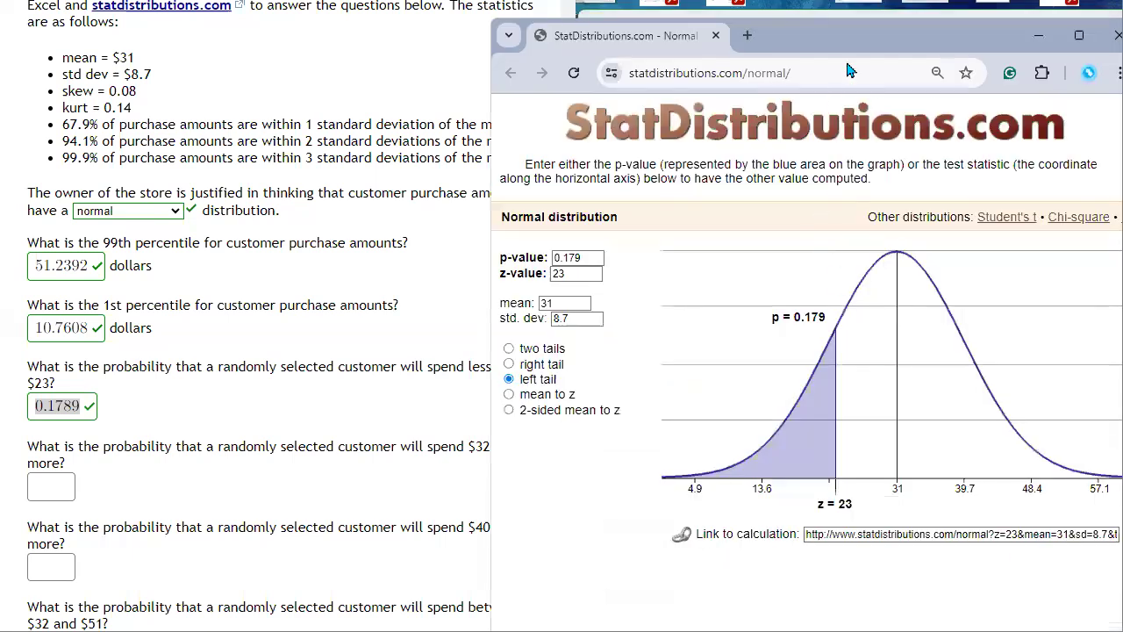
pyautogui.moveTo(884, 49); pyautogui.dragTo(1062, 30)
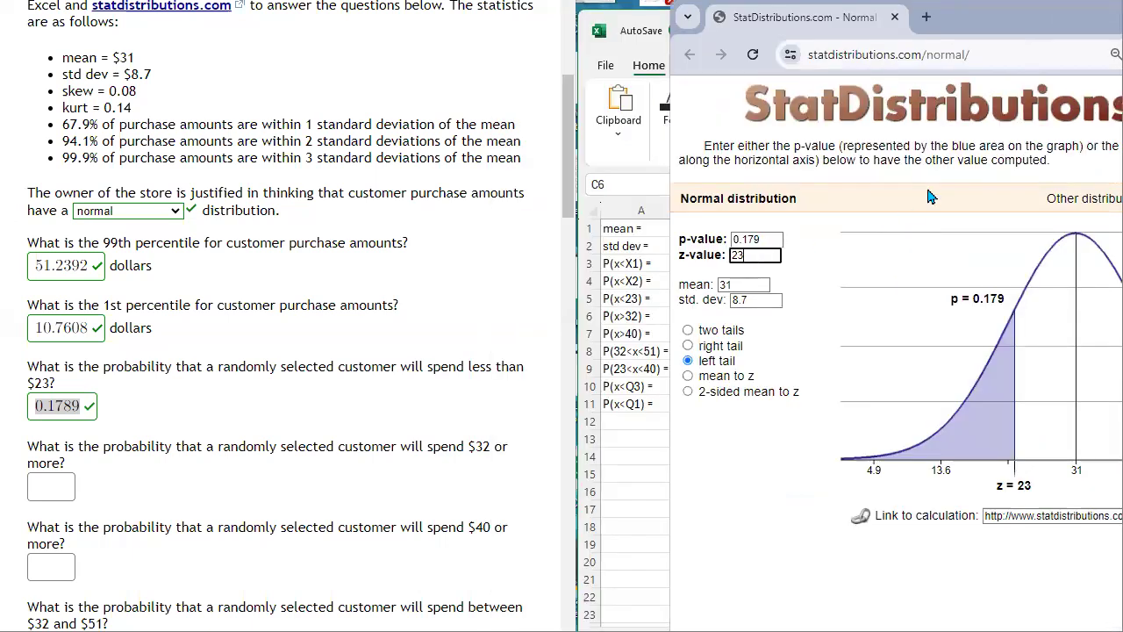
pyautogui.press('BackSpace')
pyautogui.press('BackSpace')
pyautogui.write('32')
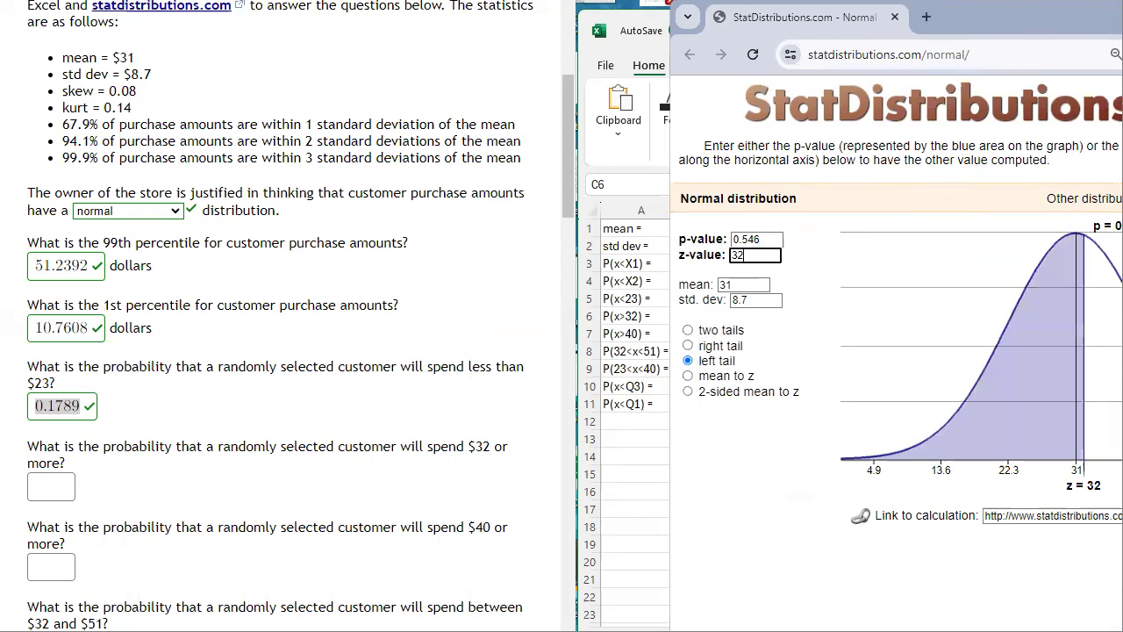
pyautogui.moveTo(1063, 30); pyautogui.dragTo(909, 29)
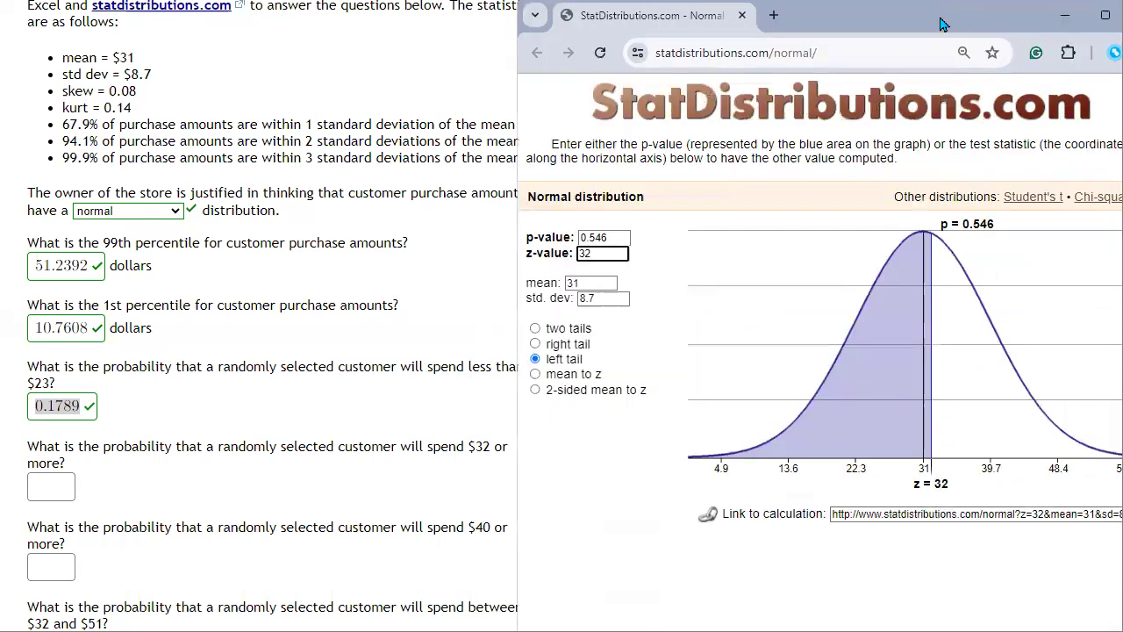
pyautogui.moveTo(939, 23); pyautogui.dragTo(439, 59)
pyautogui.click(720, 315)
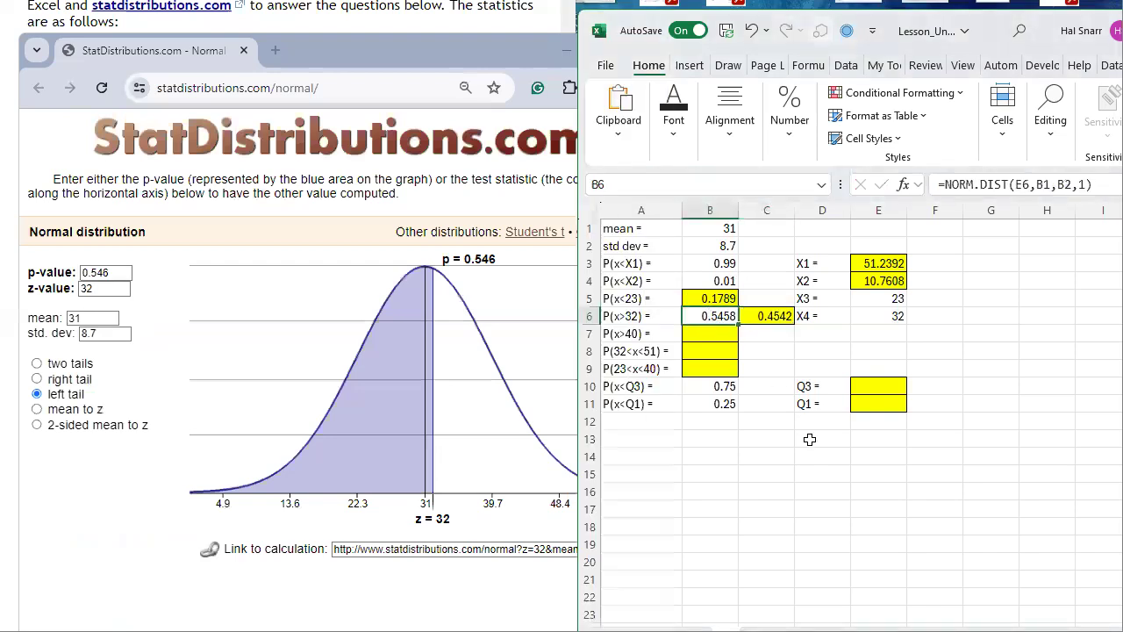
# - Alternate the StatDistributions.com graph between right tail and left tail, ending on right tail, to compare its p-value with P(x>32)
pyautogui.click(389, 54)
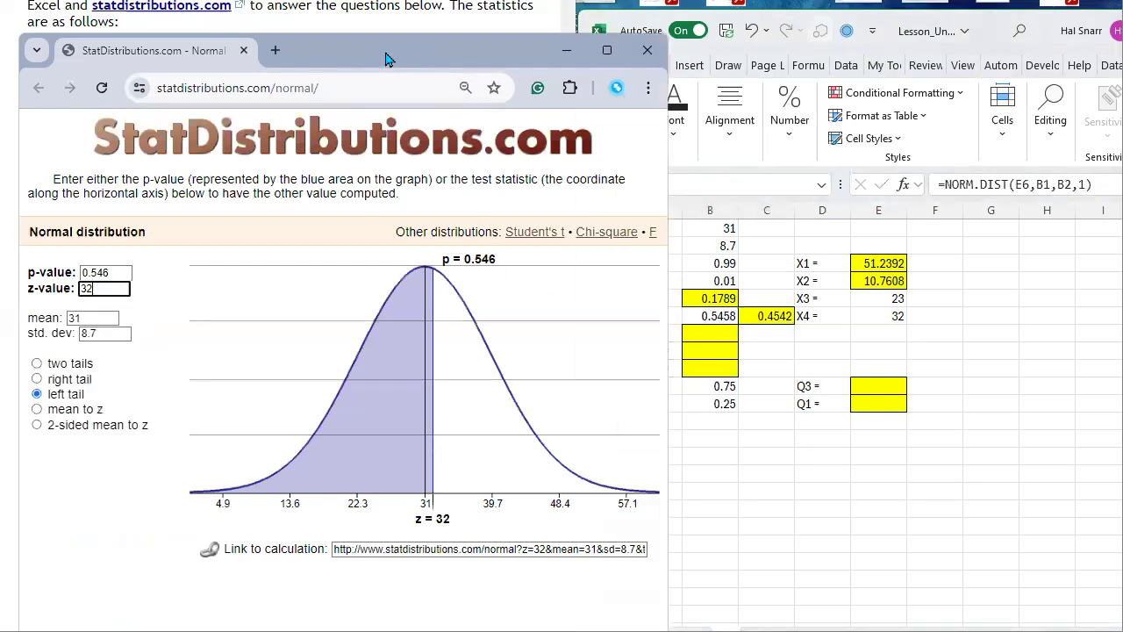
pyautogui.click(637, 316)
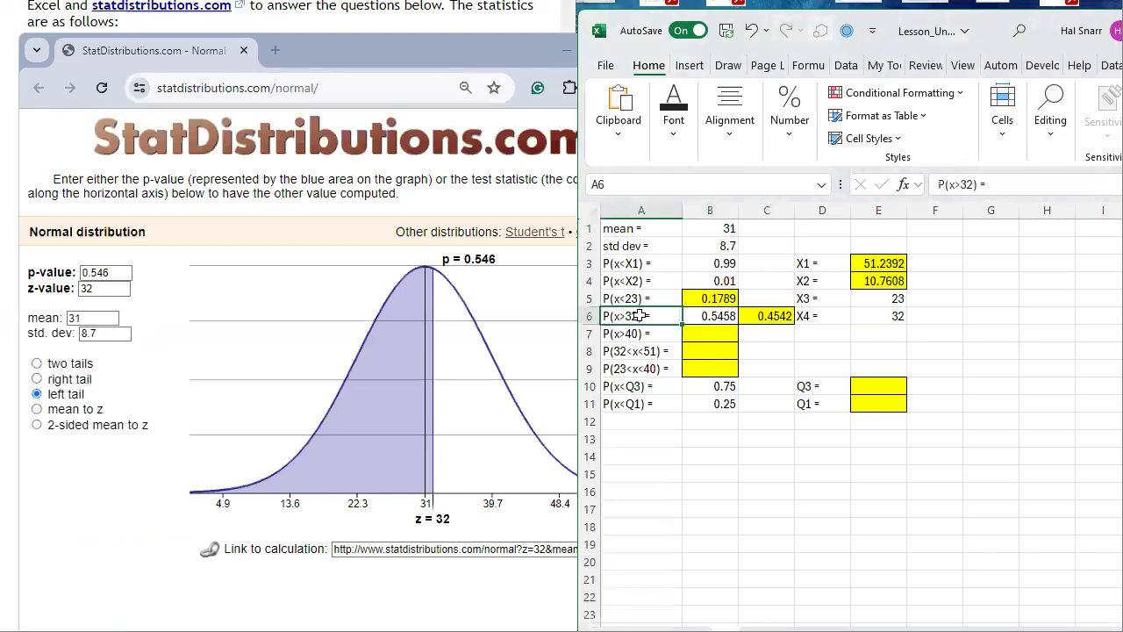
pyautogui.click(37, 378)
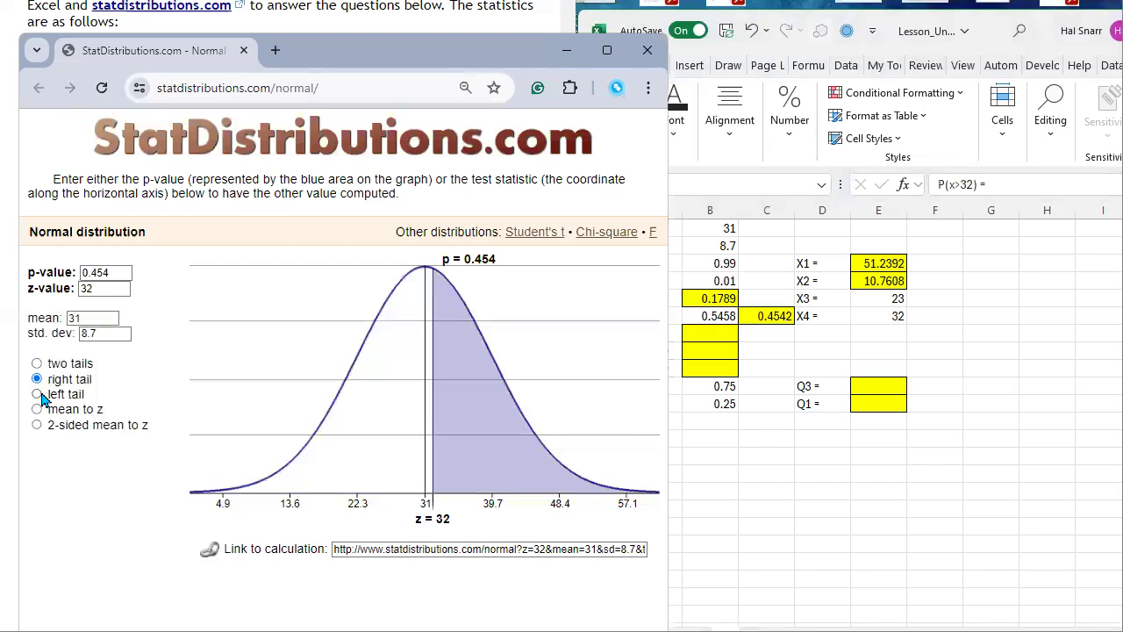
pyautogui.click(37, 394)
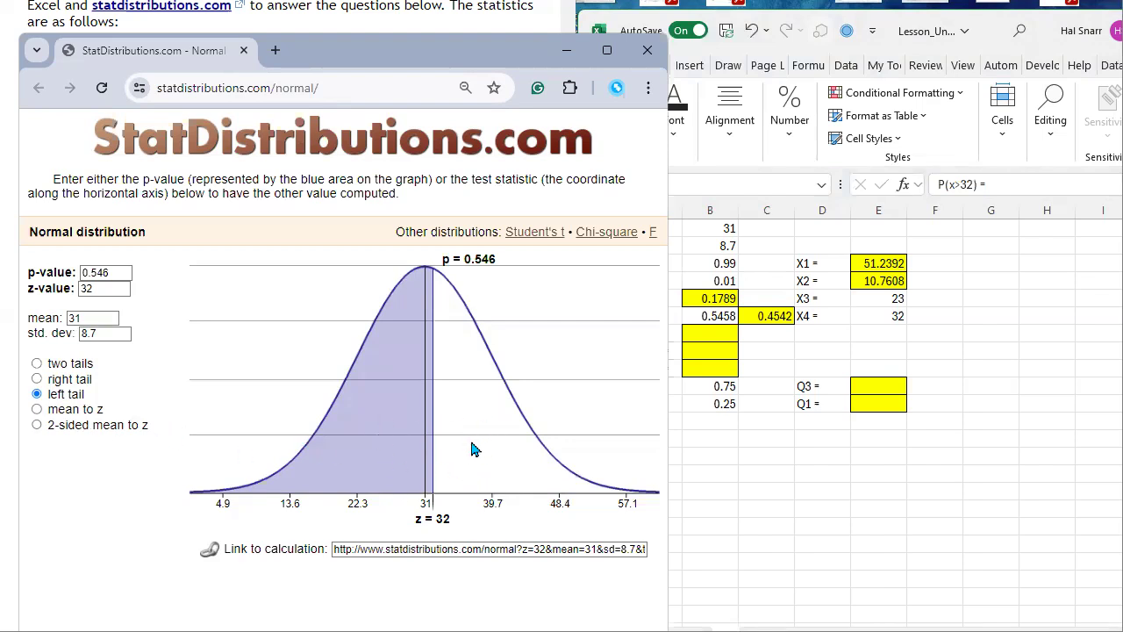
pyautogui.click(37, 379)
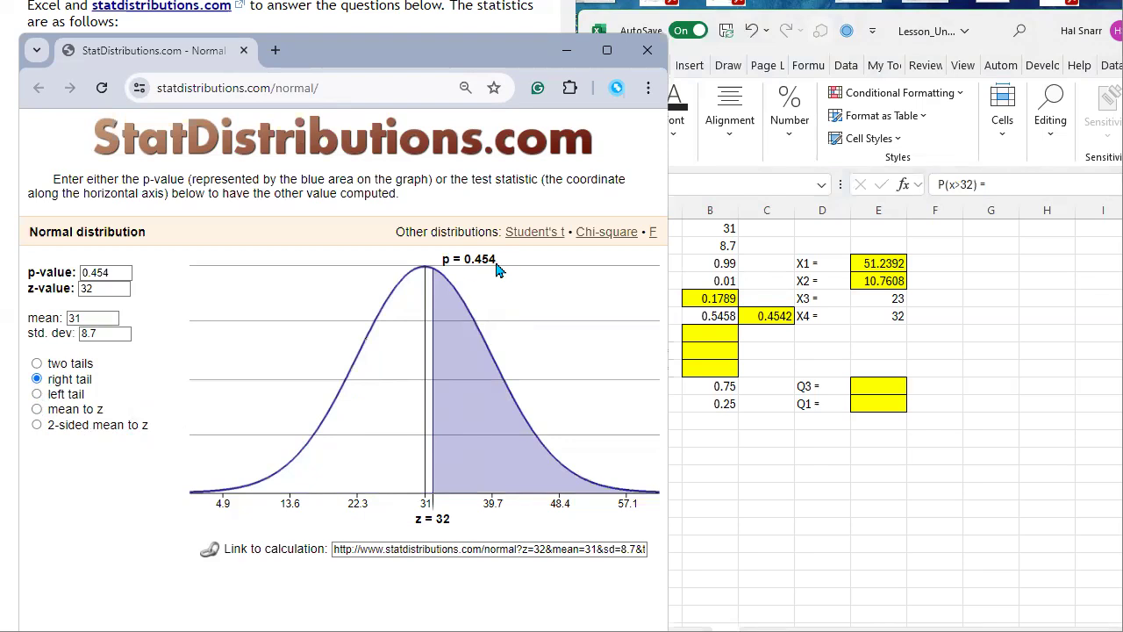
# - Copy the 0.4542 result from C6 into the answer for spending $32 or more and submit it
pyautogui.click(779, 319)
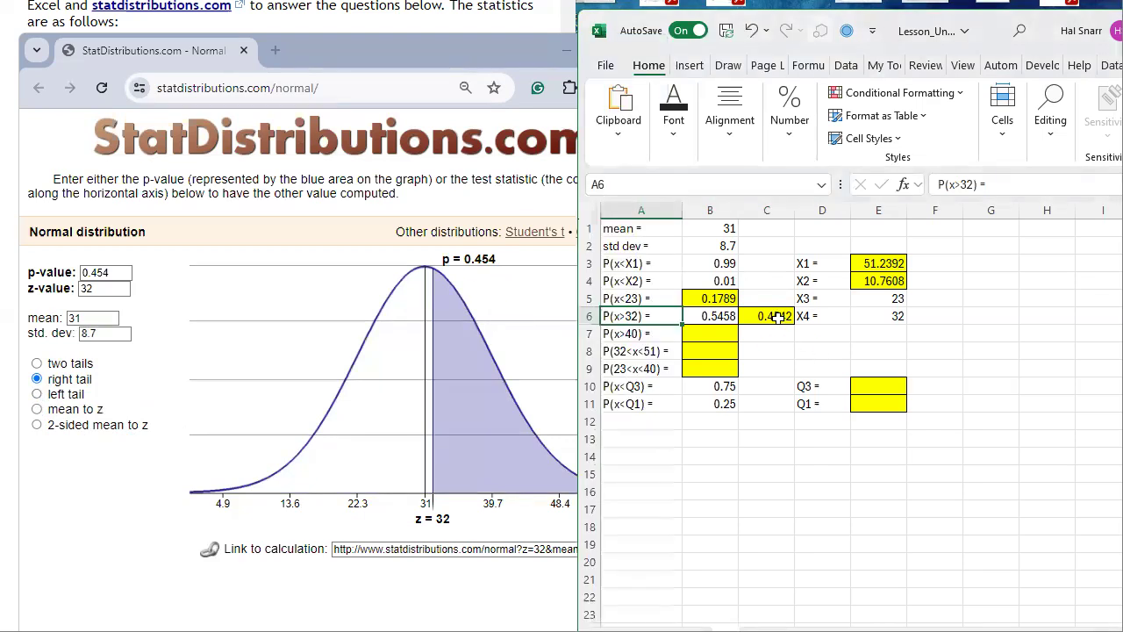
pyautogui.hotkey('ctrl', 'c')
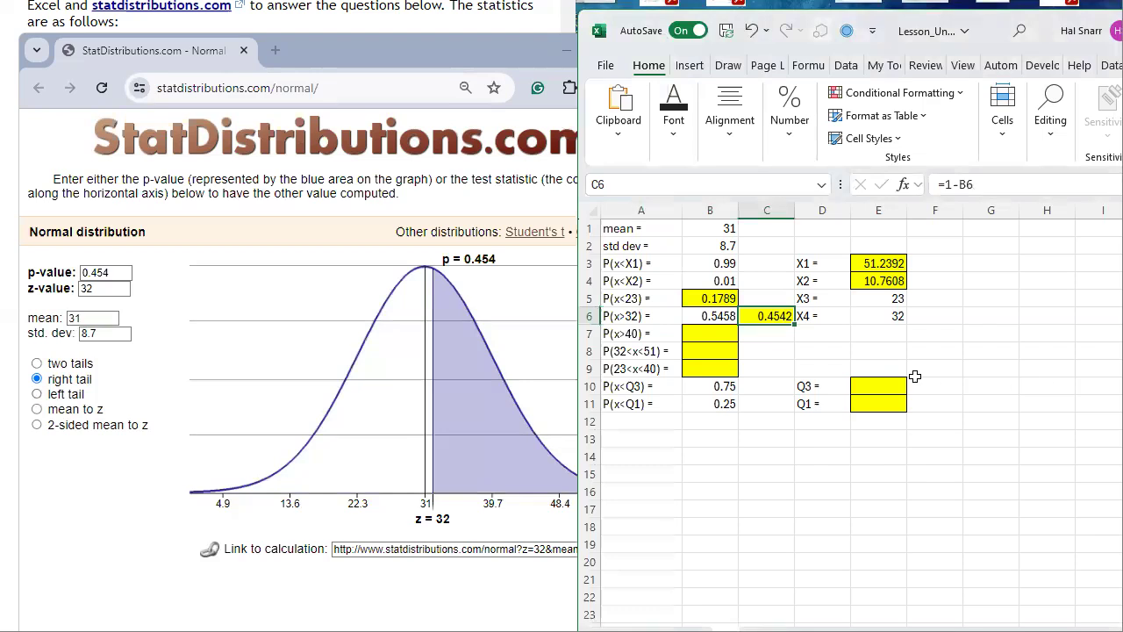
pyautogui.click(186, 490)
pyautogui.hotkey('ctrl', 'v')
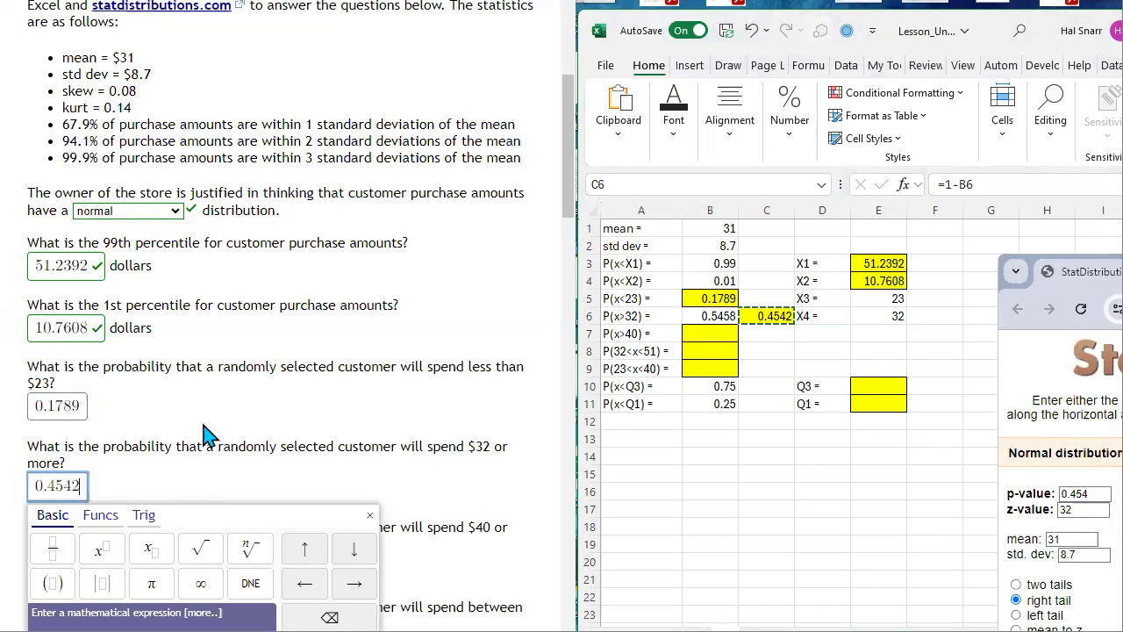
pyautogui.press('Return')
# - Fill the B6:C6 formulas down into row 7 for P(x>40)
pyautogui.scroll(-3, 219, 417)
pyautogui.scroll(-2, 220, 419)
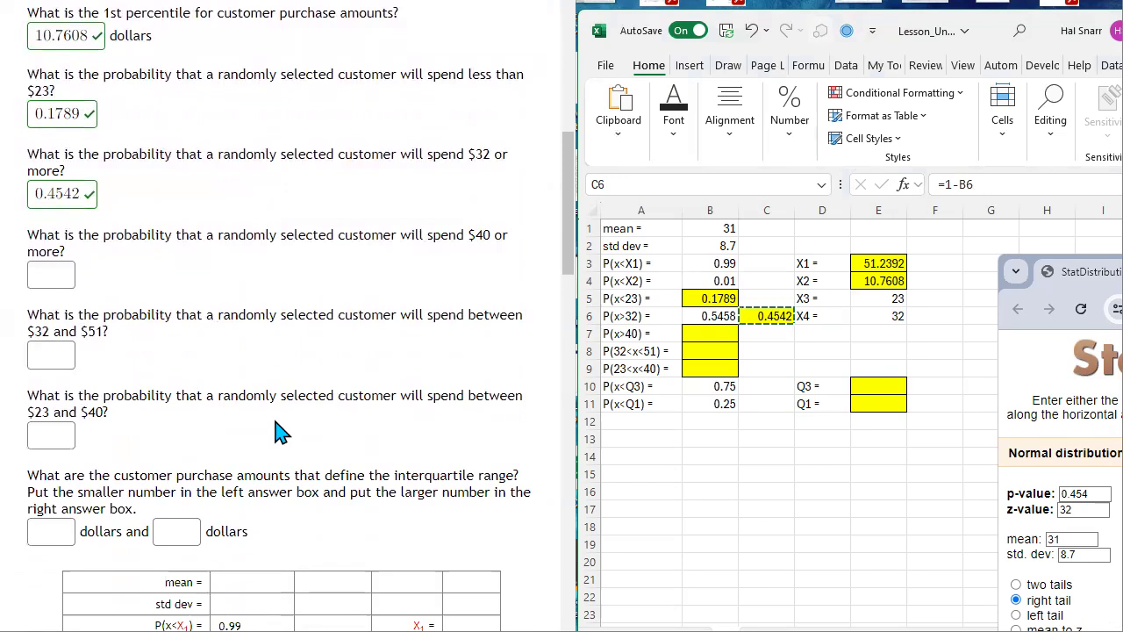
pyautogui.click(743, 311)
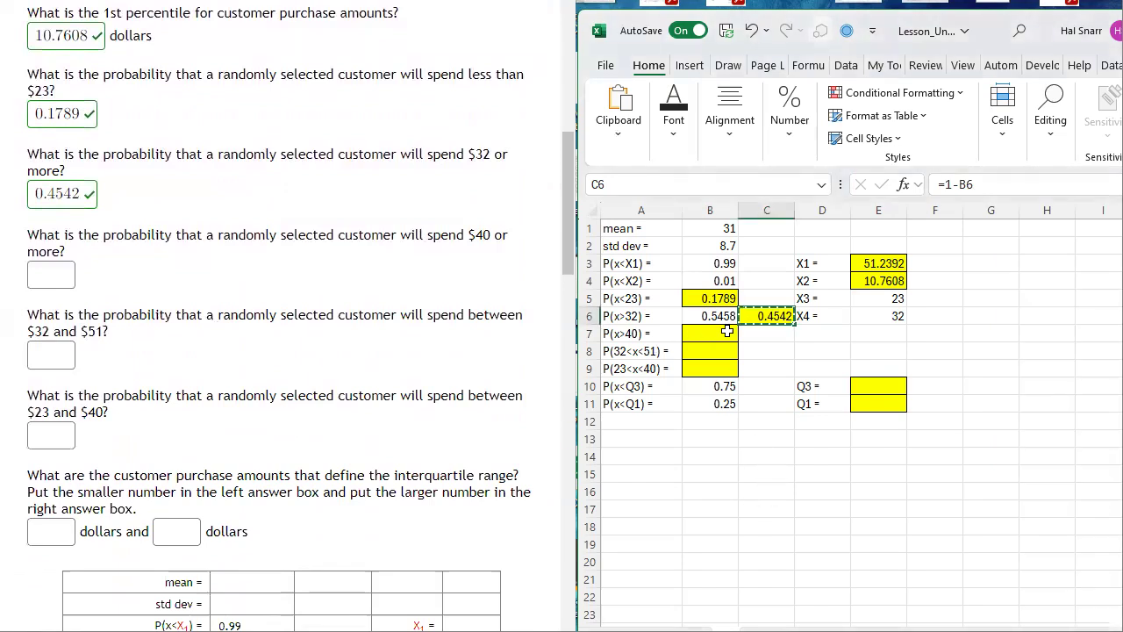
pyautogui.moveTo(721, 319); pyautogui.dragTo(795, 340)
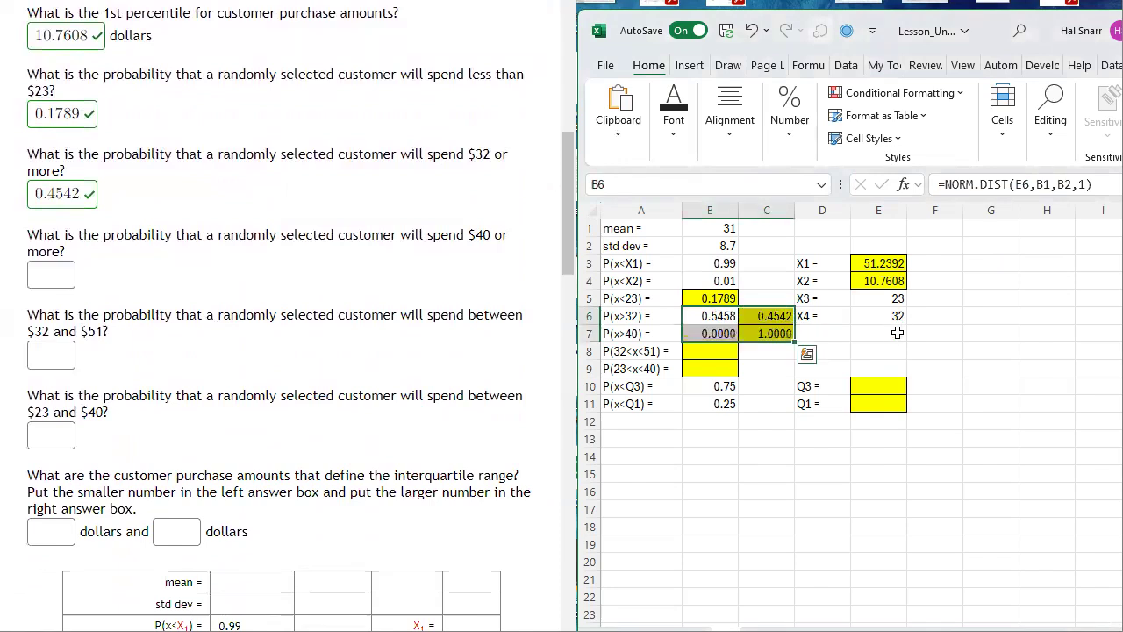
# - Enter 40 in E7 and label it "X5 =" in D7
pyautogui.click(895, 334)
pyautogui.write('40')
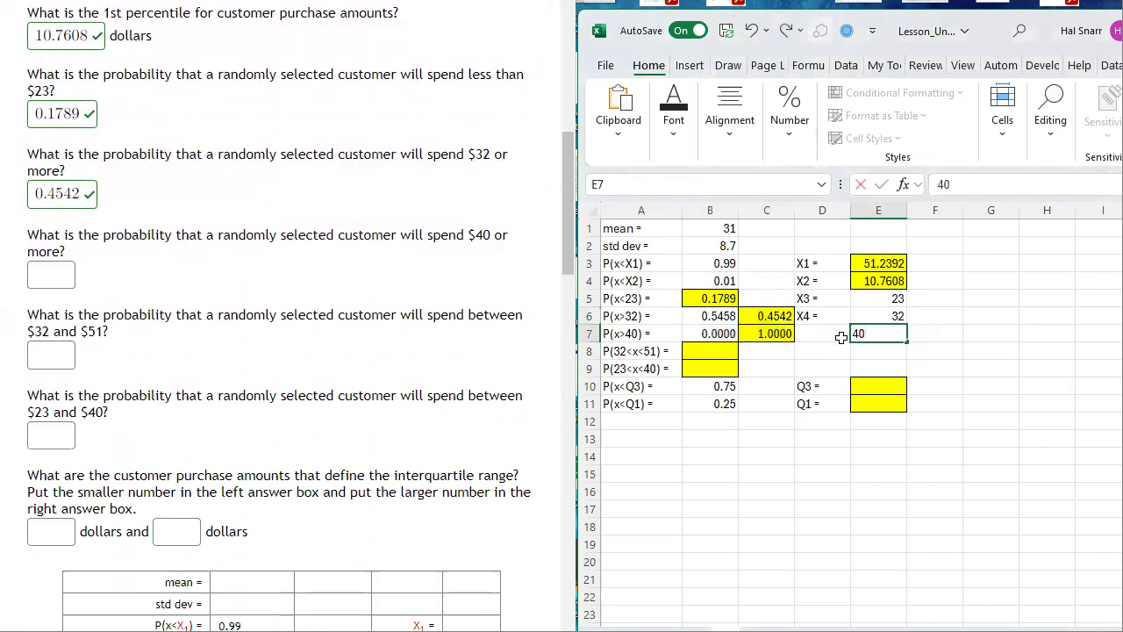
pyautogui.click(838, 334)
pyautogui.write('X5')
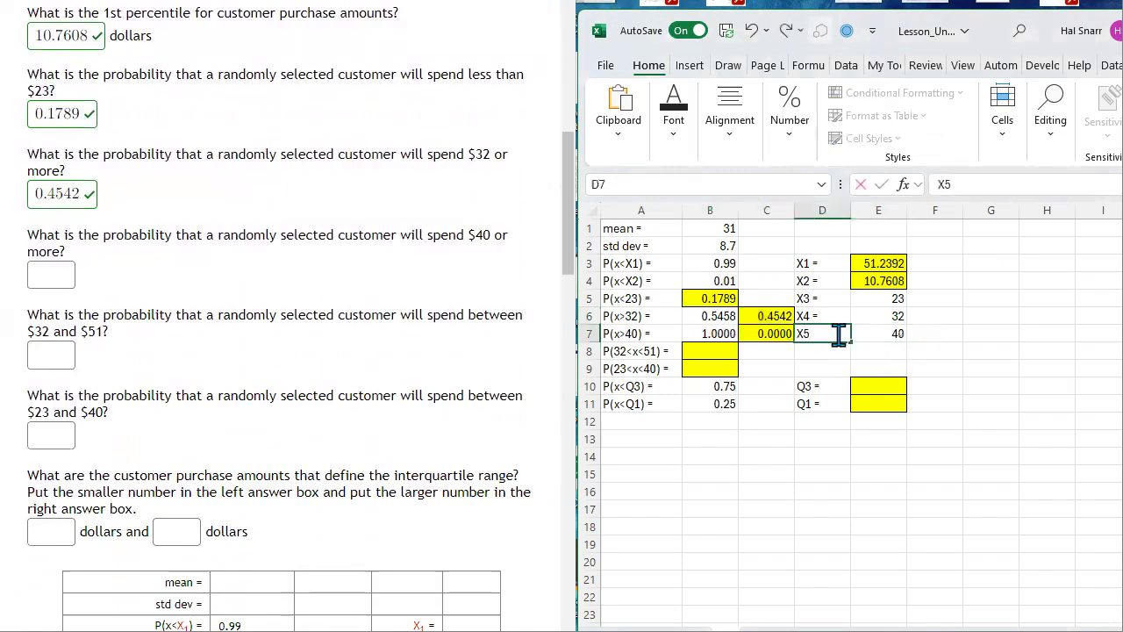
pyautogui.write(' =')
# - Correct the mean and standard deviation references in B7 so the formula reads =NORM.DIST(E7,B1,B2,1)
pyautogui.doubleClick(707, 333)
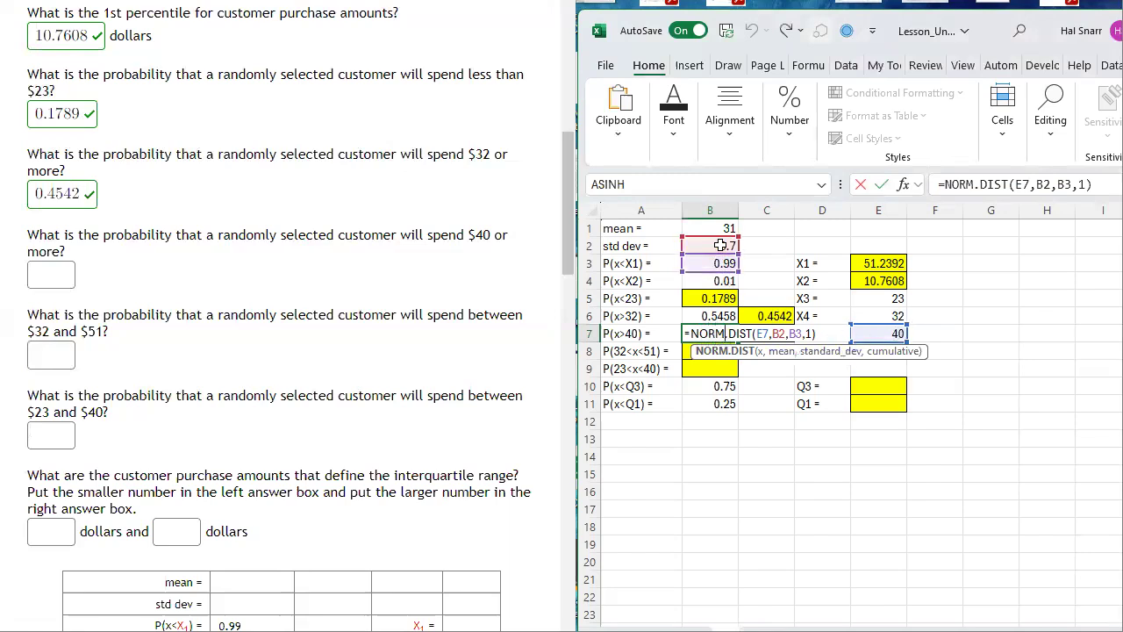
pyautogui.moveTo(719, 244)
pyautogui.mouseDown()
pyautogui.moveTo(720, 228)
pyautogui.moveTo(719, 249)
pyautogui.mouseUp()
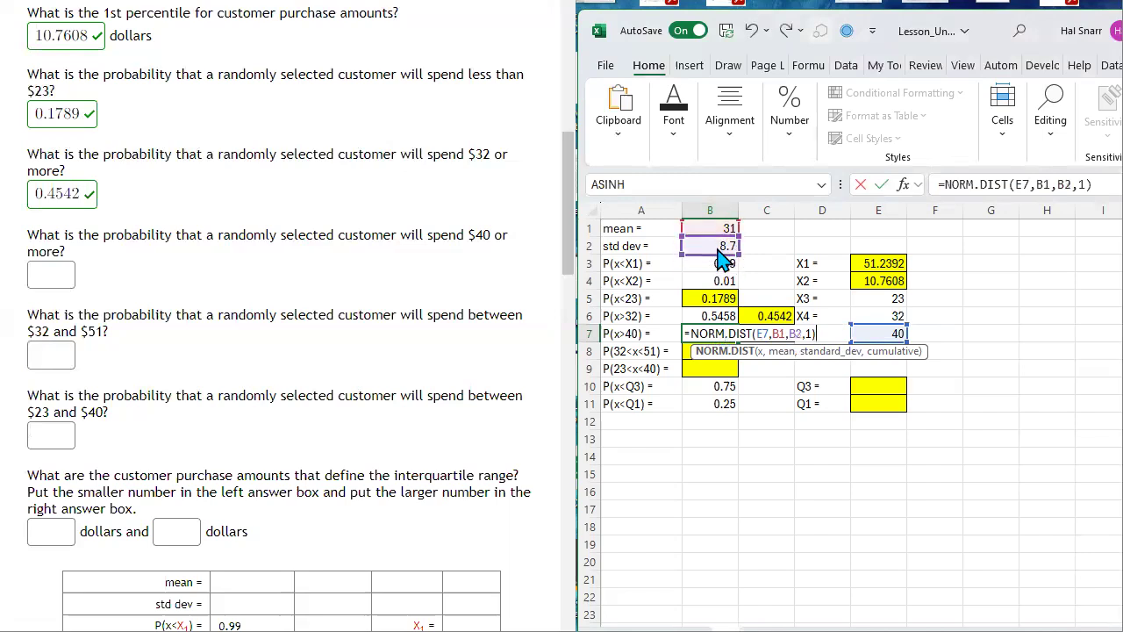
pyautogui.doubleClick(808, 333)
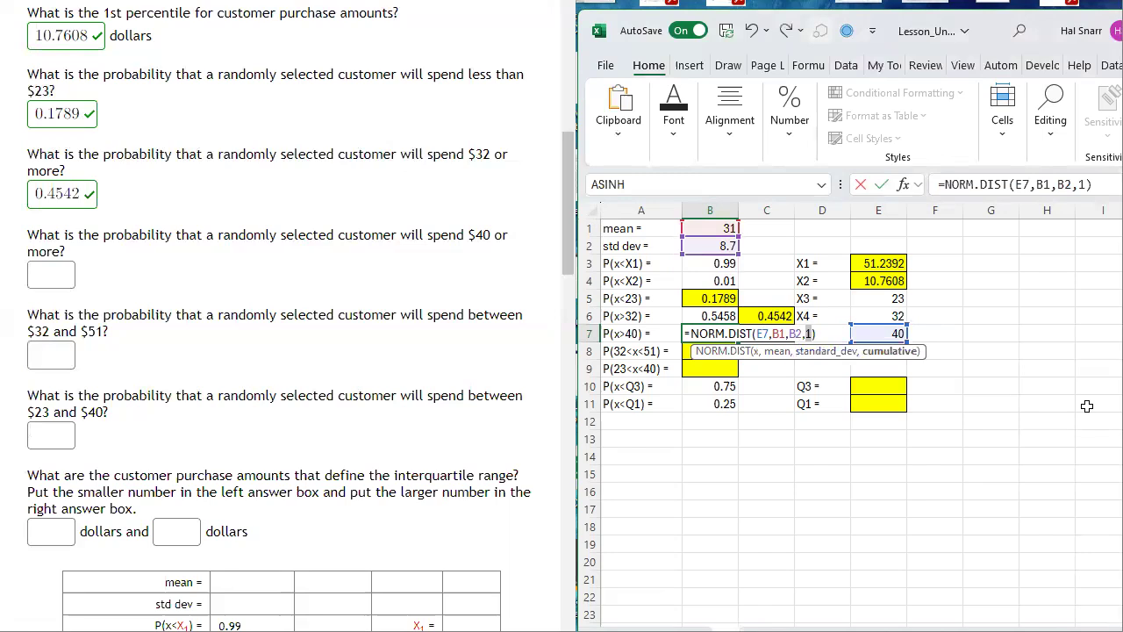
pyautogui.press('Return')
# - Switch to StatDistributions.com, set the z-value to 40 beside the worksheet, and compare the right-tail p-value with C7
pyautogui.hotkey('alt', 'Tab')
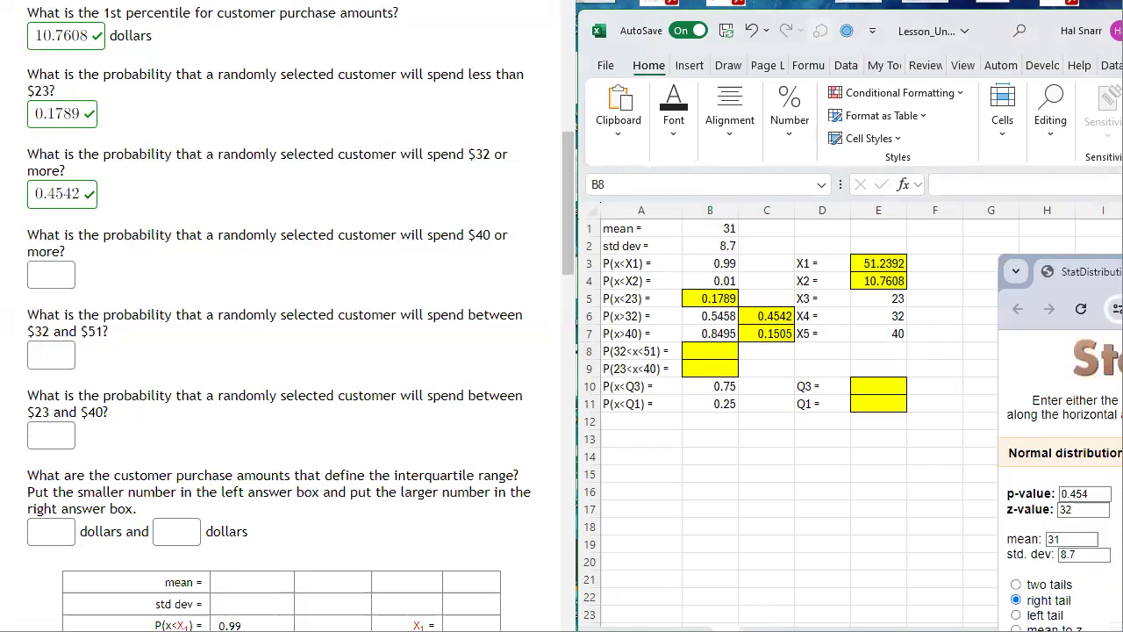
pyautogui.moveTo(1079, 271); pyautogui.dragTo(54, 68)
pyautogui.doubleClick(69, 309)
pyautogui.press('BackSpace')
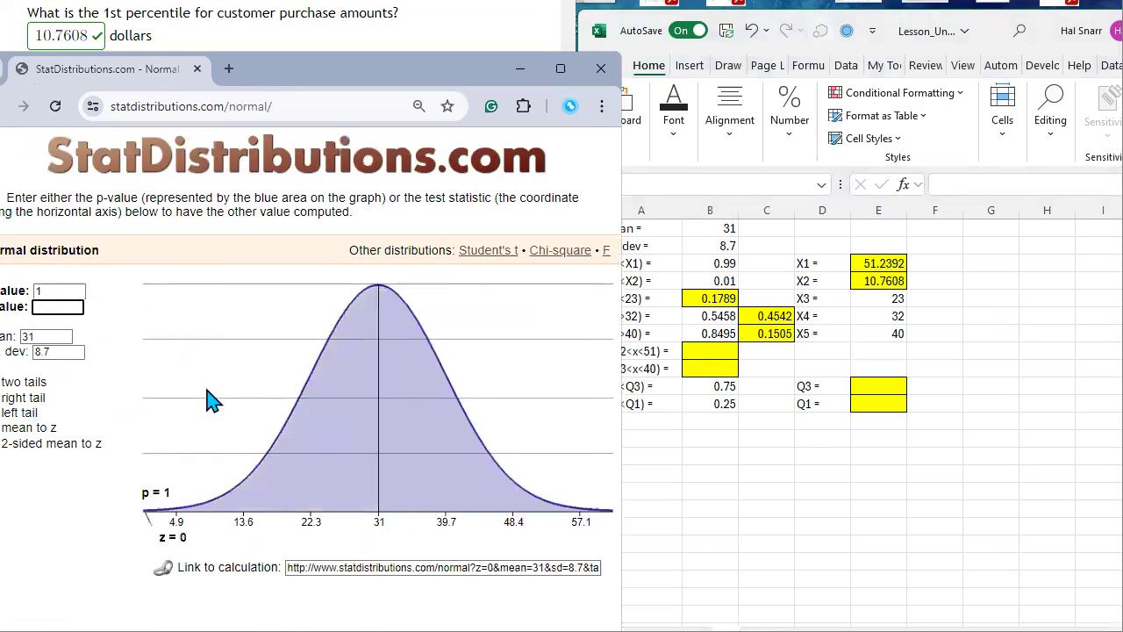
pyautogui.write('40')
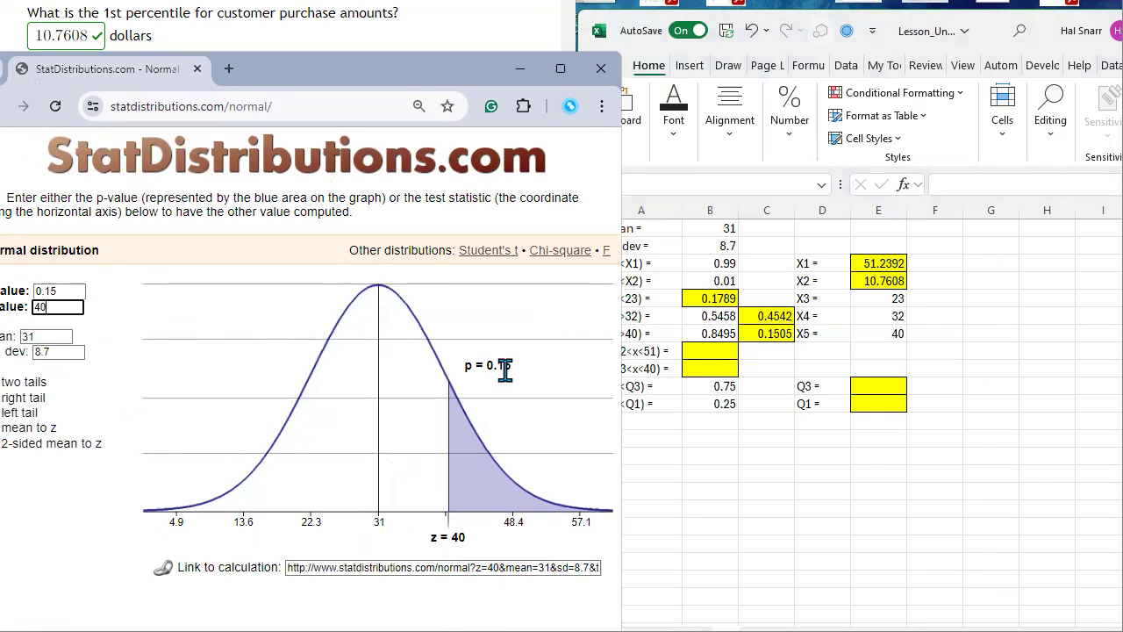
pyautogui.click(759, 332)
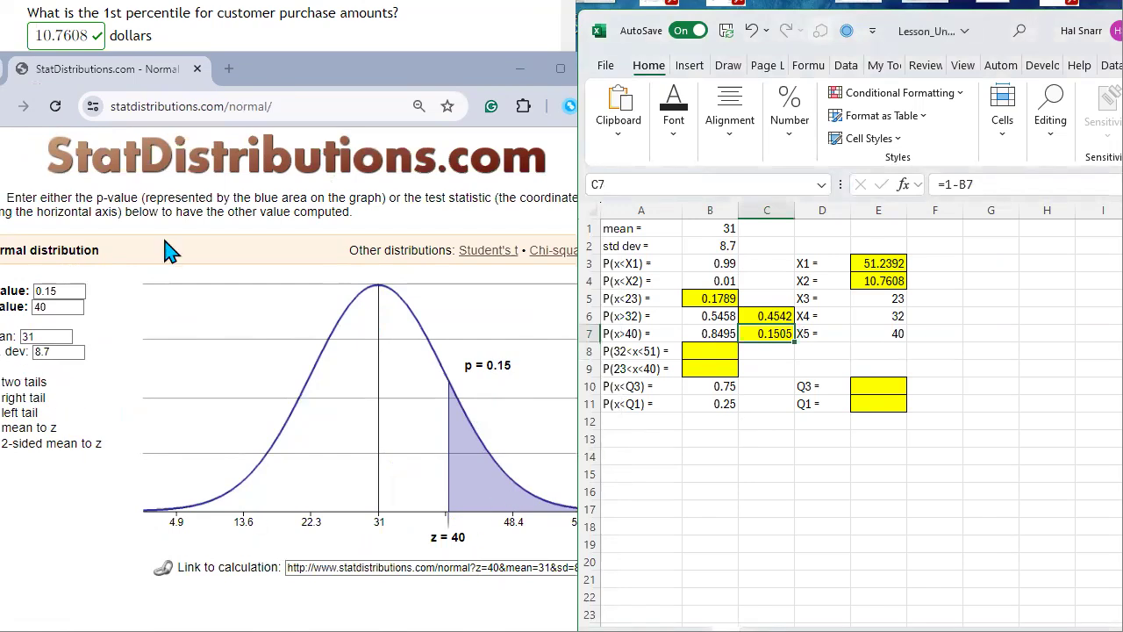
# - Show the left tail for z = 40 to compare with B7, and return to the right tail to compare with C7
pyautogui.click(275, 77)
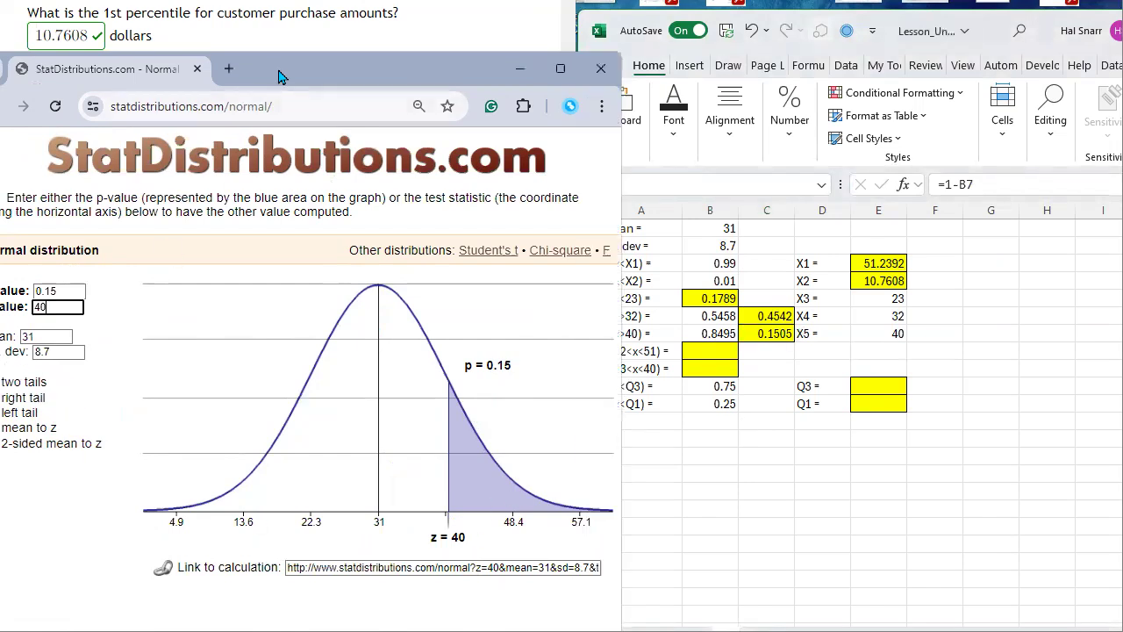
pyautogui.moveTo(279, 77); pyautogui.dragTo(302, 77)
pyautogui.click(14, 412)
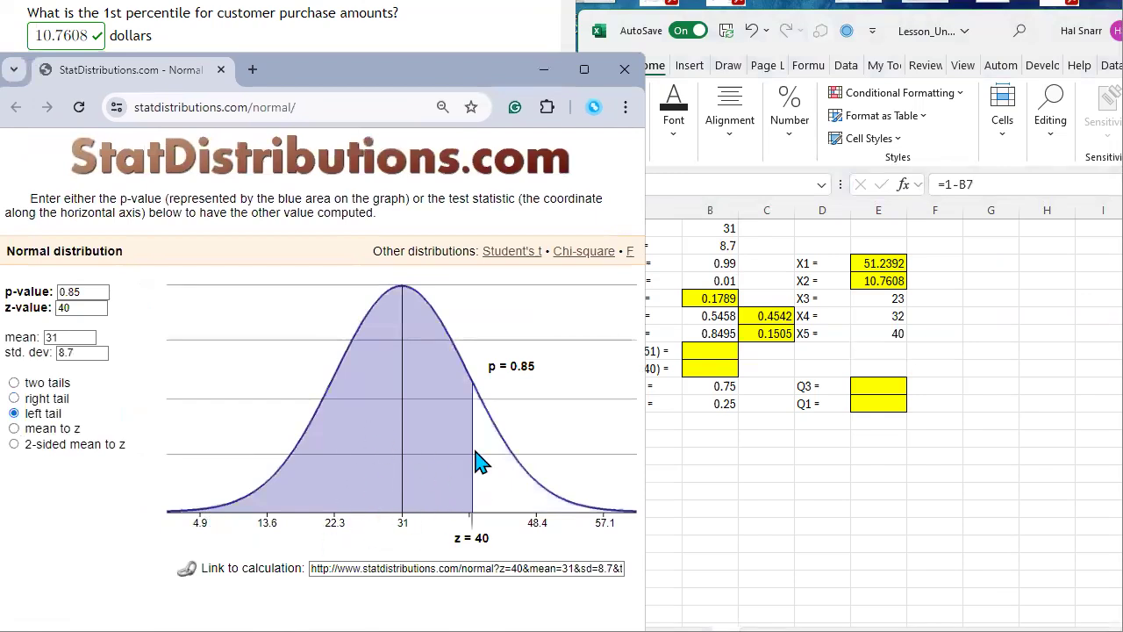
pyautogui.doubleClick(481, 538)
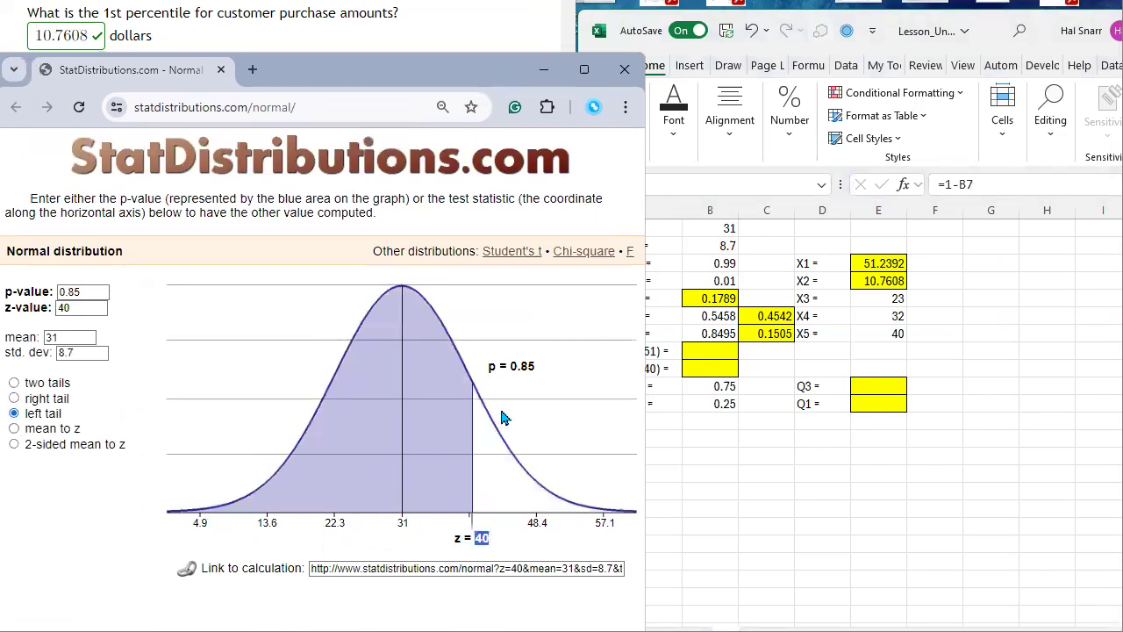
pyautogui.click(702, 333)
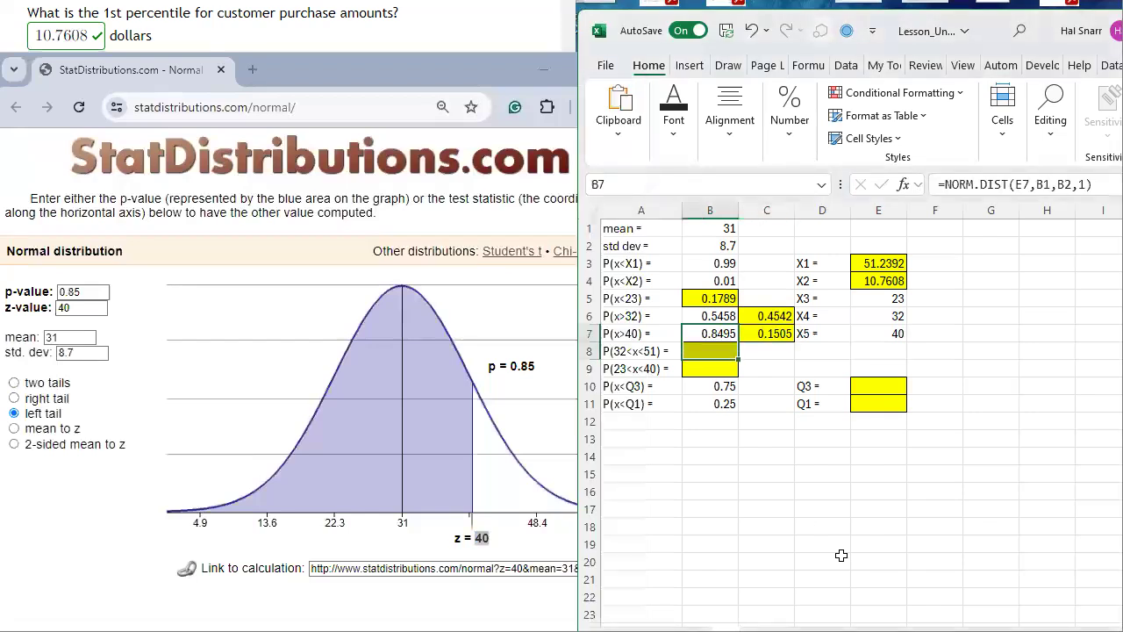
pyautogui.moveTo(719, 384); pyautogui.dragTo(720, 334)
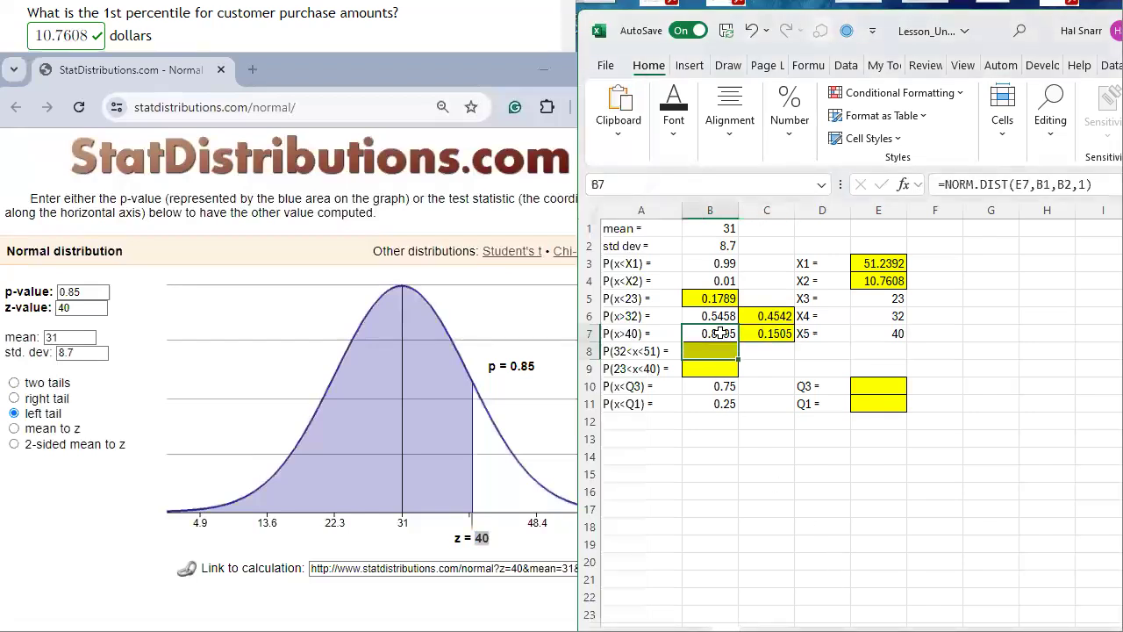
pyautogui.click(783, 334)
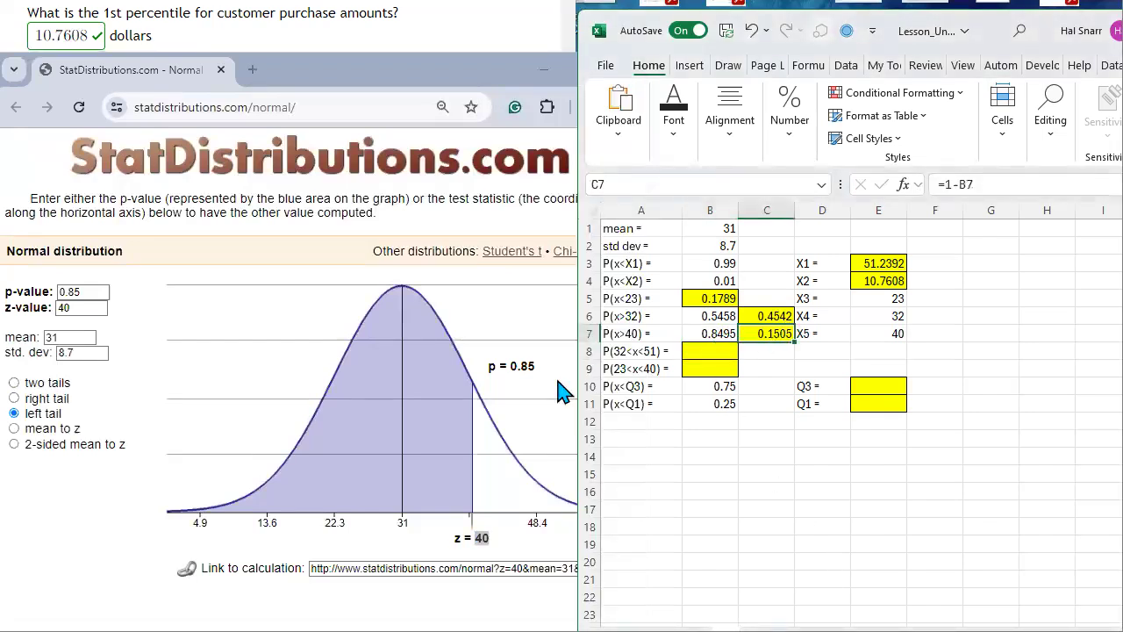
pyautogui.click(49, 399)
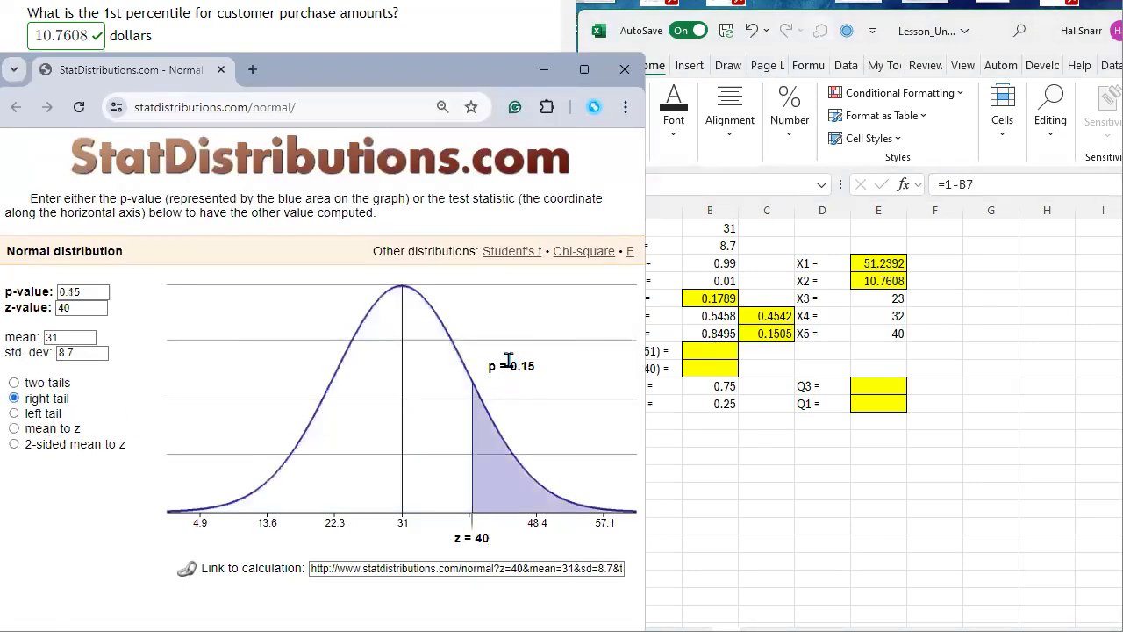
pyautogui.click(776, 335)
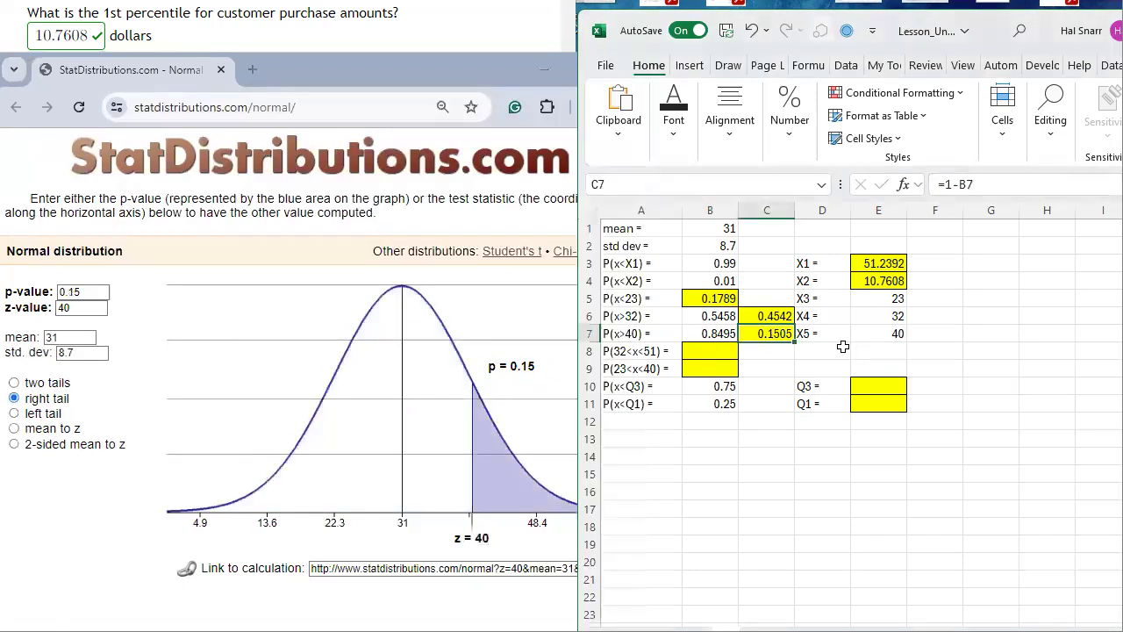
# - Move the StatDistributions.com window off the questions, copy C7 into the answer for spending $40 or more, and submit it
pyautogui.click(400, 81)
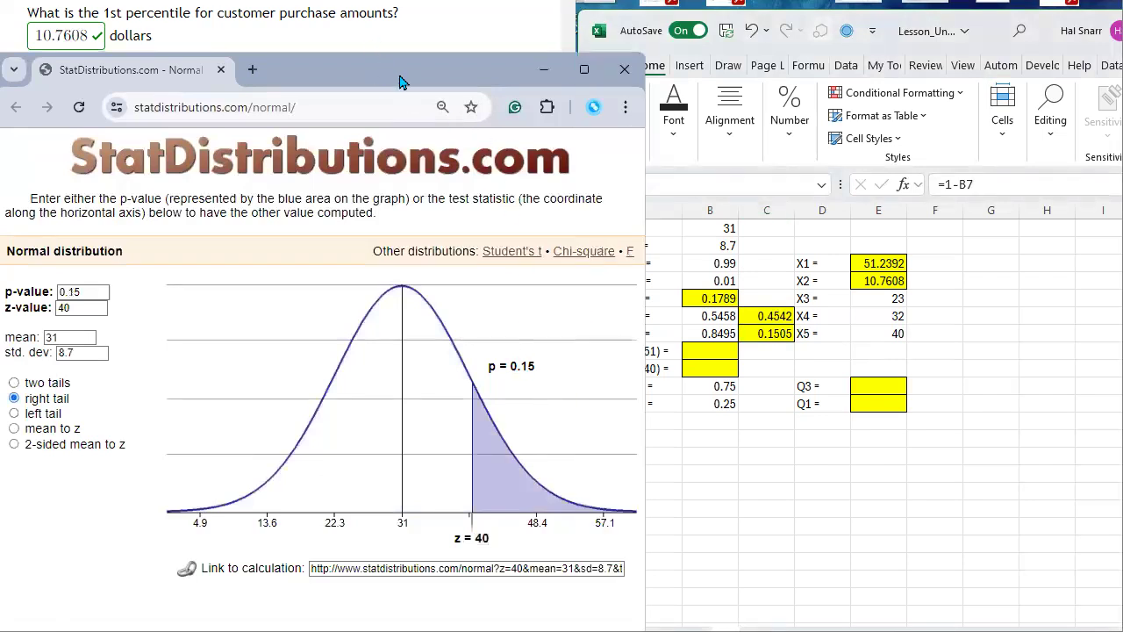
pyautogui.moveTo(399, 81); pyautogui.dragTo(883, 308)
pyautogui.click(786, 335)
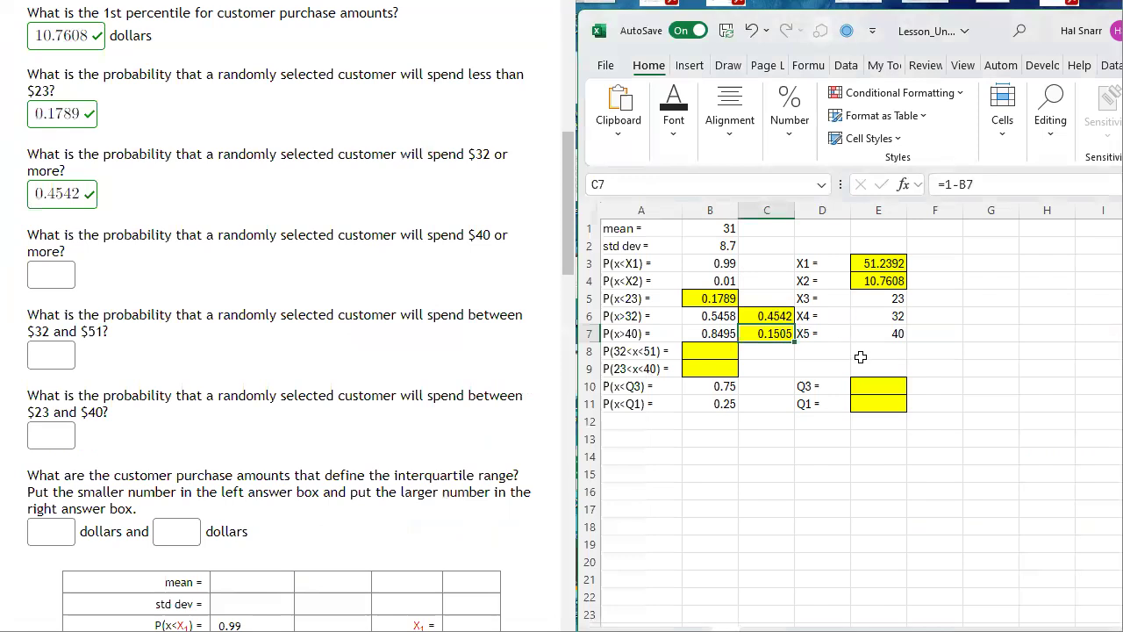
pyautogui.hotkey('ctrl', 'c')
pyautogui.click(49, 275)
pyautogui.hotkey('ctrl', 'v')
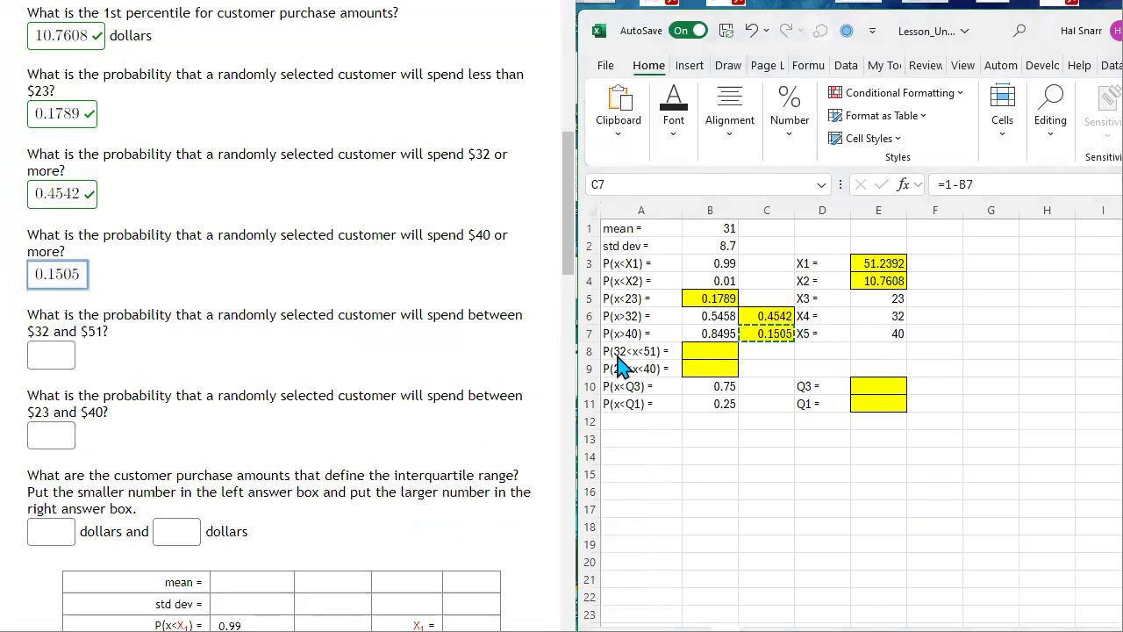
pyautogui.press('Return')
pyautogui.scroll(-5, 275, 401)
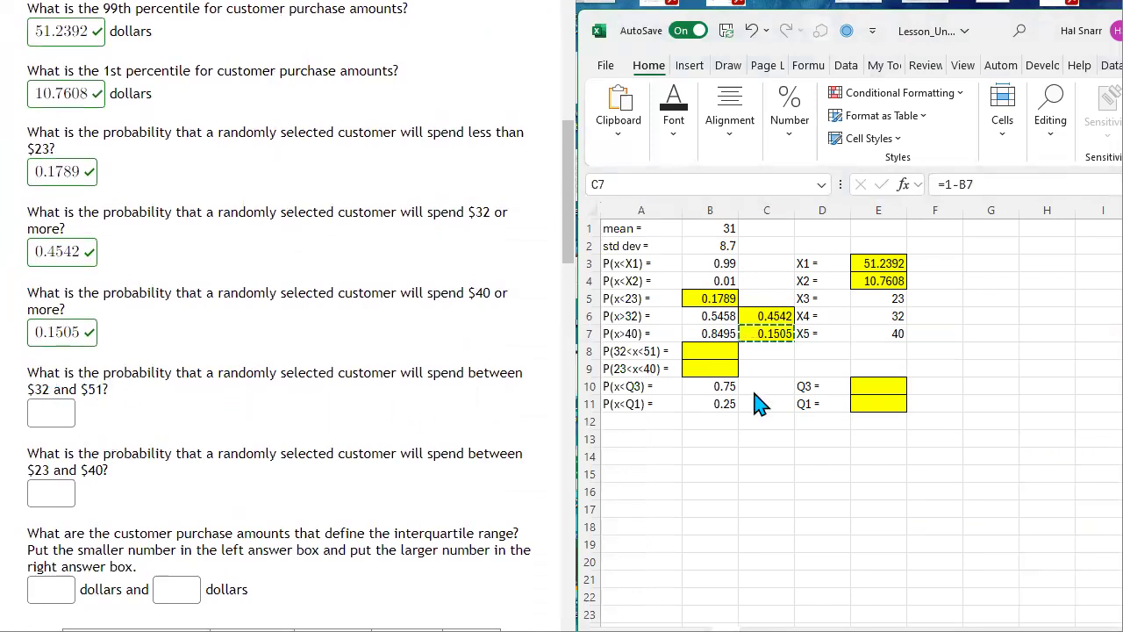
# - Enter the bounds for P(32<x<51) in row 8: 32 in E8 and 51 in F8
pyautogui.click(937, 351)
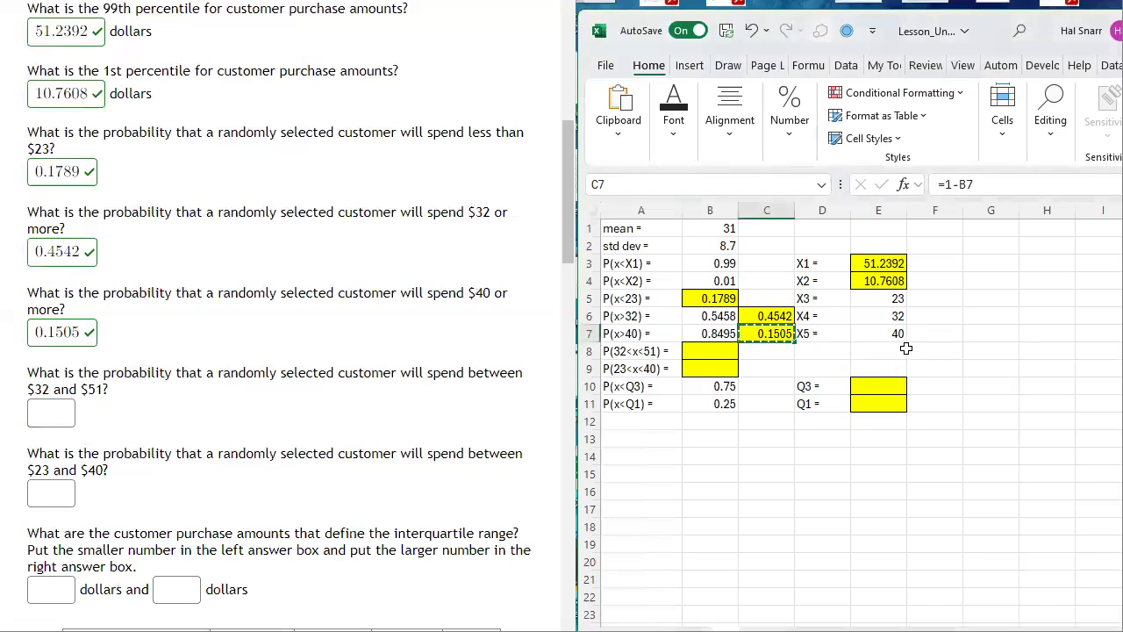
pyautogui.click(905, 349)
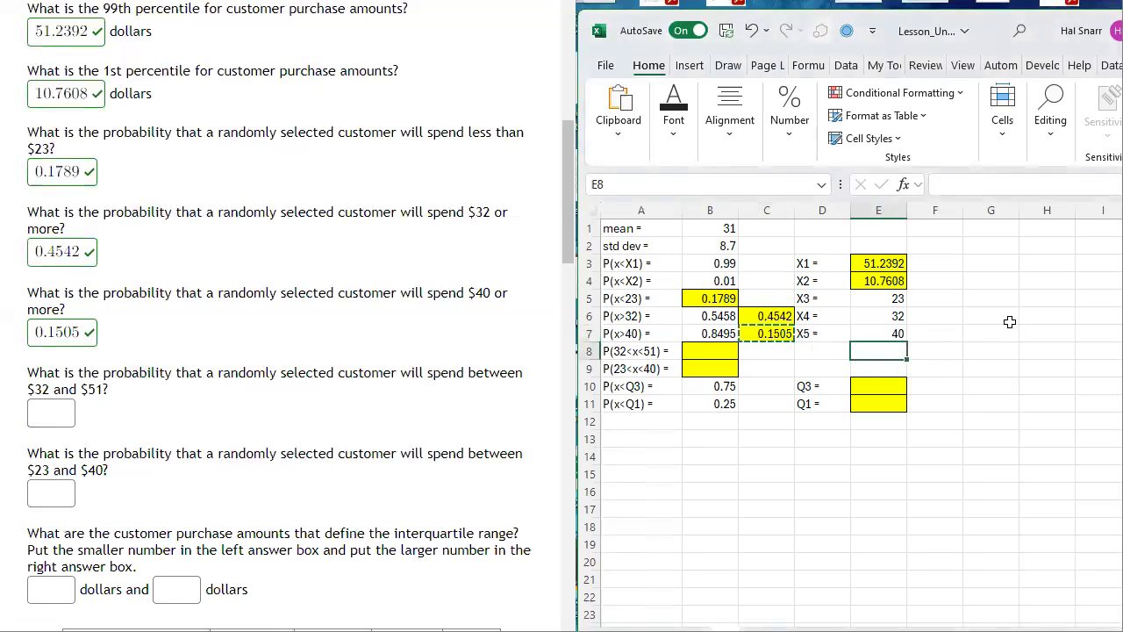
pyautogui.write('3')
pyautogui.press('Tab')
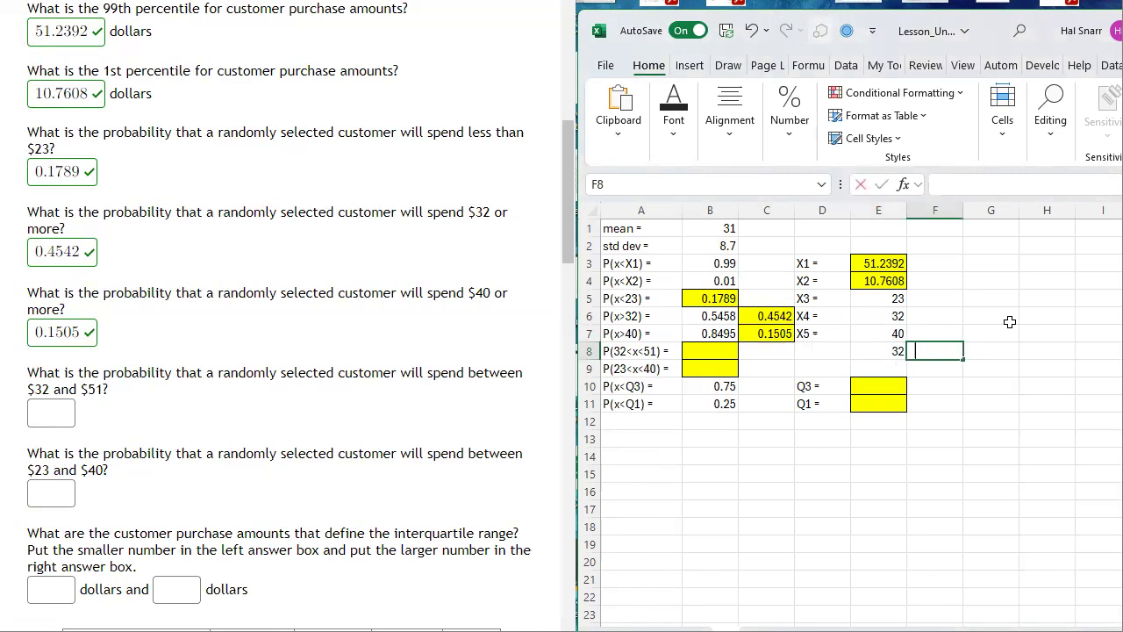
pyautogui.write('51')
# - Right-align the labels in column D
pyautogui.click(822, 210)
pyautogui.click(729, 114)
pyautogui.click(772, 223)
pyautogui.click(1013, 437)
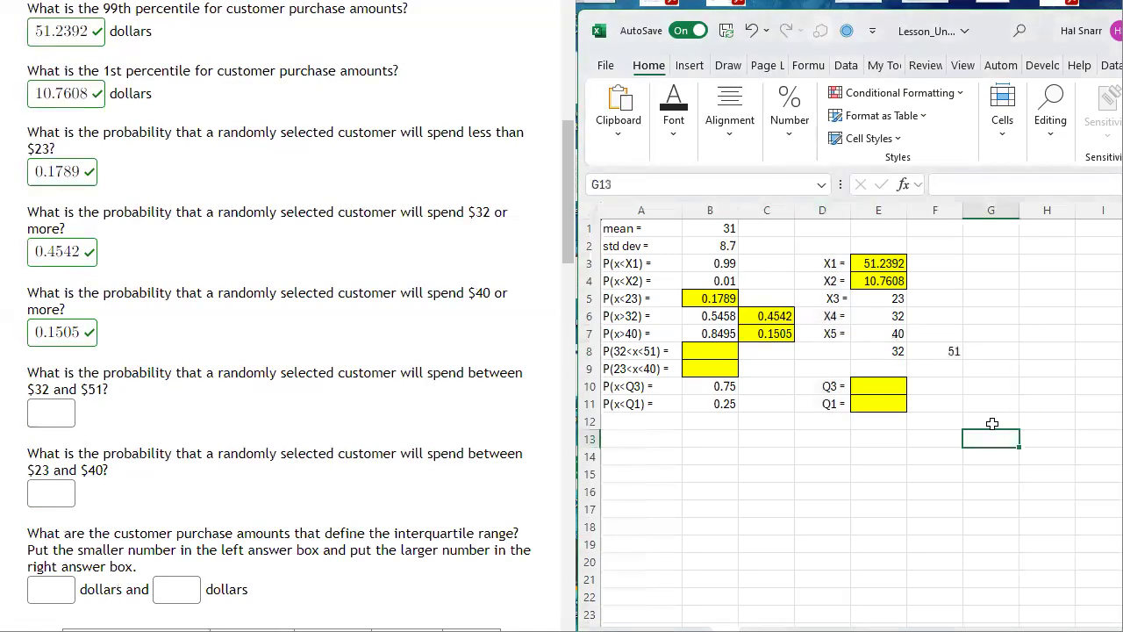
# - For the $32 to $51 question, show the left tail for z-value 51 on StatDistributions.com, with the whole graph in view
pyautogui.moveTo(934, 356)
pyautogui.mouseDown()
pyautogui.moveTo(888, 350)
pyautogui.moveTo(953, 351)
pyautogui.mouseUp()
pyautogui.click(1045, 331)
pyautogui.moveTo(32, 390); pyautogui.dragTo(108, 389)
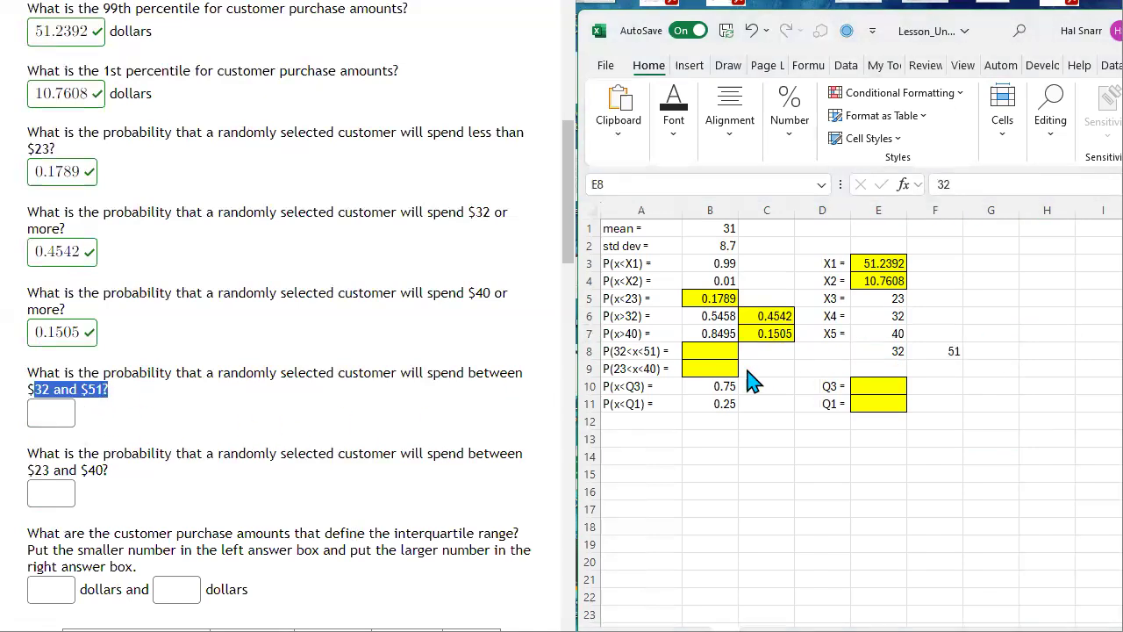
pyautogui.hotkey('alt', 'Tab')
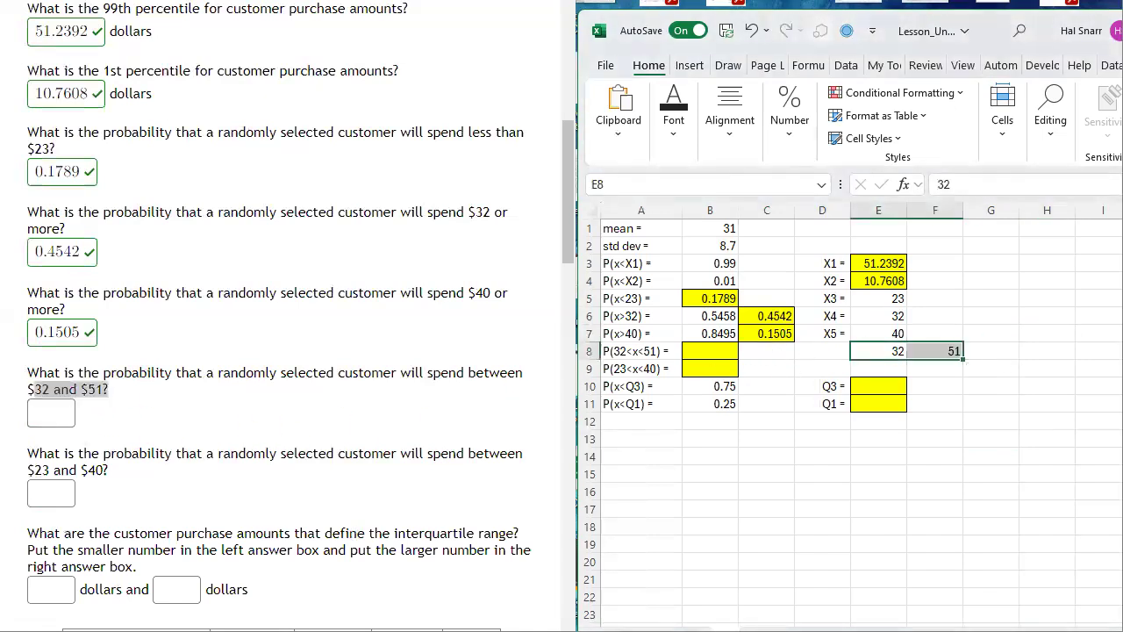
pyautogui.hotkey('alt', 'Tab')
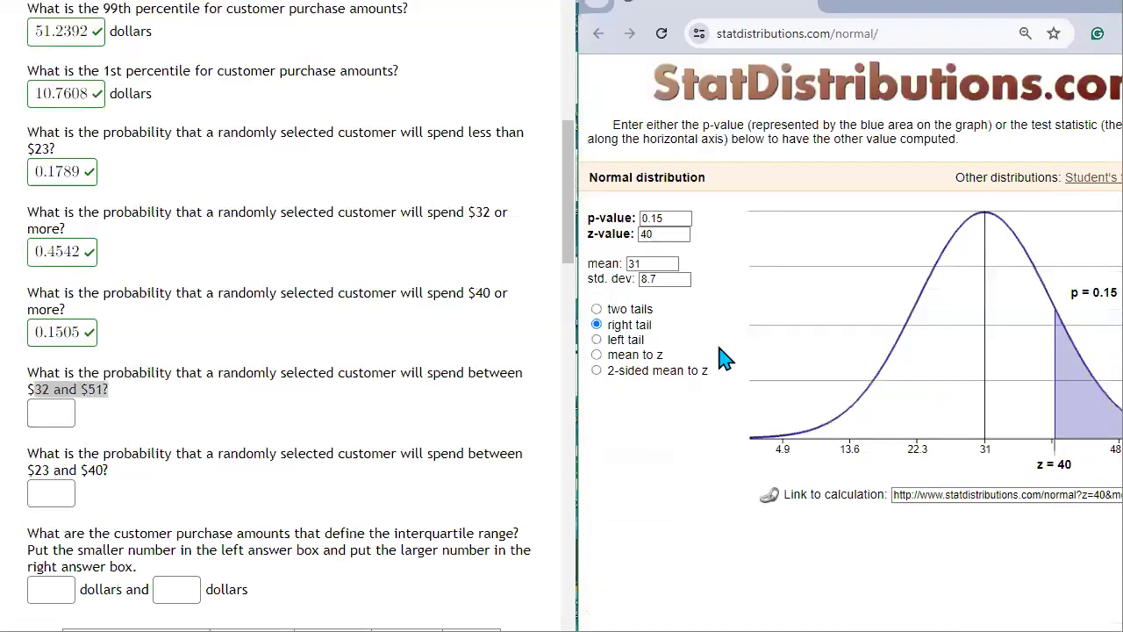
pyautogui.click(596, 340)
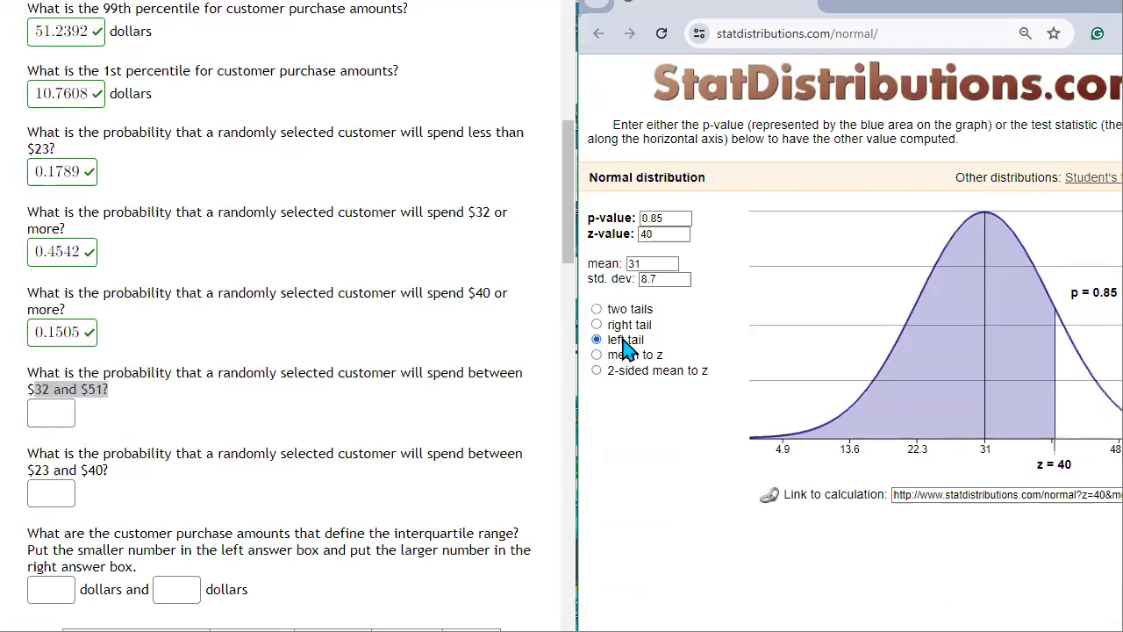
pyautogui.click(654, 233)
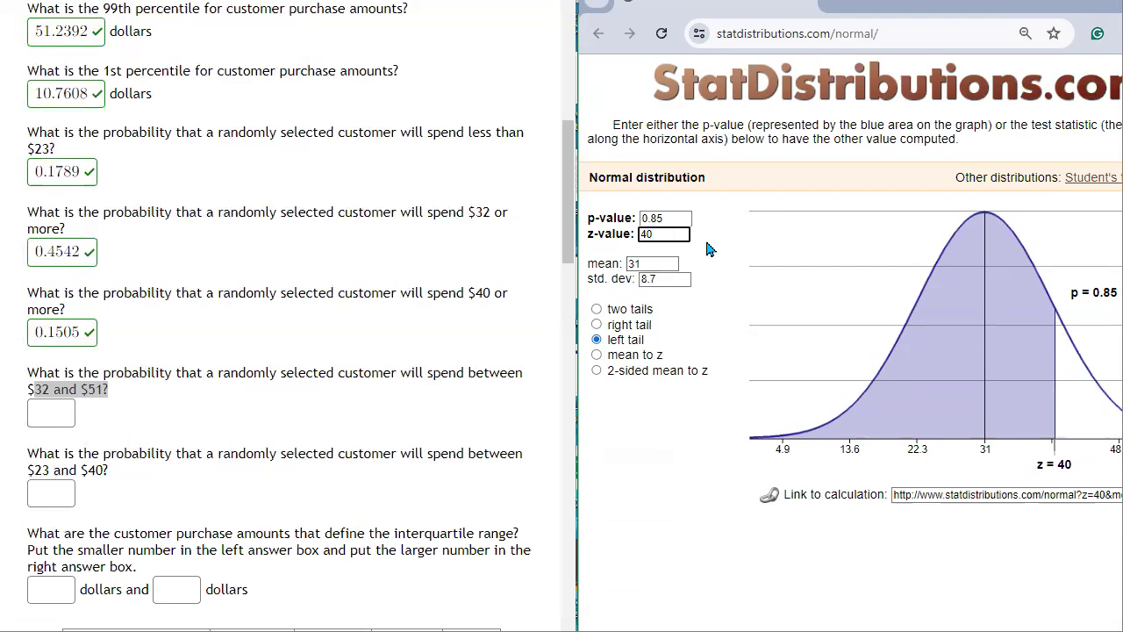
pyautogui.press('BackSpace')
pyautogui.press('BackSpace')
pyautogui.write('51')
pyautogui.moveTo(1031, 19); pyautogui.dragTo(938, 32)
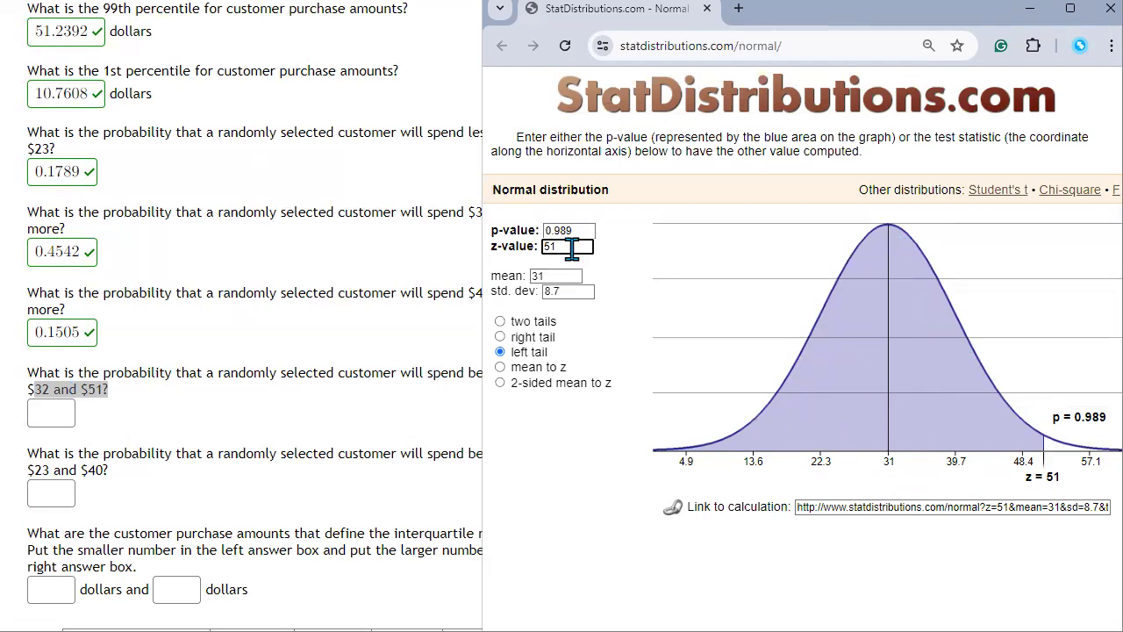
# - Set the z-value to 32 to examine the left-tail area for P(x<32)
pyautogui.press('BackSpace')
pyautogui.press('BackSpace')
pyautogui.write('32')
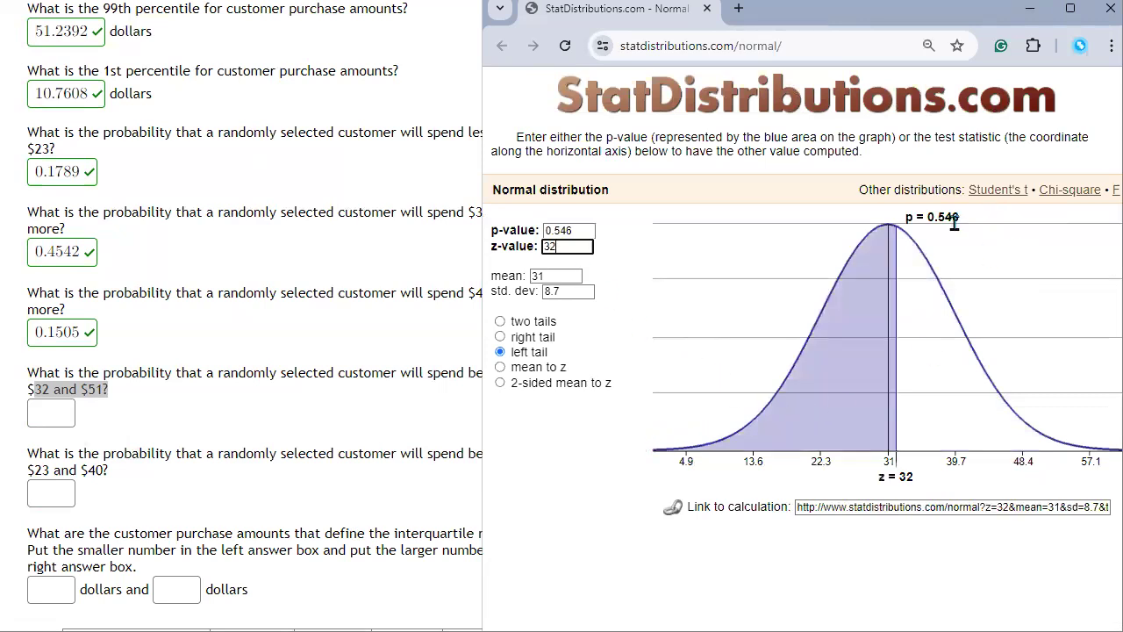
# - Switch to the Excel workbook and enter =NORM.DIST(F8,B1,B2,1) in D8 for the upper bound of P(32<x<51)
pyautogui.hotkey('alt', 'Tab')
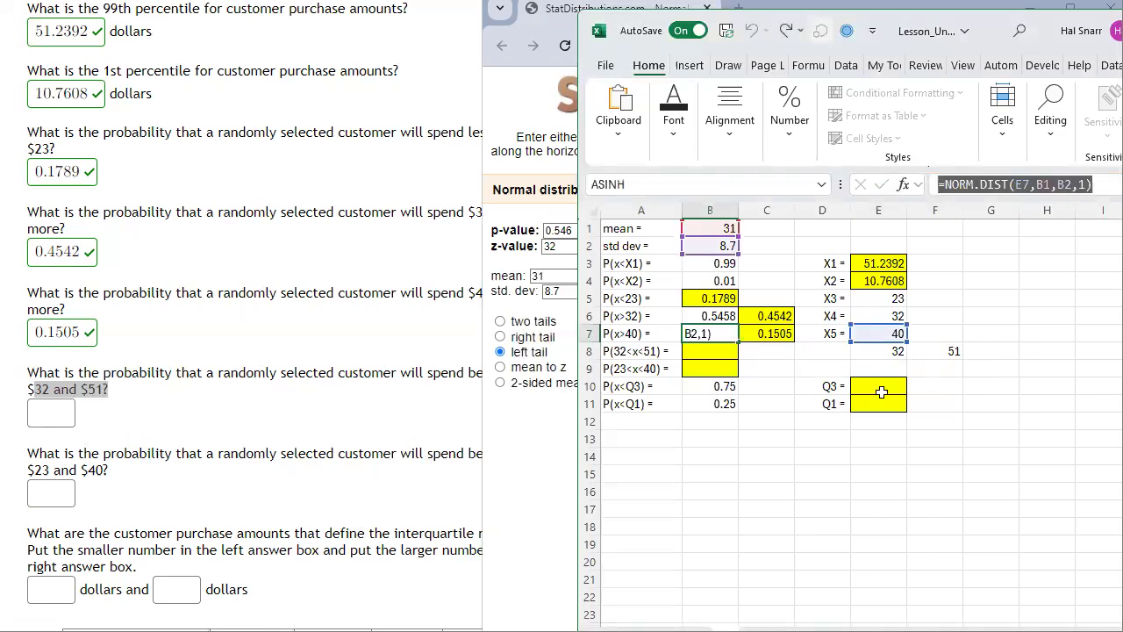
pyautogui.press('Return')
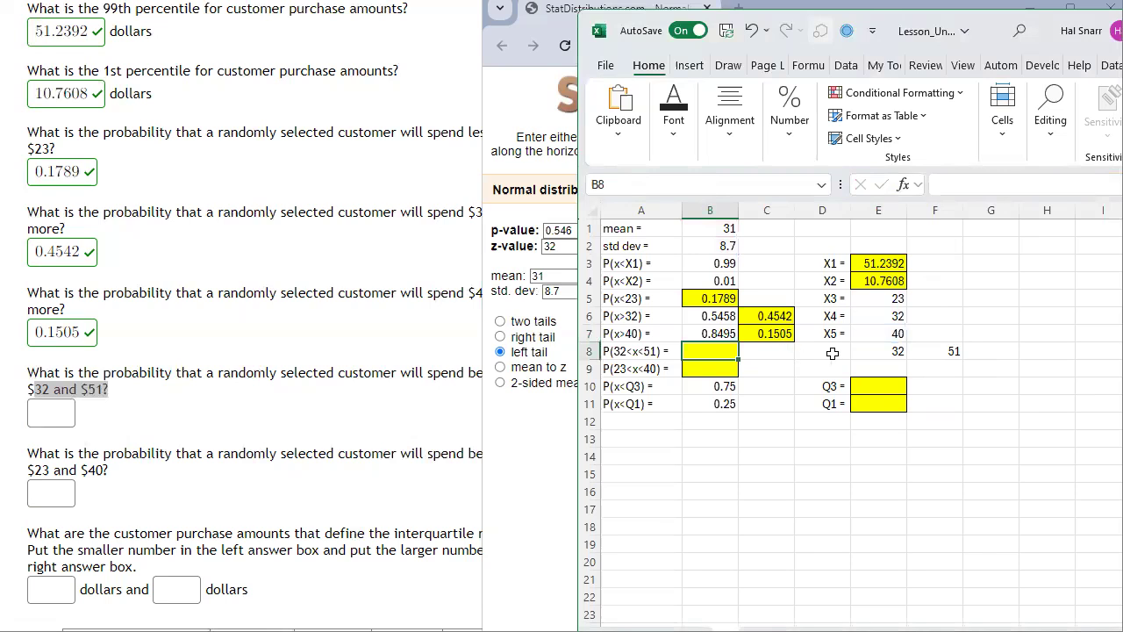
pyautogui.press('F2')
pyautogui.write('=NORM.DIST(E7,B1,B2,1)')
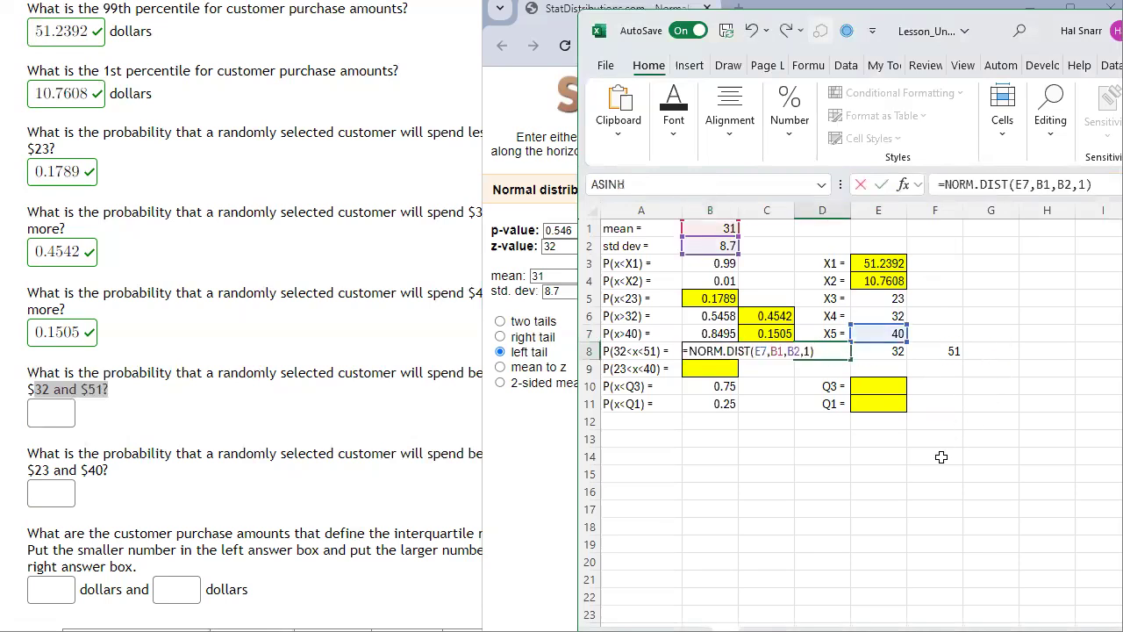
pyautogui.moveTo(882, 348); pyautogui.dragTo(944, 361)
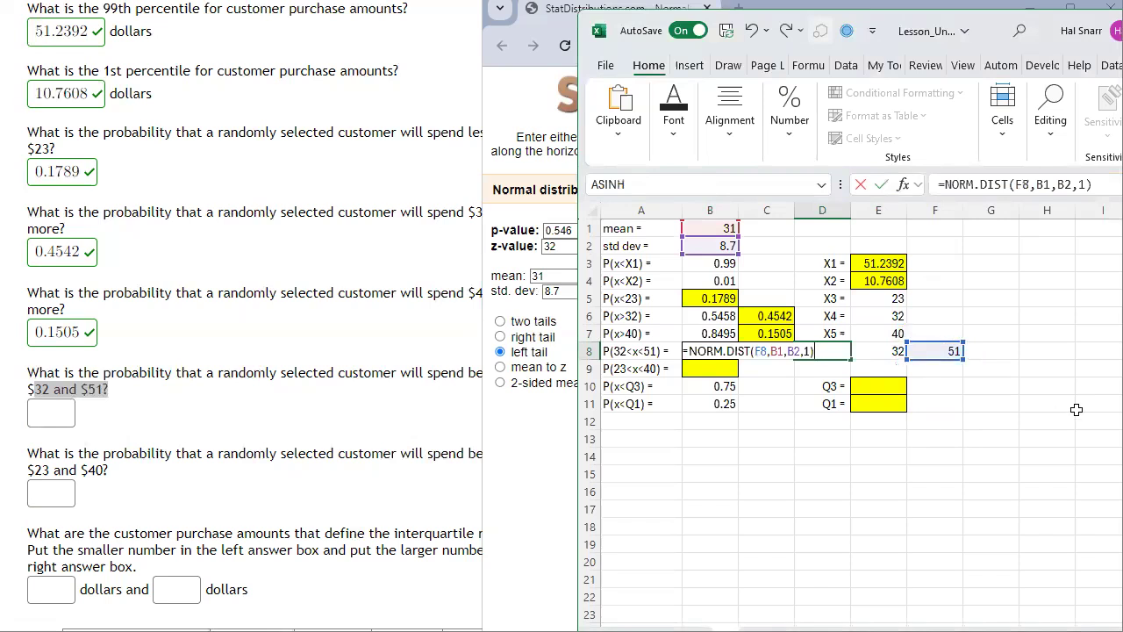
pyautogui.press('Return')
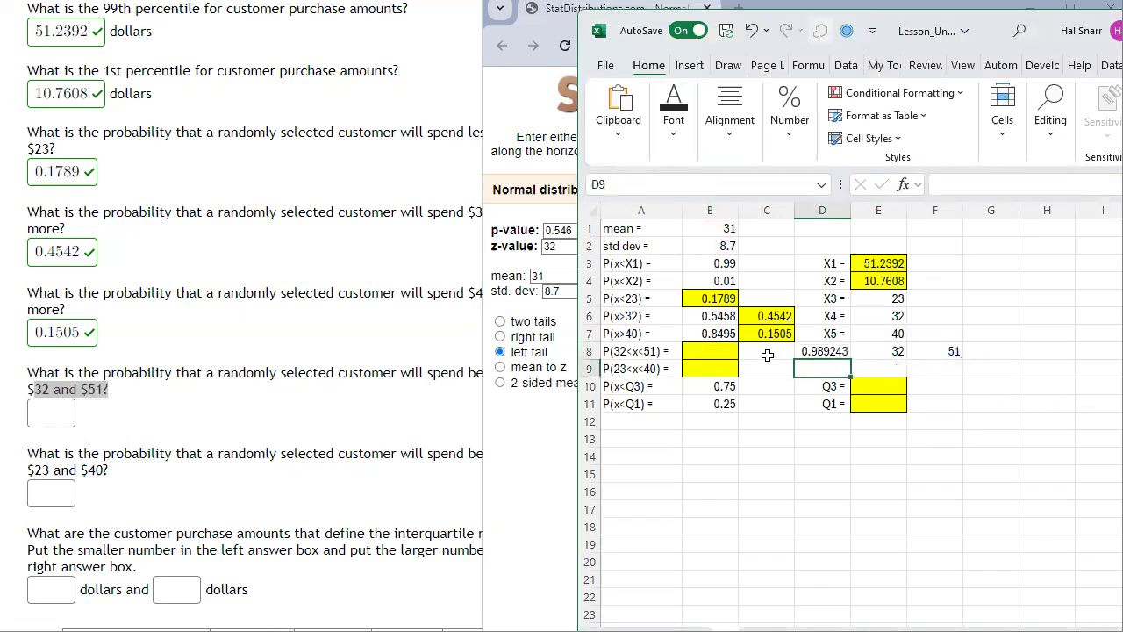
# - Enter =NORM.DIST(E8,B1,B2,1) in C8 for the lower bound of P(32<x<51)
pyautogui.doubleClick(776, 351)
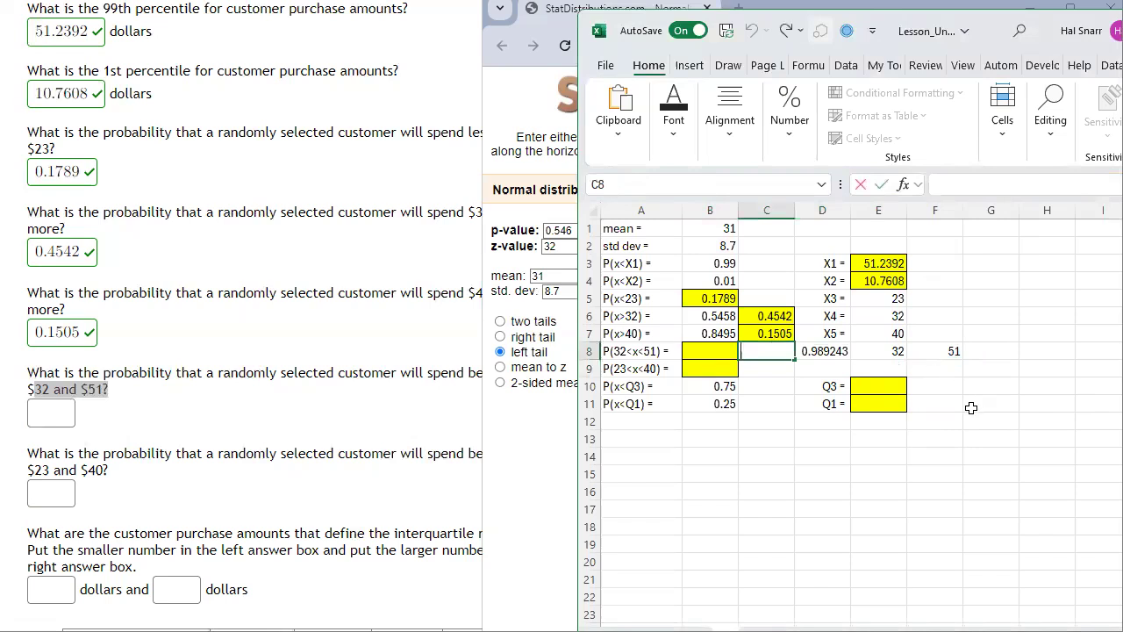
pyautogui.write('=NORM.DIST(E7,B1,B2,1)')
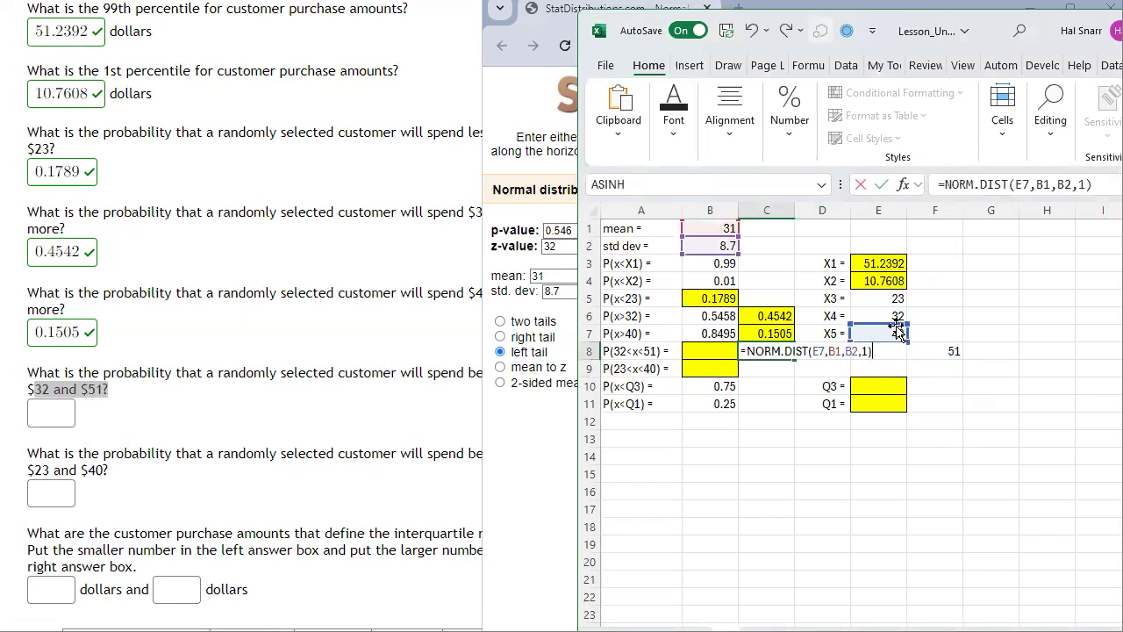
pyautogui.click(897, 351)
pyautogui.press('Return')
# - Format cells B8:D8 to show four decimal places
pyautogui.moveTo(823, 351); pyautogui.dragTo(710, 351)
pyautogui.click(789, 109)
pyautogui.click(888, 211)
pyautogui.click(888, 211)
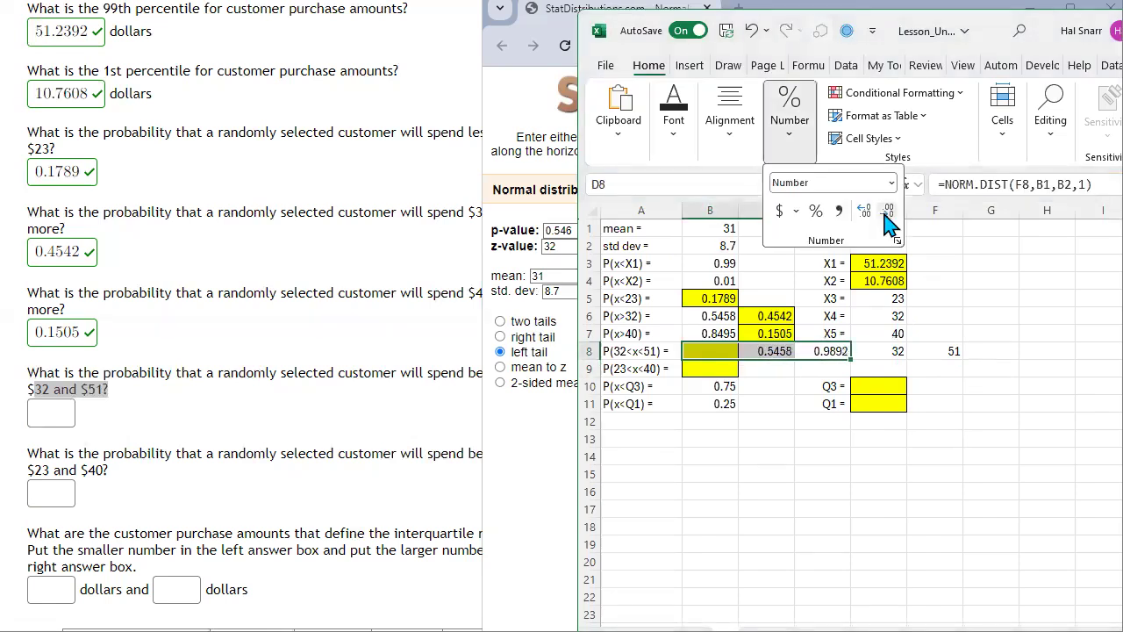
pyautogui.click(990, 463)
pyautogui.click(992, 454)
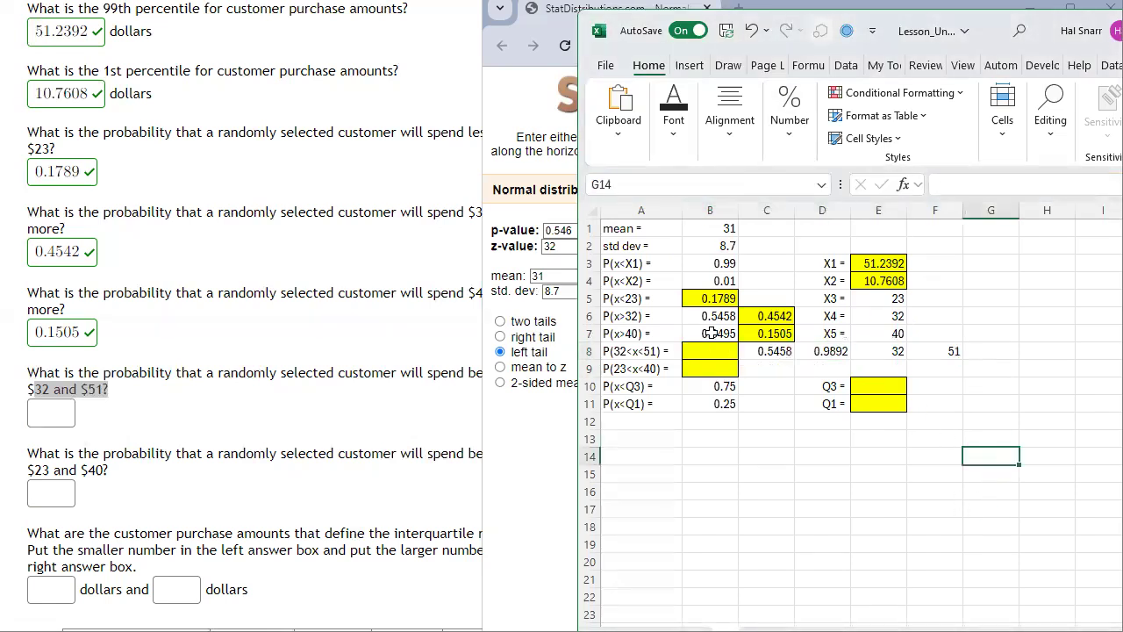
pyautogui.click(774, 353)
pyautogui.click(853, 351)
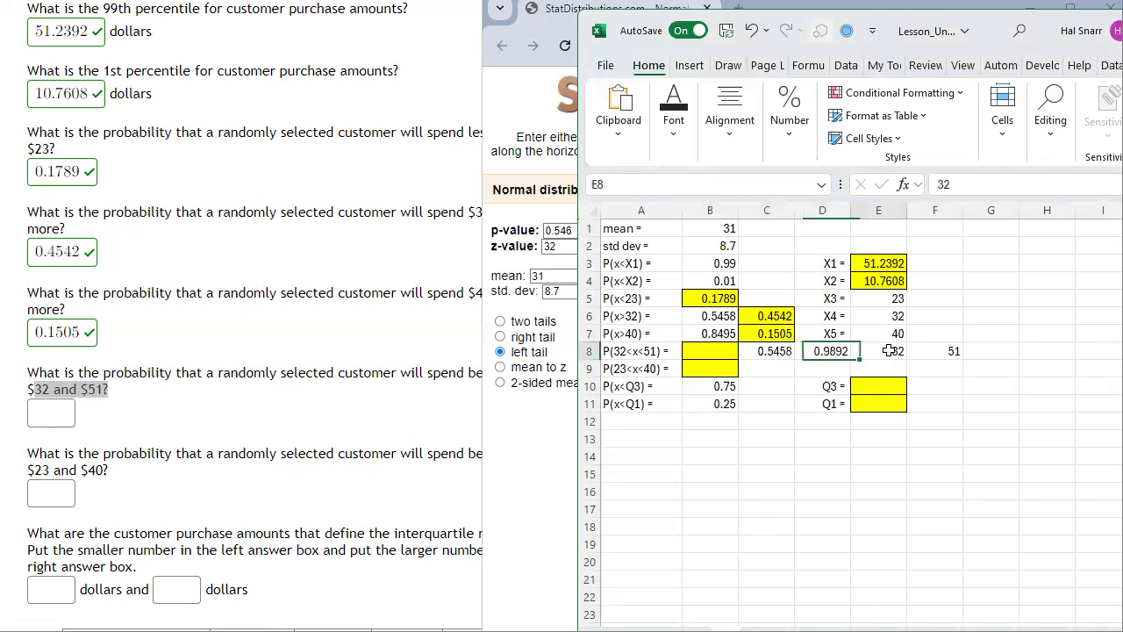
pyautogui.click(836, 351)
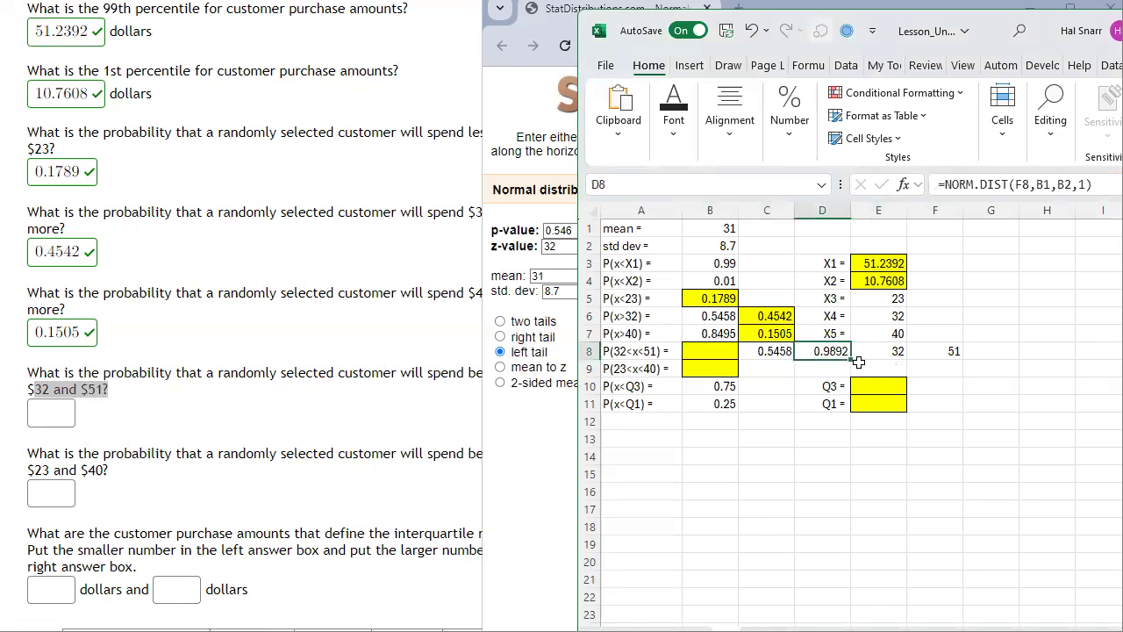
pyautogui.click(934, 351)
pyautogui.moveTo(815, 353); pyautogui.dragTo(767, 351)
pyautogui.moveTo(887, 351); pyautogui.dragTo(962, 350)
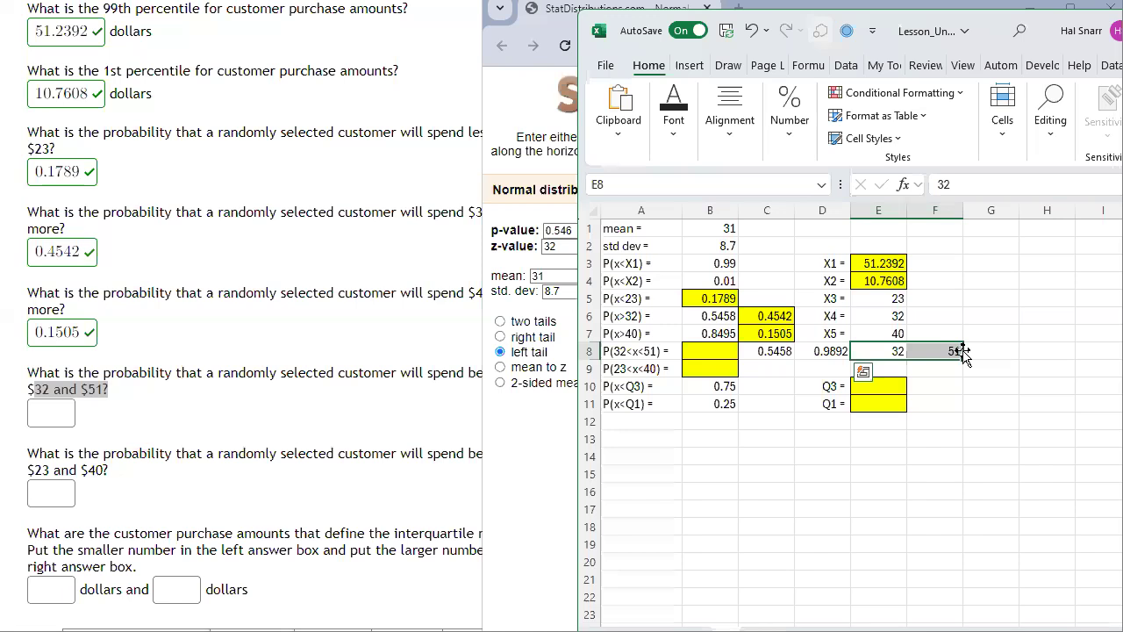
# - Enter =D8-C8 in B8 to calculate P(32<x<51)
pyautogui.click(701, 354)
pyautogui.write('=')
pyautogui.press('Right')
pyautogui.press('Right')
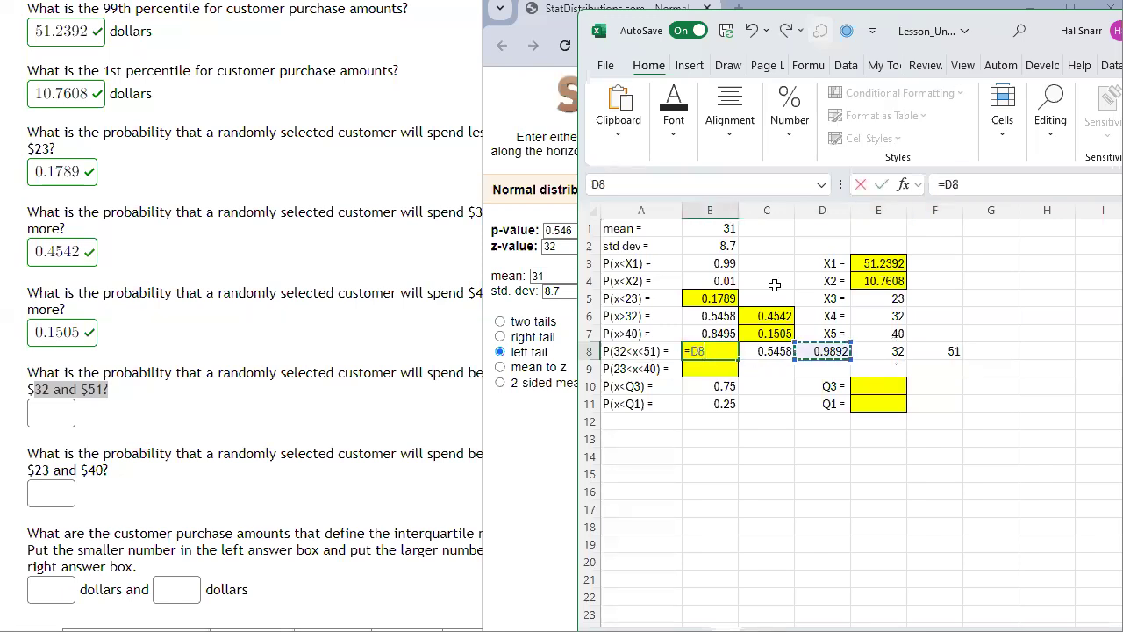
pyautogui.write('-')
pyautogui.press('Right')
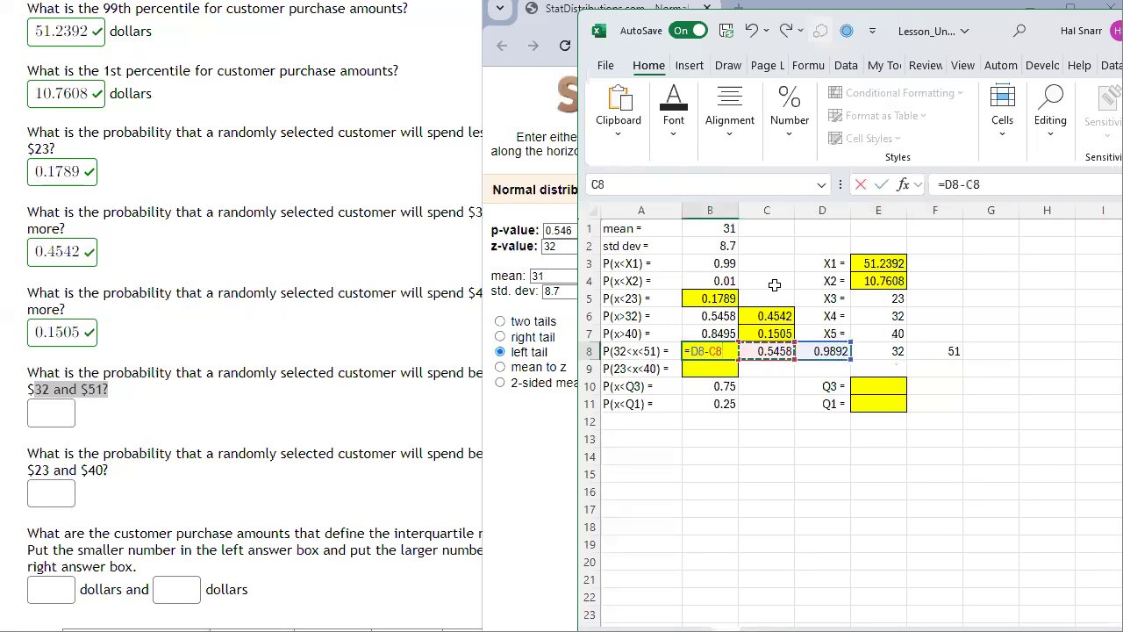
pyautogui.press('Return')
pyautogui.press('Down')
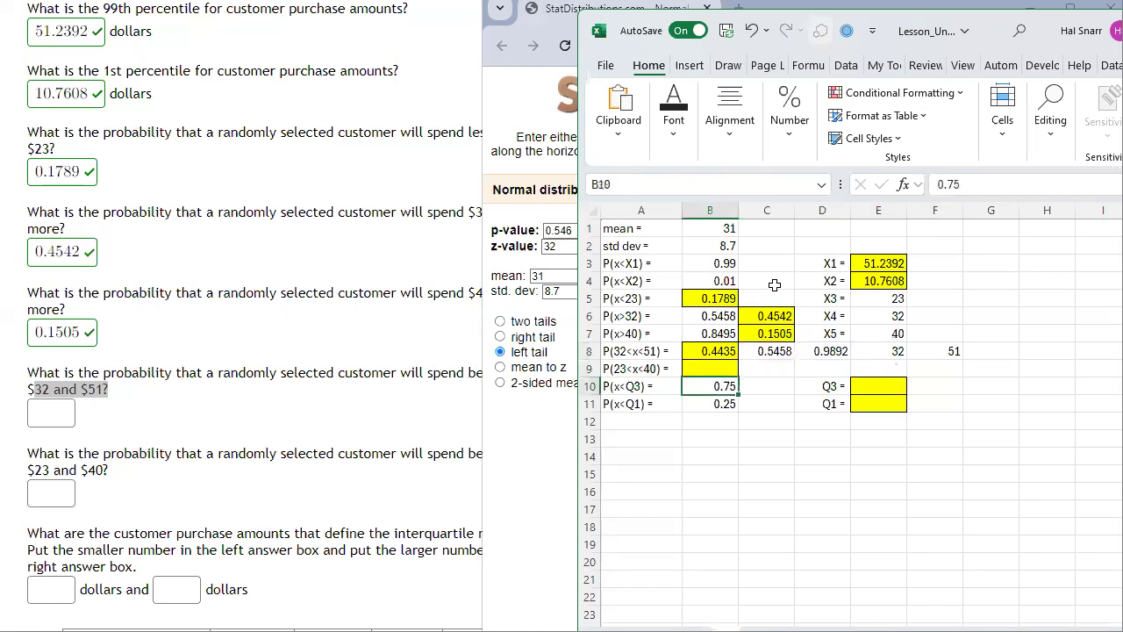
# - Copy C8:F8 down to row 9 and set the P(23<x<40) bounds to 23 in E9 and 40 in F9
pyautogui.moveTo(760, 351); pyautogui.dragTo(965, 378)
pyautogui.click(936, 369)
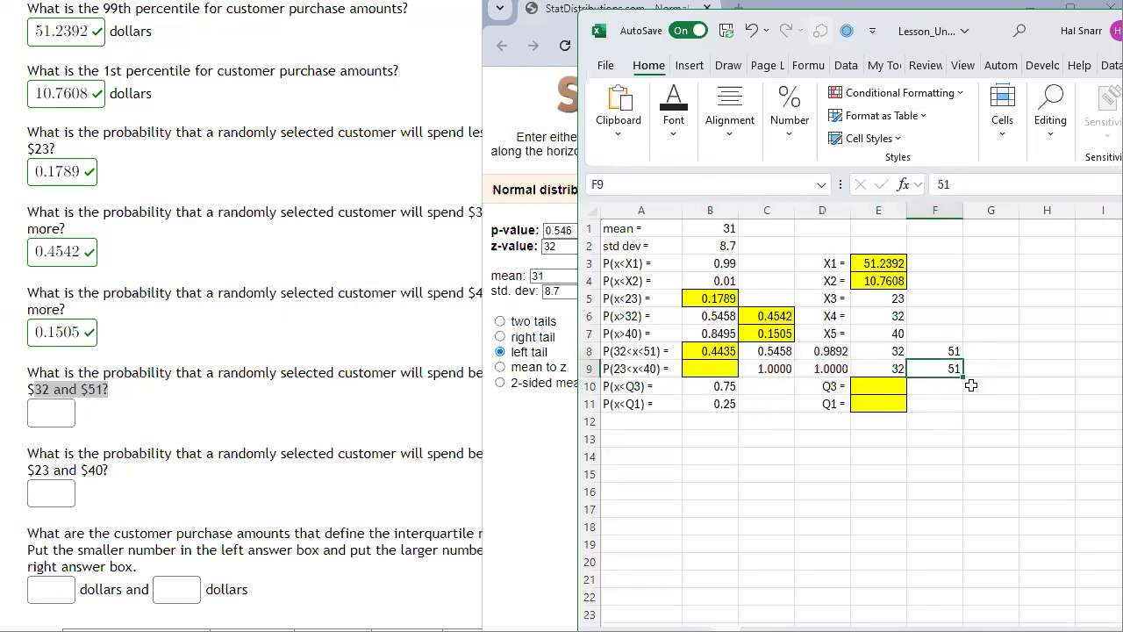
pyautogui.write('40')
pyautogui.press('Left')
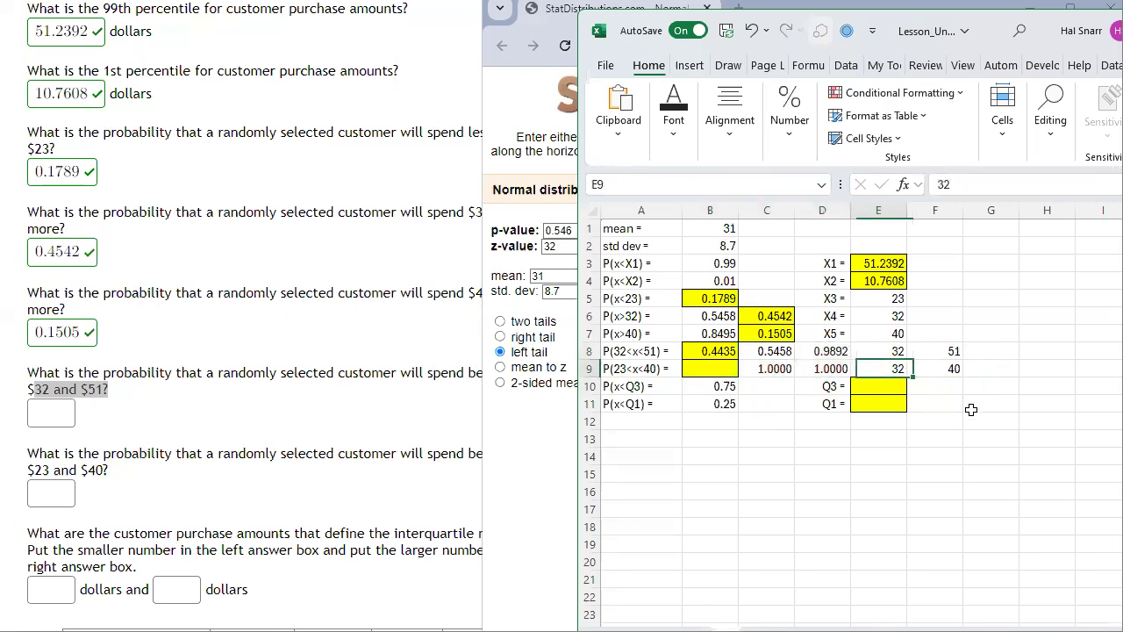
pyautogui.write('23')
pyautogui.press('Return')
# - Enter =D9-C9 in B9 to calculate P(23<x<40)
pyautogui.press('Up')
pyautogui.press('Left')
pyautogui.press('Left')
pyautogui.press('Left')
pyautogui.press('Left')
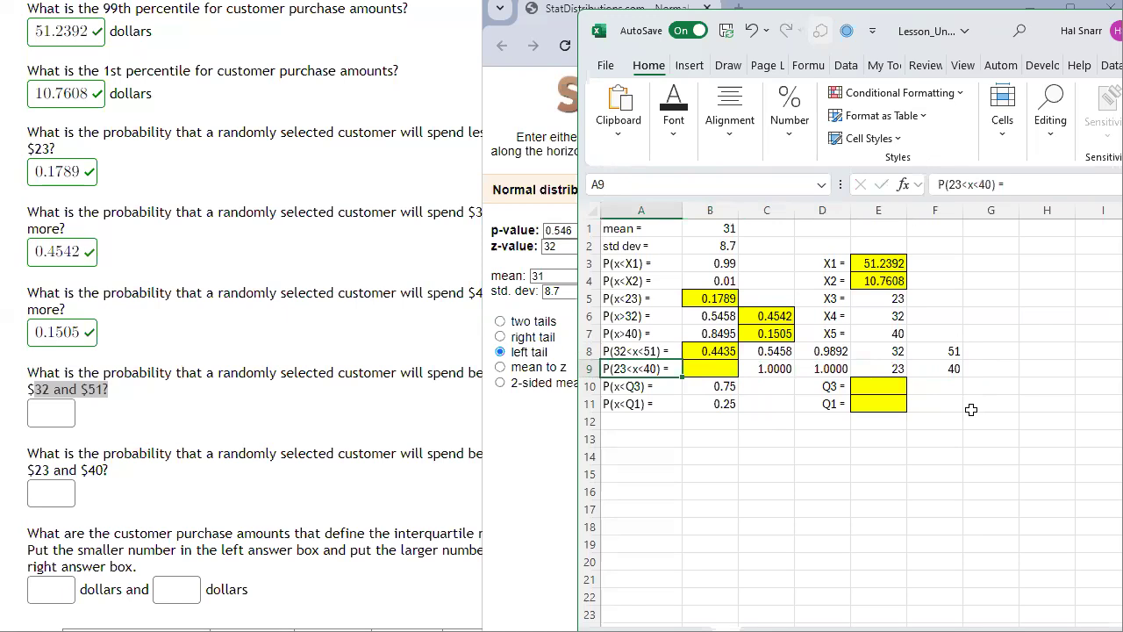
pyautogui.press('Right')
pyautogui.press('Right')
pyautogui.press('Left')
pyautogui.press('Left')
pyautogui.press('Up')
pyautogui.press('Right')
pyautogui.press('Down')
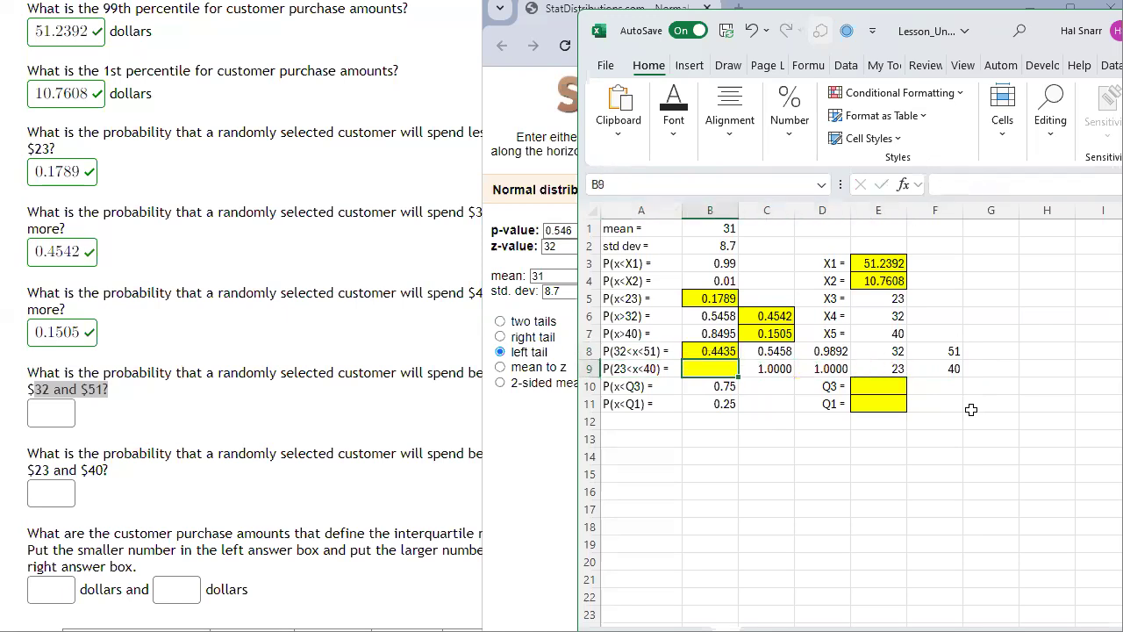
pyautogui.write('=')
pyautogui.press('Right')
pyautogui.press('Right')
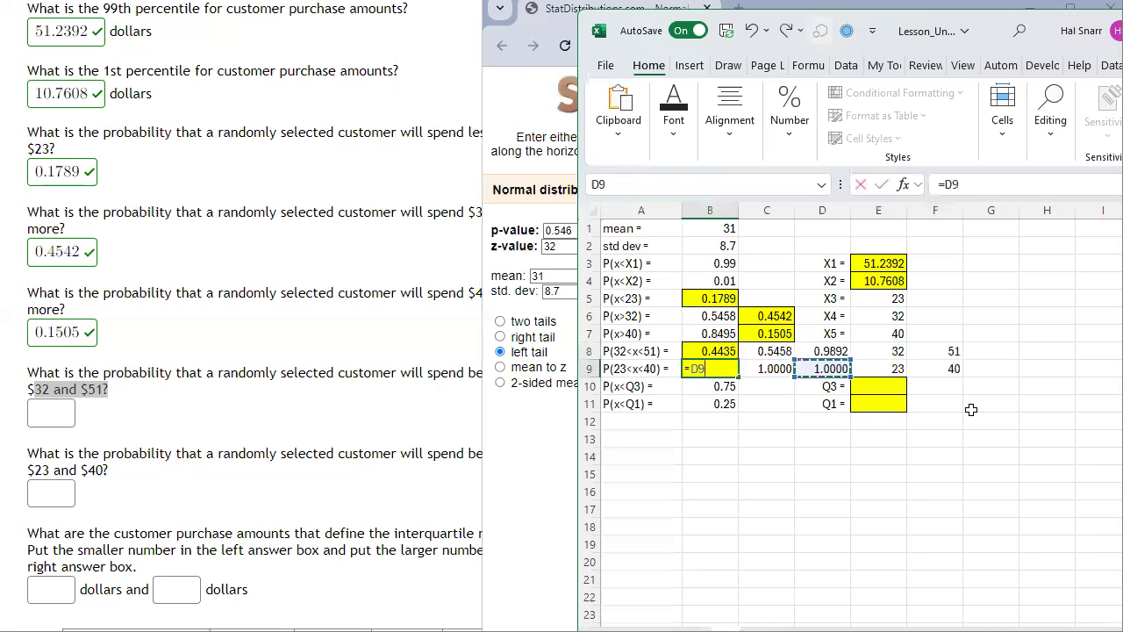
pyautogui.write('-')
pyautogui.press('Right')
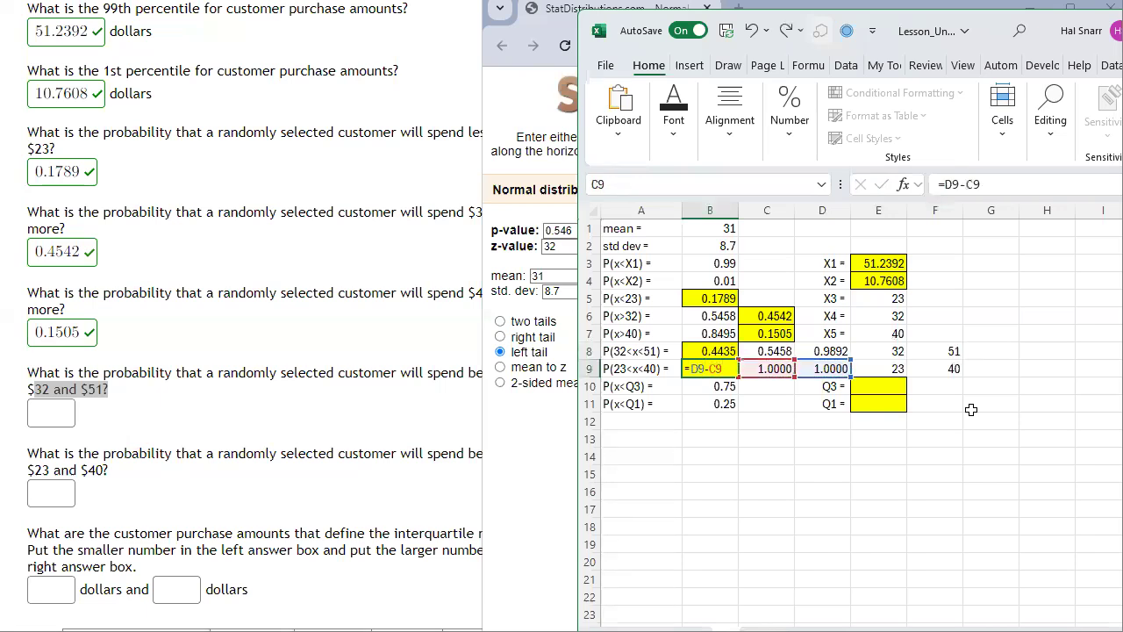
pyautogui.press('Return')
pyautogui.press('Down')
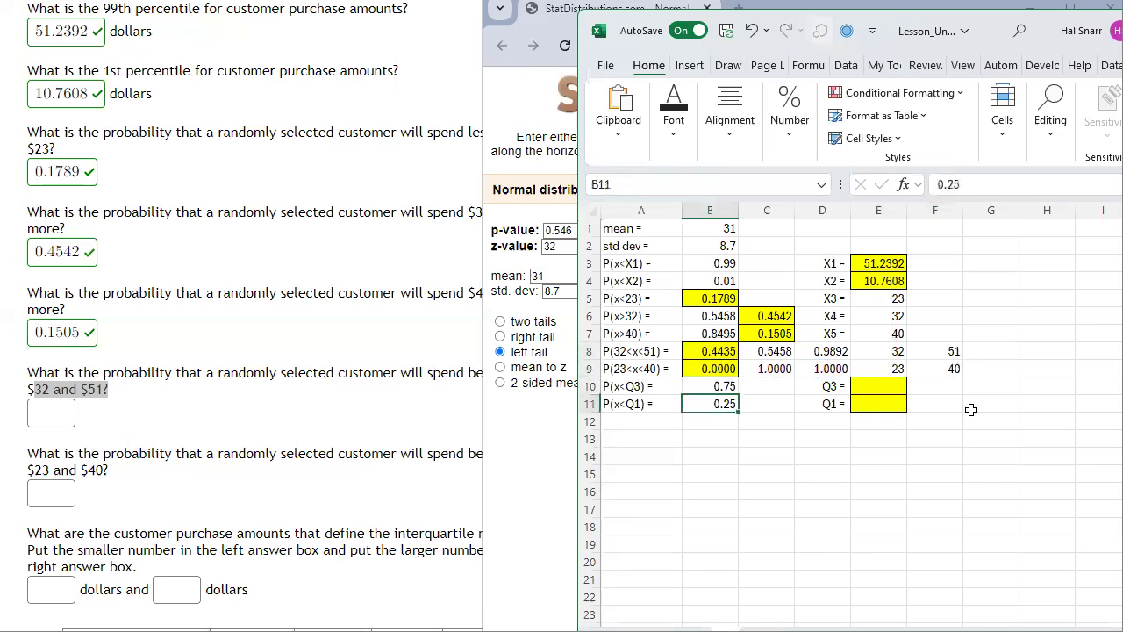
# - Correct the NORM.DIST formulas in D9 and C9 so the mean refers to B1 and the standard deviation to B2
pyautogui.doubleClick(836, 367)
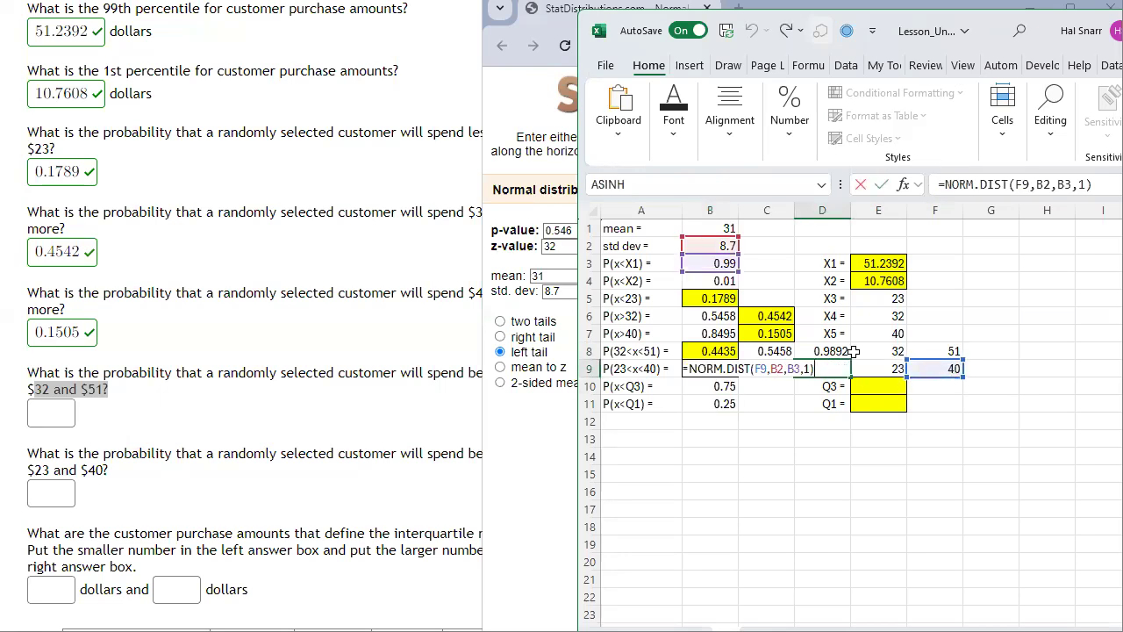
pyautogui.moveTo(717, 246)
pyautogui.mouseDown()
pyautogui.moveTo(717, 229)
pyautogui.moveTo(718, 254)
pyautogui.mouseUp()
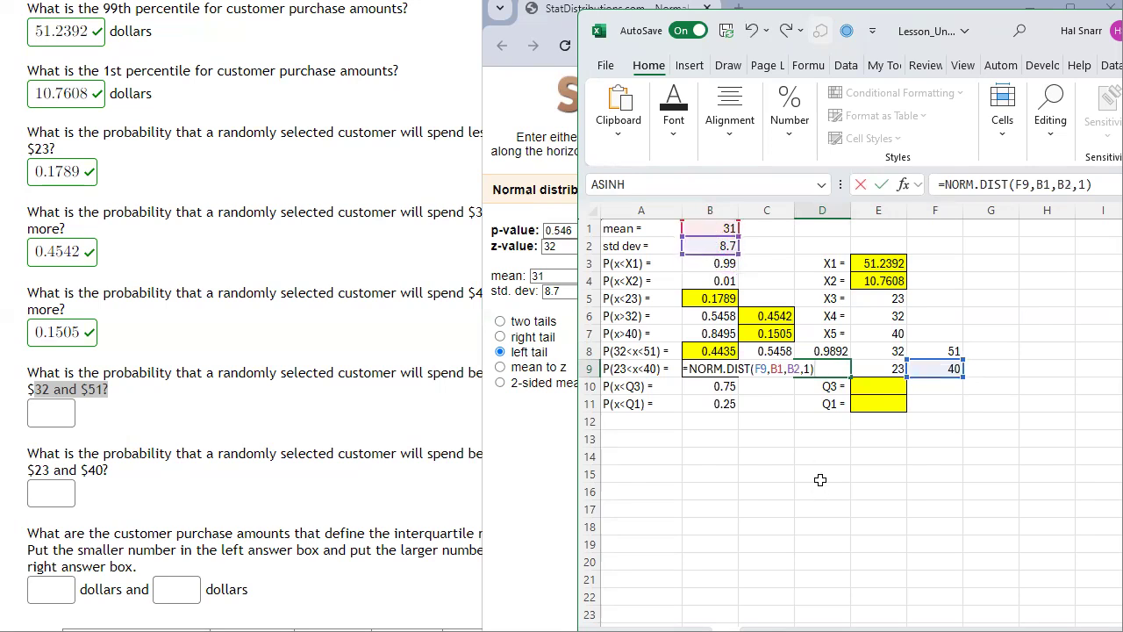
pyautogui.press('Return')
pyautogui.click(833, 370)
pyautogui.doubleClick(766, 369)
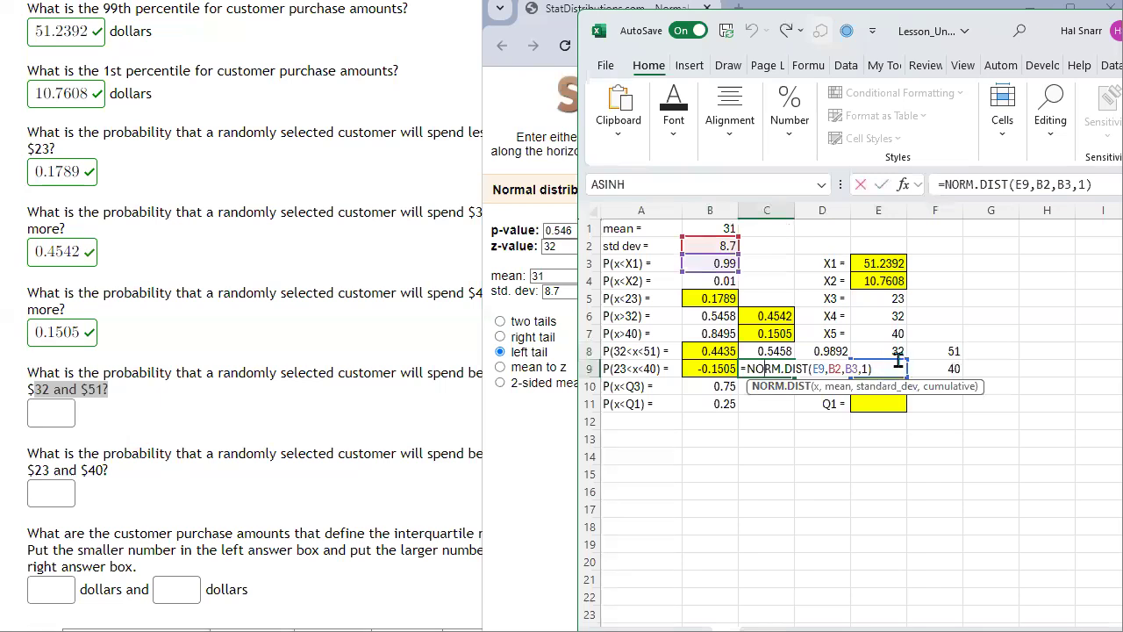
pyautogui.moveTo(715, 262); pyautogui.dragTo(715, 246)
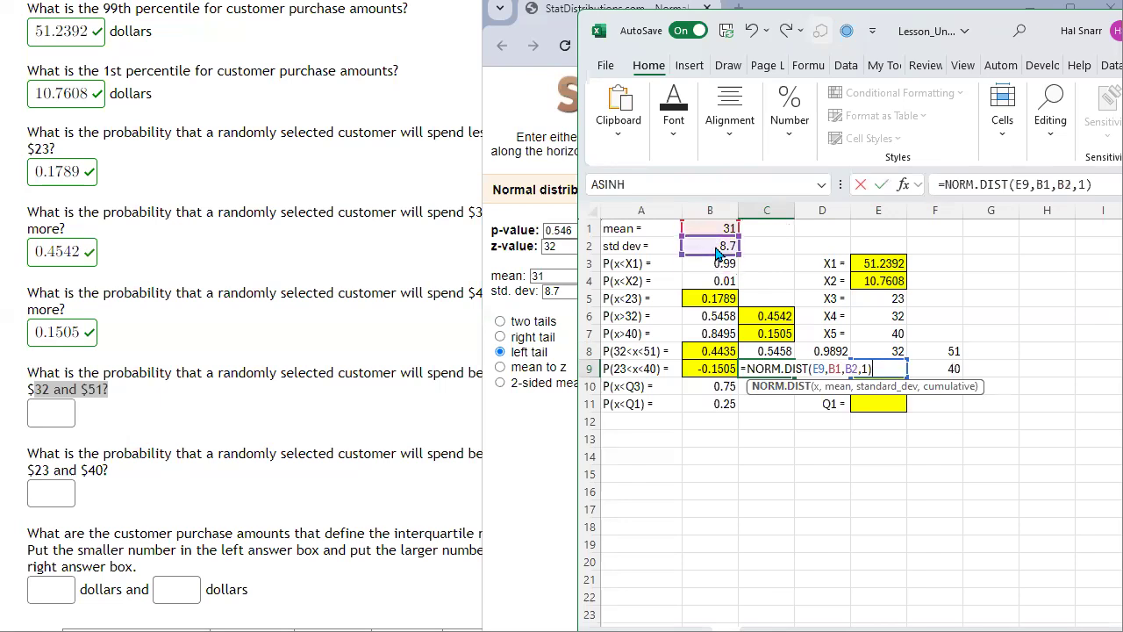
pyautogui.press('Return')
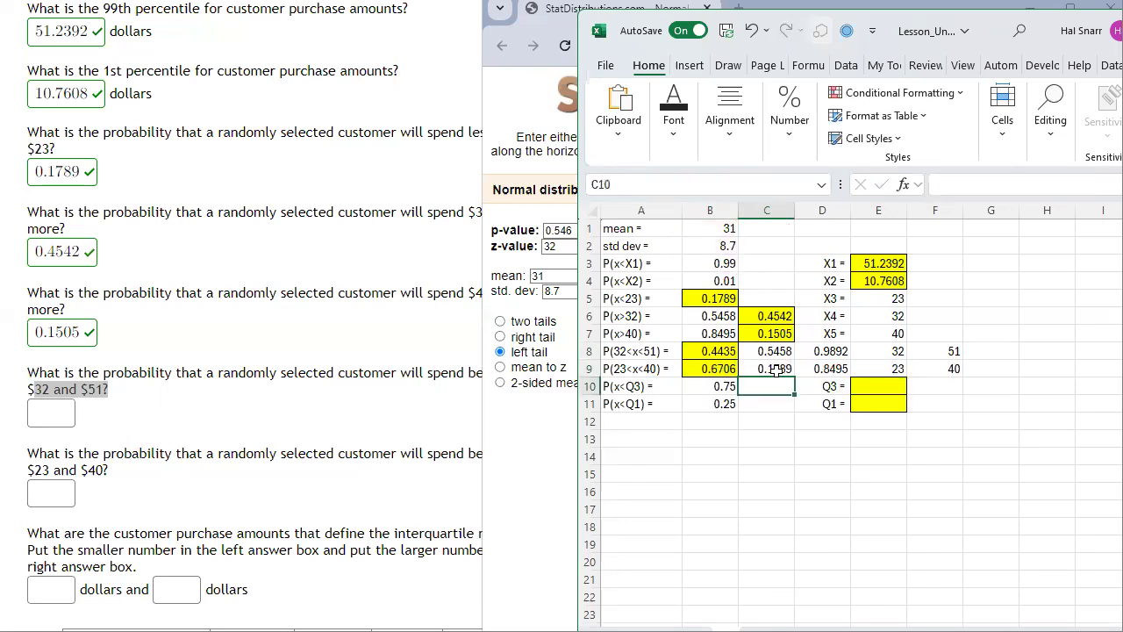
# - Place the StatDistributions.com window beside the worksheet, set its z-value to 40, and compare the left-tail area with D9
pyautogui.click(530, 116)
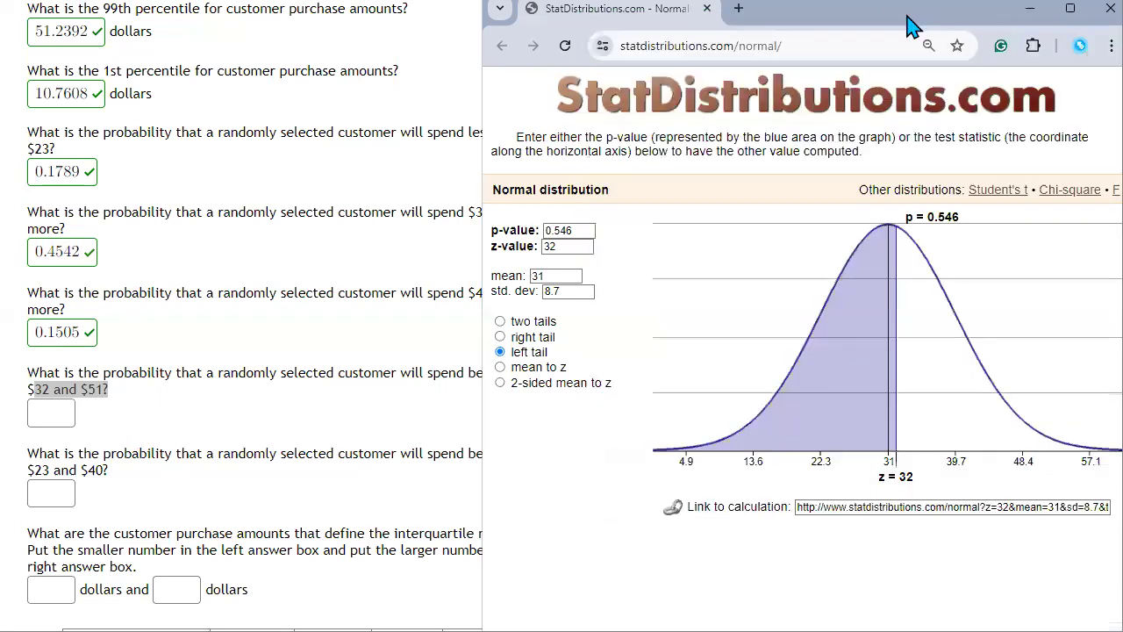
pyautogui.moveTo(913, 26); pyautogui.dragTo(431, 47)
pyautogui.doubleClick(86, 265)
pyautogui.press('BackSpace')
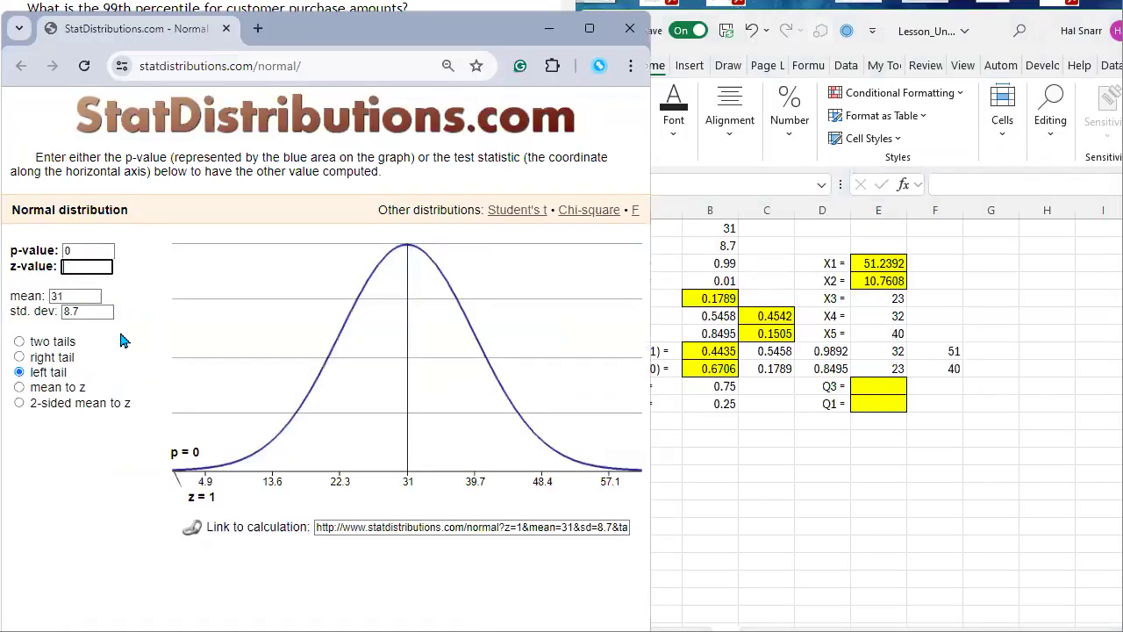
pyautogui.write('40')
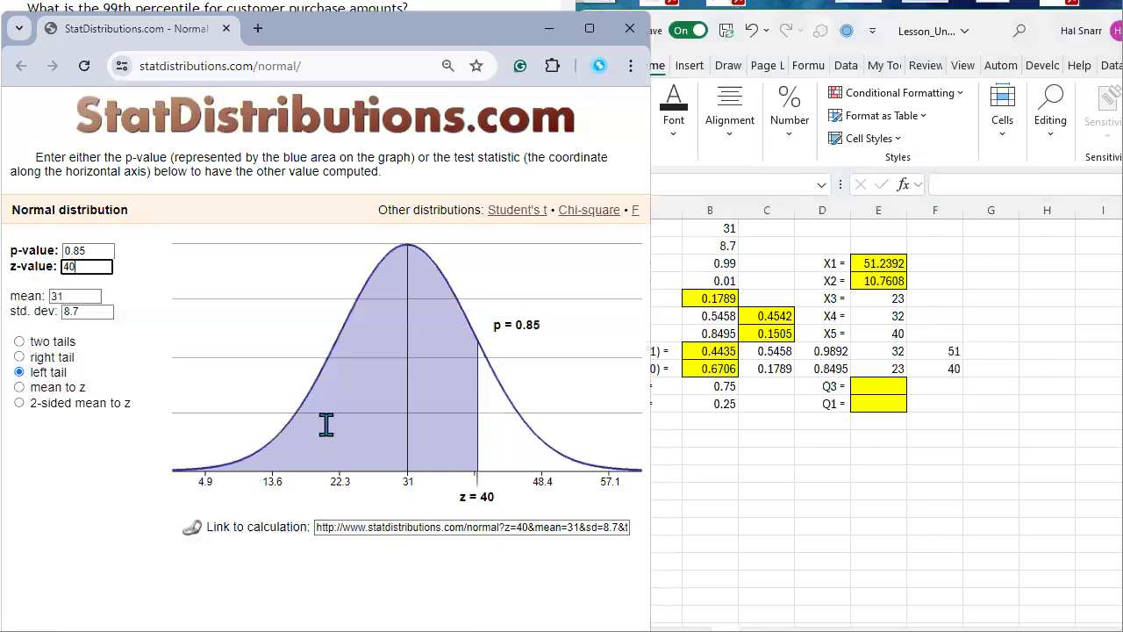
pyautogui.click(843, 375)
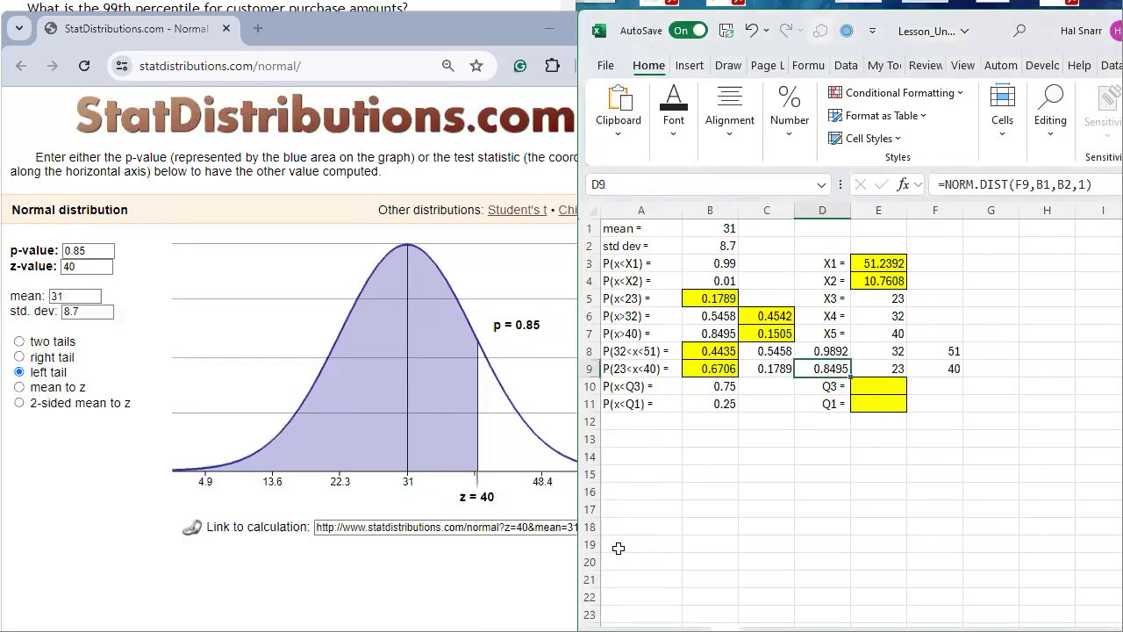
# - Set the z-value on StatDistributions.com to 23 to show the left-tail area for P(x<23)
pyautogui.click(474, 597)
pyautogui.press('BackSpace')
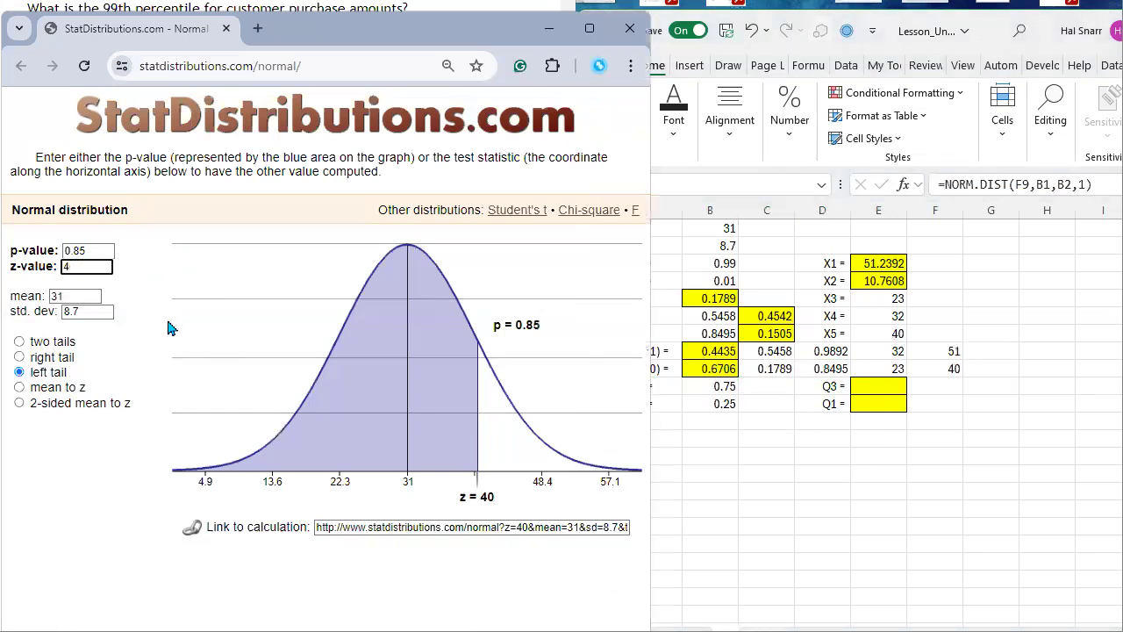
pyautogui.press('BackSpace')
pyautogui.write('23')
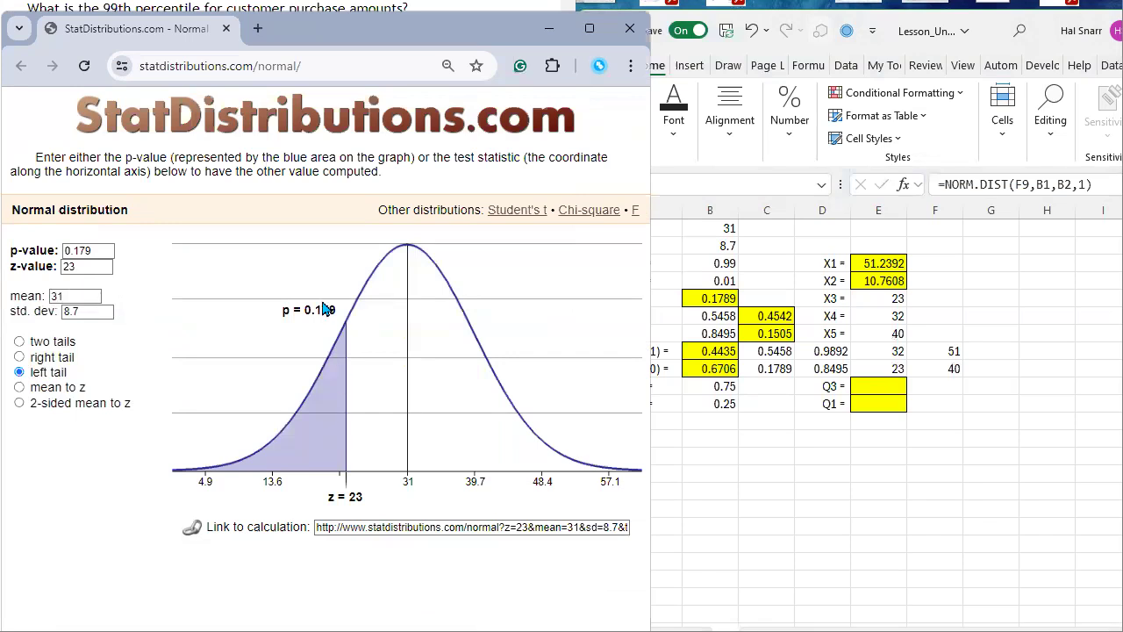
# - Compare the left-tail result with C9 in the worksheet and open the subtraction formula in B9 to inspect its references
pyautogui.click(779, 368)
pyautogui.click(779, 368)
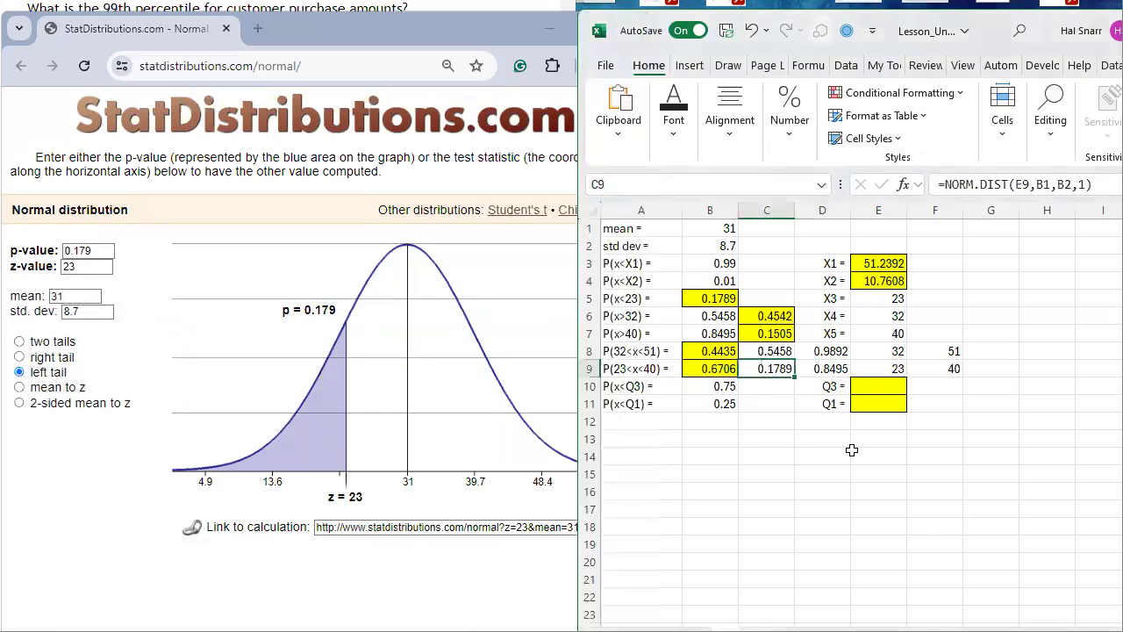
pyautogui.doubleClick(703, 375)
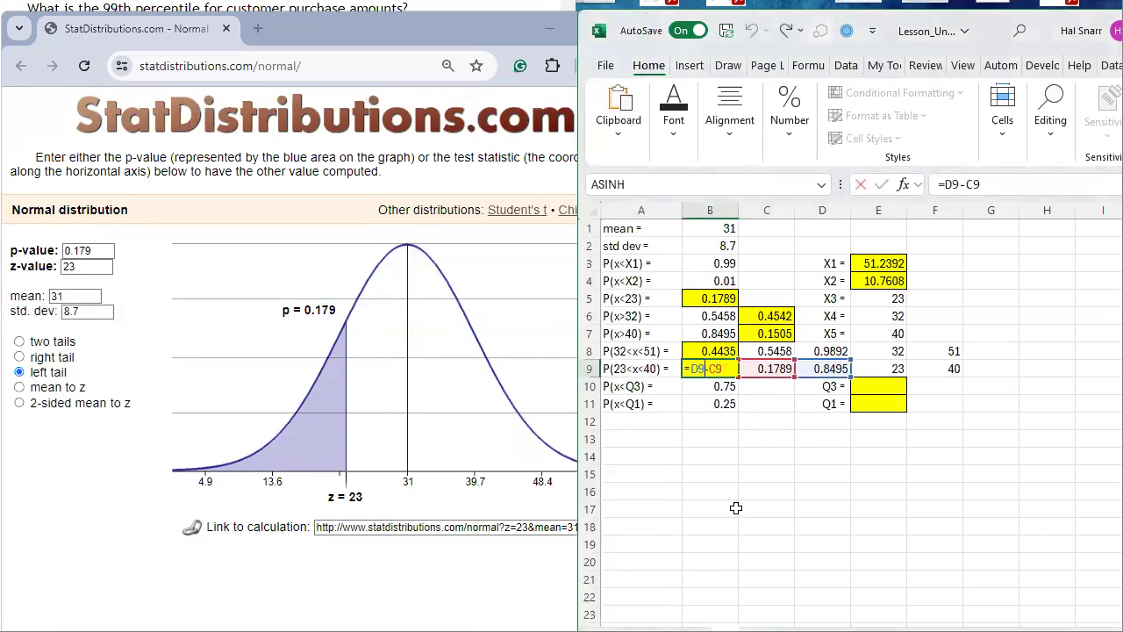
# - Close the B9 formula and copy its result, 0.6706, into the answer for spending between $23 and $40
pyautogui.press('Return')
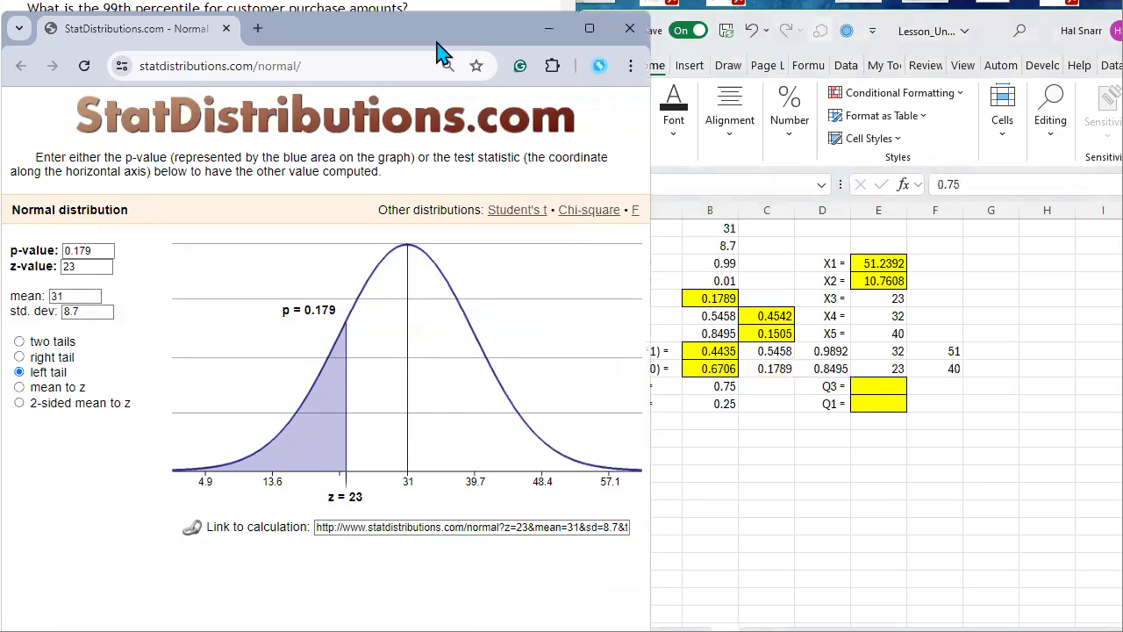
pyautogui.click(774, 368)
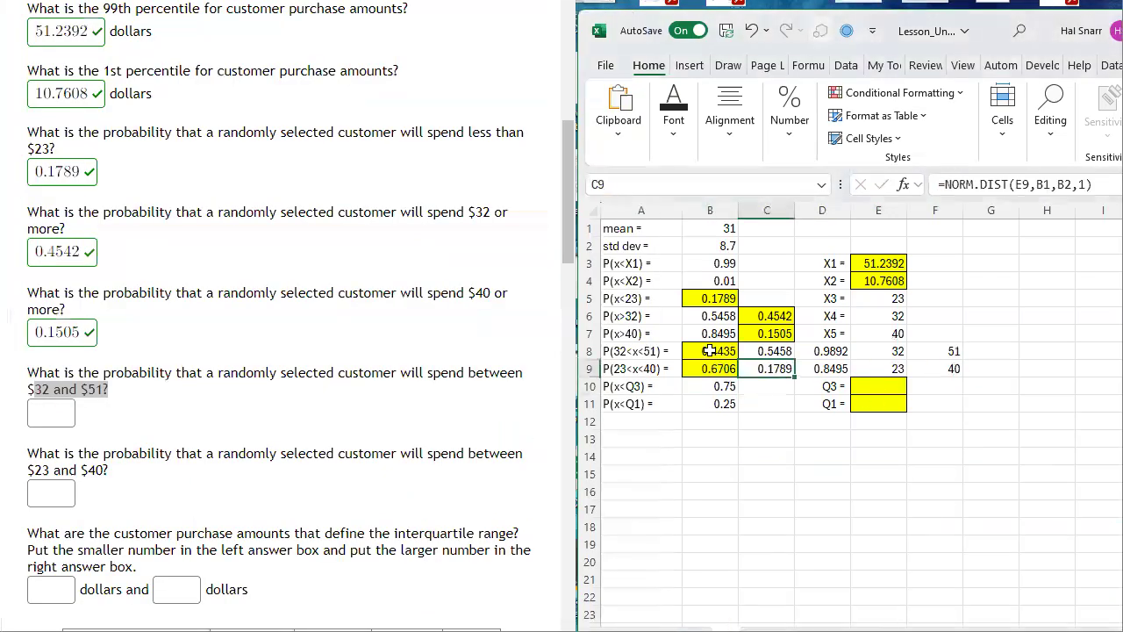
pyautogui.click(697, 368)
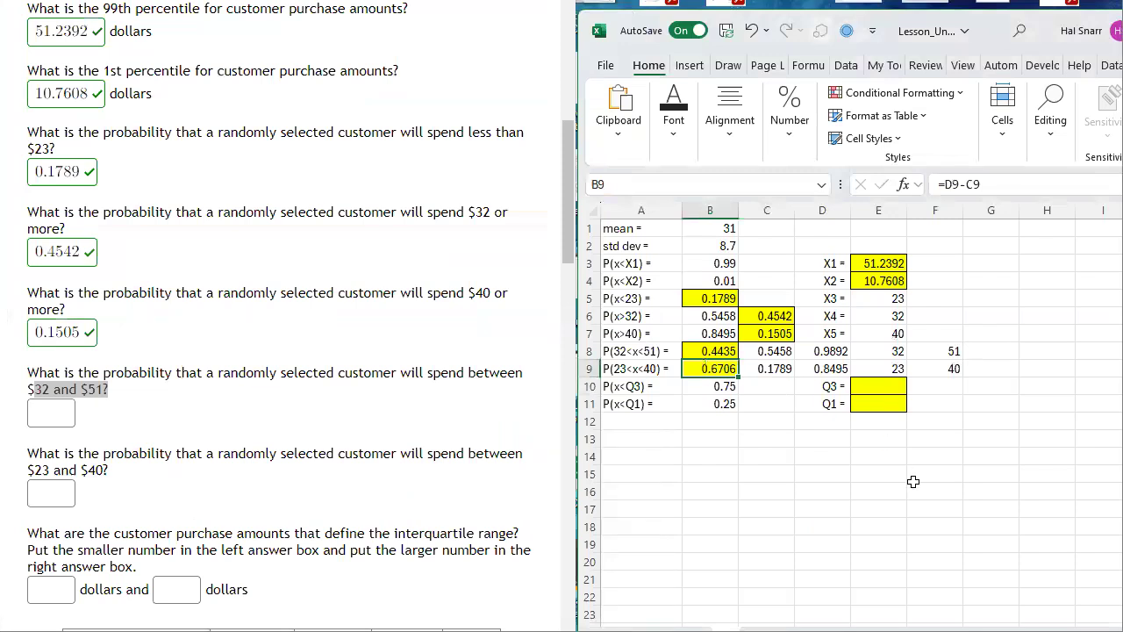
pyautogui.hotkey('ctrl', 'c')
pyautogui.click(66, 494)
pyautogui.hotkey('ctrl', 'v')
pyautogui.click(244, 411)
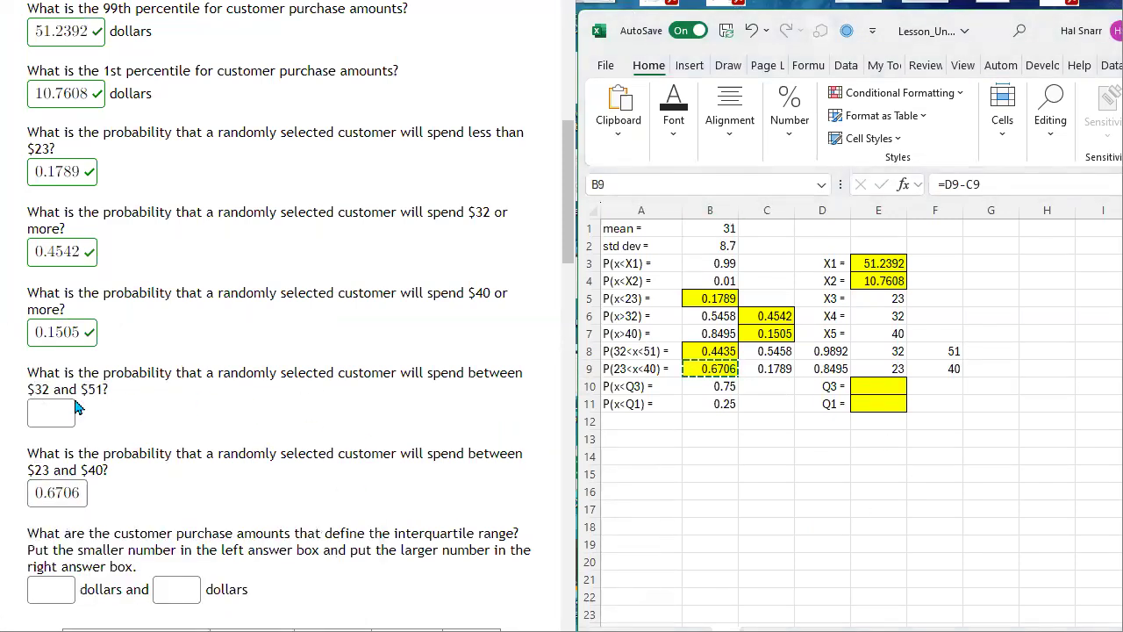
# - Copy 0.4435 from B8 into the answer for spending between $32 and $51, and submit the answers
pyautogui.click(710, 352)
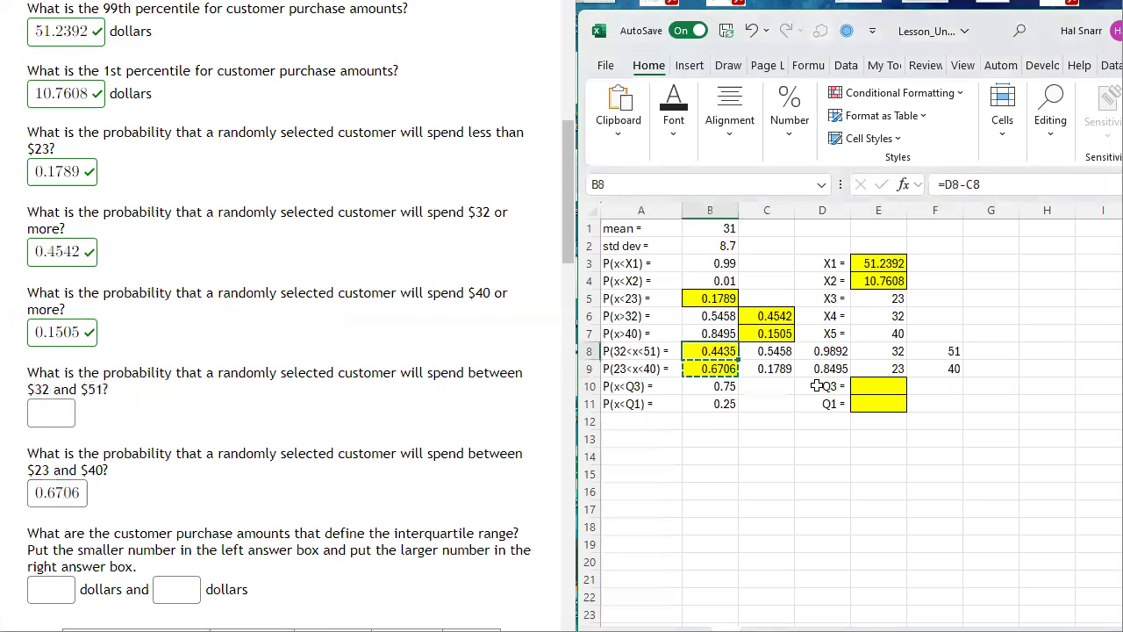
pyautogui.hotkey('ctrl', 'c')
pyautogui.click(58, 409)
pyautogui.hotkey('ctrl', 'v')
pyautogui.press('Return')
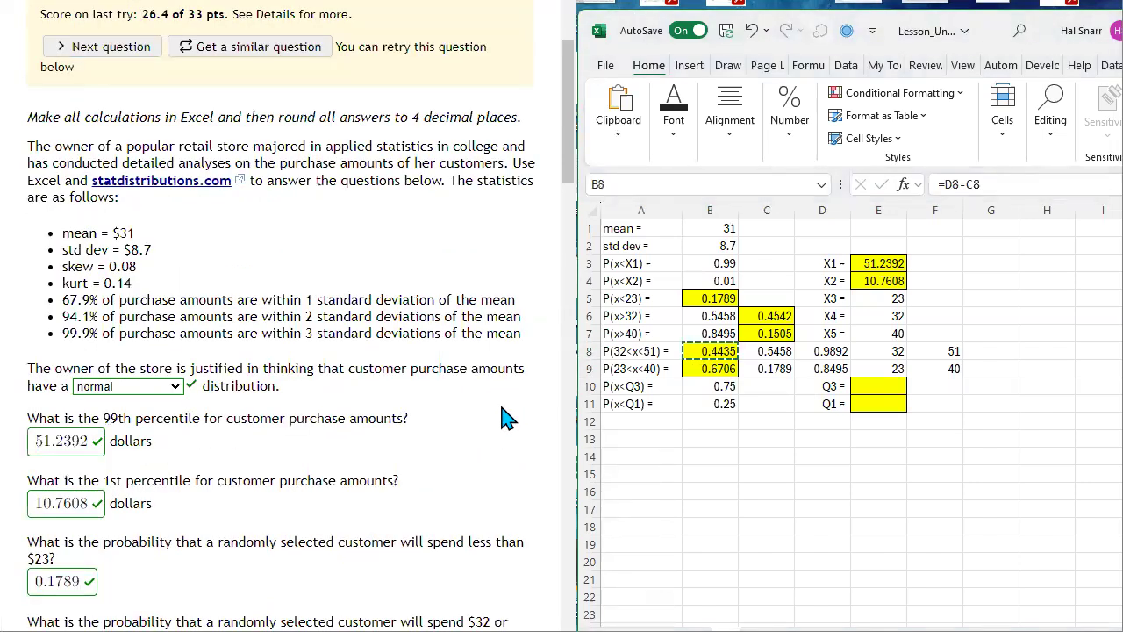
# - Add the label "IQR =" in D12 and the formula =E10-E11 in E12
pyautogui.scroll(-3, 488, 425)
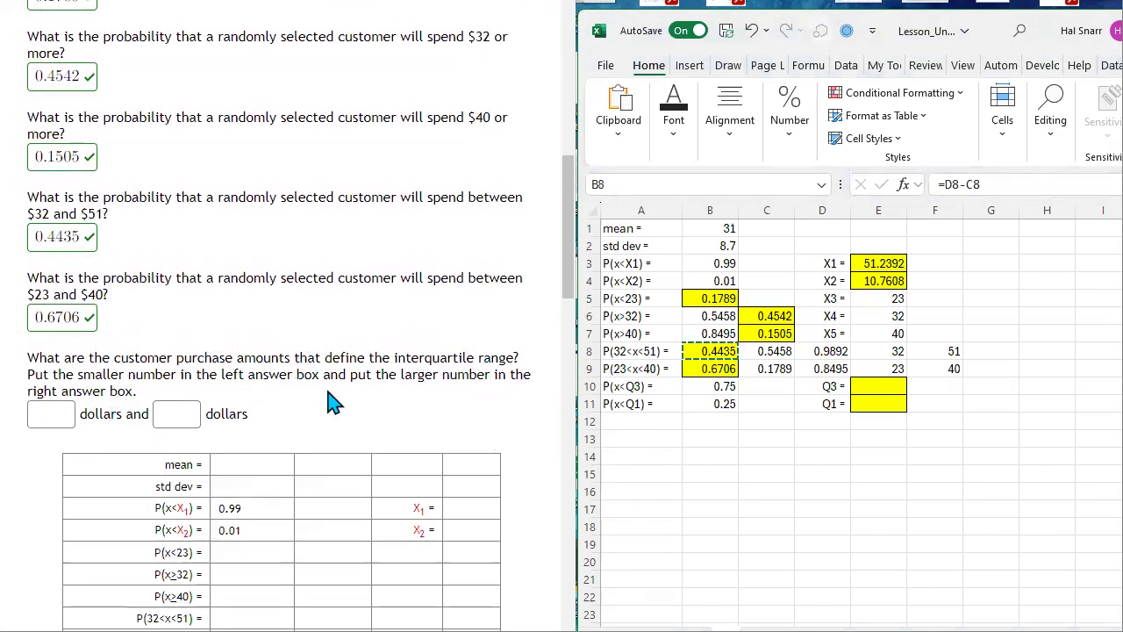
pyautogui.click(840, 418)
pyautogui.write('IQR =')
pyautogui.press('Tab')
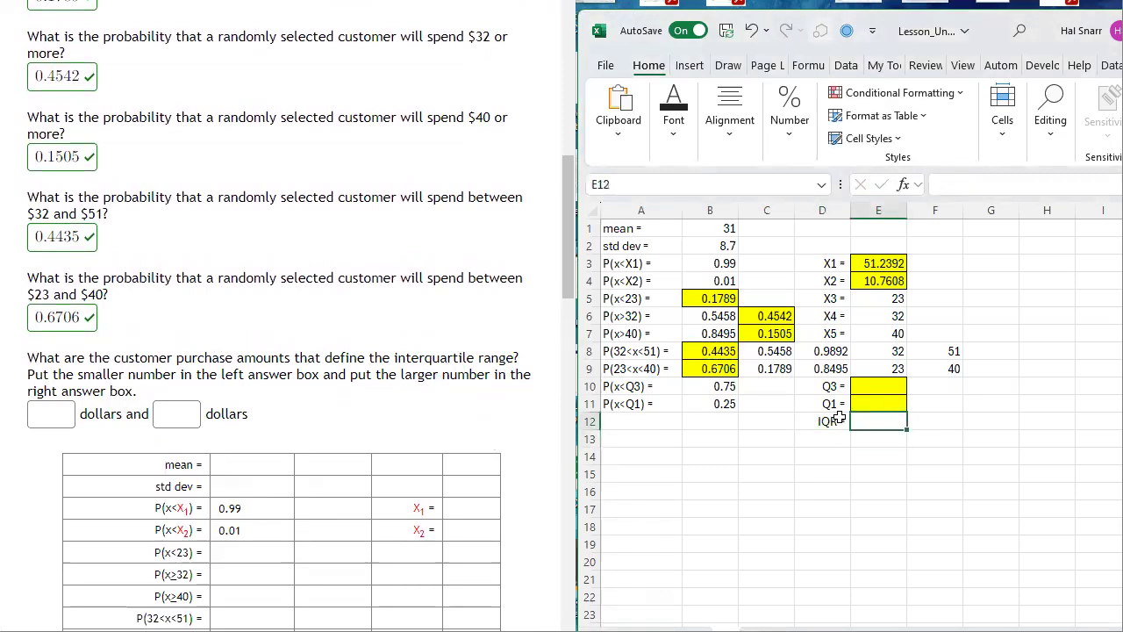
pyautogui.write('=')
pyautogui.press('Up')
pyautogui.write('-')
pyautogui.press('Up')
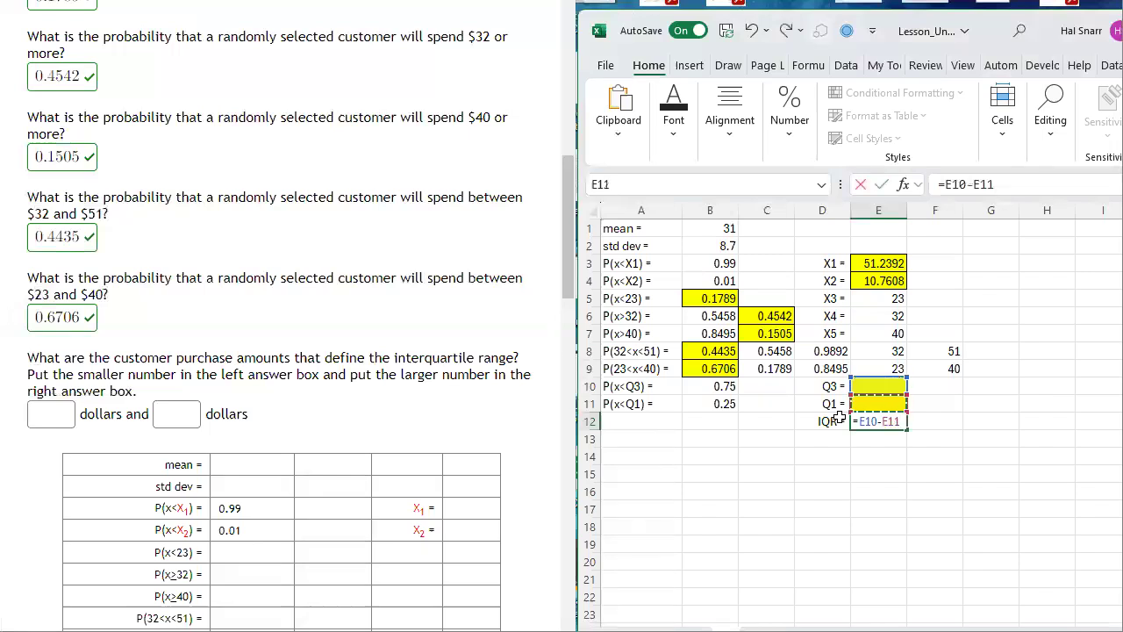
pyautogui.hotkey('ctrl', 'Return')
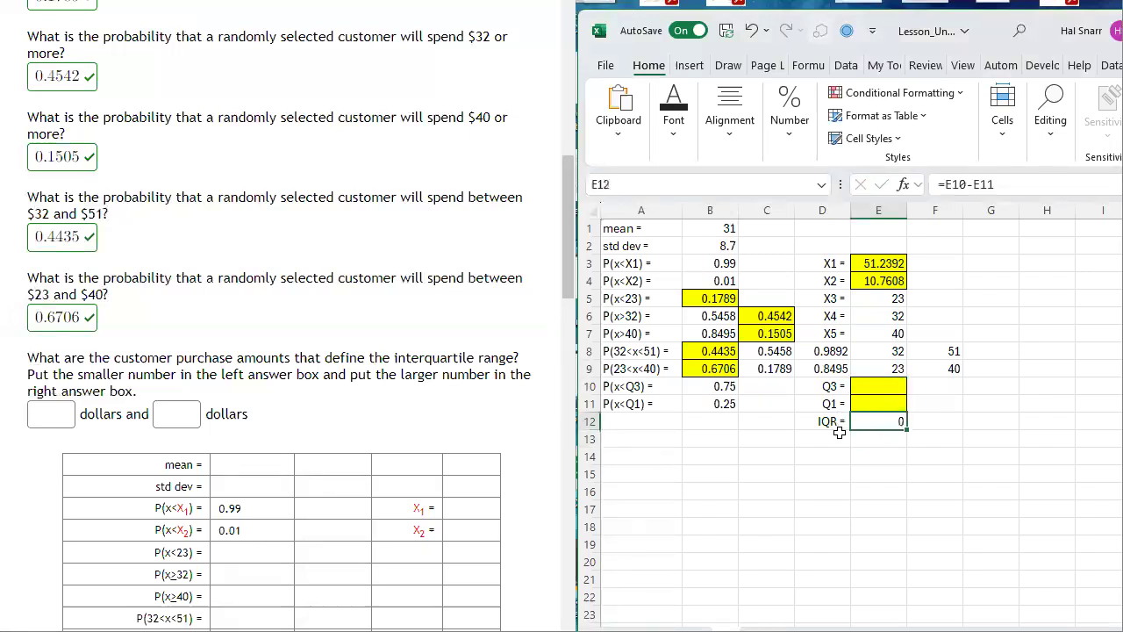
# - Examine the Q3 and Q1 labels in A10 and A11 together with their cumulative probabilities in column B
pyautogui.click(640, 386)
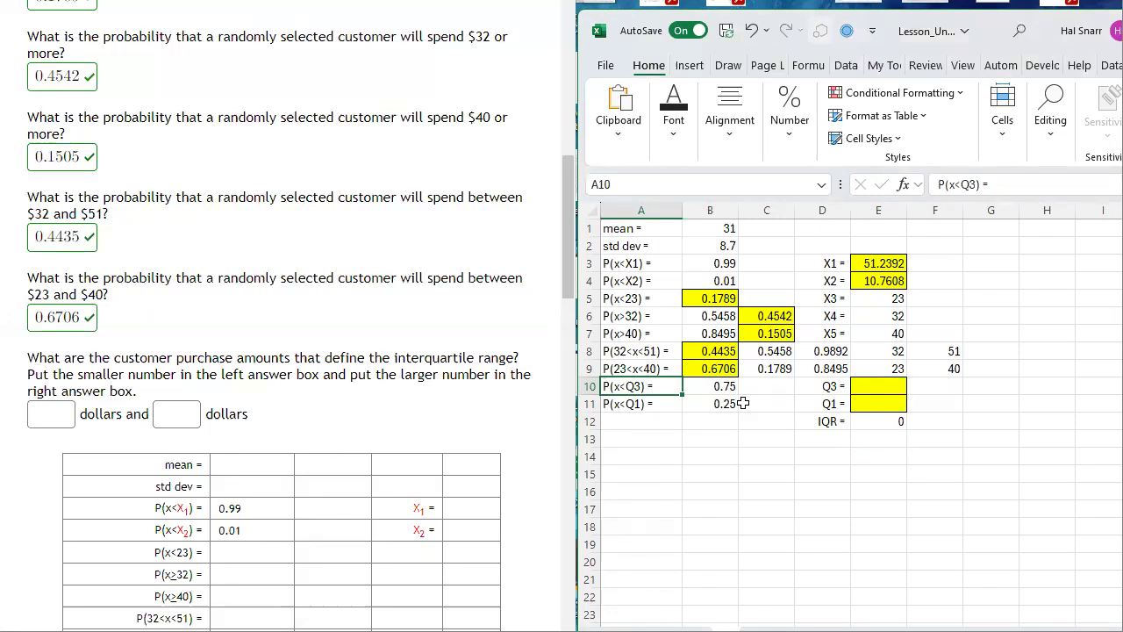
pyautogui.doubleClick(632, 386)
pyautogui.moveTo(624, 386); pyautogui.dragTo(645, 388)
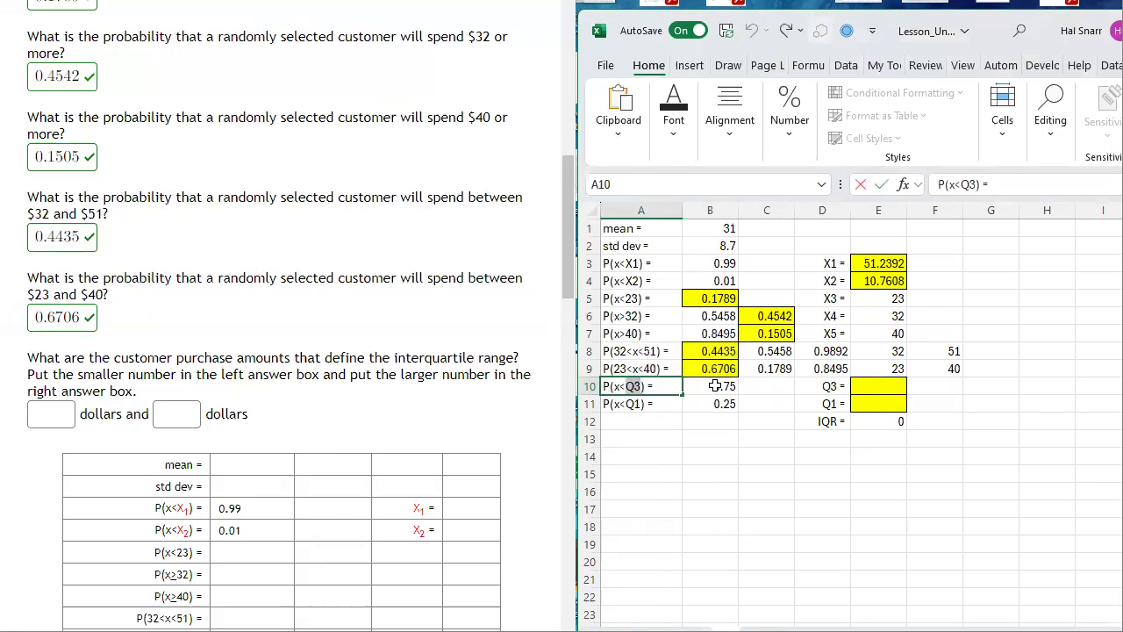
pyautogui.press('Return')
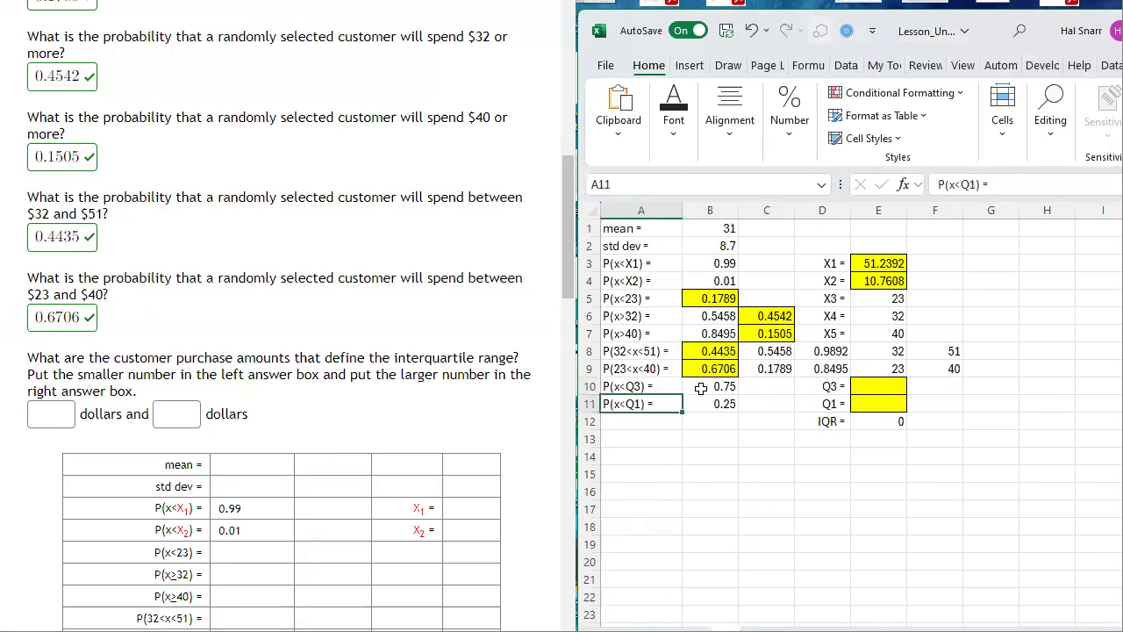
pyautogui.doubleClick(633, 404)
pyautogui.moveTo(624, 404); pyautogui.dragTo(641, 409)
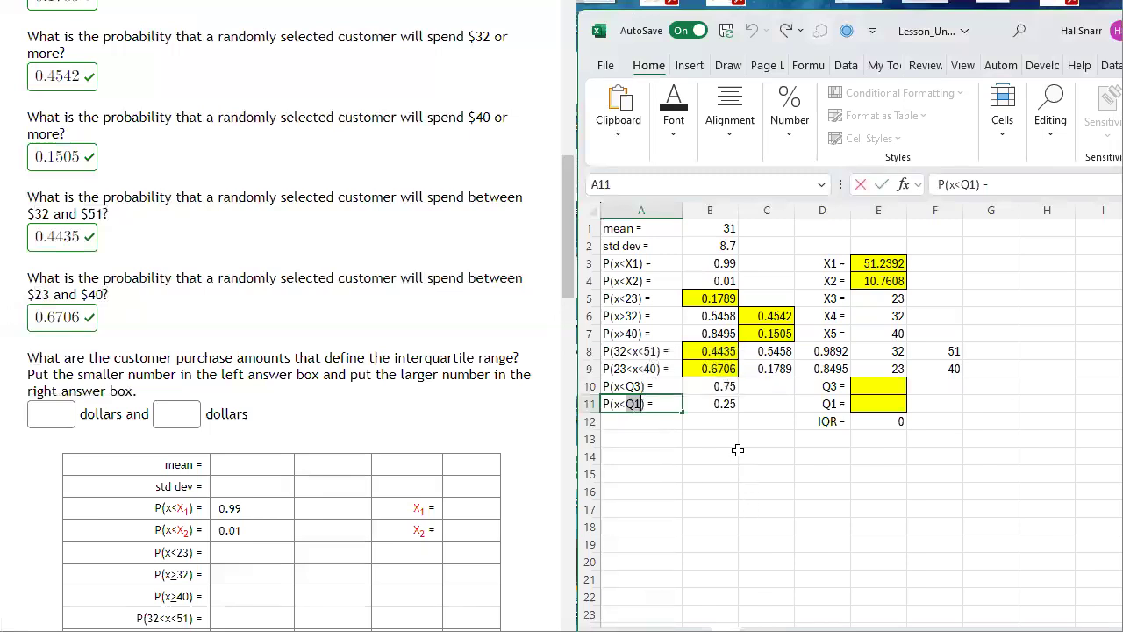
pyautogui.press('Return')
pyautogui.click(727, 403)
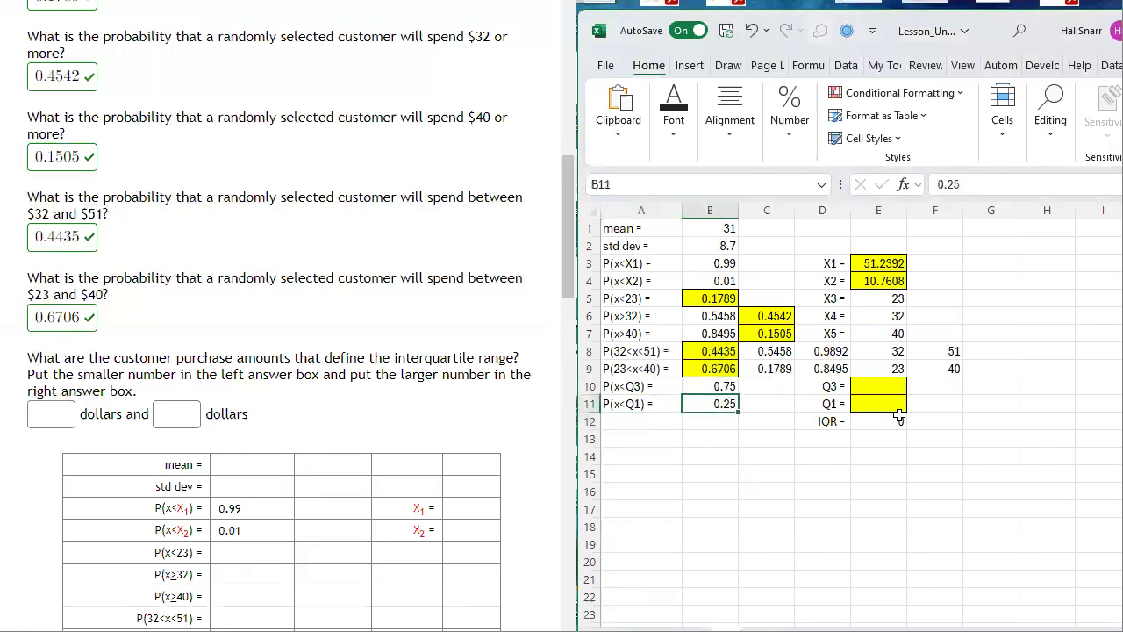
# - Reuse the NORM.INV formula from E3 for Q3 in E10, pointing its probability to B10: =NORM.INV(B10,B1,B2)
pyautogui.click(890, 263)
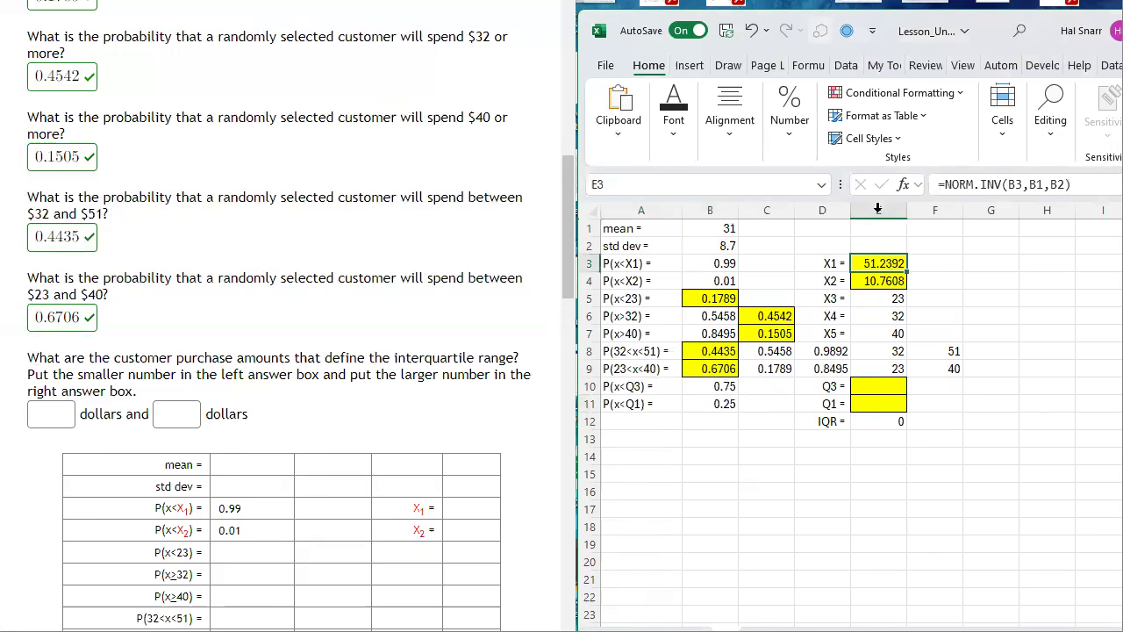
pyautogui.moveTo(1079, 185); pyautogui.dragTo(832, 198)
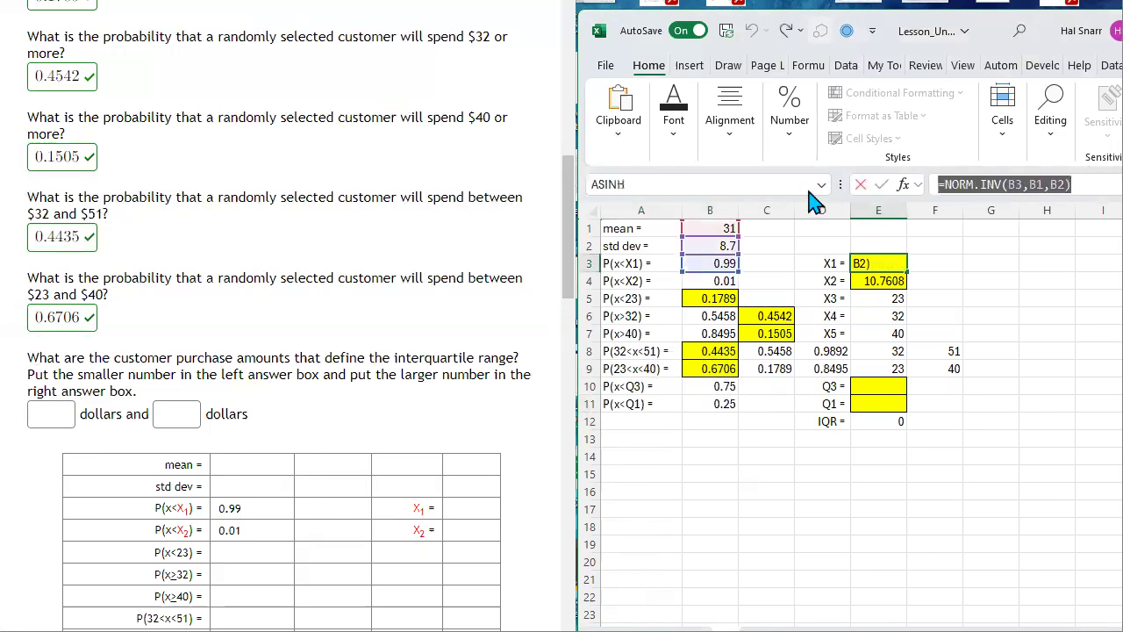
pyautogui.press('Escape')
pyautogui.press('Down')
pyautogui.press('Down')
pyautogui.press('Down')
pyautogui.press('Down')
pyautogui.press('Down')
pyautogui.press('Down')
pyautogui.press('Down')
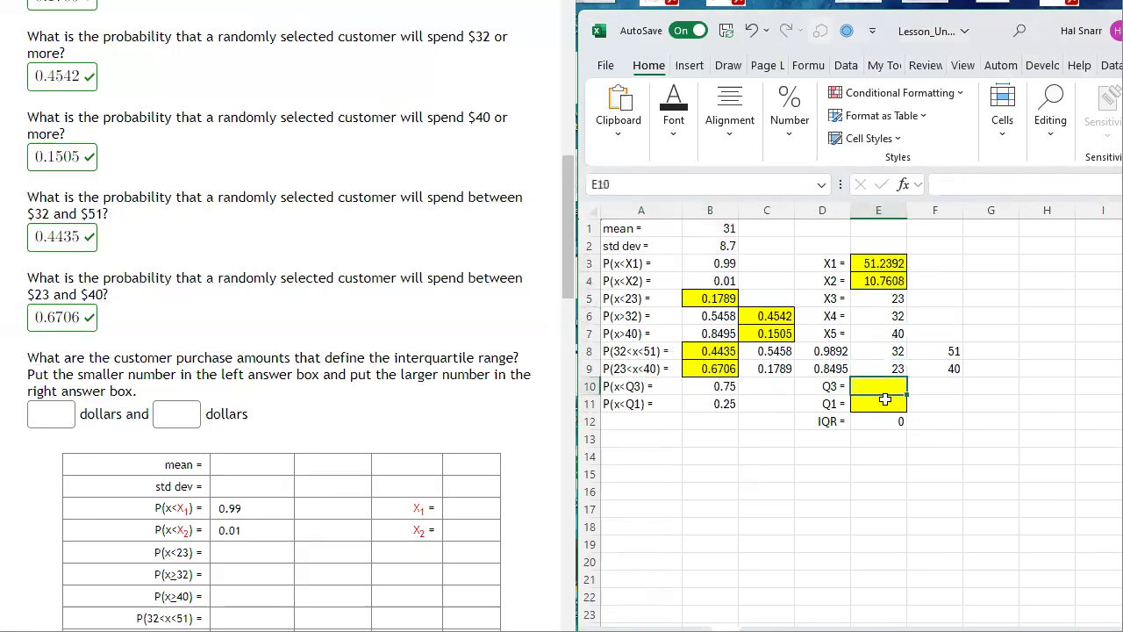
pyautogui.doubleClick(880, 386)
pyautogui.hotkey('ctrl', 'v')
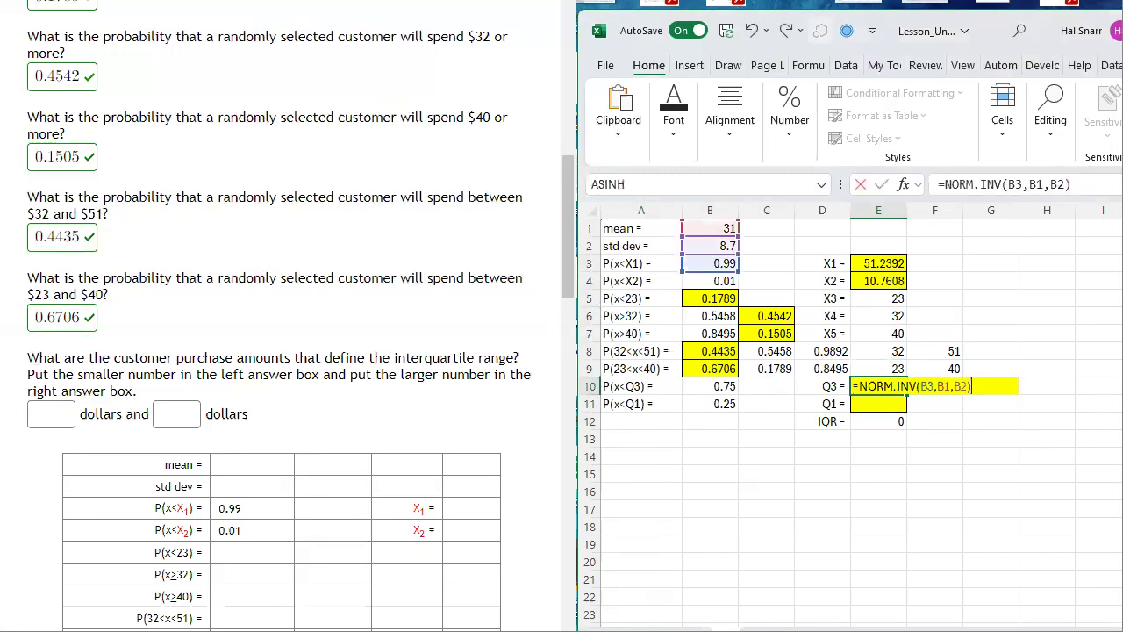
pyautogui.click(923, 386)
pyautogui.moveTo(701, 271); pyautogui.dragTo(706, 399)
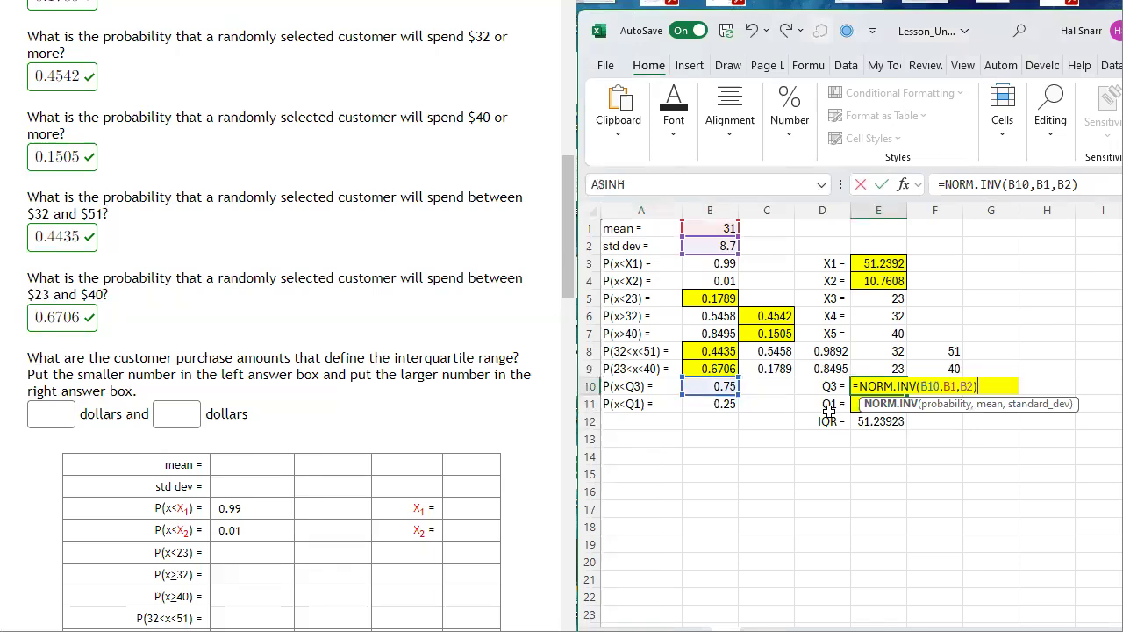
pyautogui.press('Return')
# - Reuse the Q3 formula for Q1 in E11, pointing its probability to B11: =NORM.INV(B11,B1,B2)
pyautogui.doubleClick(888, 411)
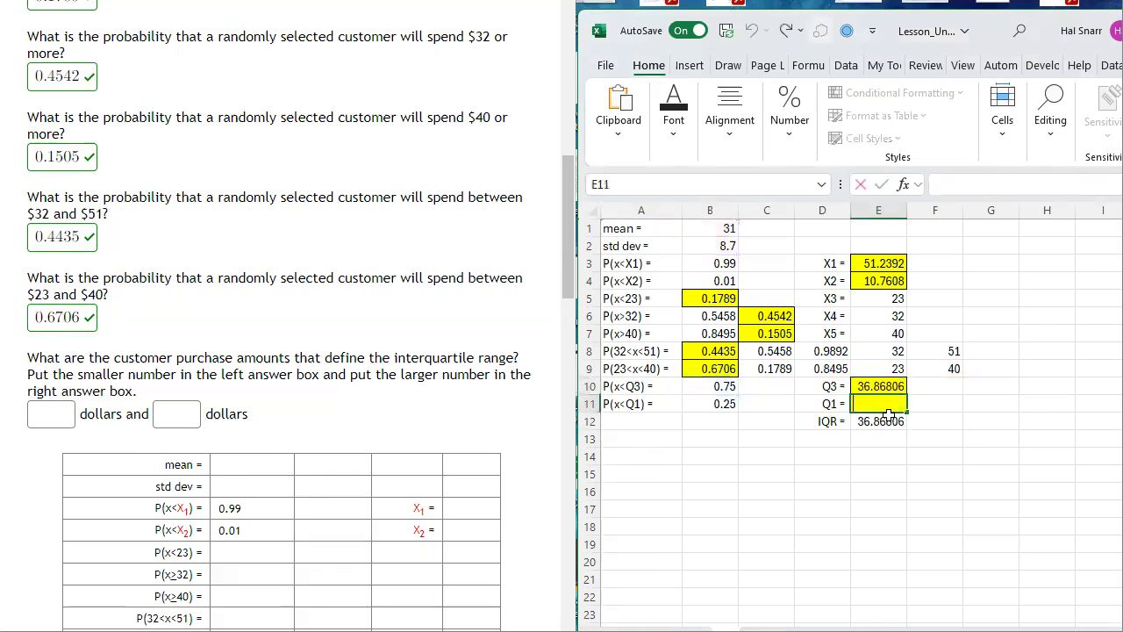
pyautogui.press('Escape')
pyautogui.press('Up')
pyautogui.moveTo(1086, 186); pyautogui.dragTo(816, 197)
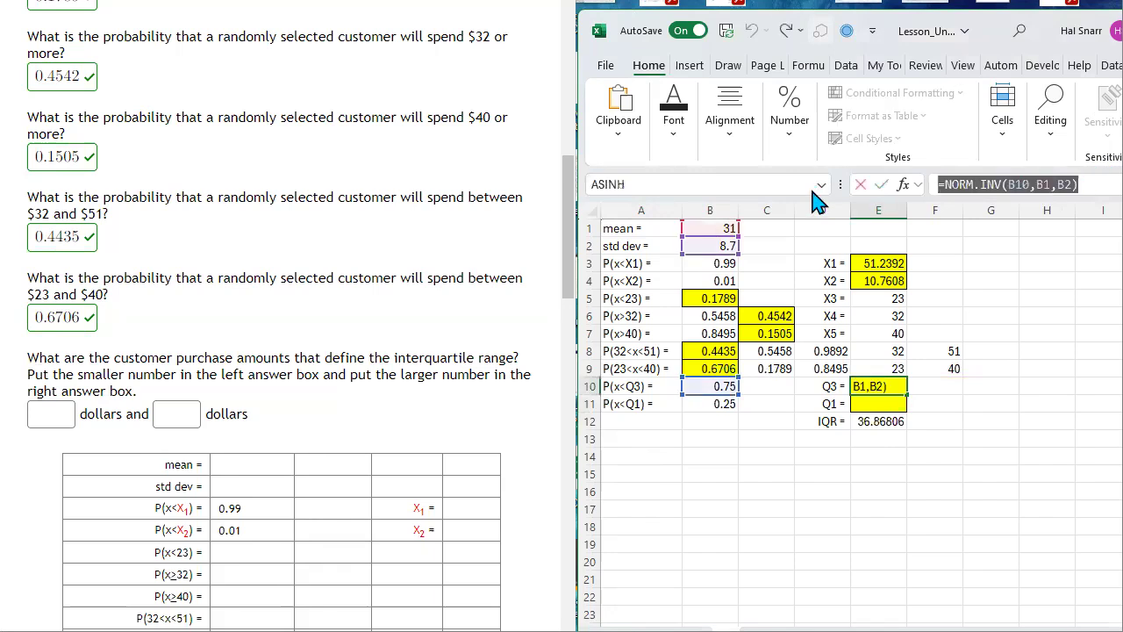
pyautogui.hotkey('ctrl', 'c')
pyautogui.press('Return')
pyautogui.doubleClick(908, 405)
pyautogui.hotkey('ctrl', 'v')
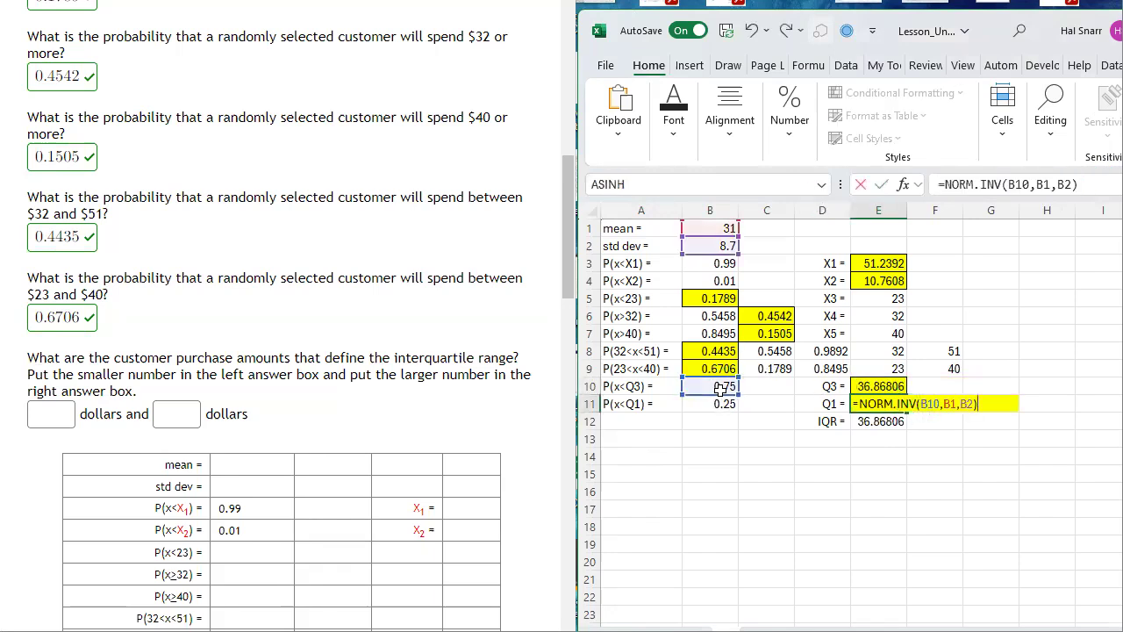
pyautogui.moveTo(721, 395); pyautogui.dragTo(724, 412)
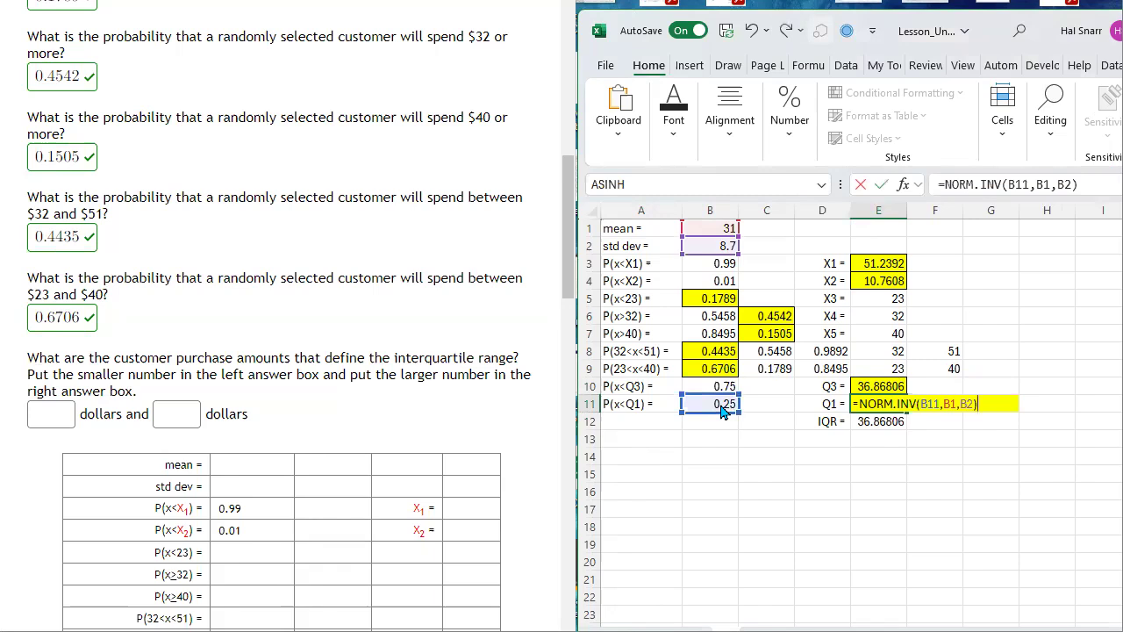
pyautogui.press('Return')
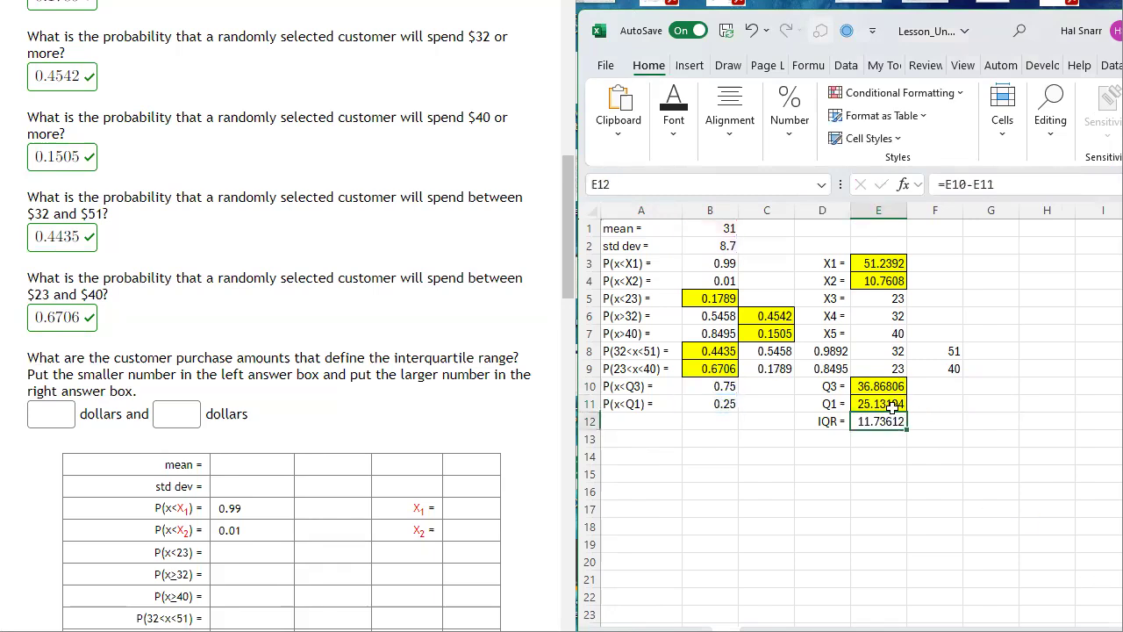
# - Compare Q3 and Q1 with the mean in B1, and format the values in E10:E12 to four decimal places
pyautogui.click(881, 388)
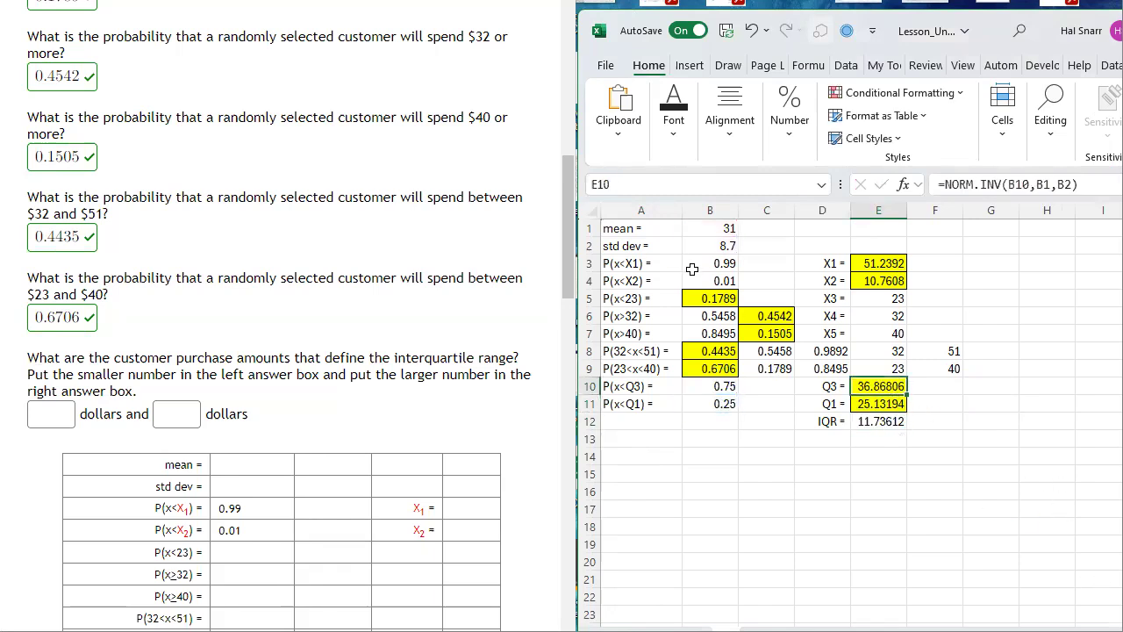
pyautogui.click(703, 225)
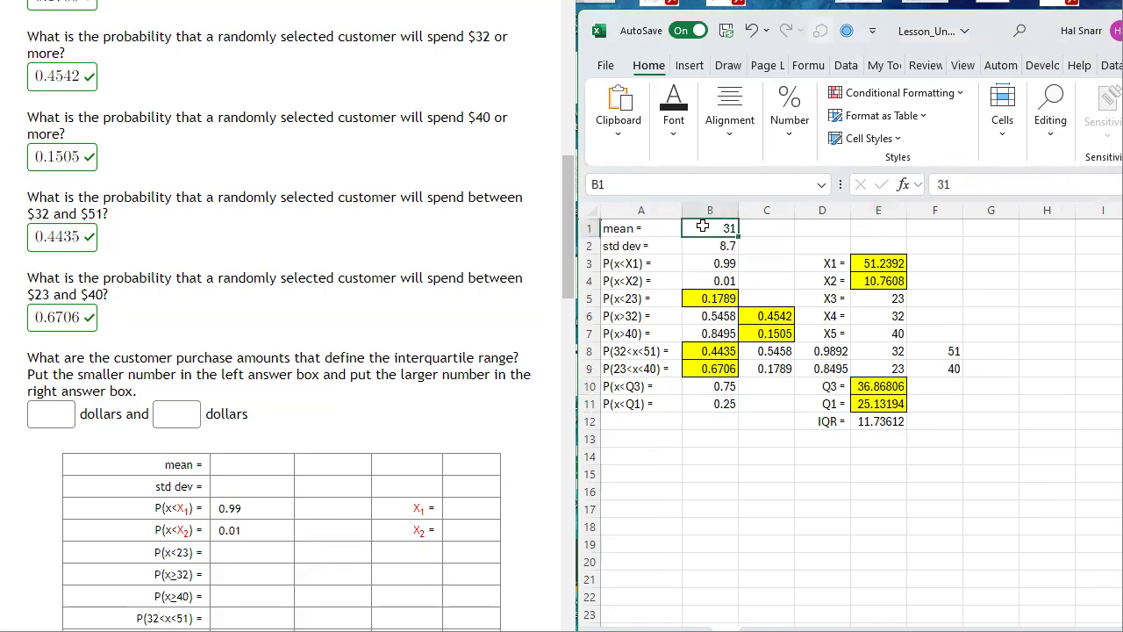
pyautogui.click(880, 409)
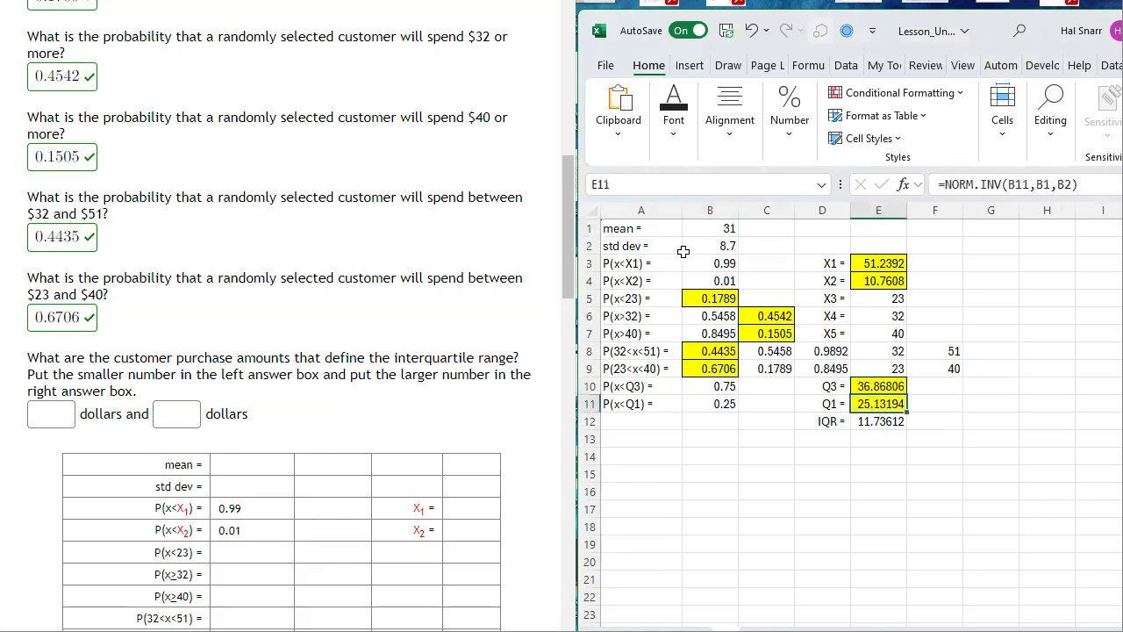
pyautogui.click(699, 227)
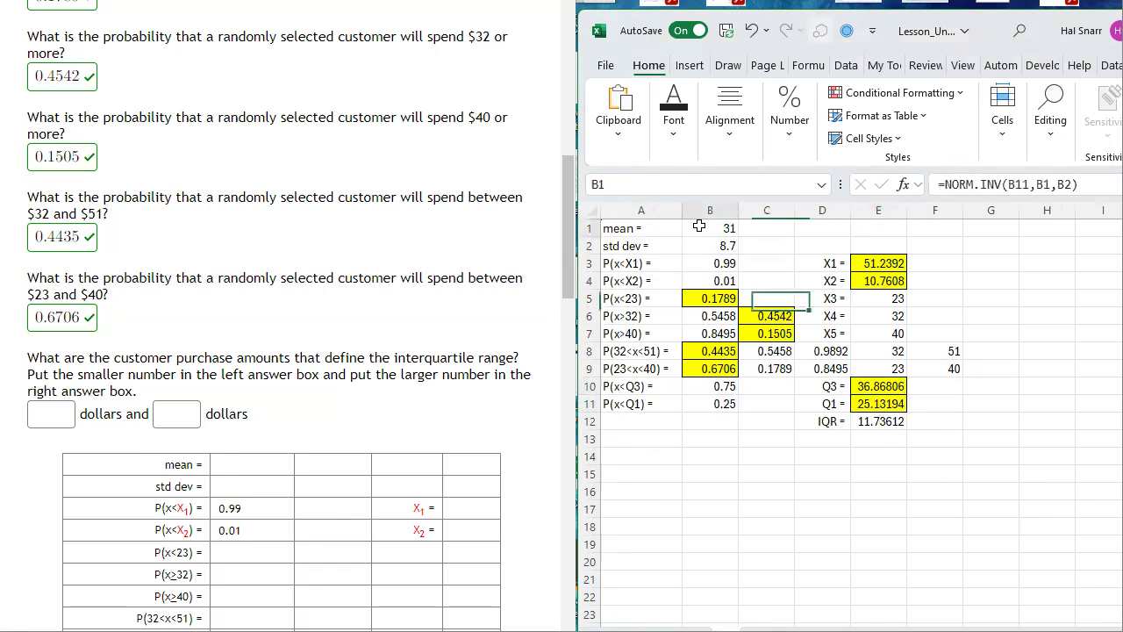
pyautogui.moveTo(884, 388); pyautogui.dragTo(880, 421)
pyautogui.click(880, 421)
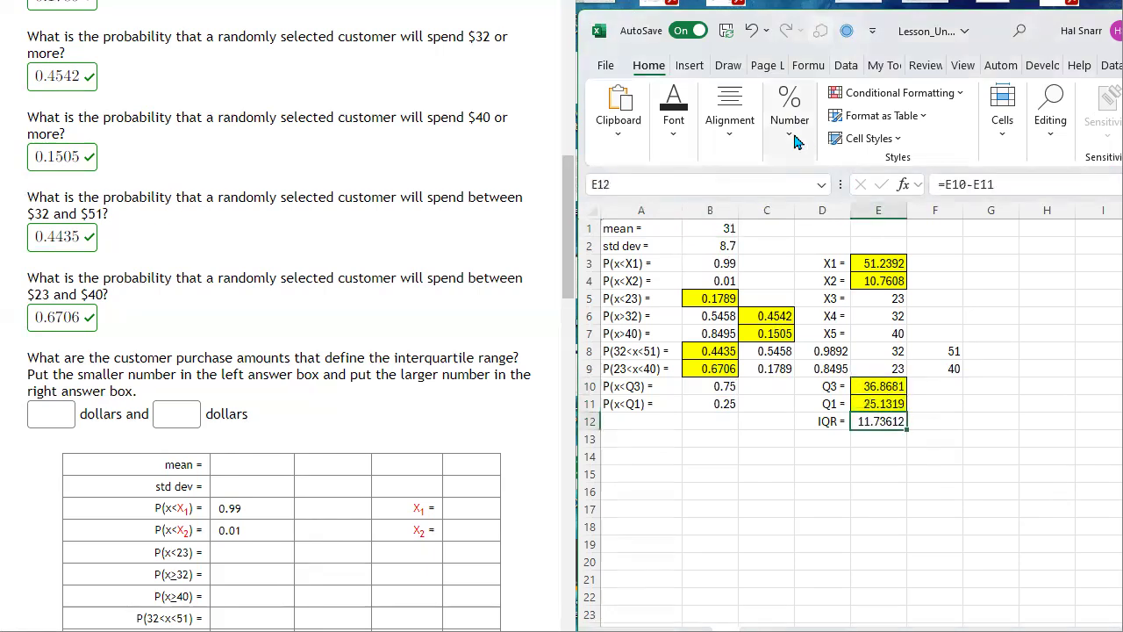
pyautogui.click(791, 123)
pyautogui.click(889, 213)
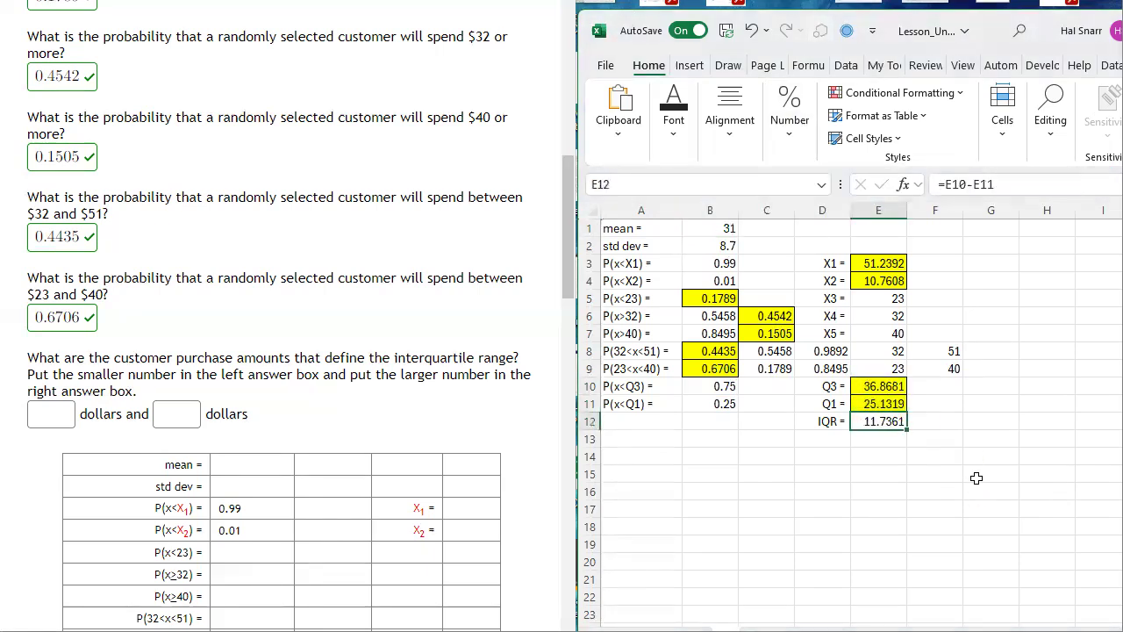
# - Review the quartile and IQR cells, and copy Q3, 36.8681, from E10 into the larger interquartile range answer
pyautogui.moveTo(877, 384); pyautogui.dragTo(880, 402)
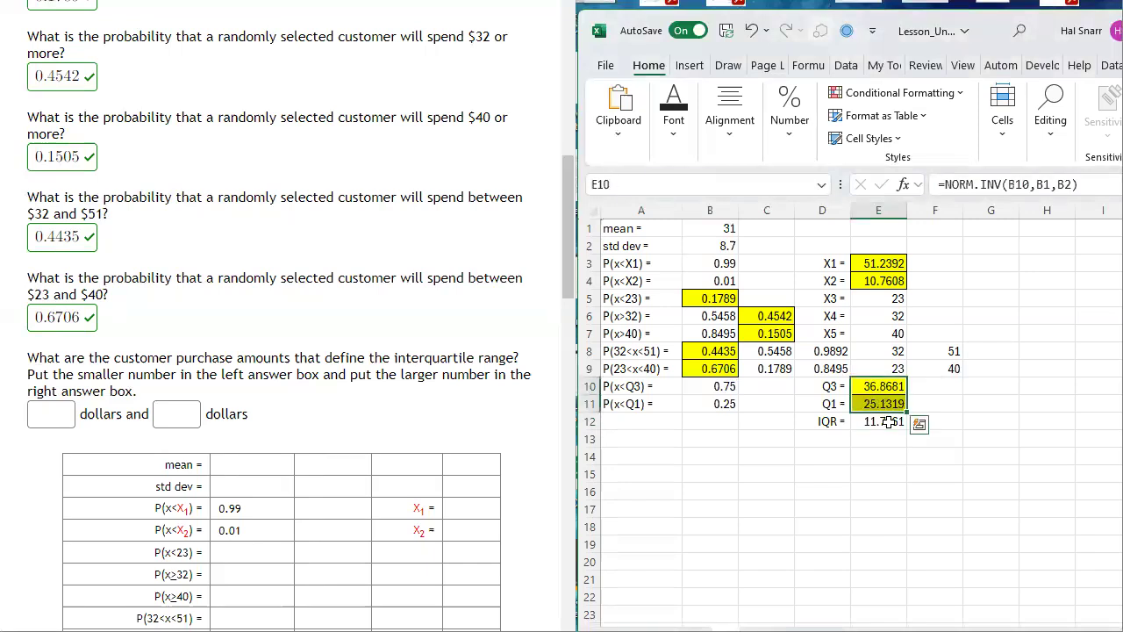
pyautogui.doubleClick(882, 421)
pyautogui.press('Escape')
pyautogui.press('Up')
pyautogui.press('Up')
pyautogui.hotkey('ctrl', 'c')
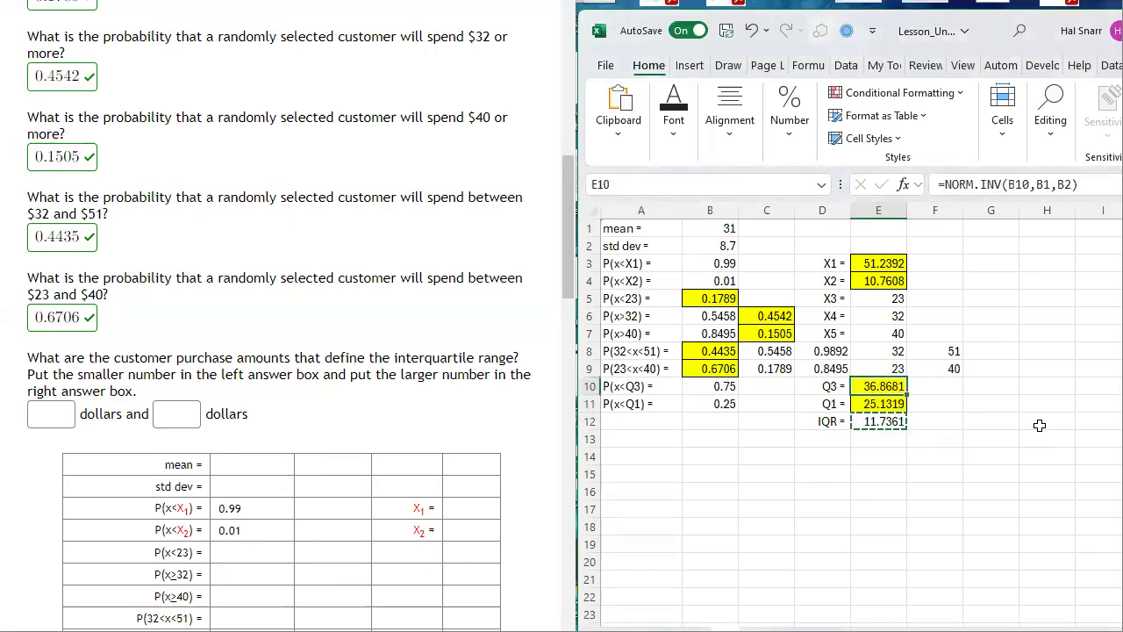
pyautogui.click(184, 416)
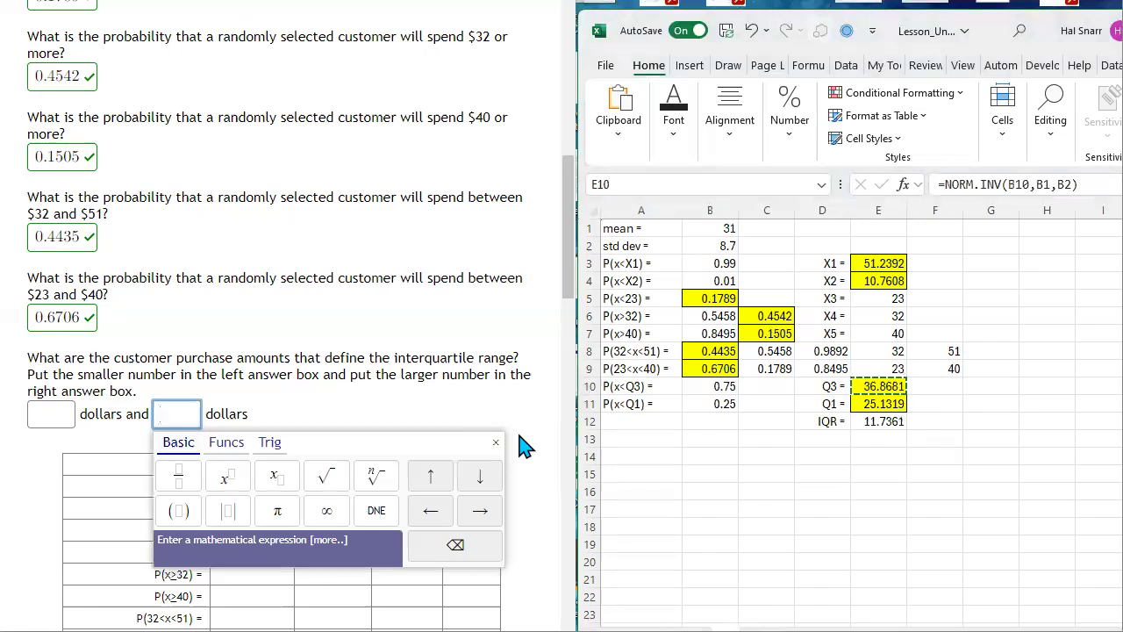
pyautogui.hotkey('ctrl', 'v')
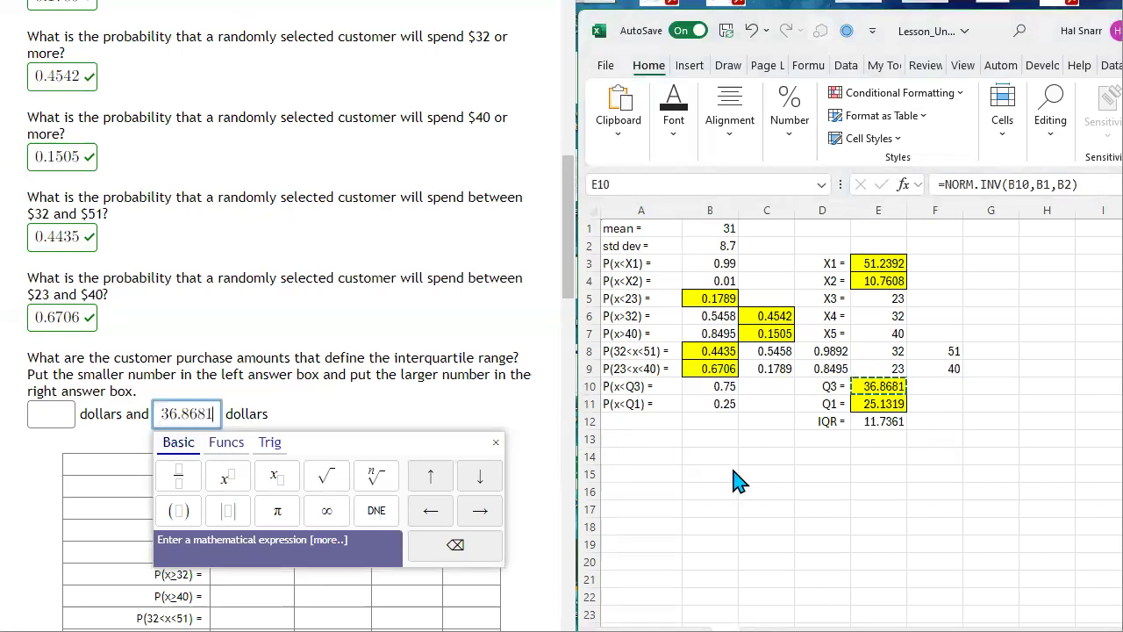
# - Copy Q1, 25.1319, from E11 into the smaller interquartile range answer
pyautogui.click(880, 402)
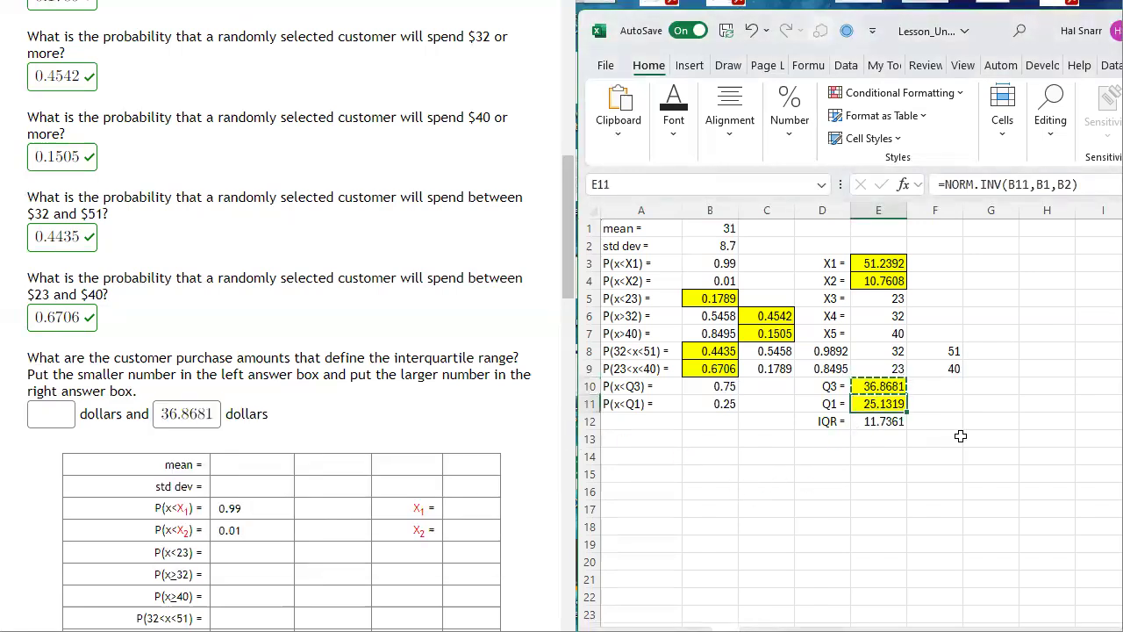
pyautogui.click(48, 416)
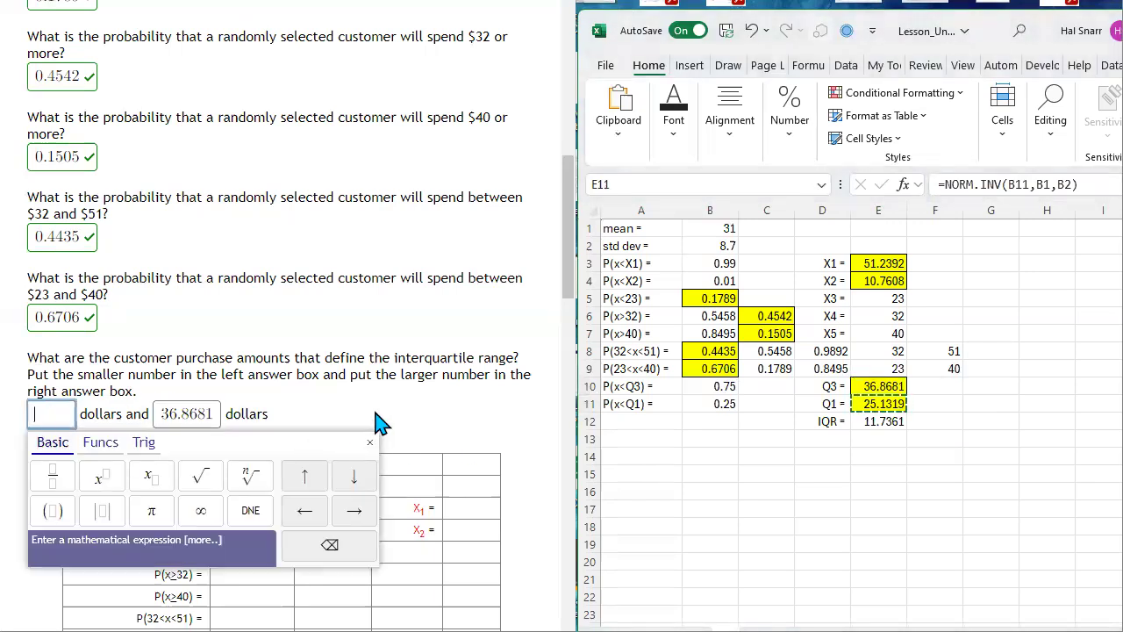
pyautogui.hotkey('ctrl', 'v')
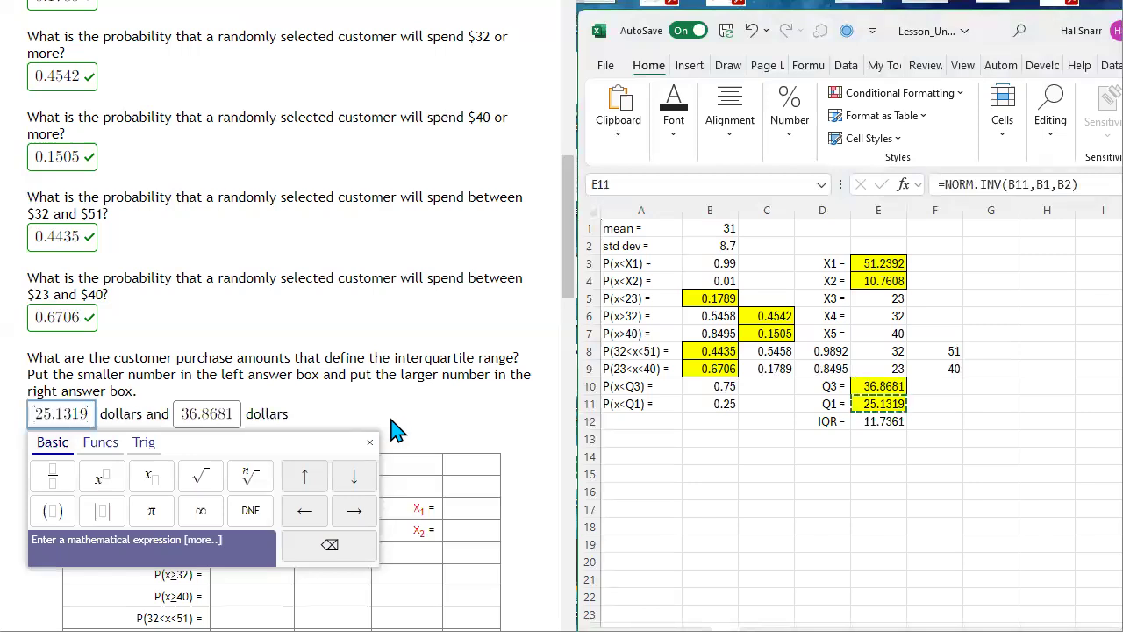